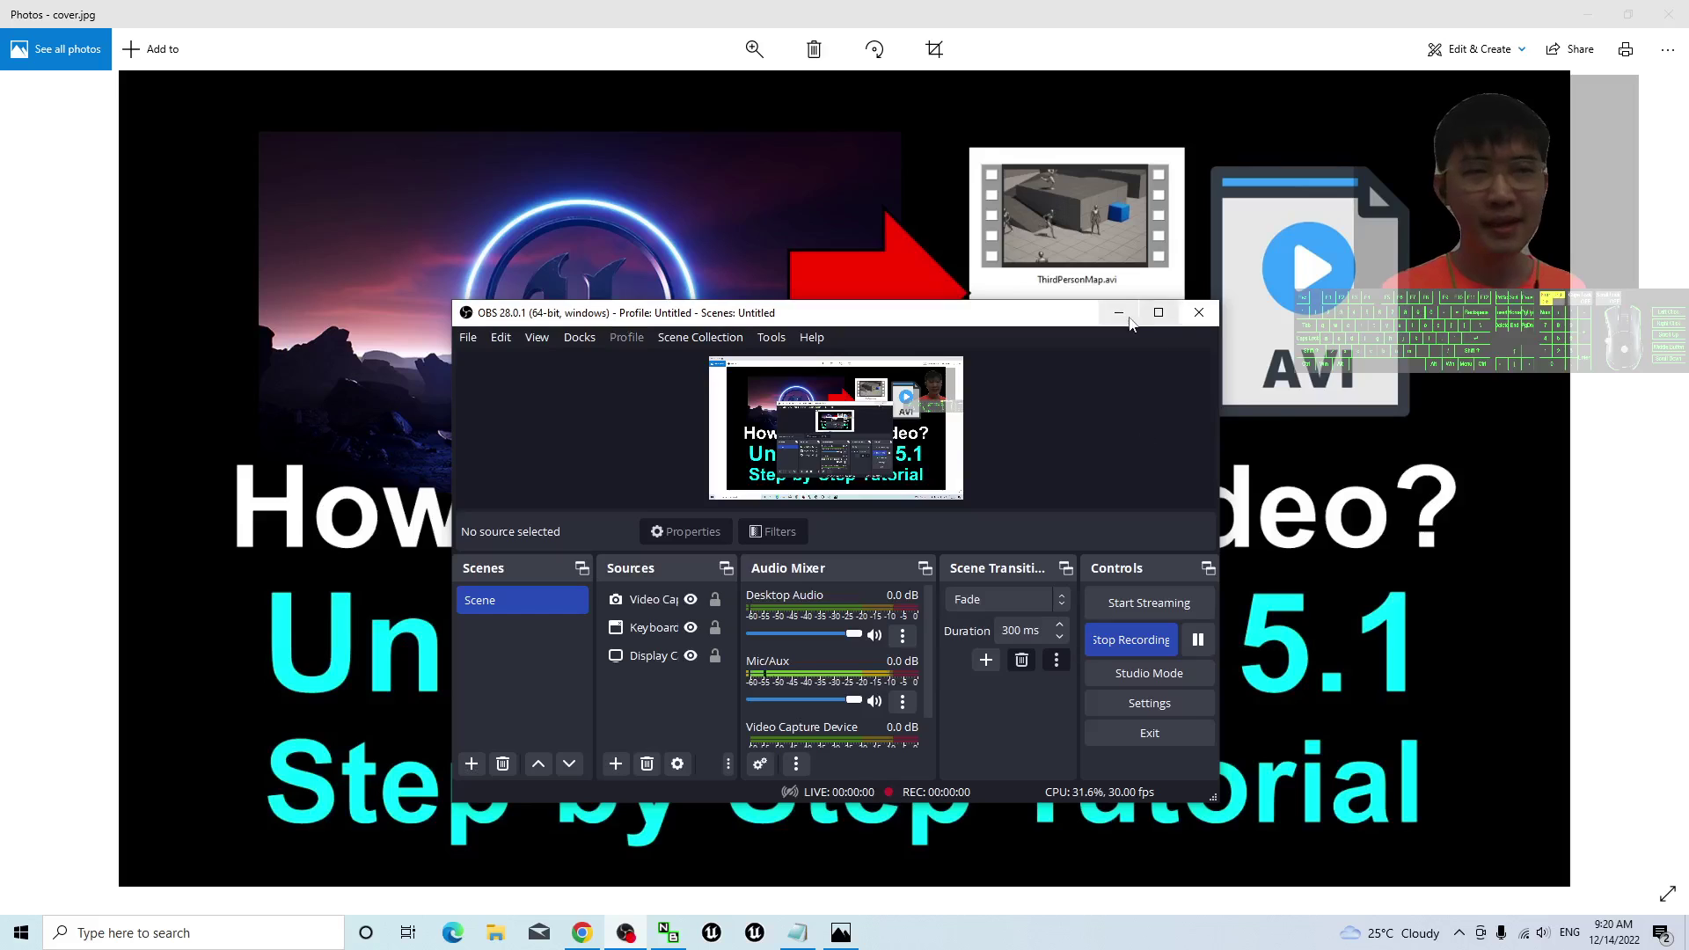
- Launch Unreal Editor 5.1, decline the graphics driver download, and clear the other windows off the desktop
click(1345, 469)
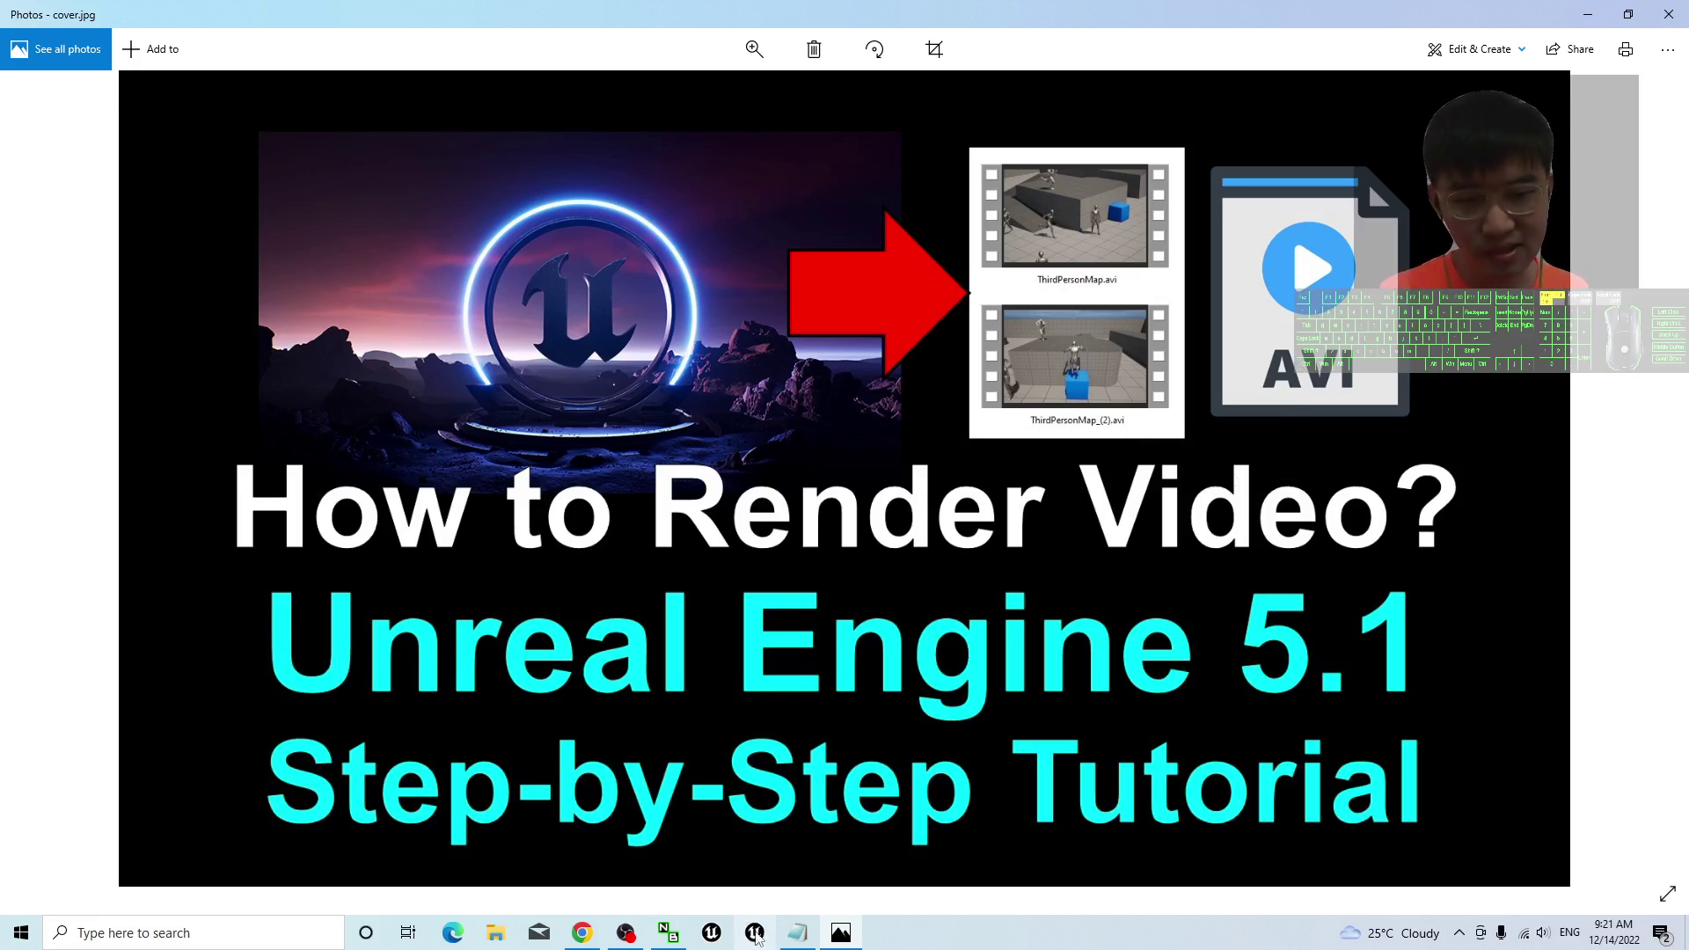
click(755, 932)
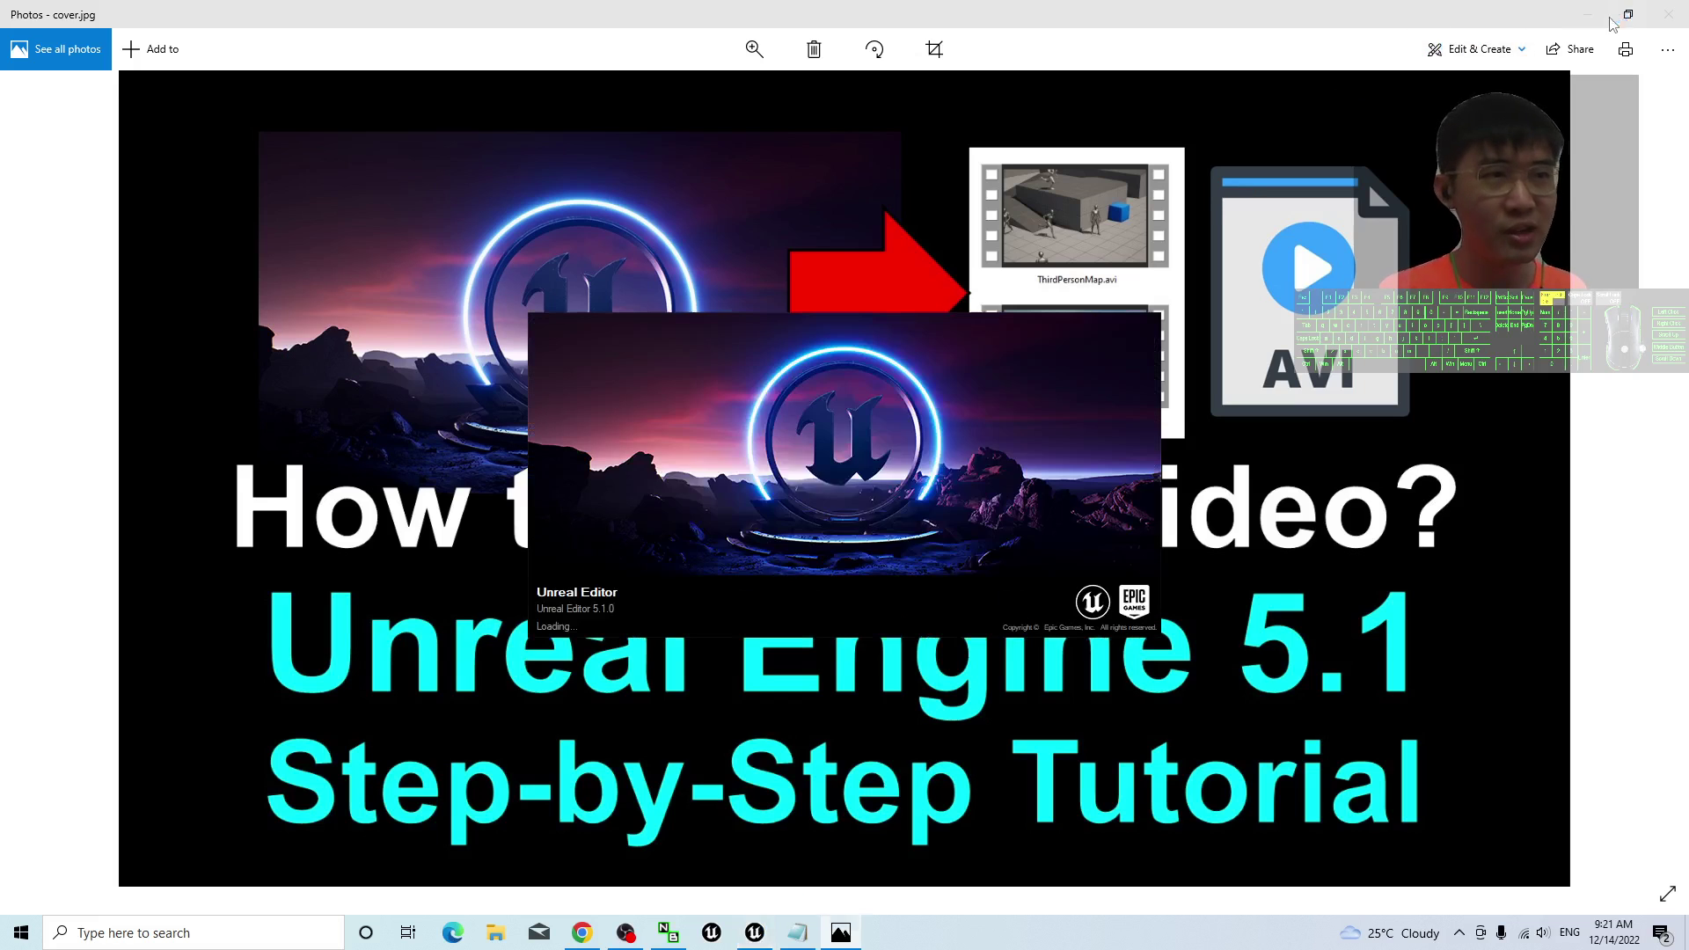
click(985, 583)
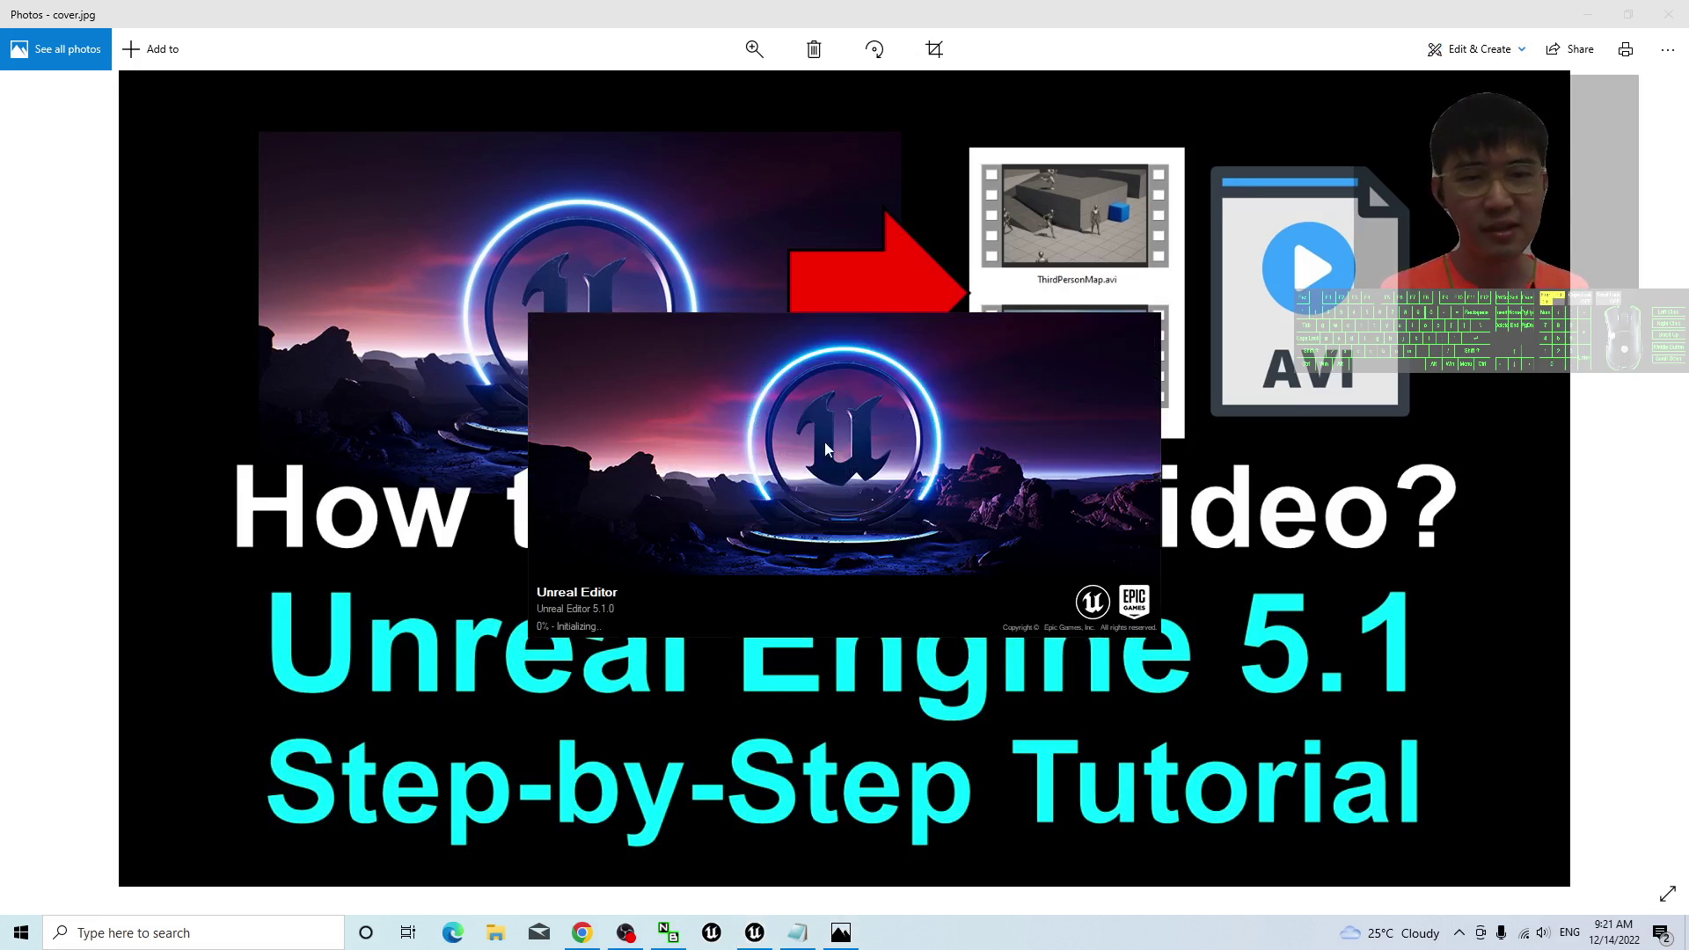
key(super+d)
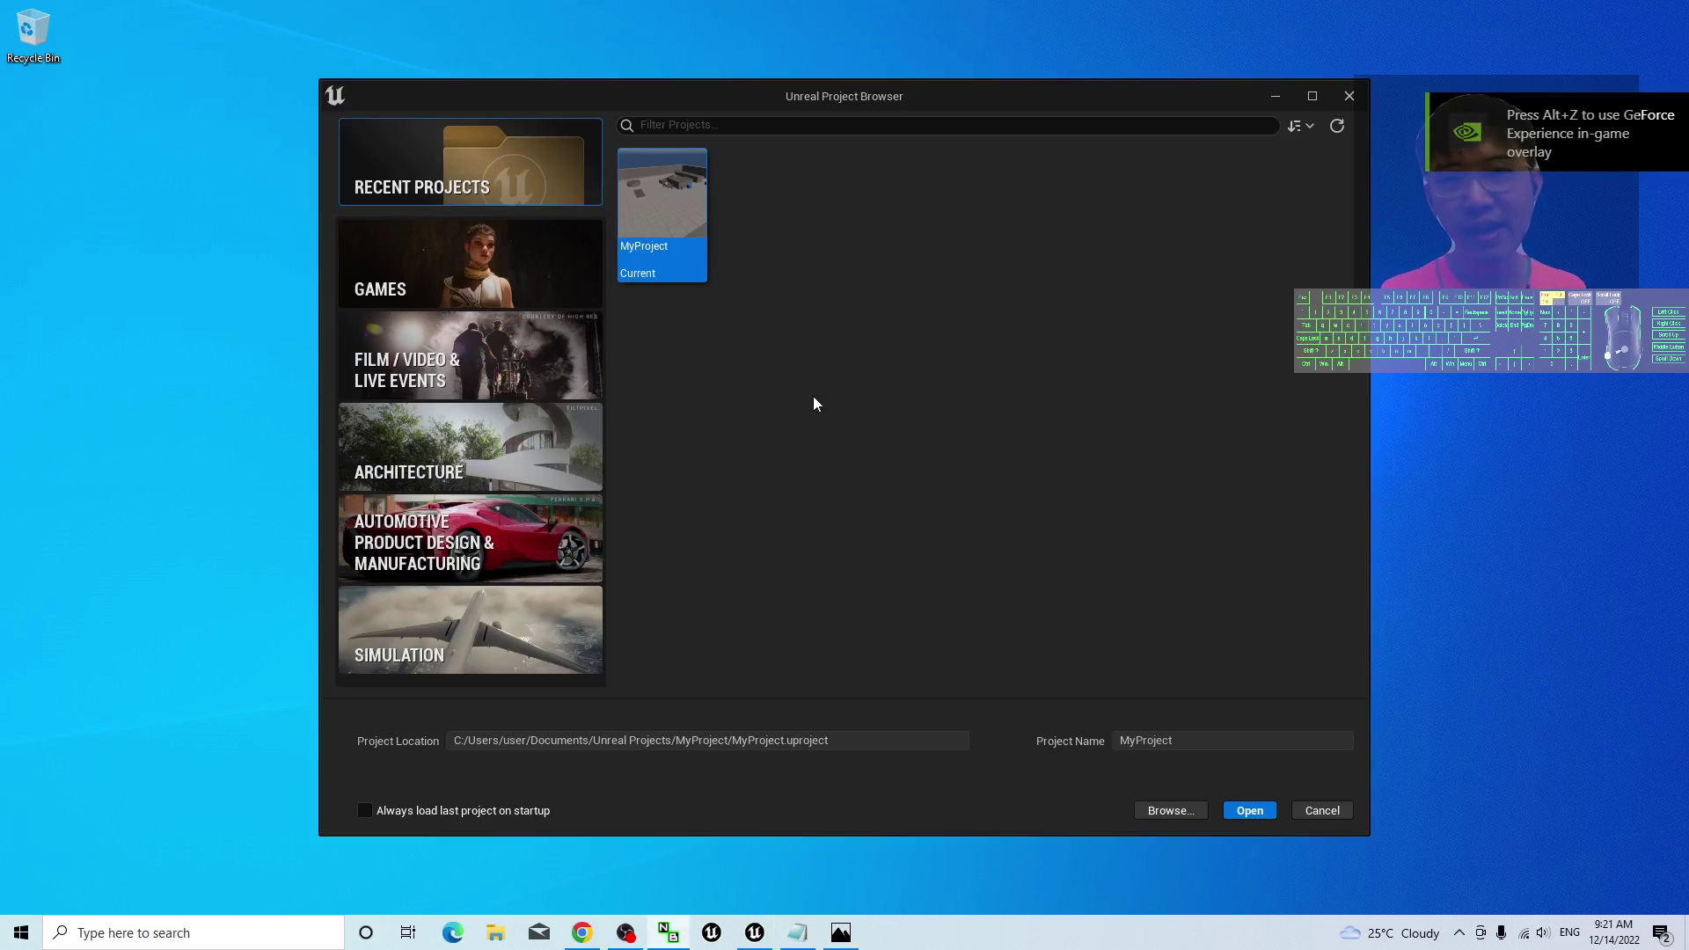
- Create a Blueprint game project named MyProject2 from the Third Person template, declining the graphics driver download
click(449, 253)
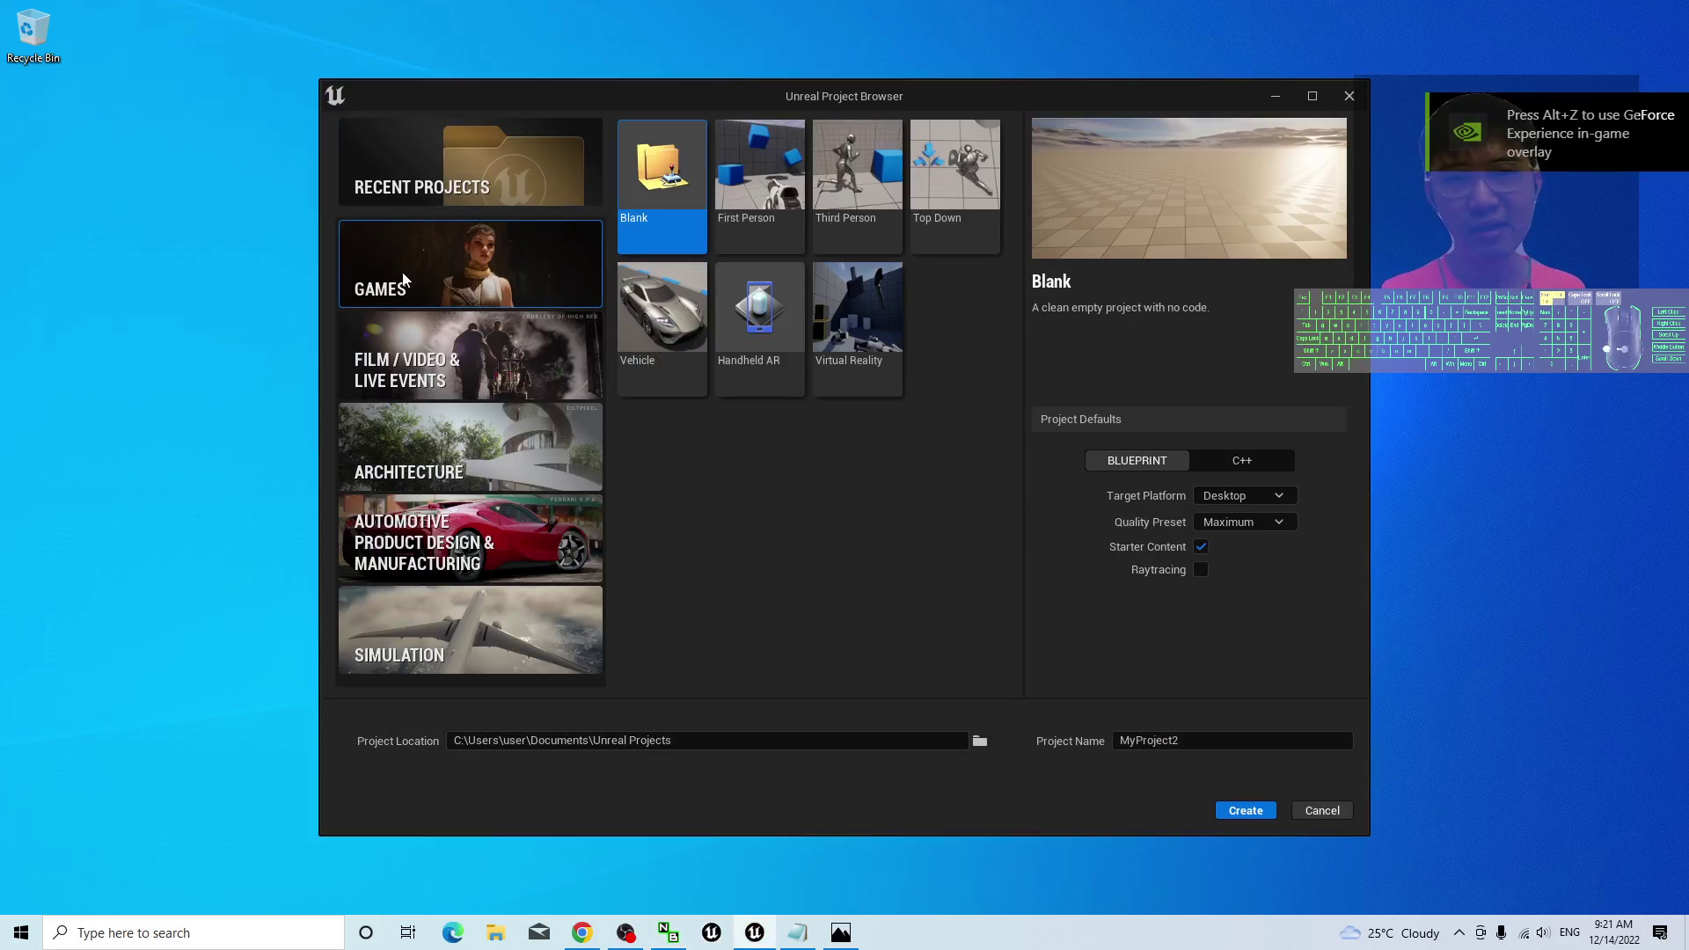
click(862, 171)
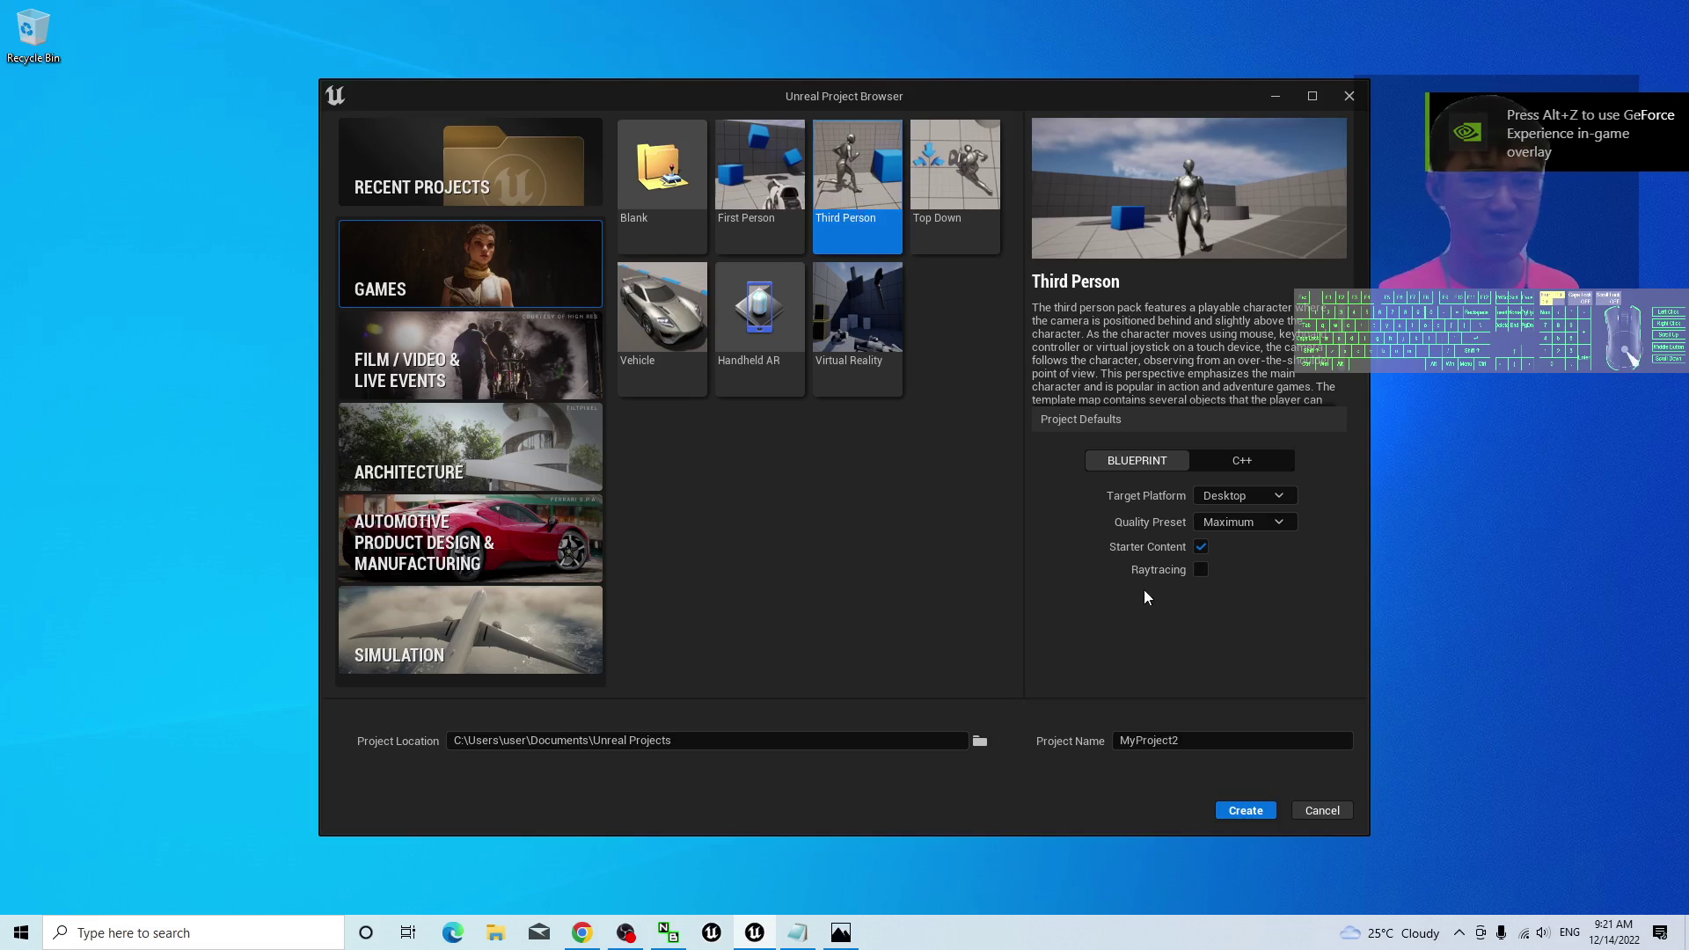
click(1272, 811)
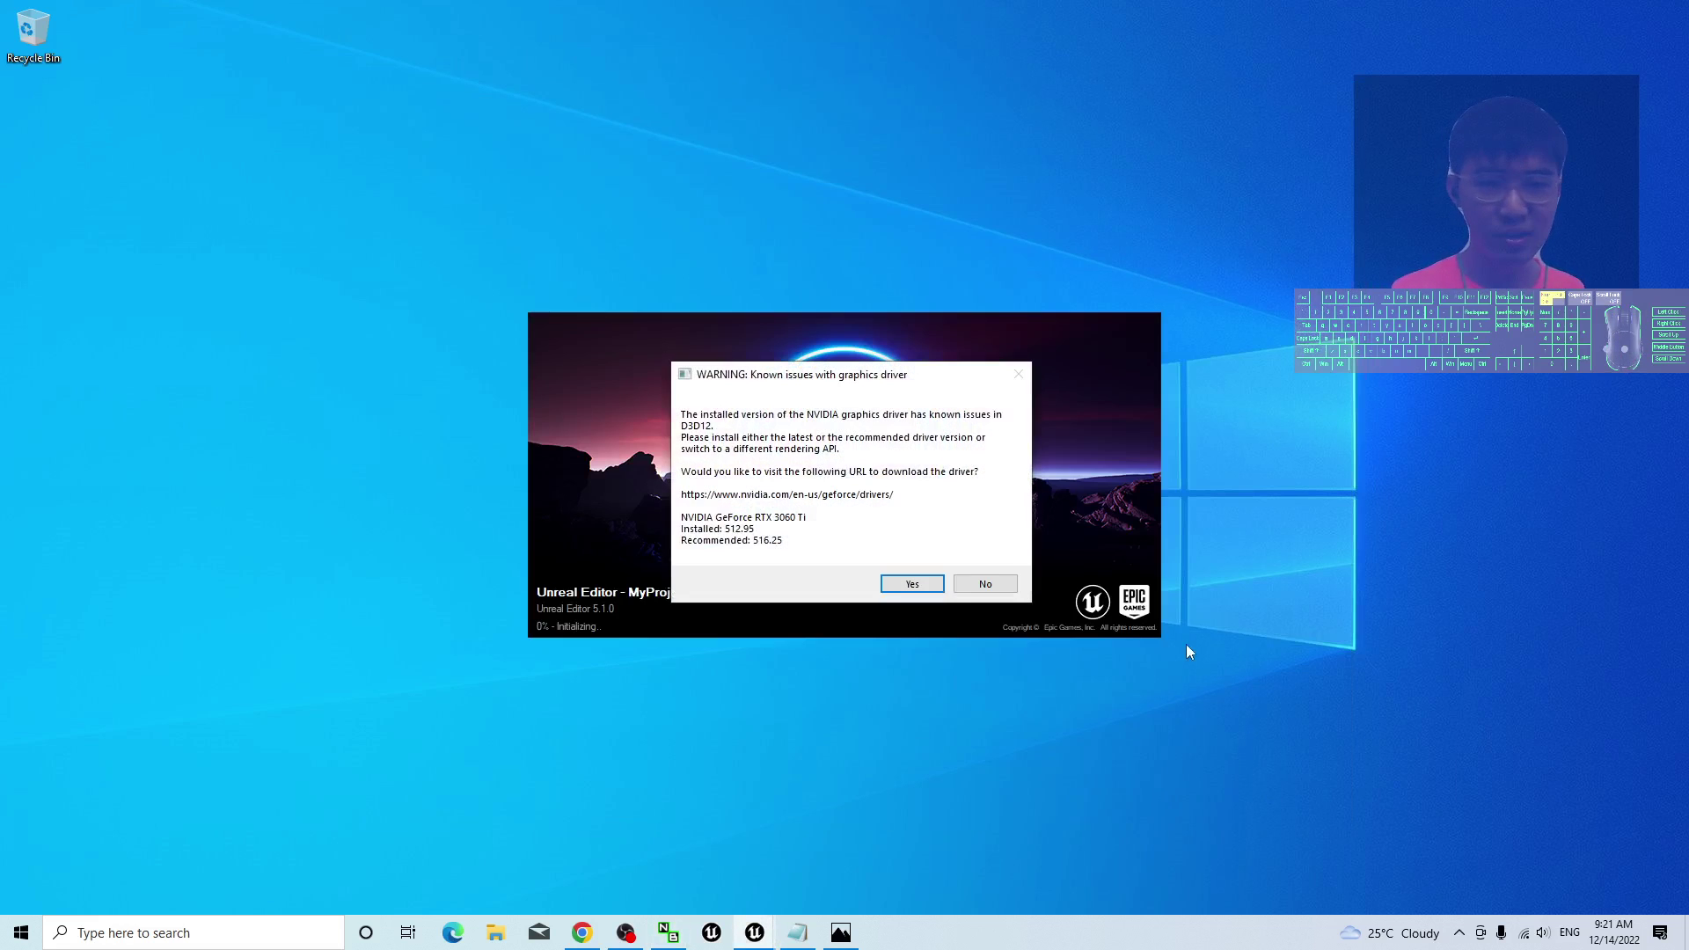
click(982, 587)
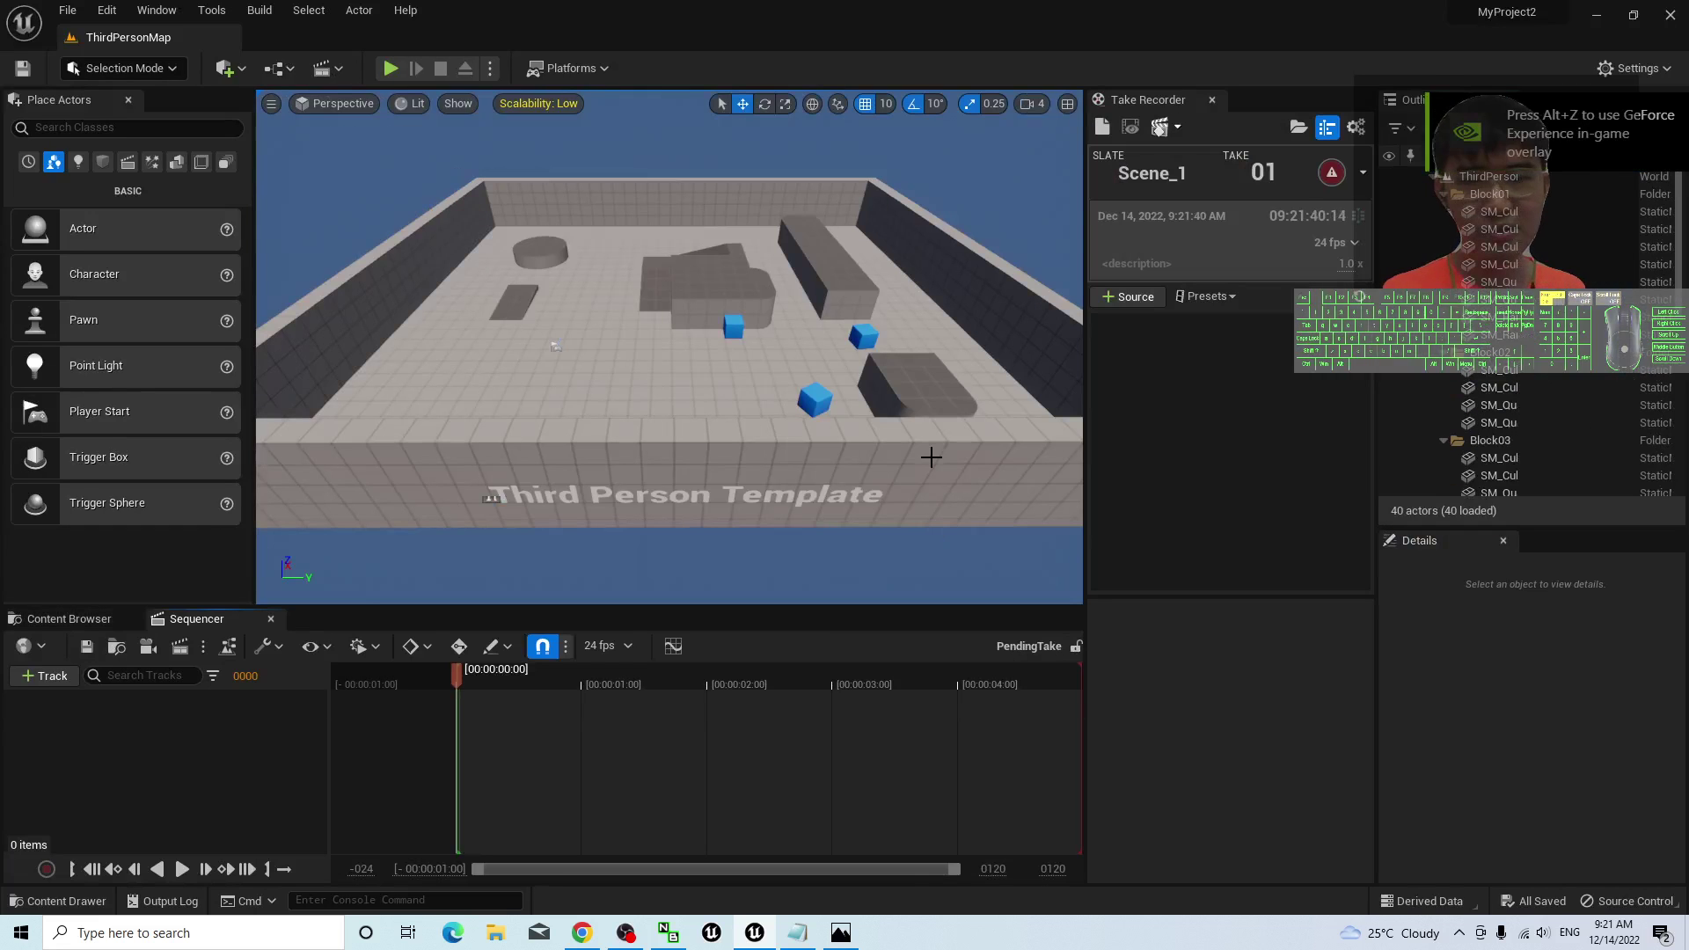
- Close the Take Recorder, Place Actors and Content Browser panels to enlarge the viewport
click(1211, 101)
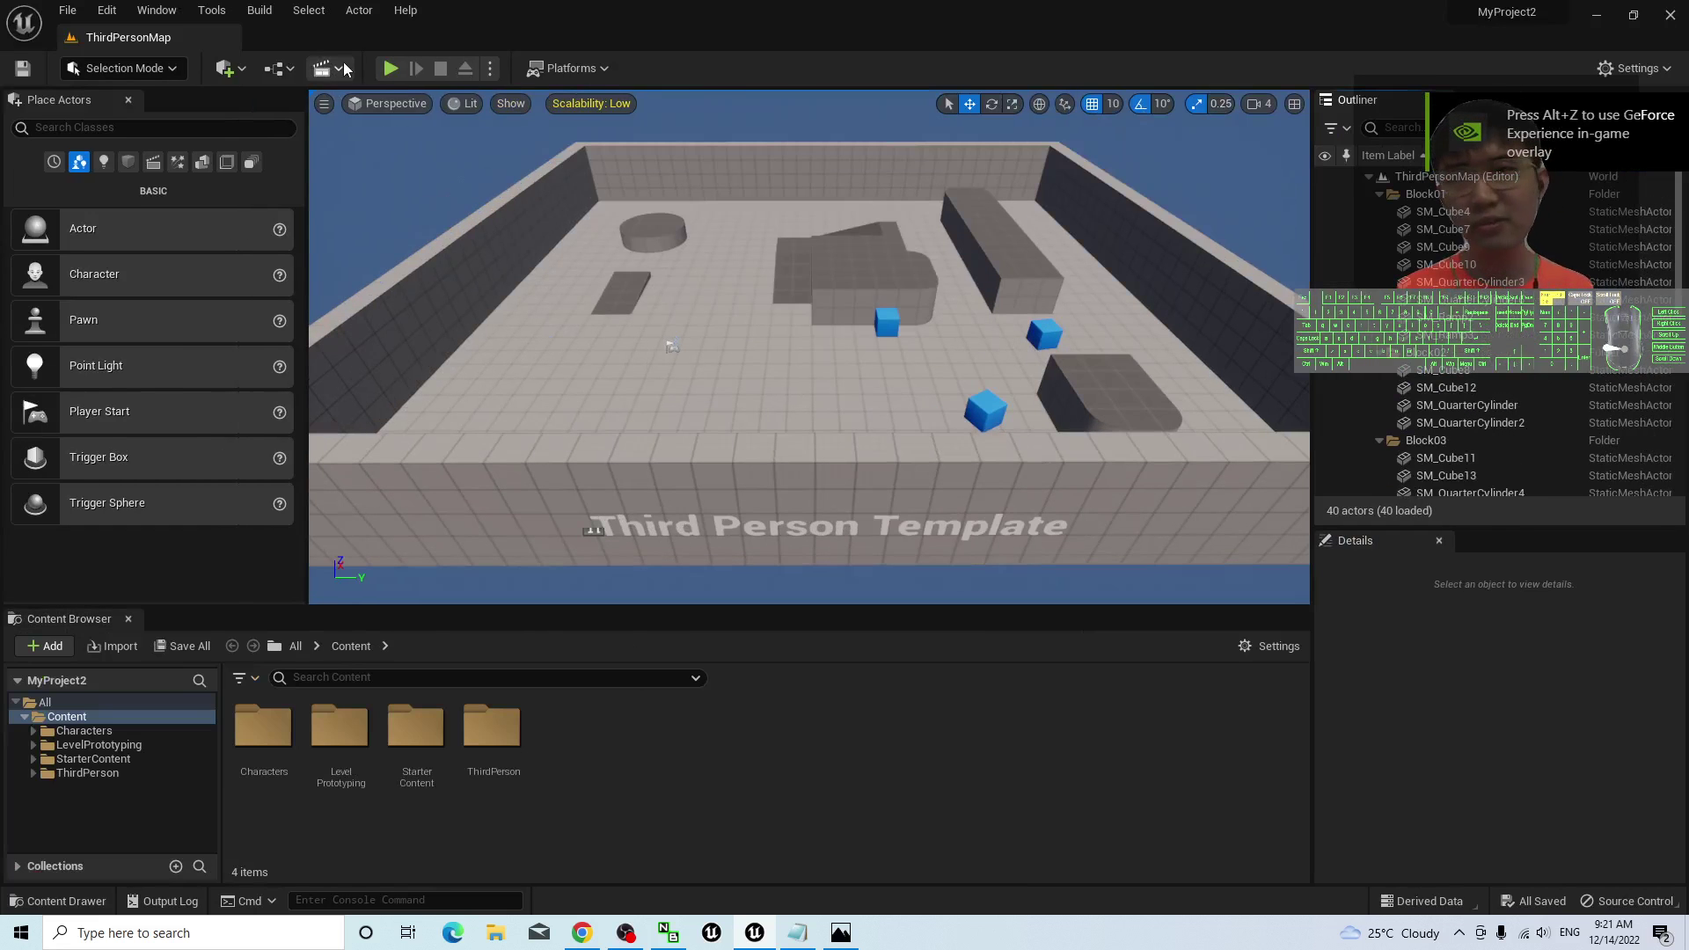
click(128, 100)
click(128, 618)
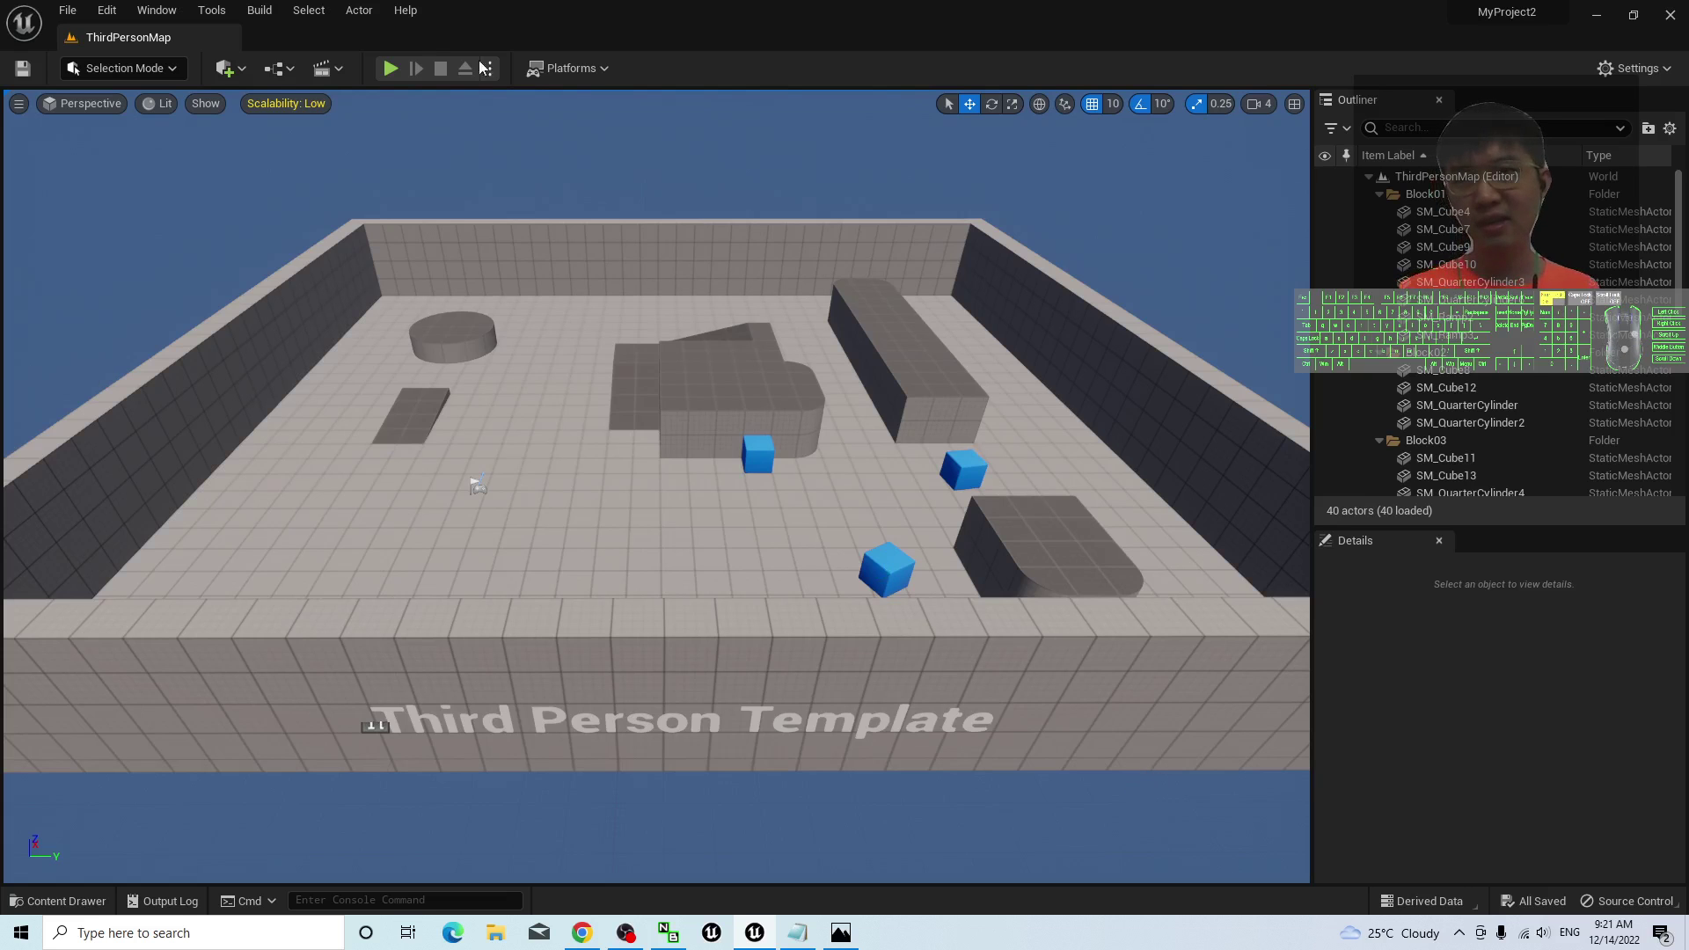
- Play-test the third-person level by moving the character around, stop the session and look over the map
click(389, 67)
key(w)
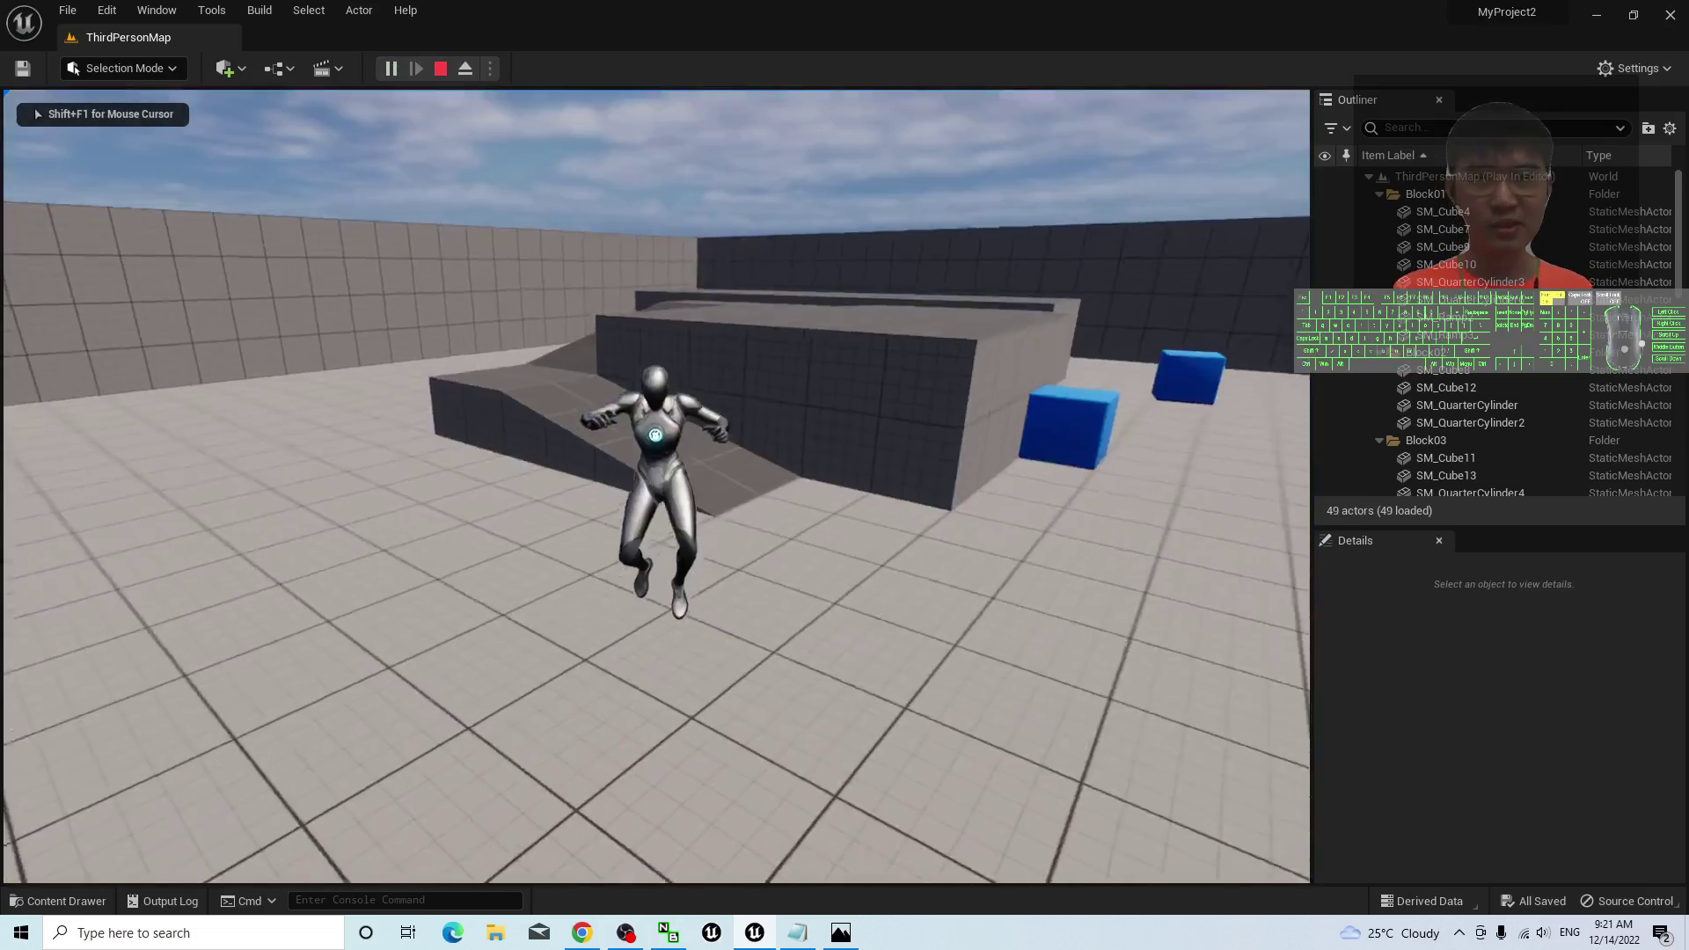
key(w)
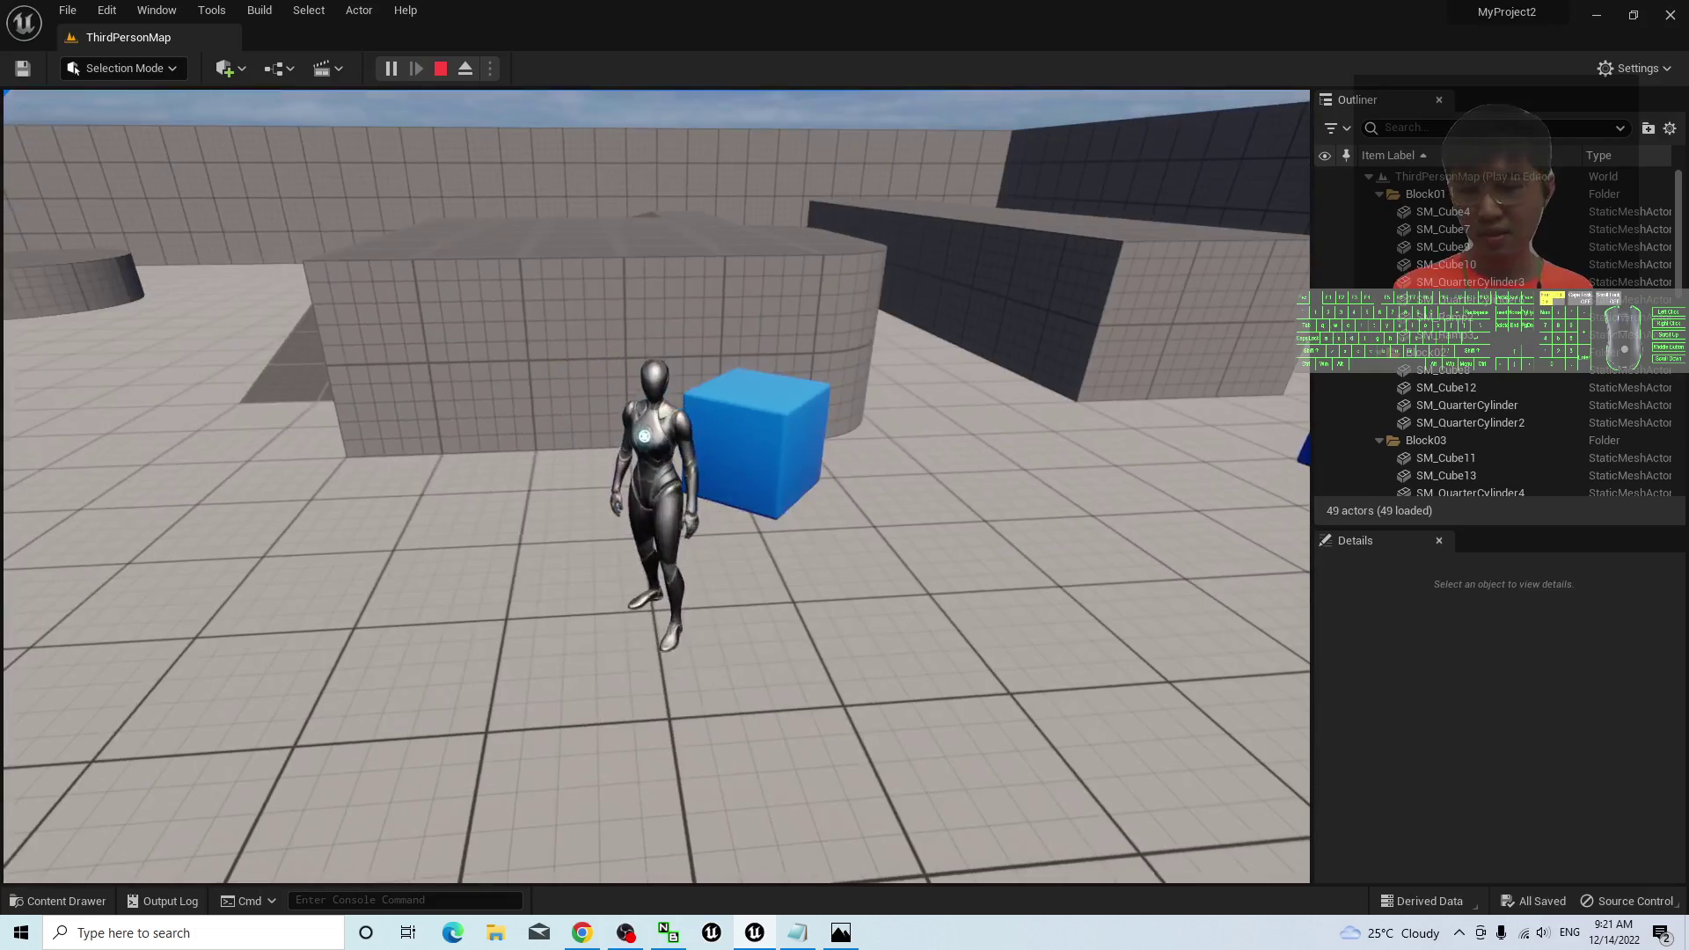
key(Escape)
scroll(1018, 573, down, 5)
scroll(509, 502, up, 2)
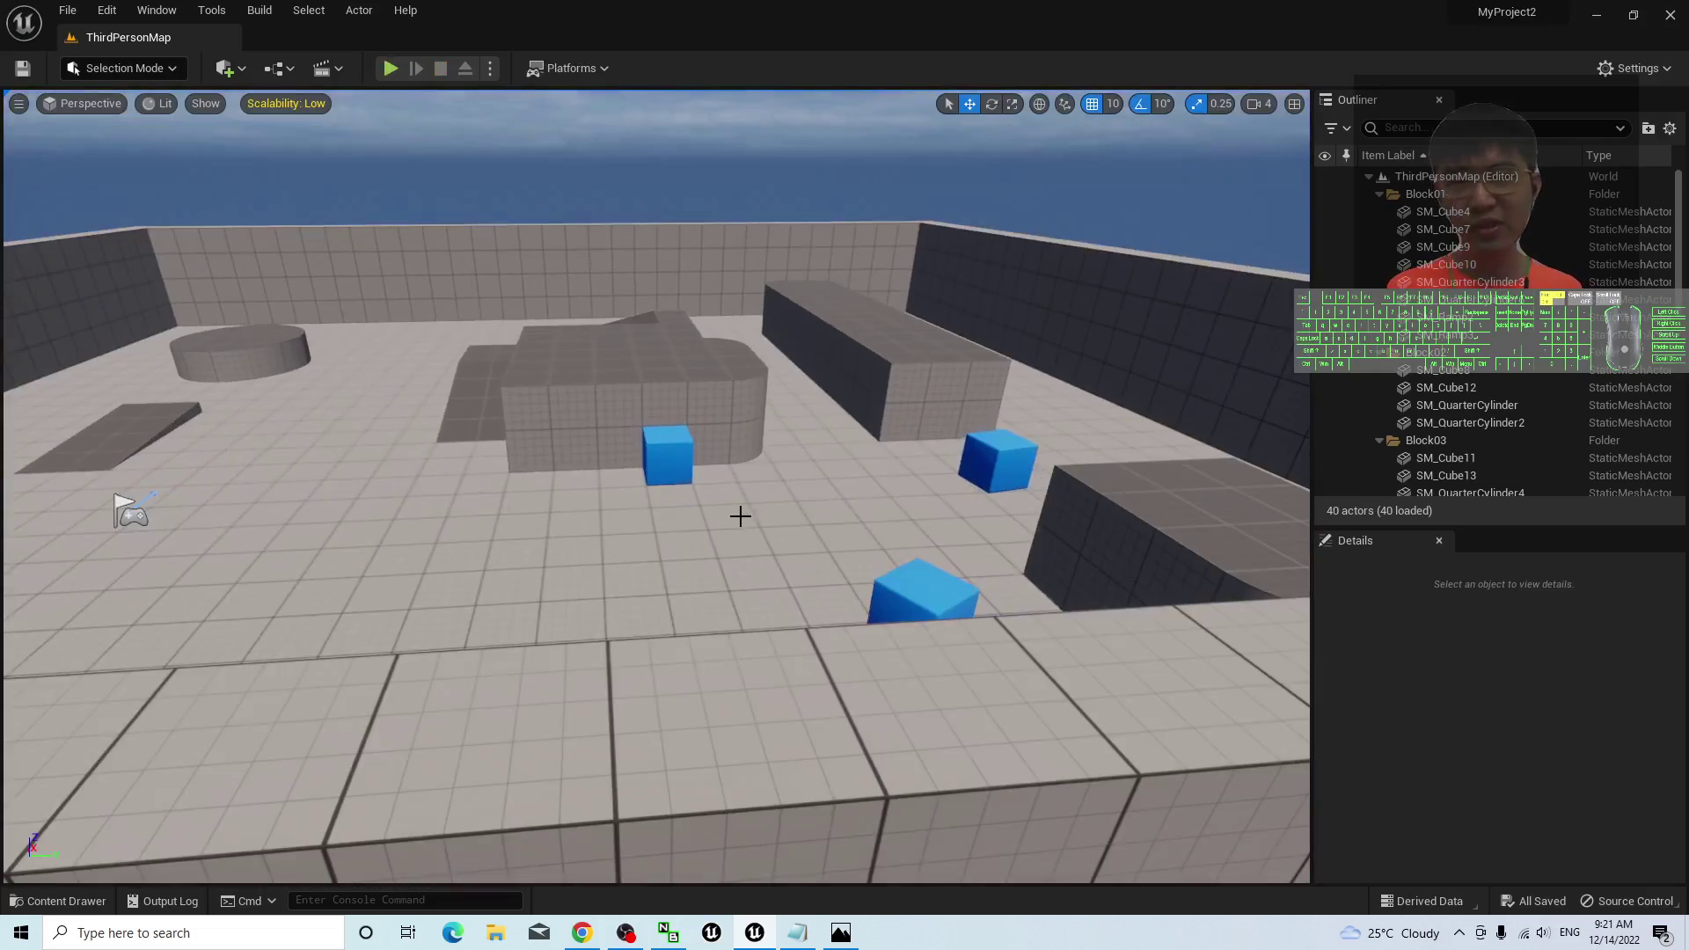
right_drag(744, 513, 747, 605)
scroll(748, 606, up, 2)
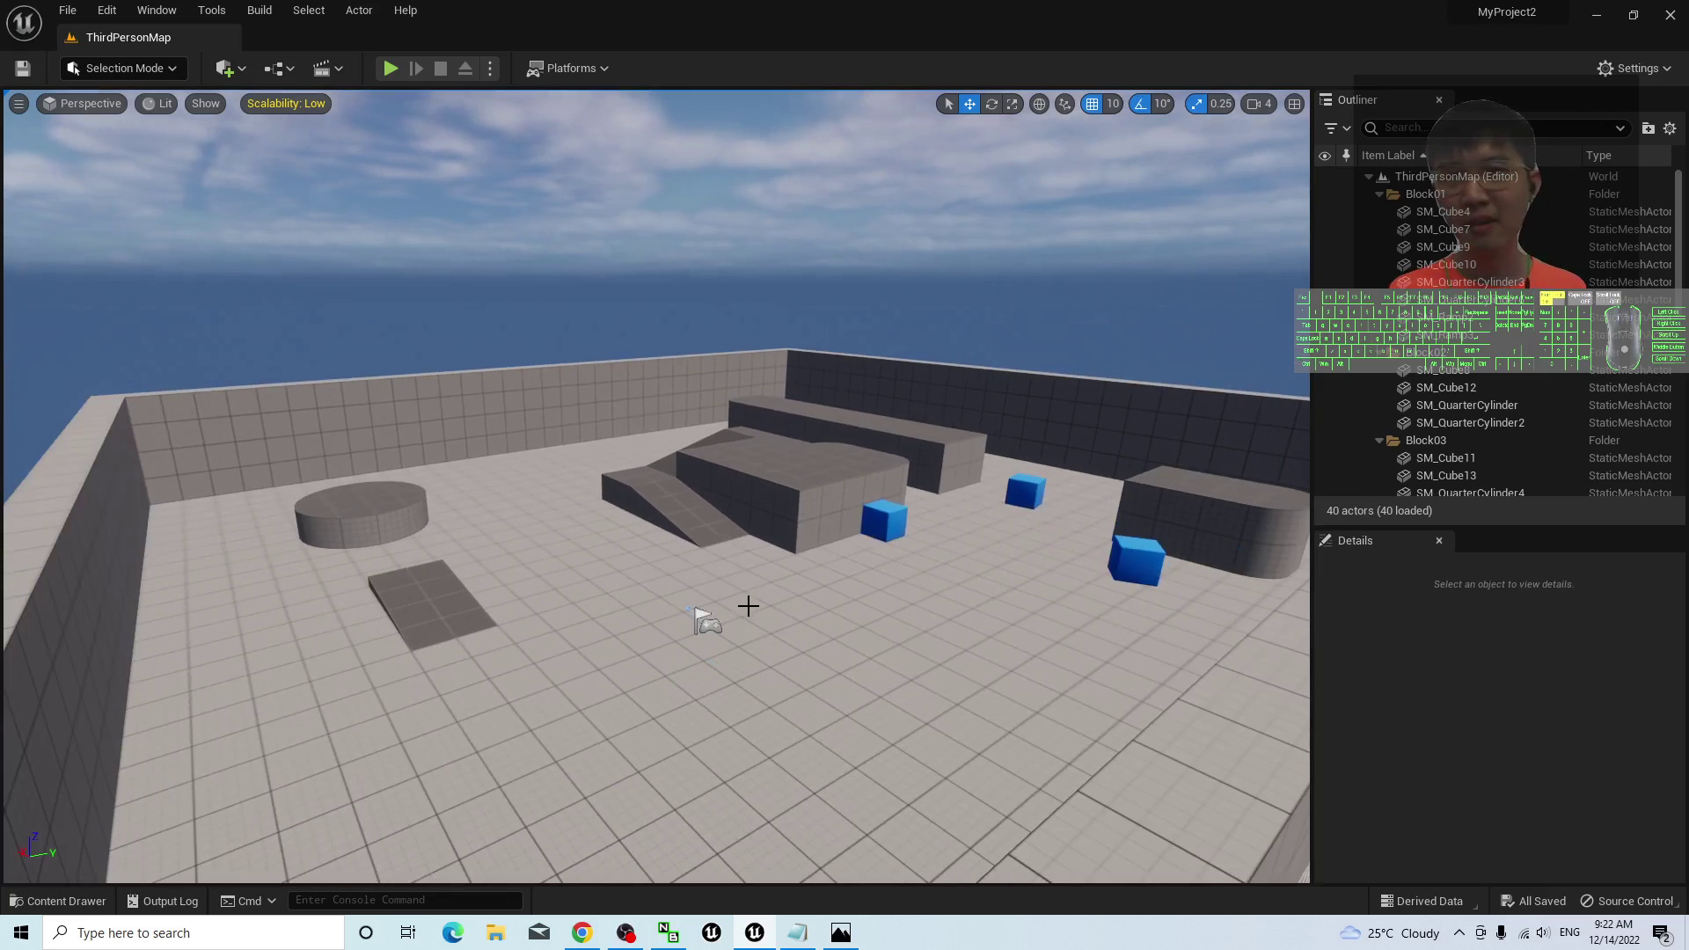
- Show Content Browser 1 again in the editor layout
click(171, 13)
mouse_move(230, 80)
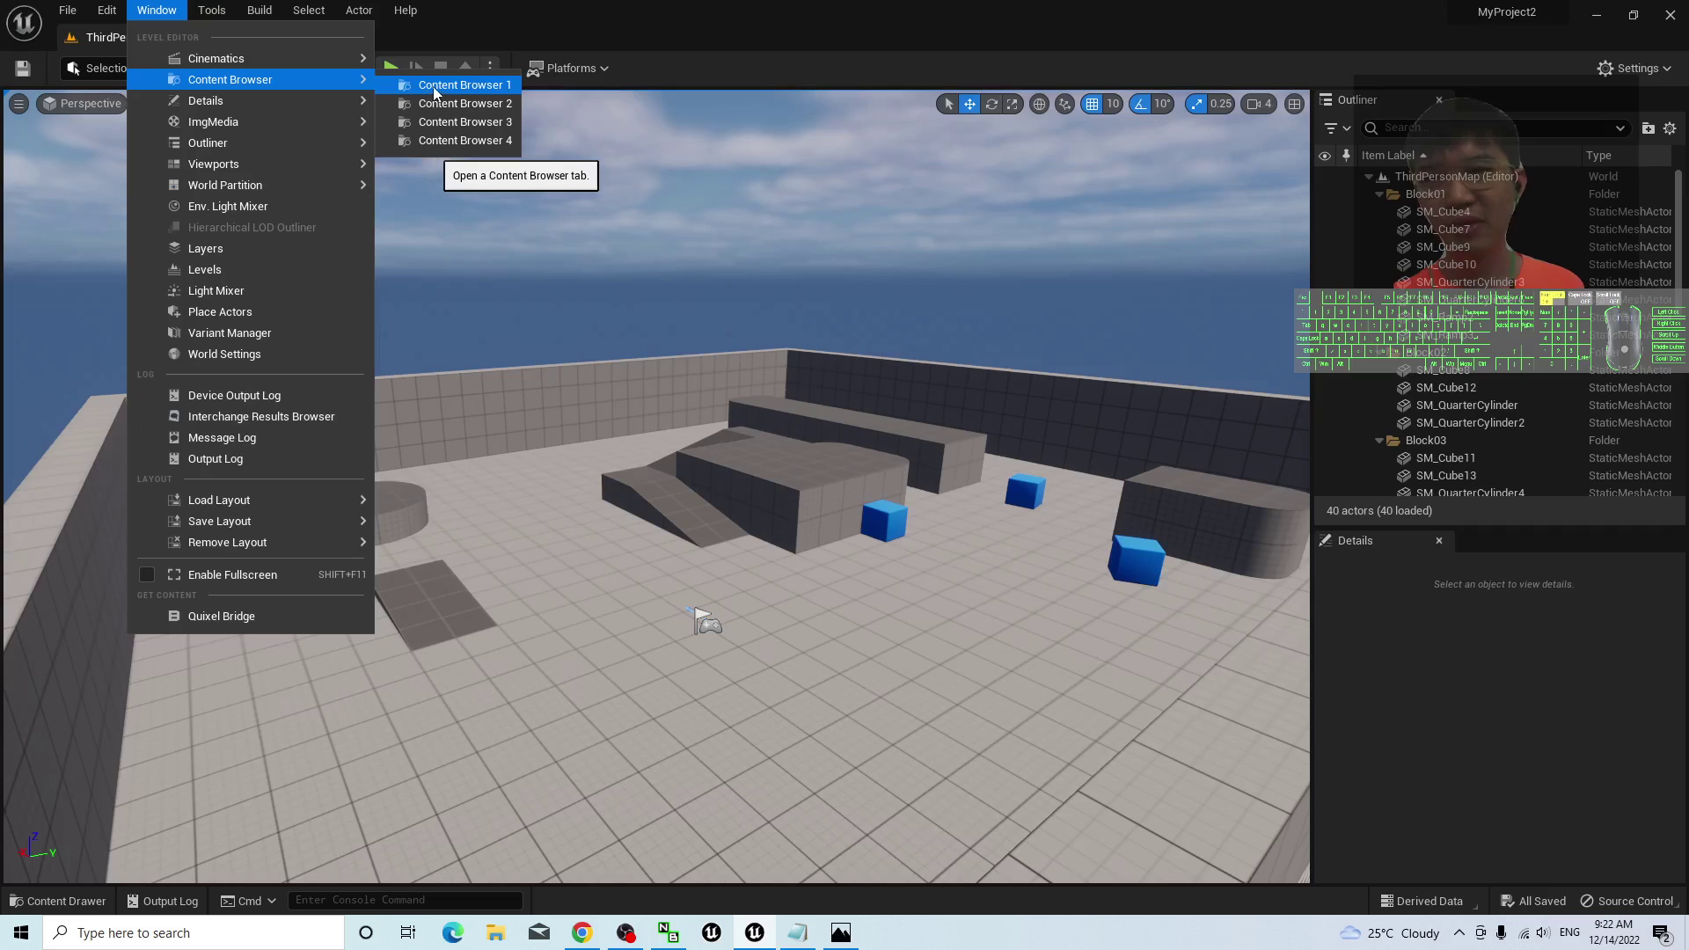
click(466, 86)
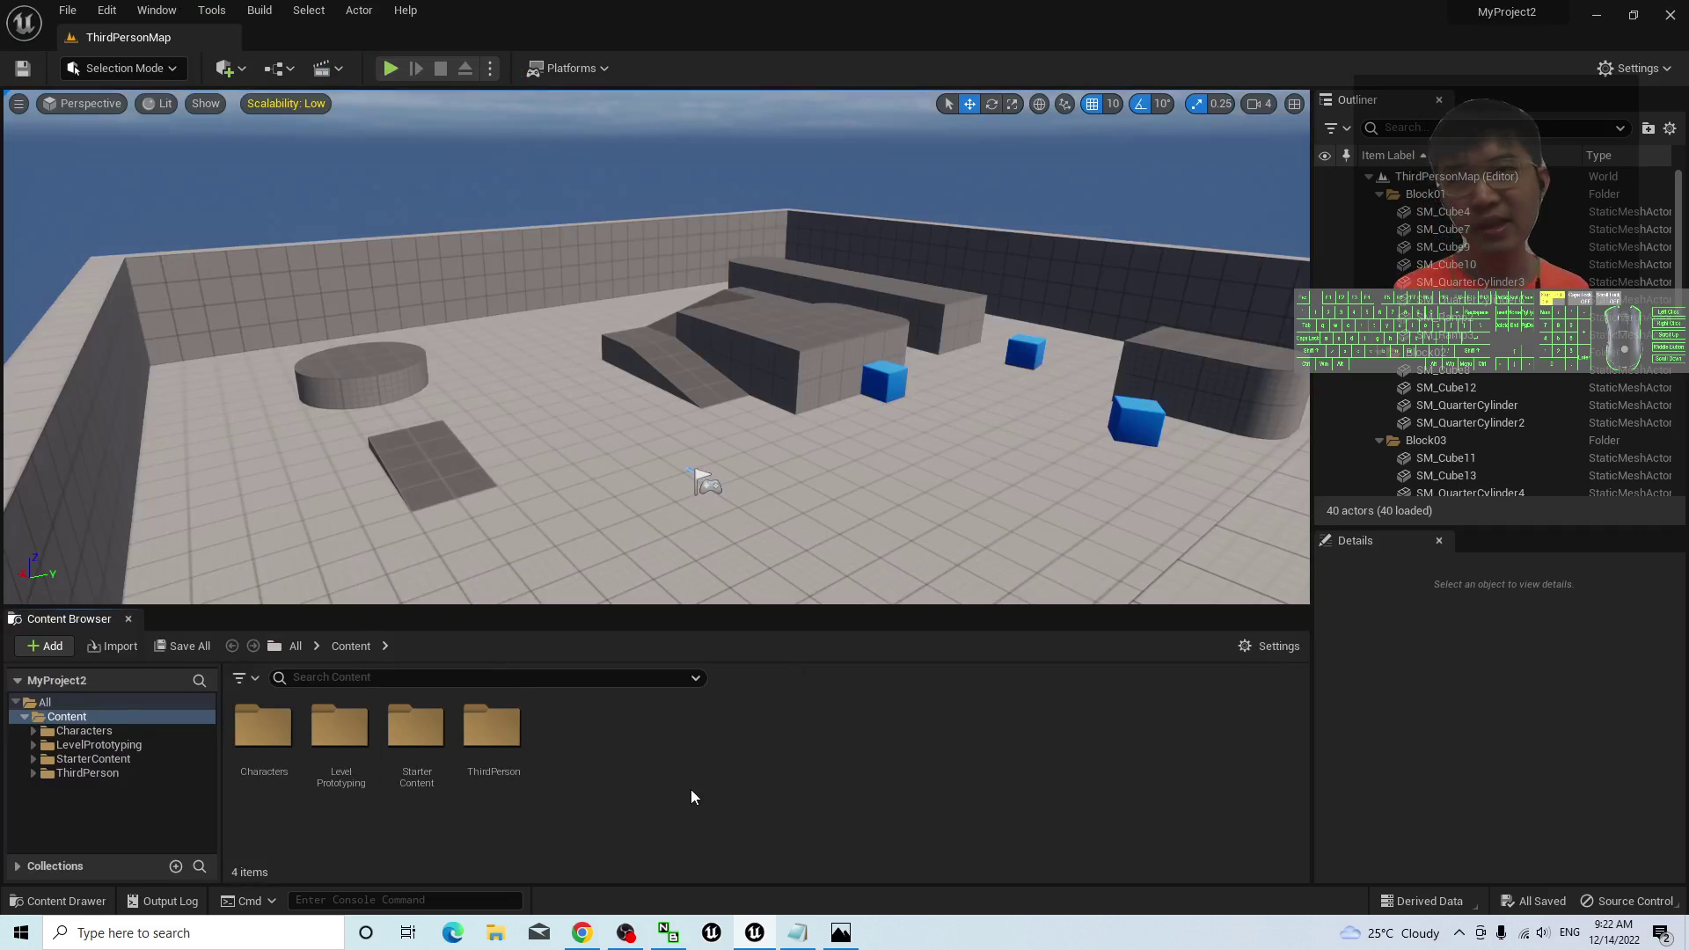
- Add a level sequence to the level and save it in the Content folder as NewLevelSequence
click(333, 72)
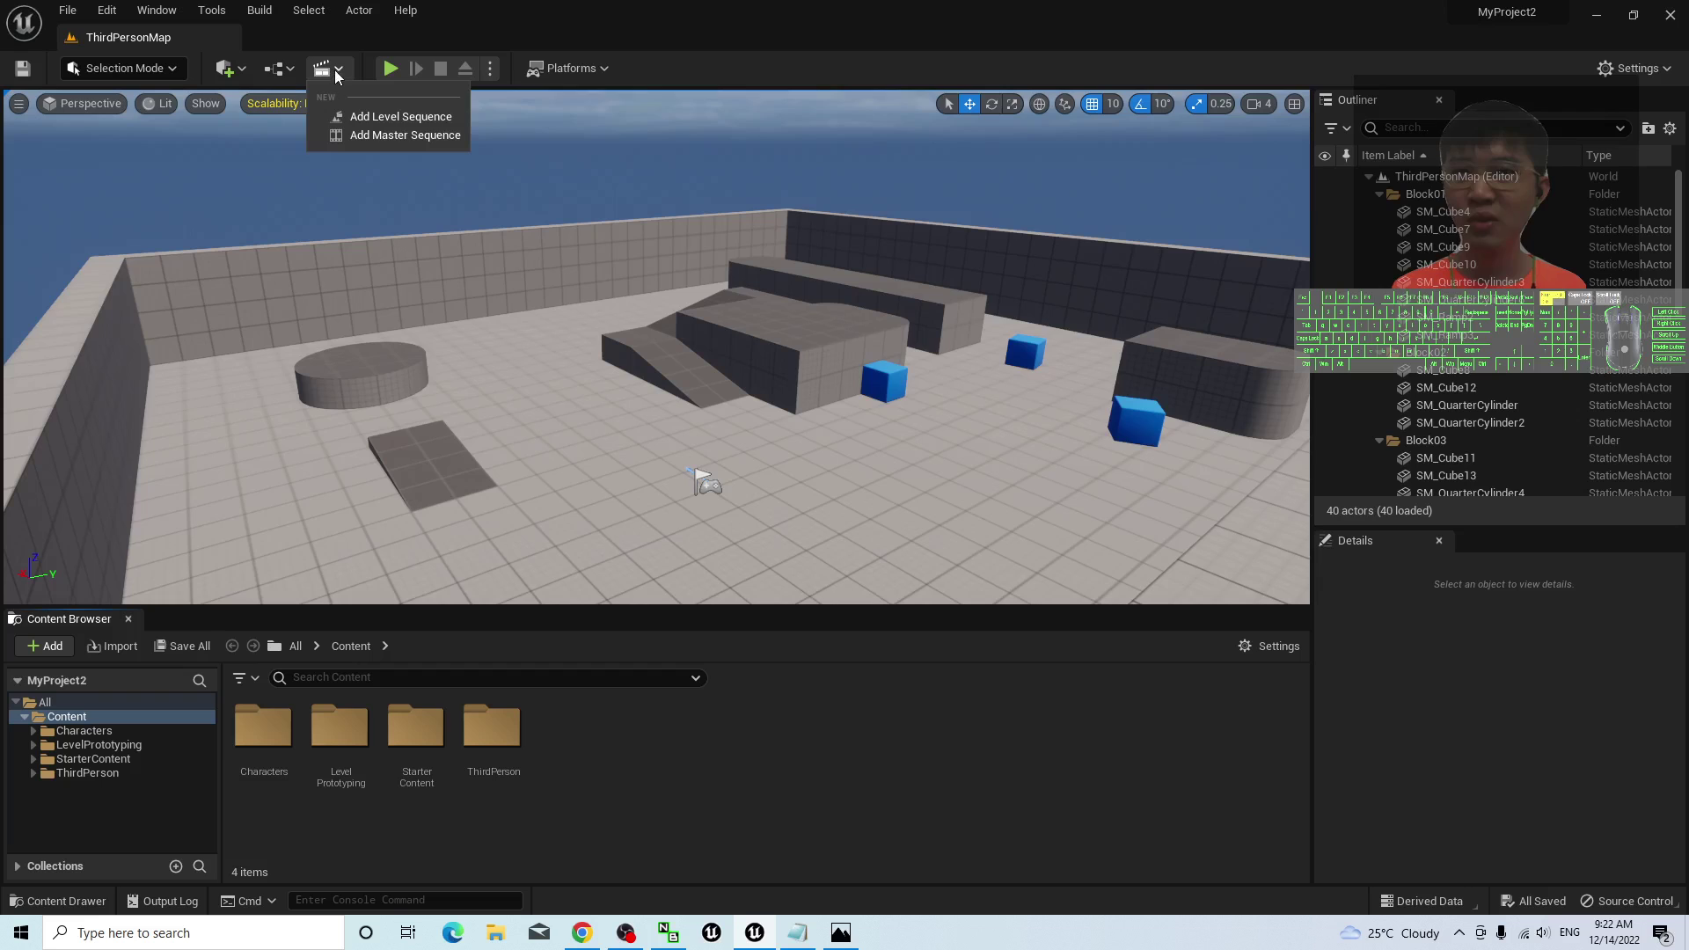
click(387, 118)
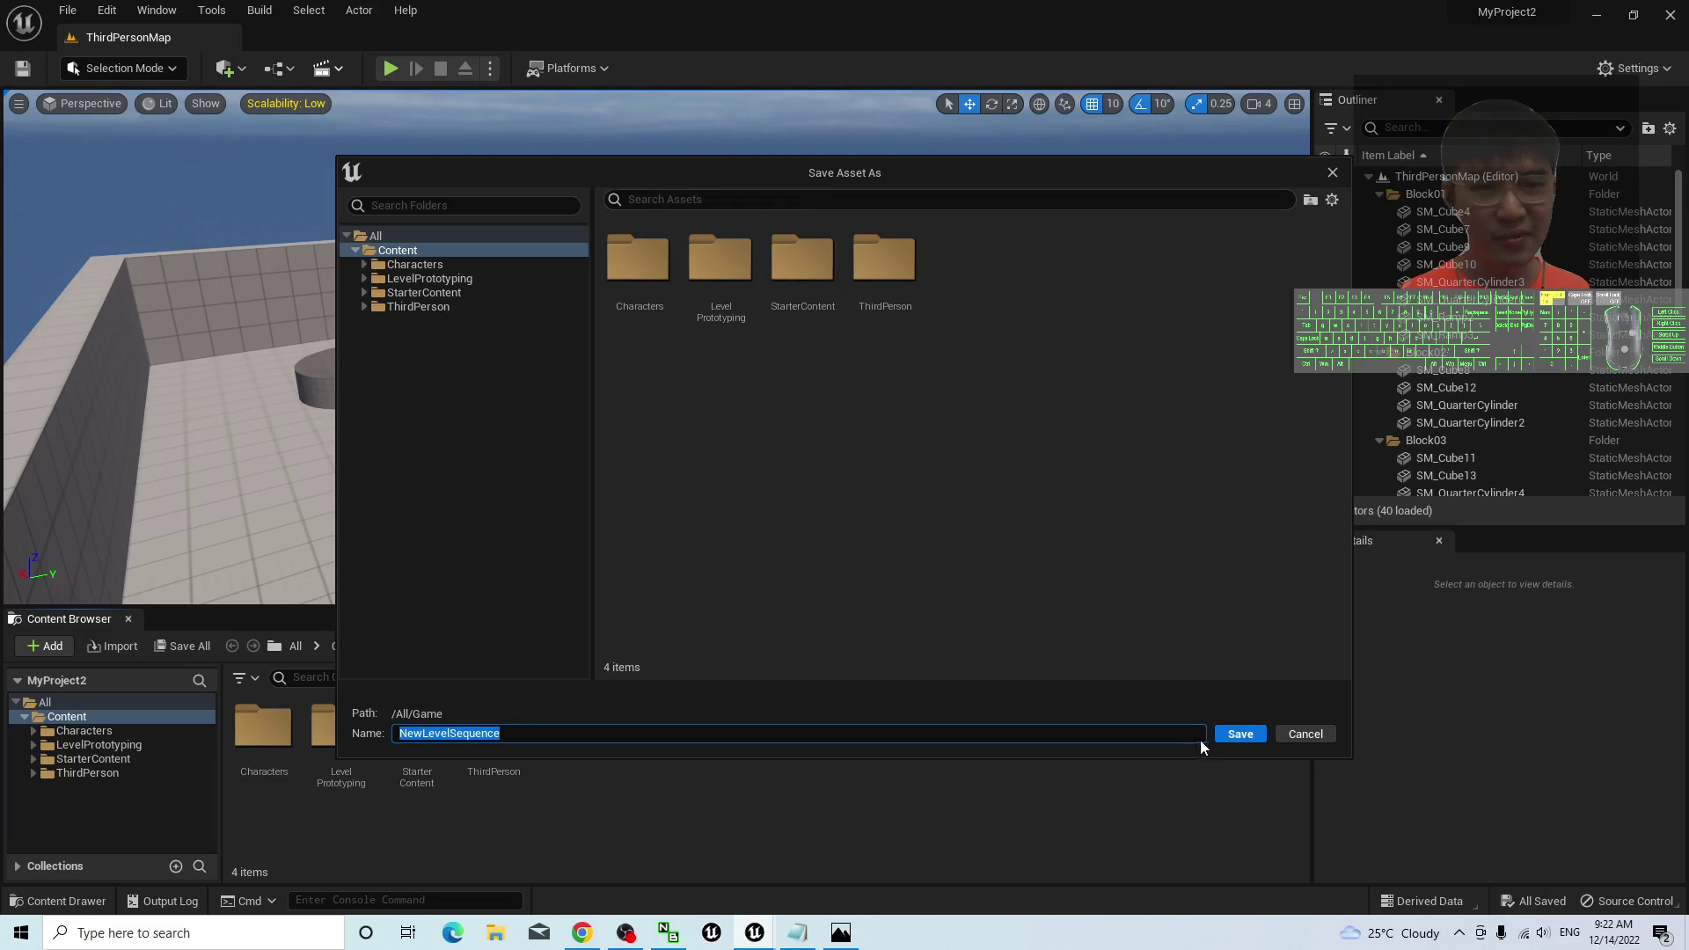
click(1242, 734)
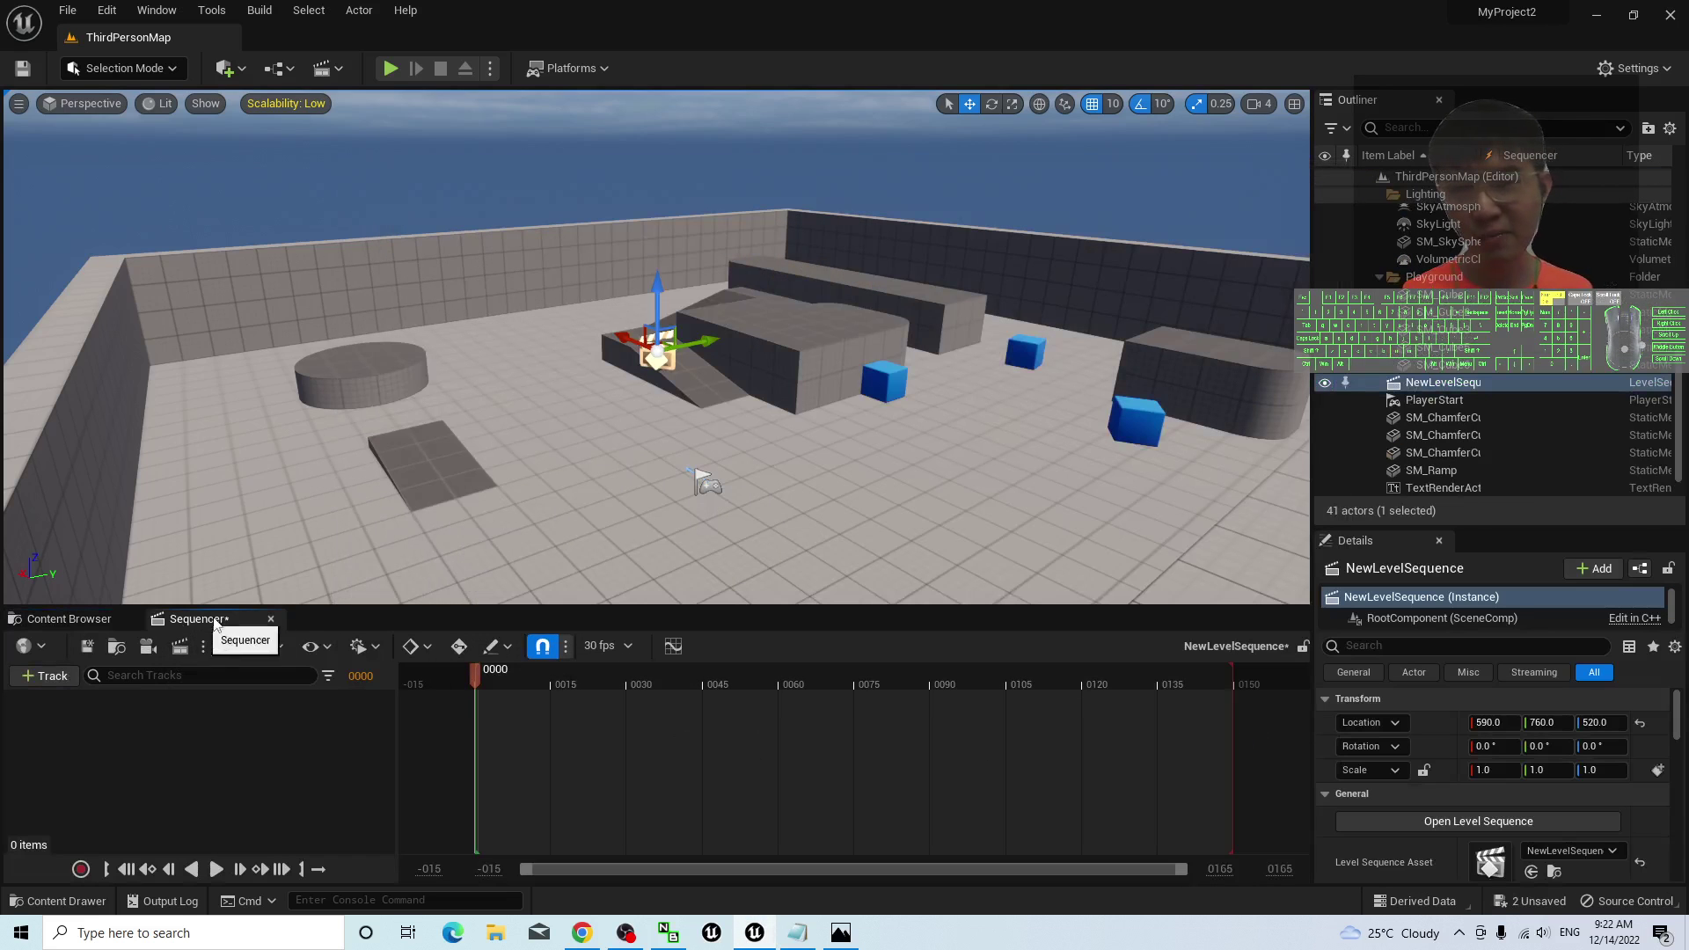
- Check the NewLevelSequence asset in the Content folder and close its Sequencer
click(70, 620)
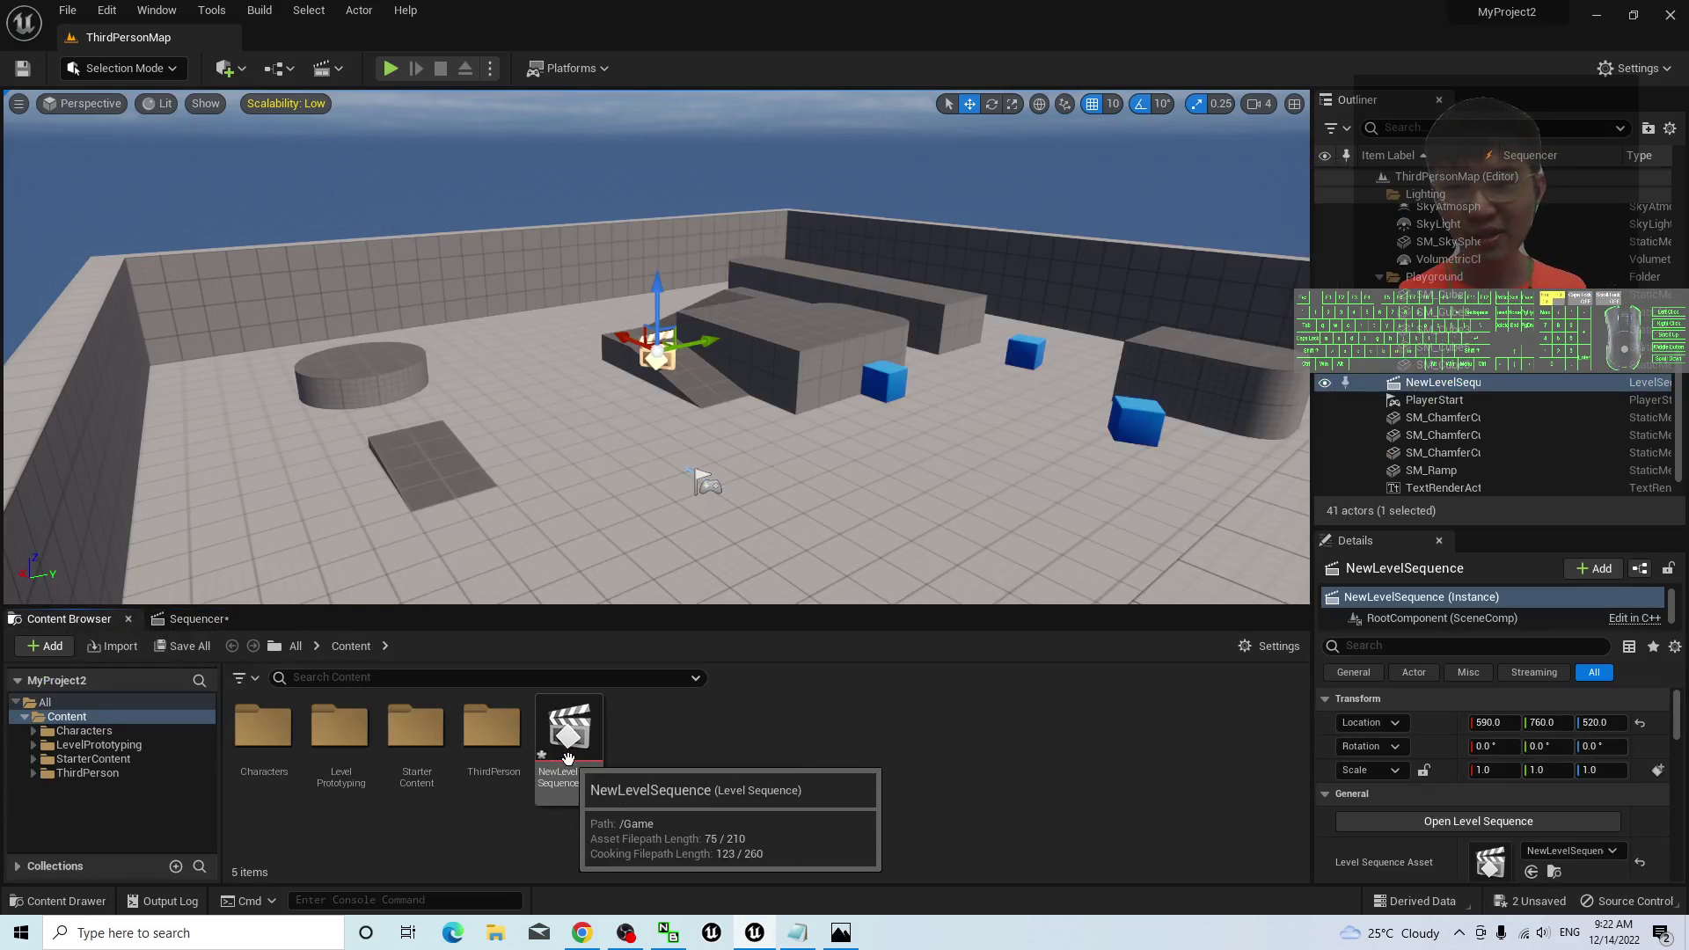
click(225, 622)
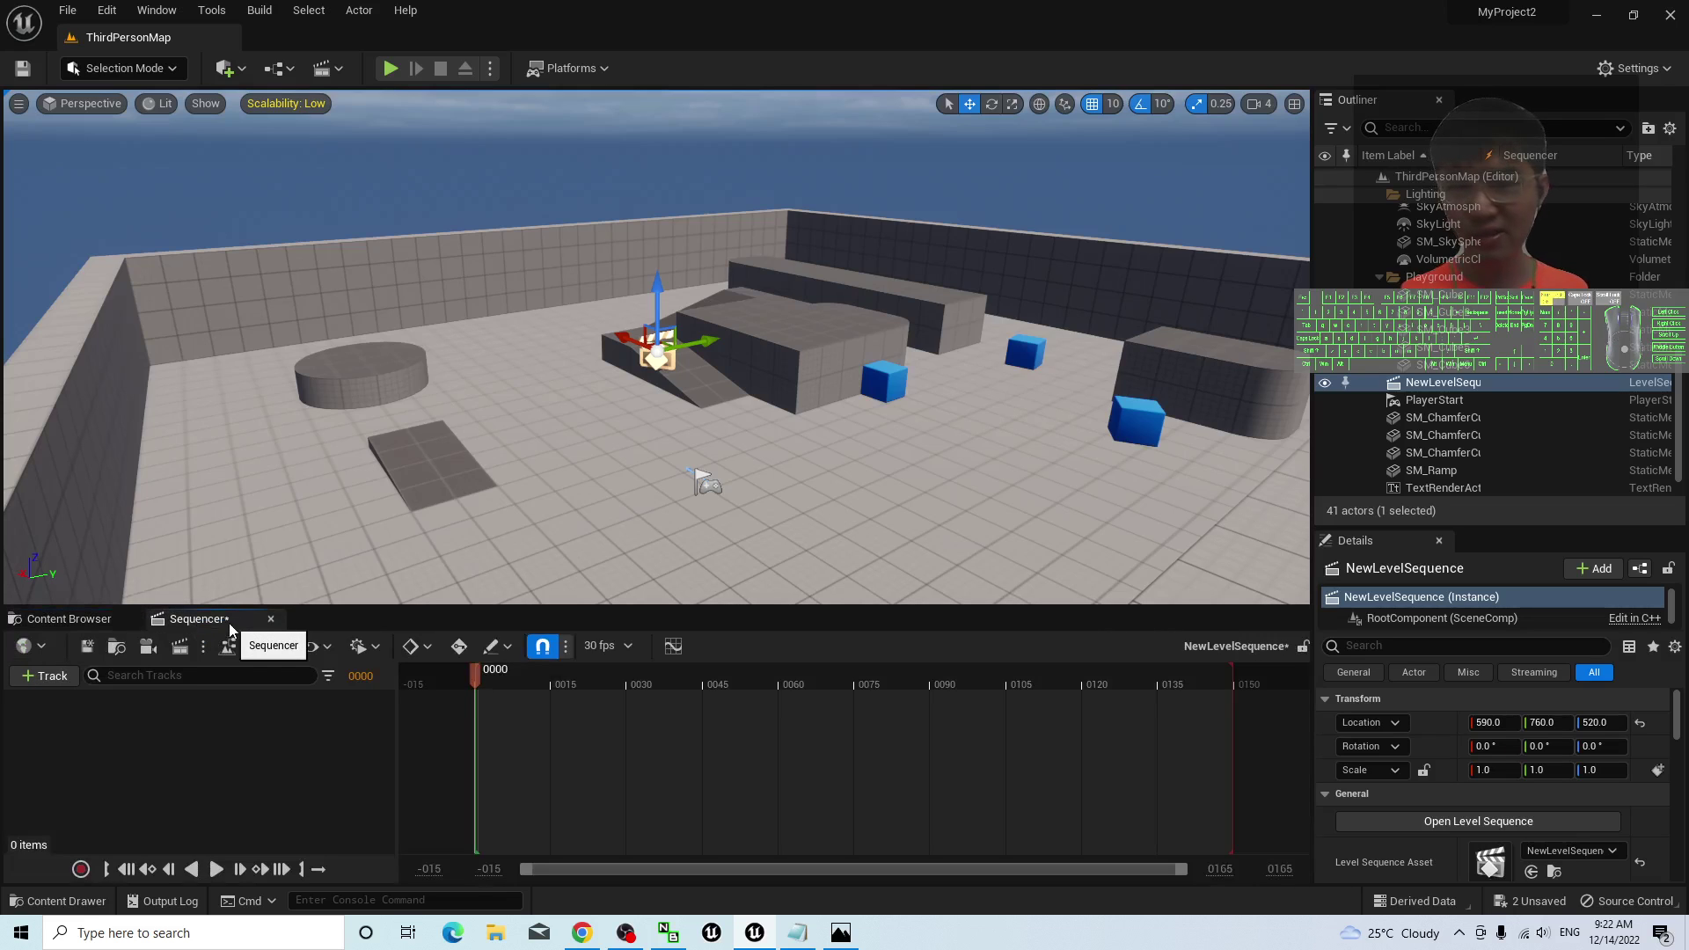
click(270, 619)
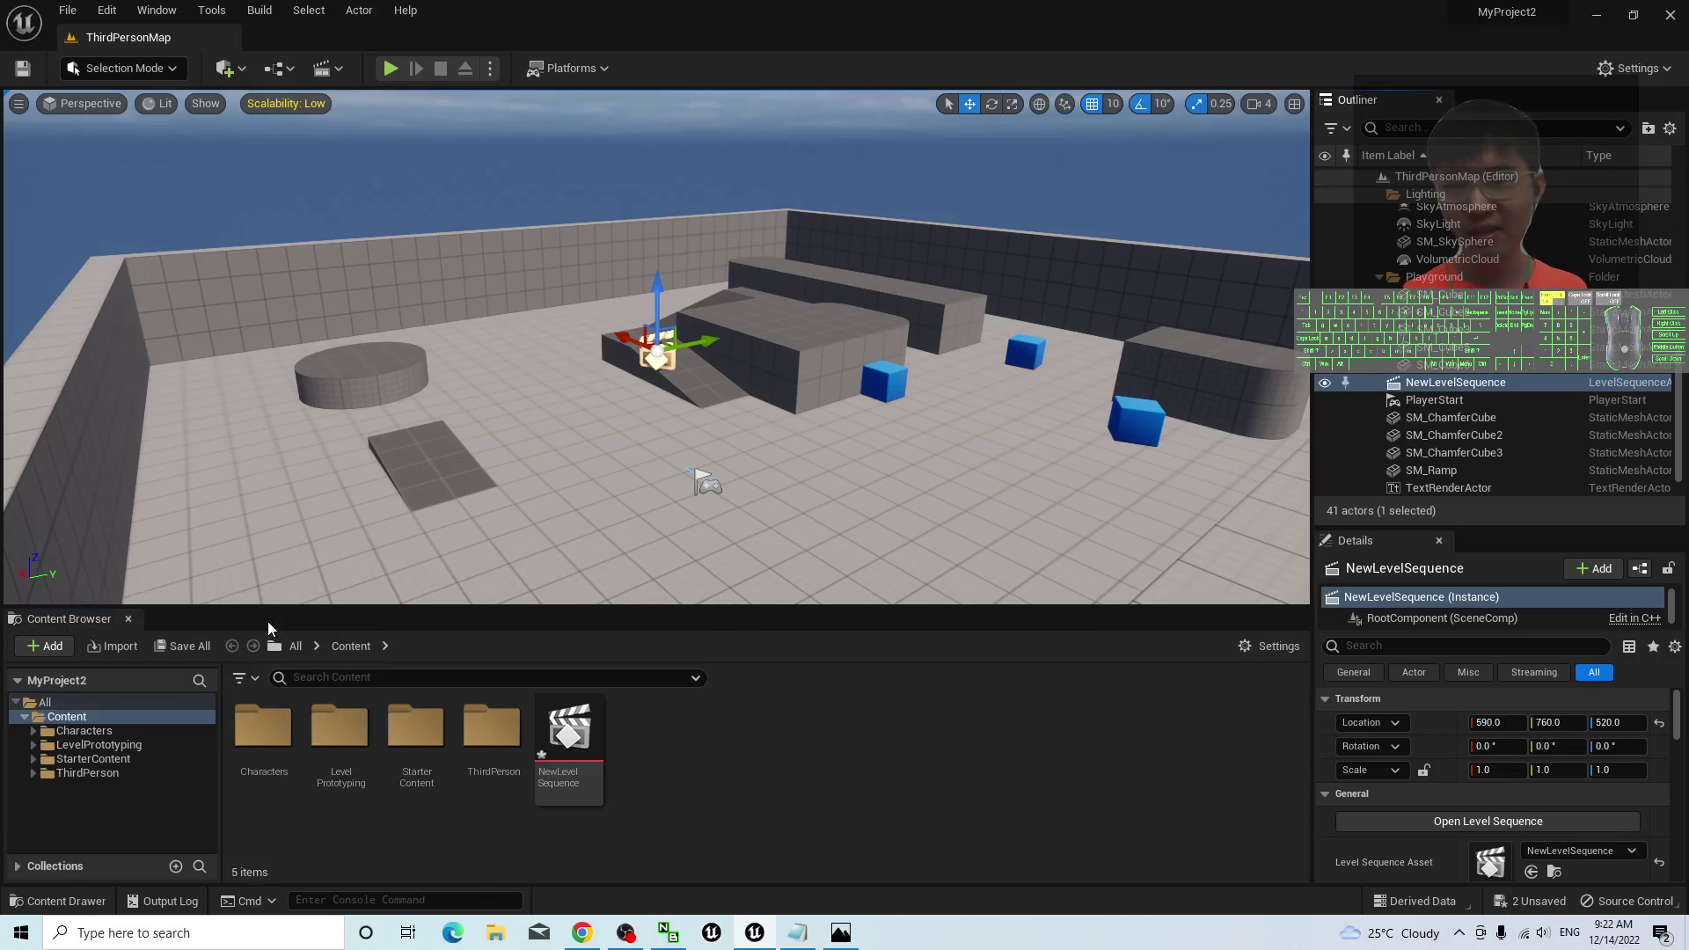
click(175, 15)
mouse_move(208, 66)
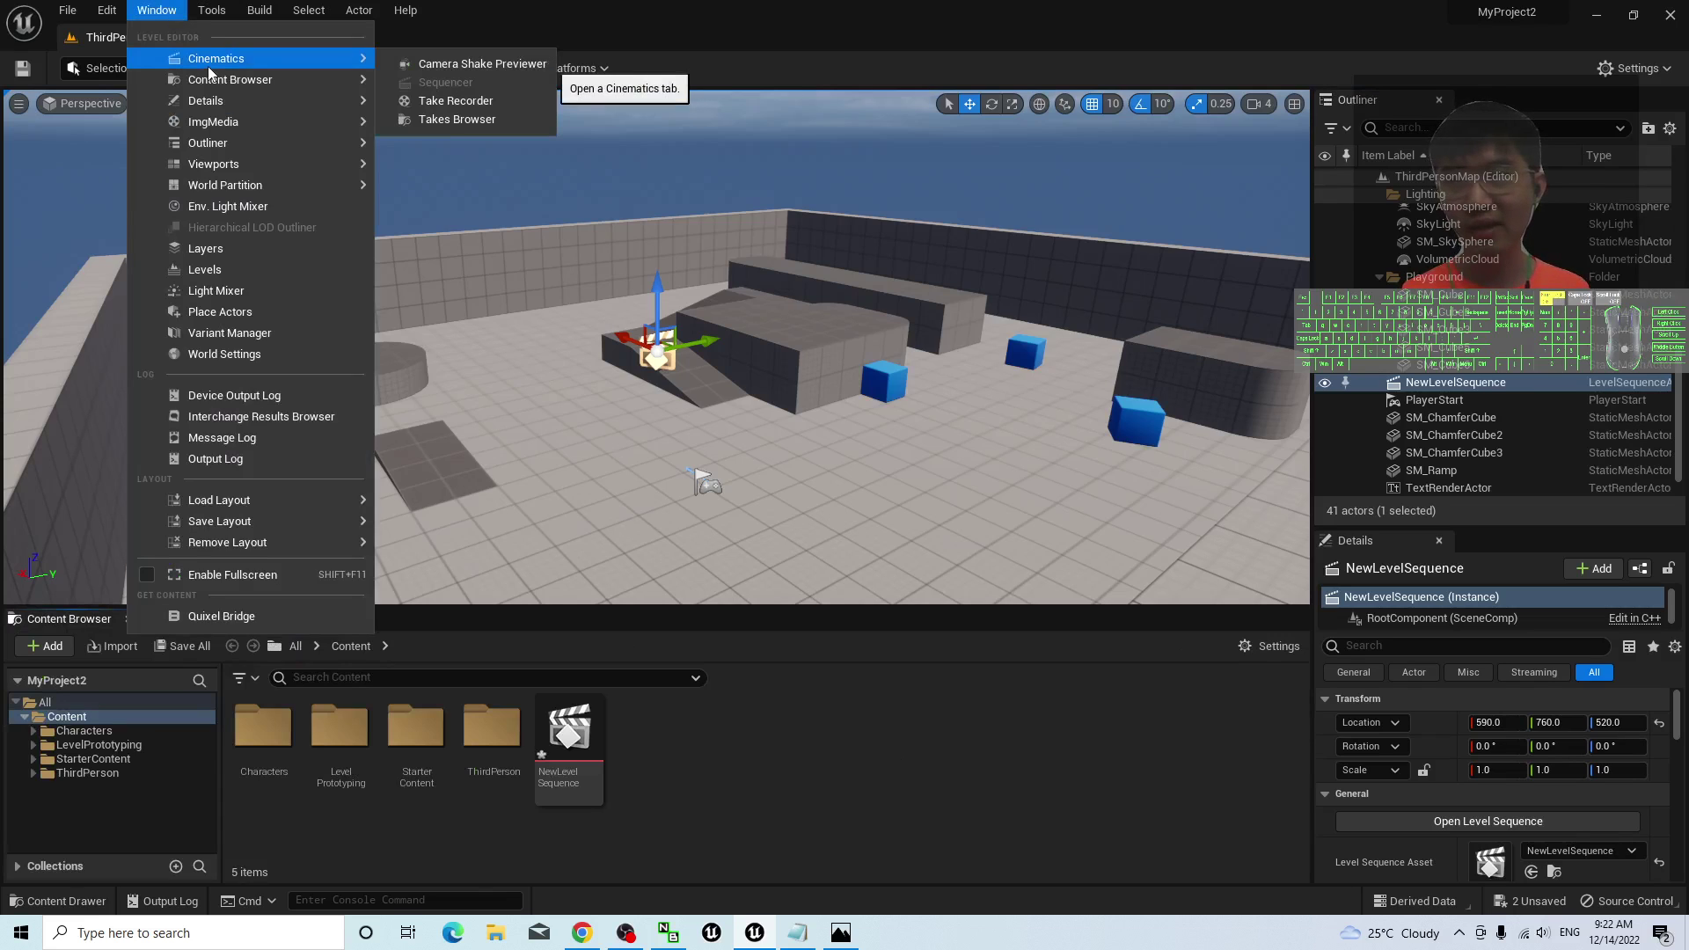
click(476, 107)
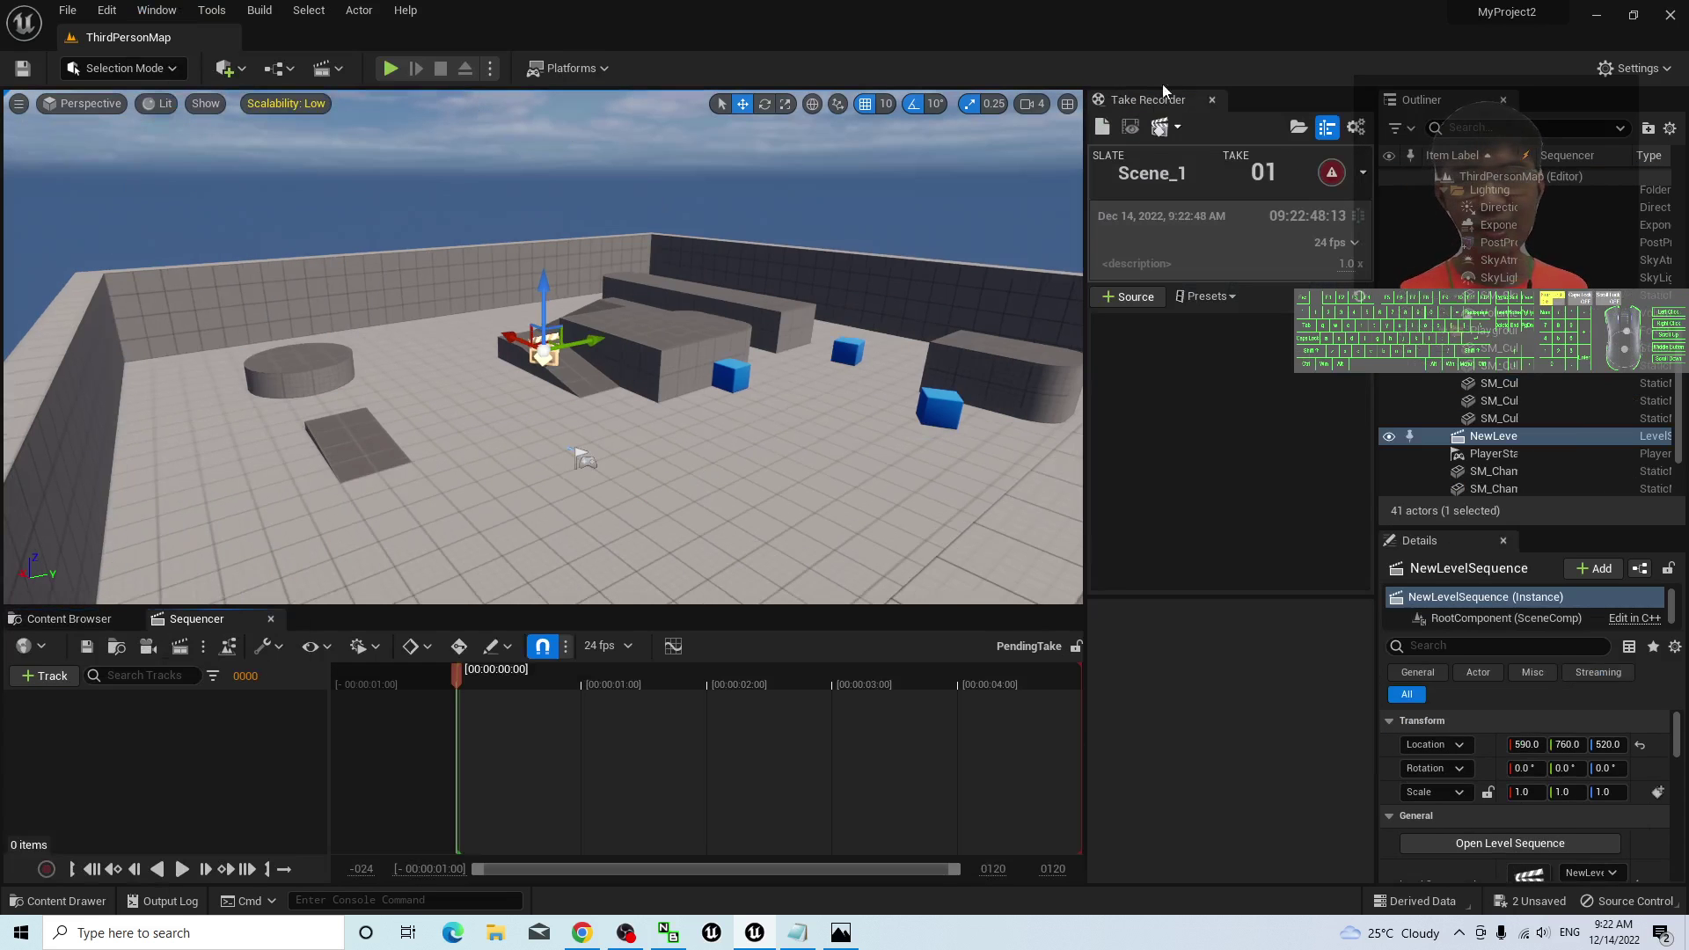
click(1212, 101)
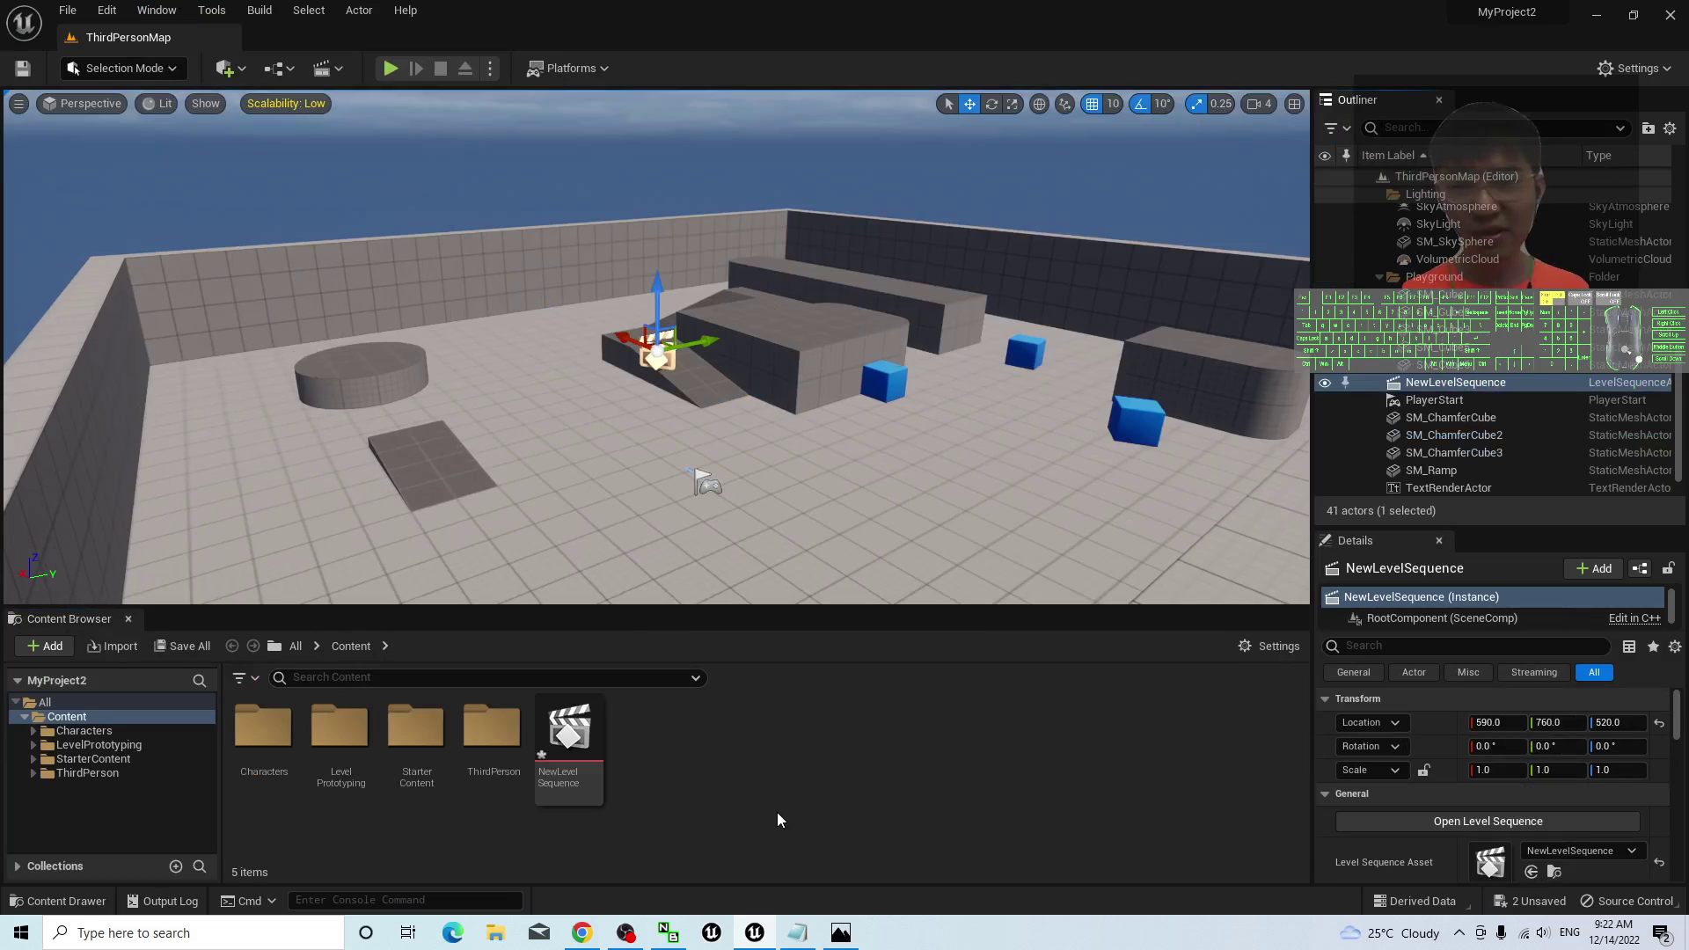
- Open NewLevelSequence in the Sequencer and show the Take Recorder
click(579, 726)
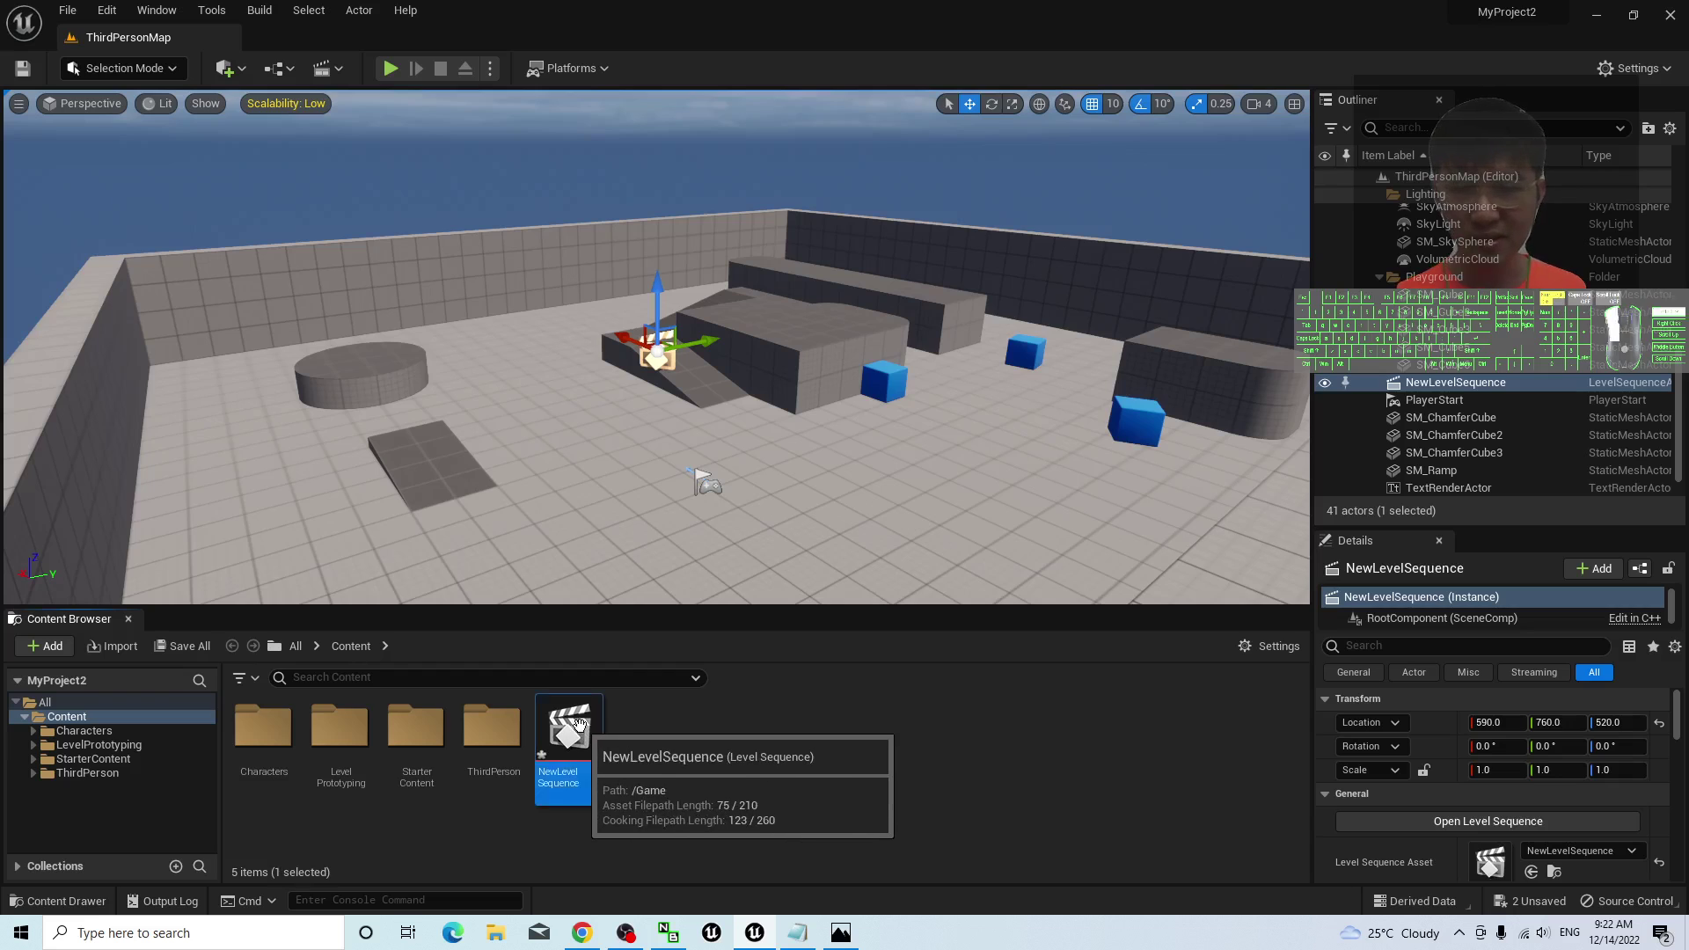
double_click(579, 726)
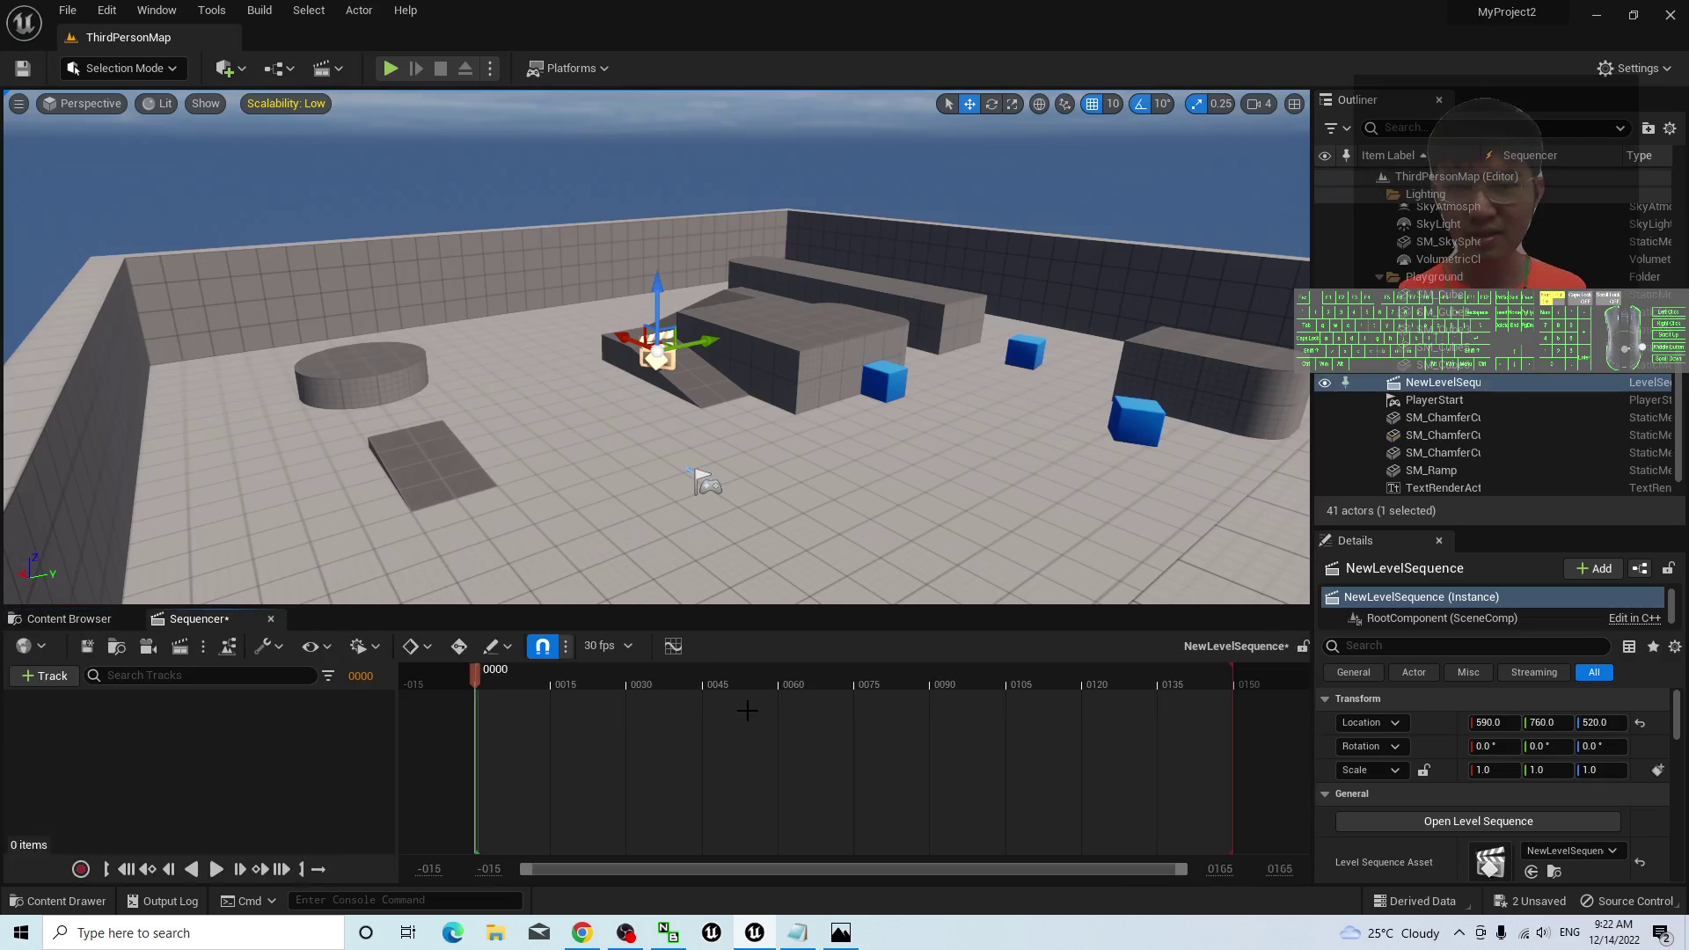
click(157, 9)
mouse_move(278, 65)
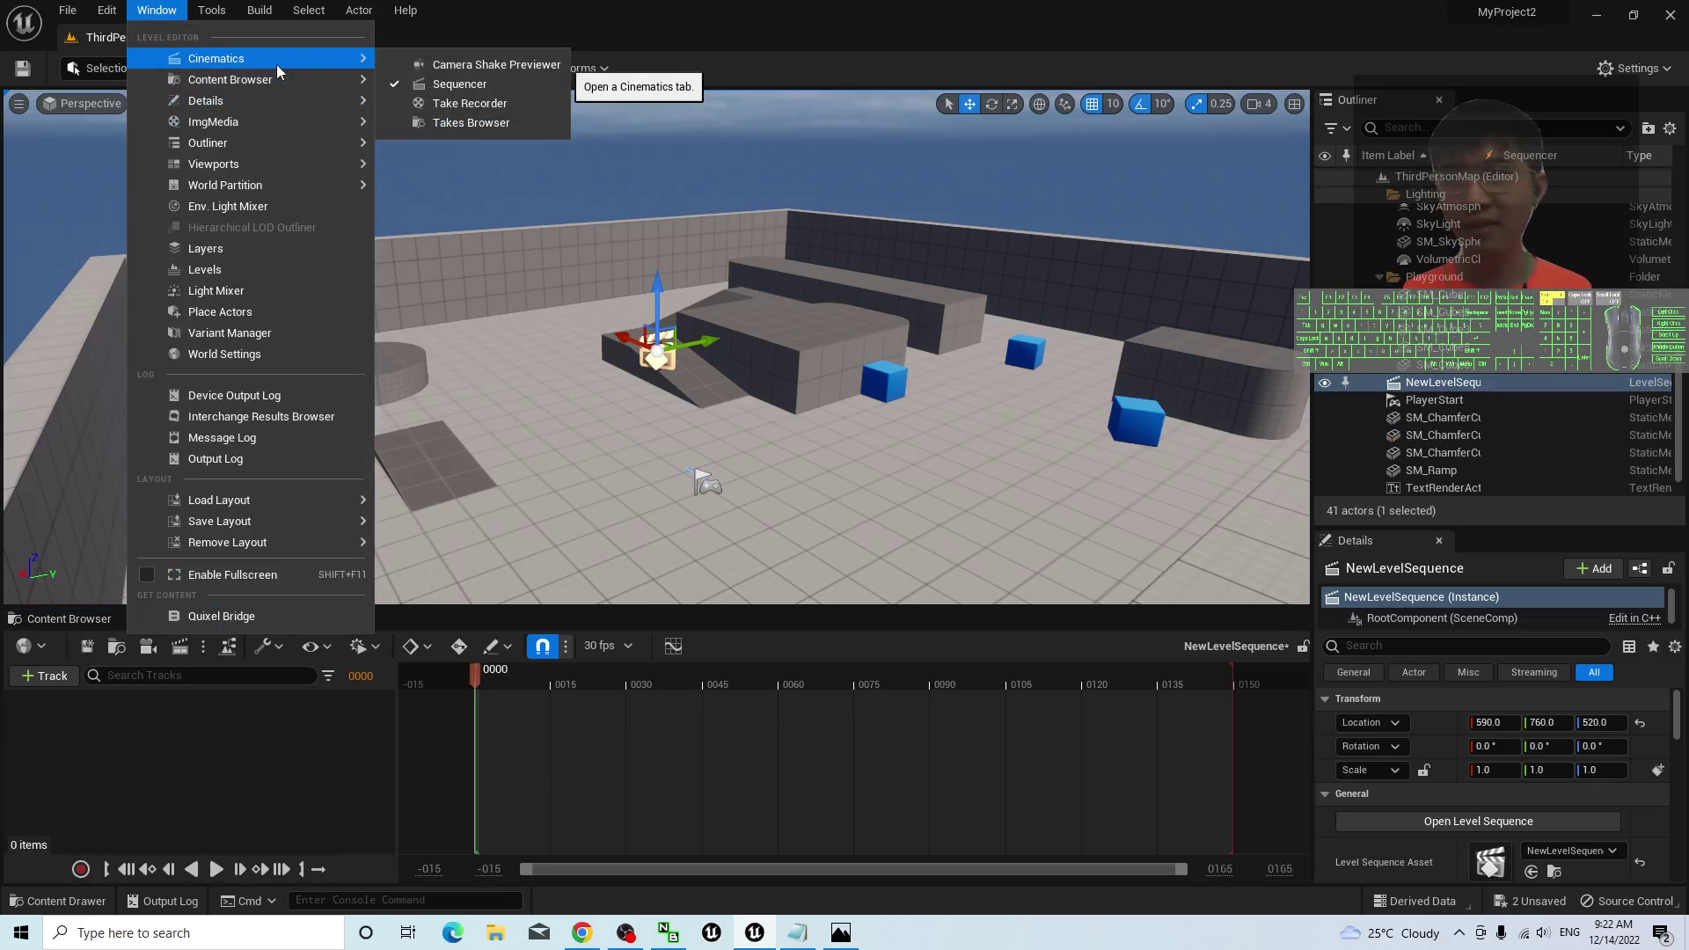
click(465, 111)
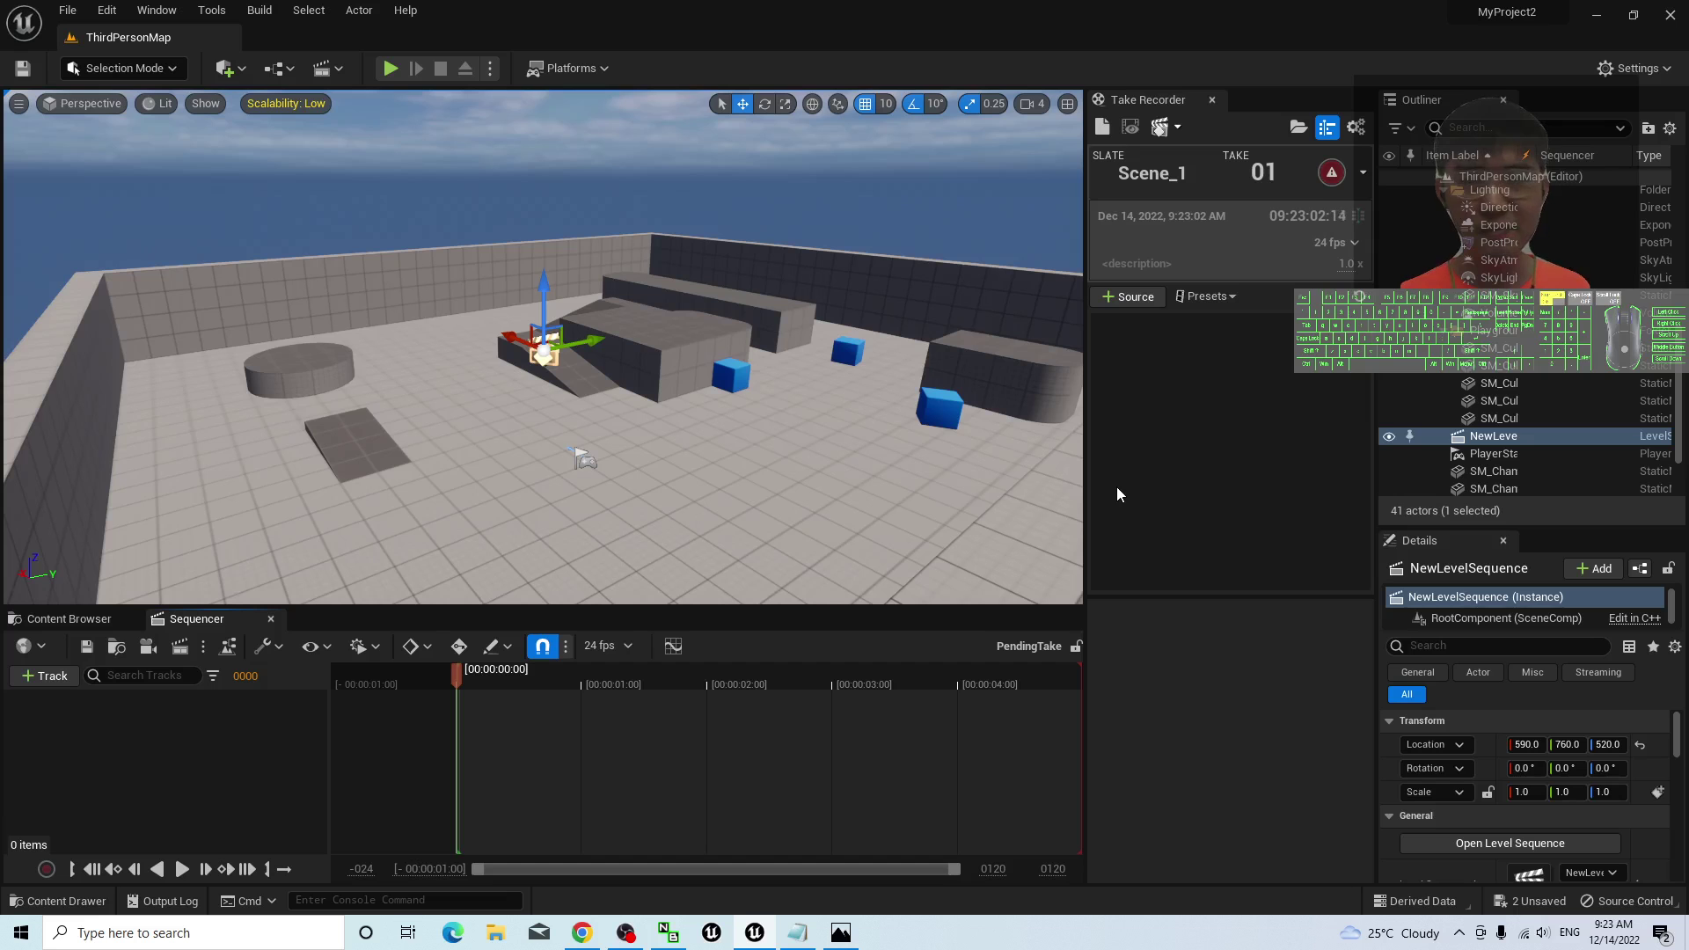
- Browse to Characters/Mannequin_UE4/Animations in the Content folder and preview the Jog_Fwd animation
right_drag(791, 475, 723, 499)
scroll(763, 490, down, 5)
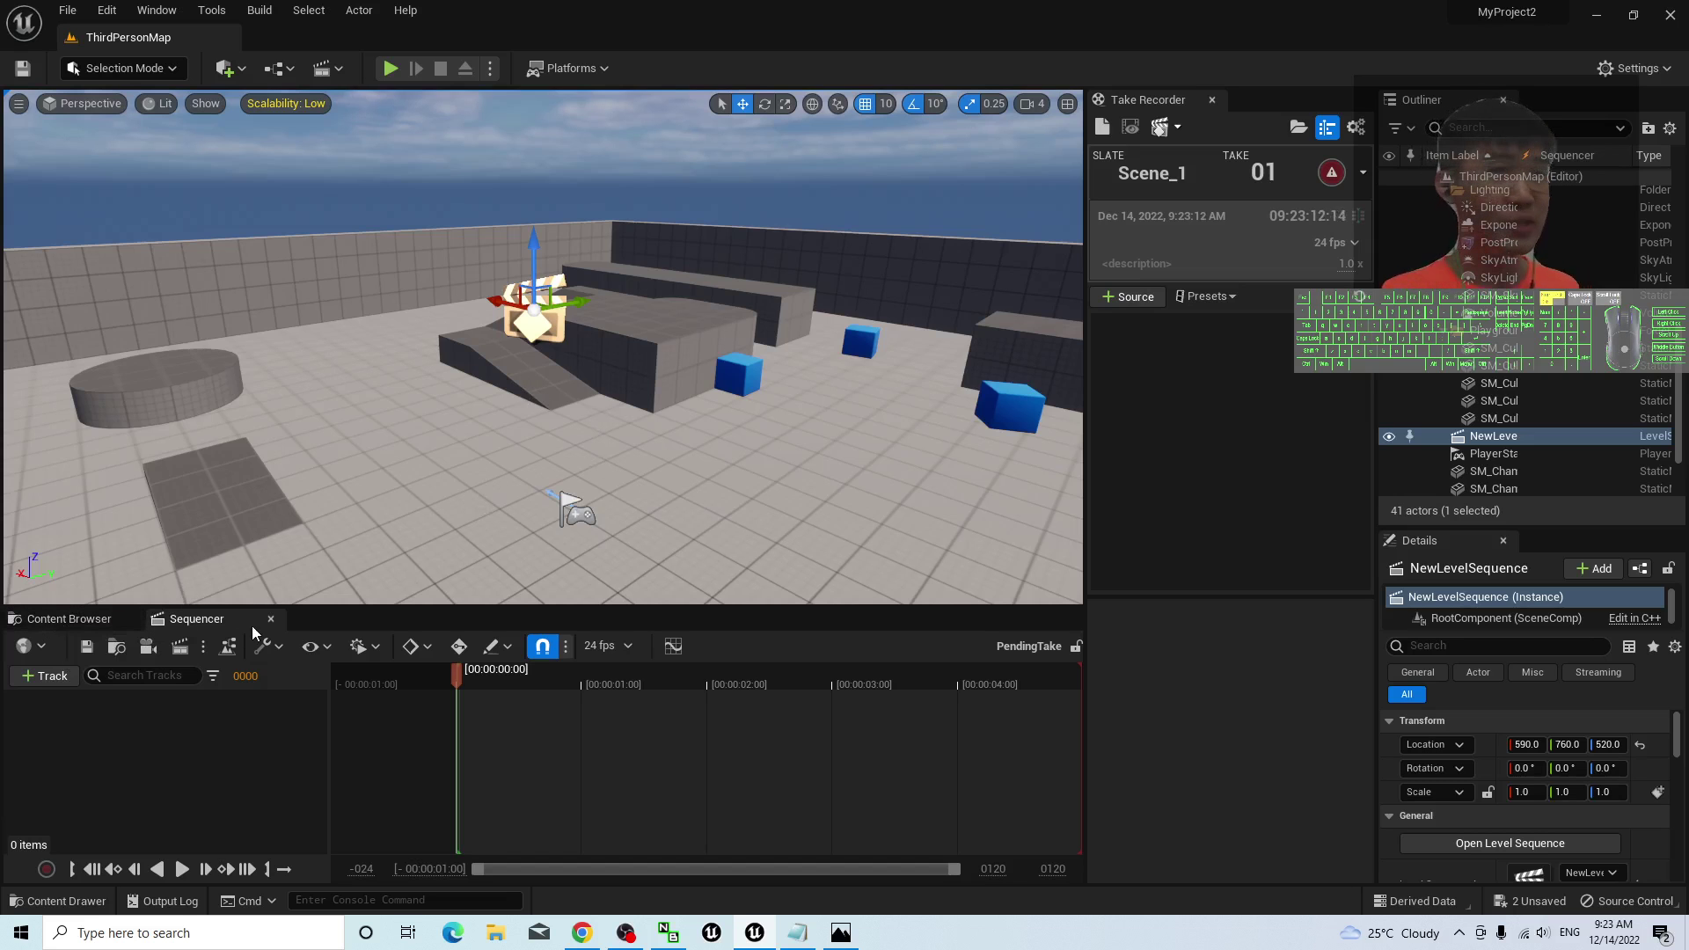
right_drag(845, 482, 4, 489)
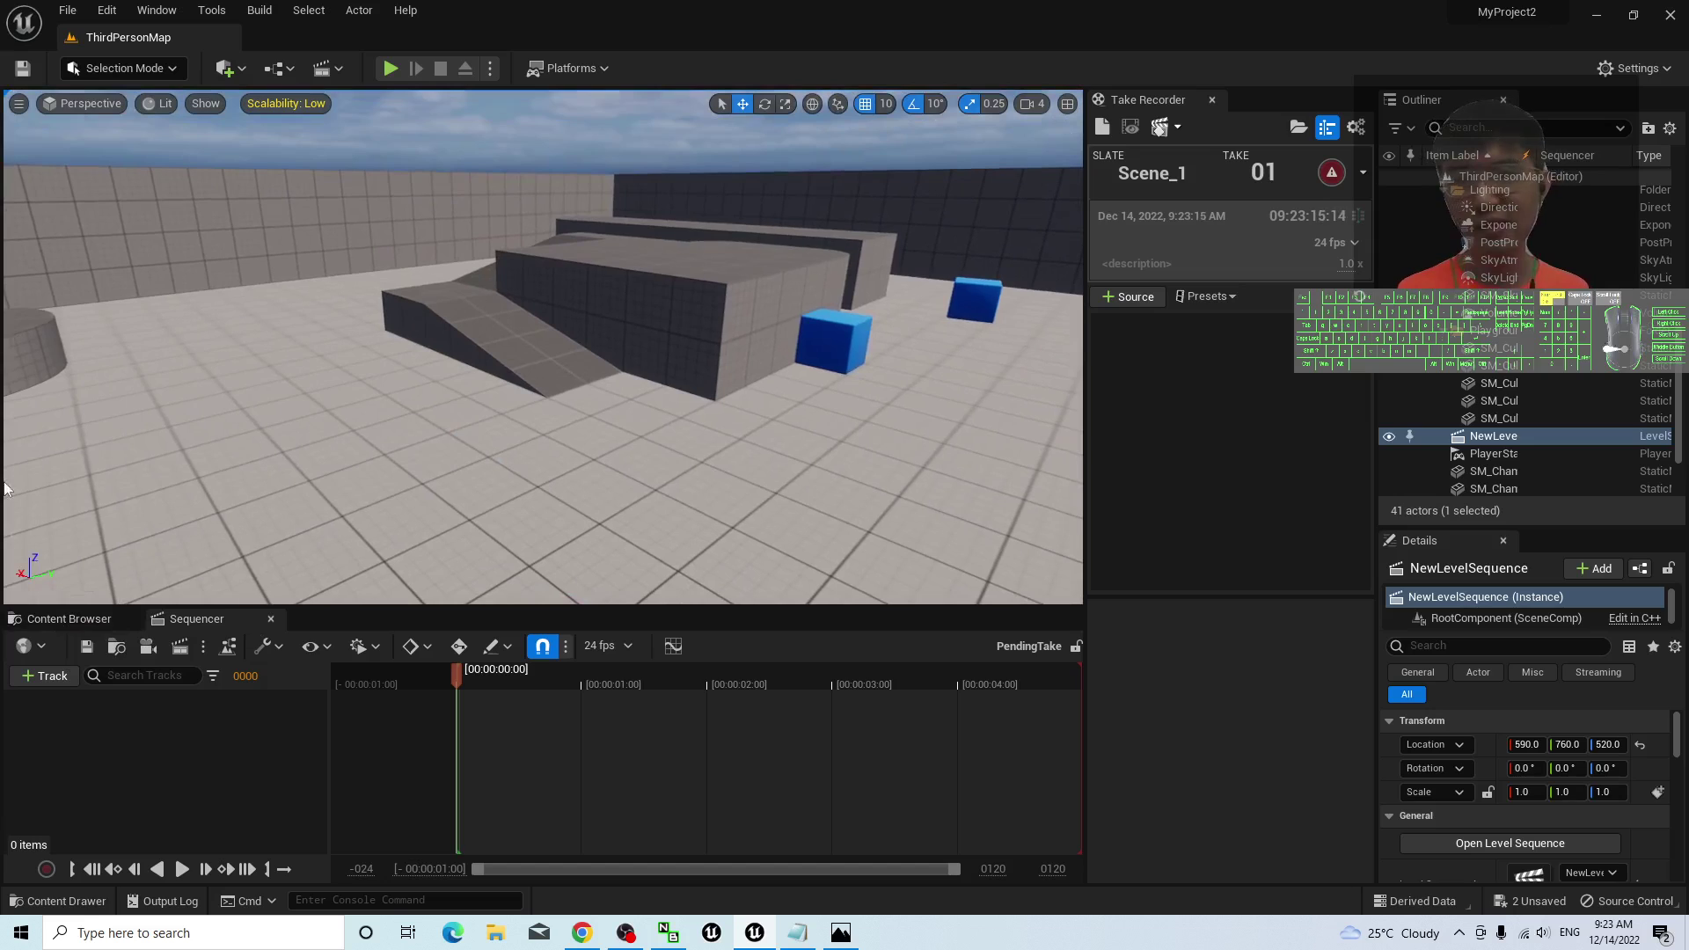
click(74, 621)
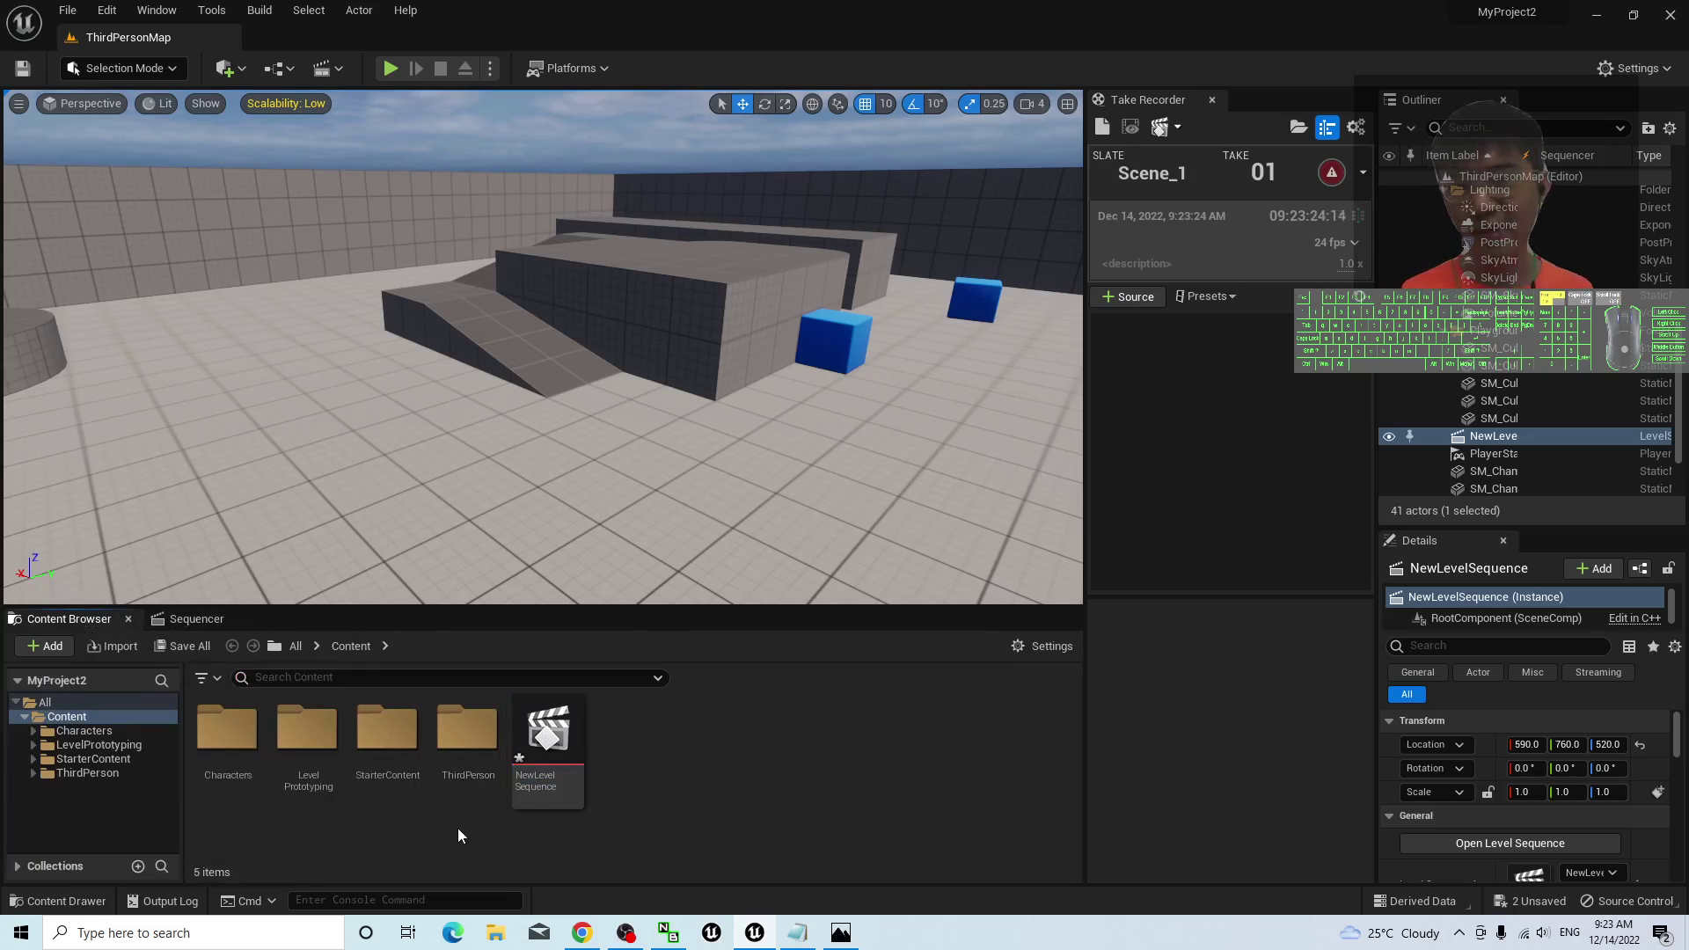
double_click(231, 741)
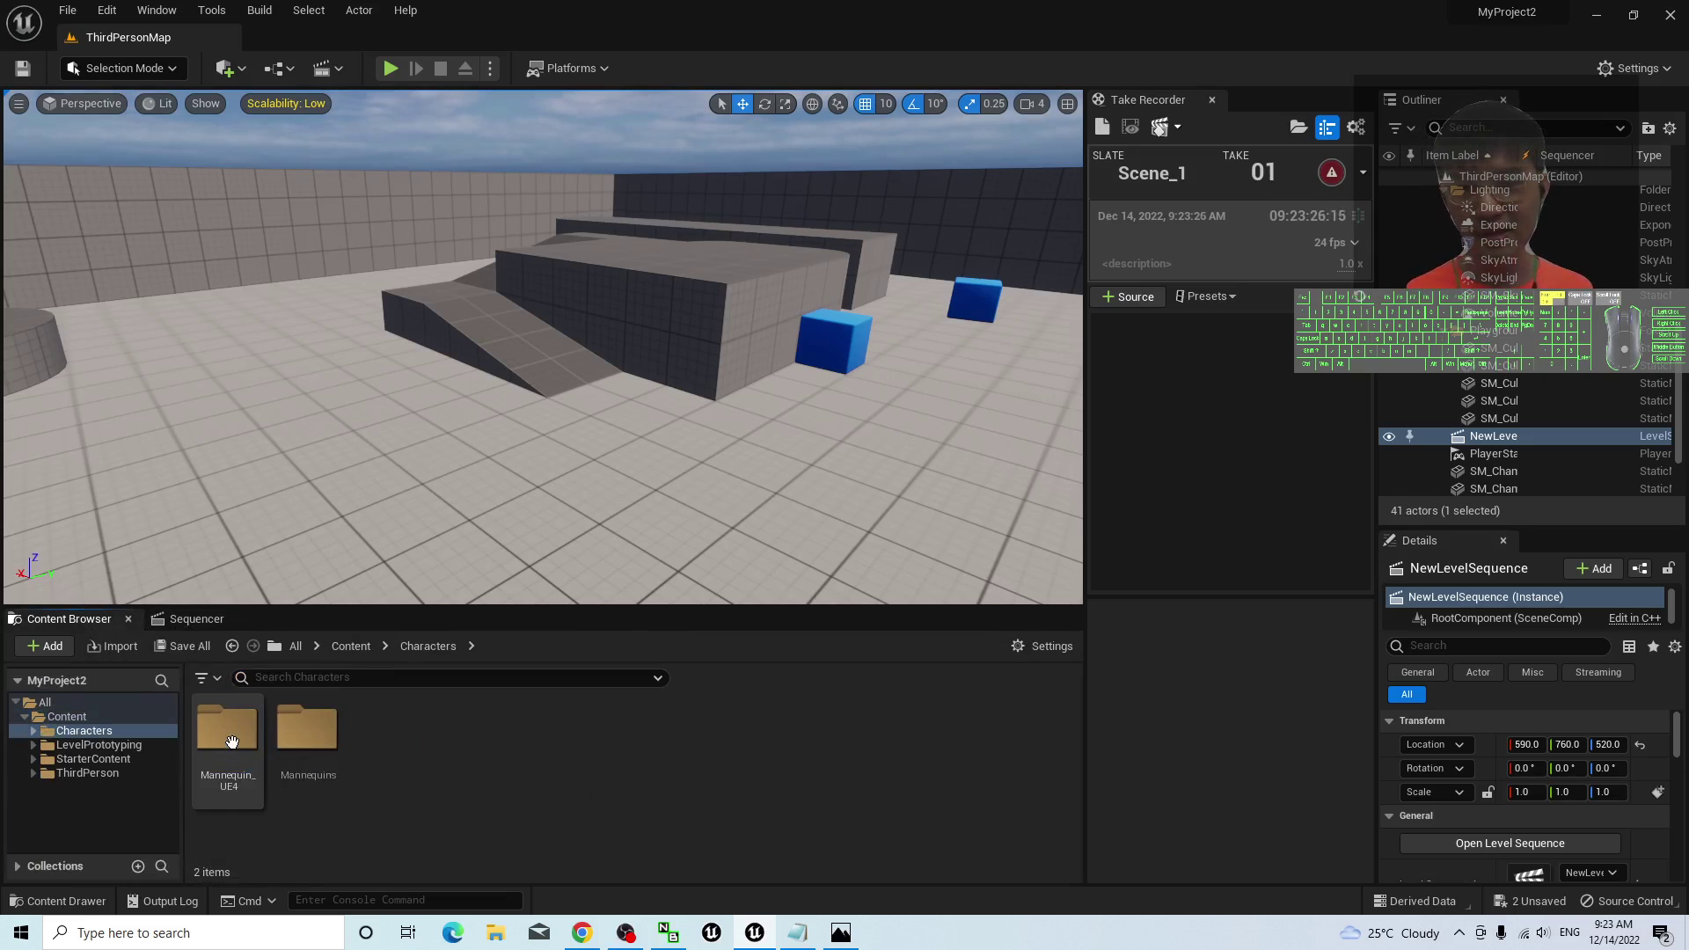
double_click(241, 739)
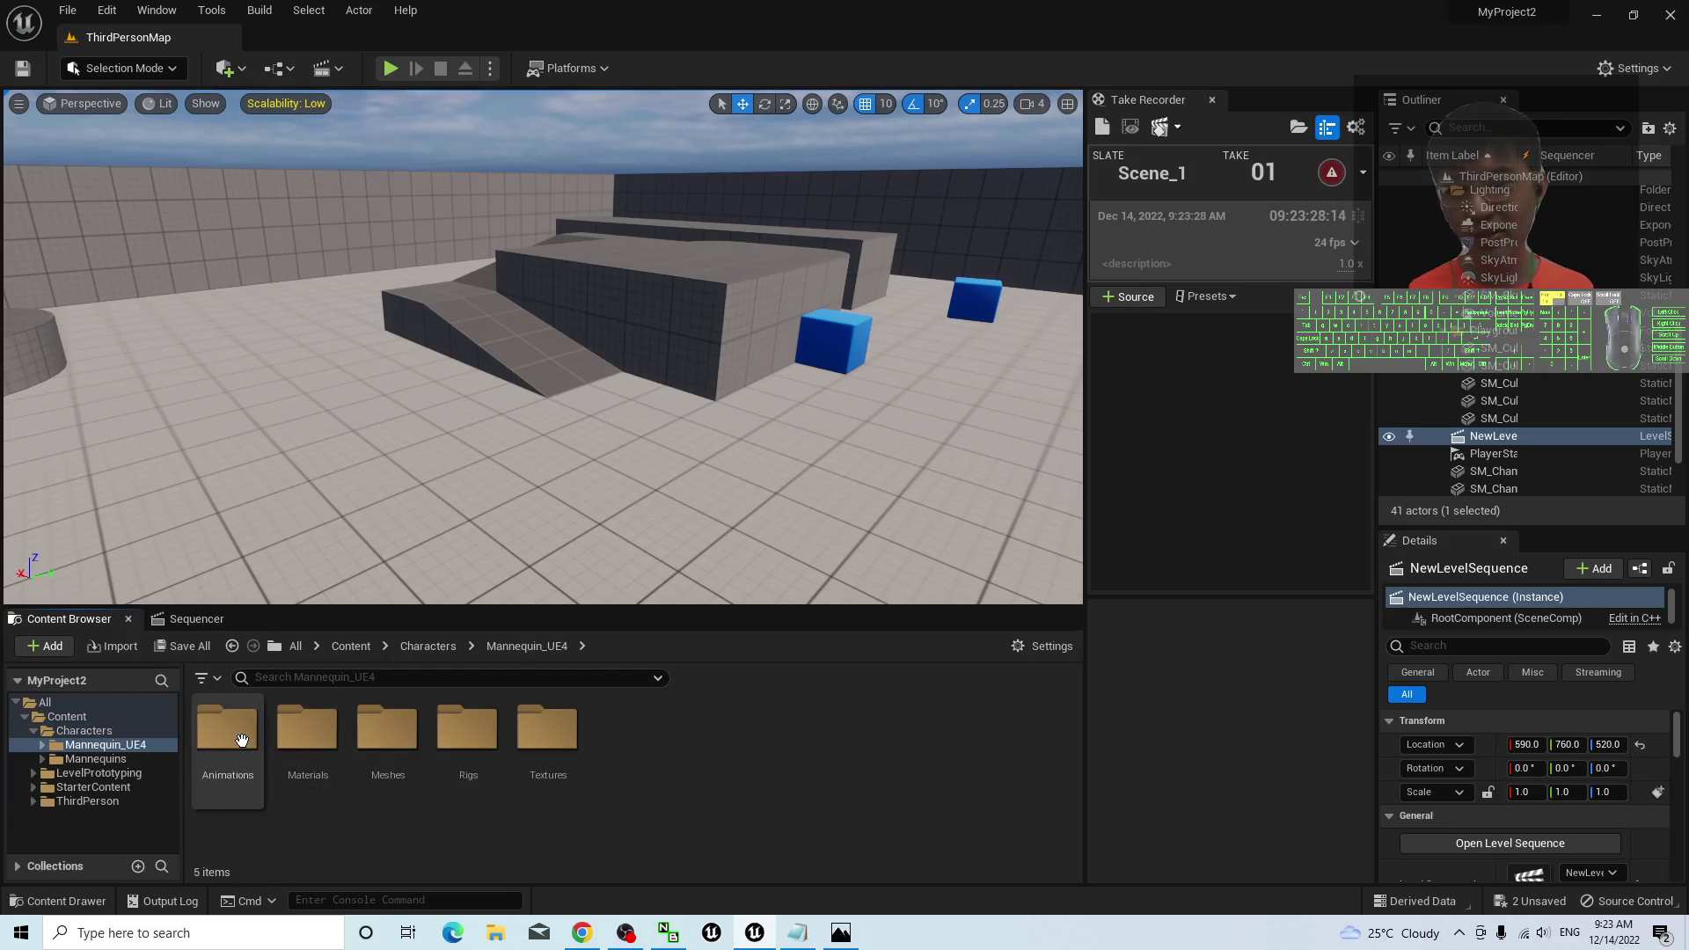
click(232, 745)
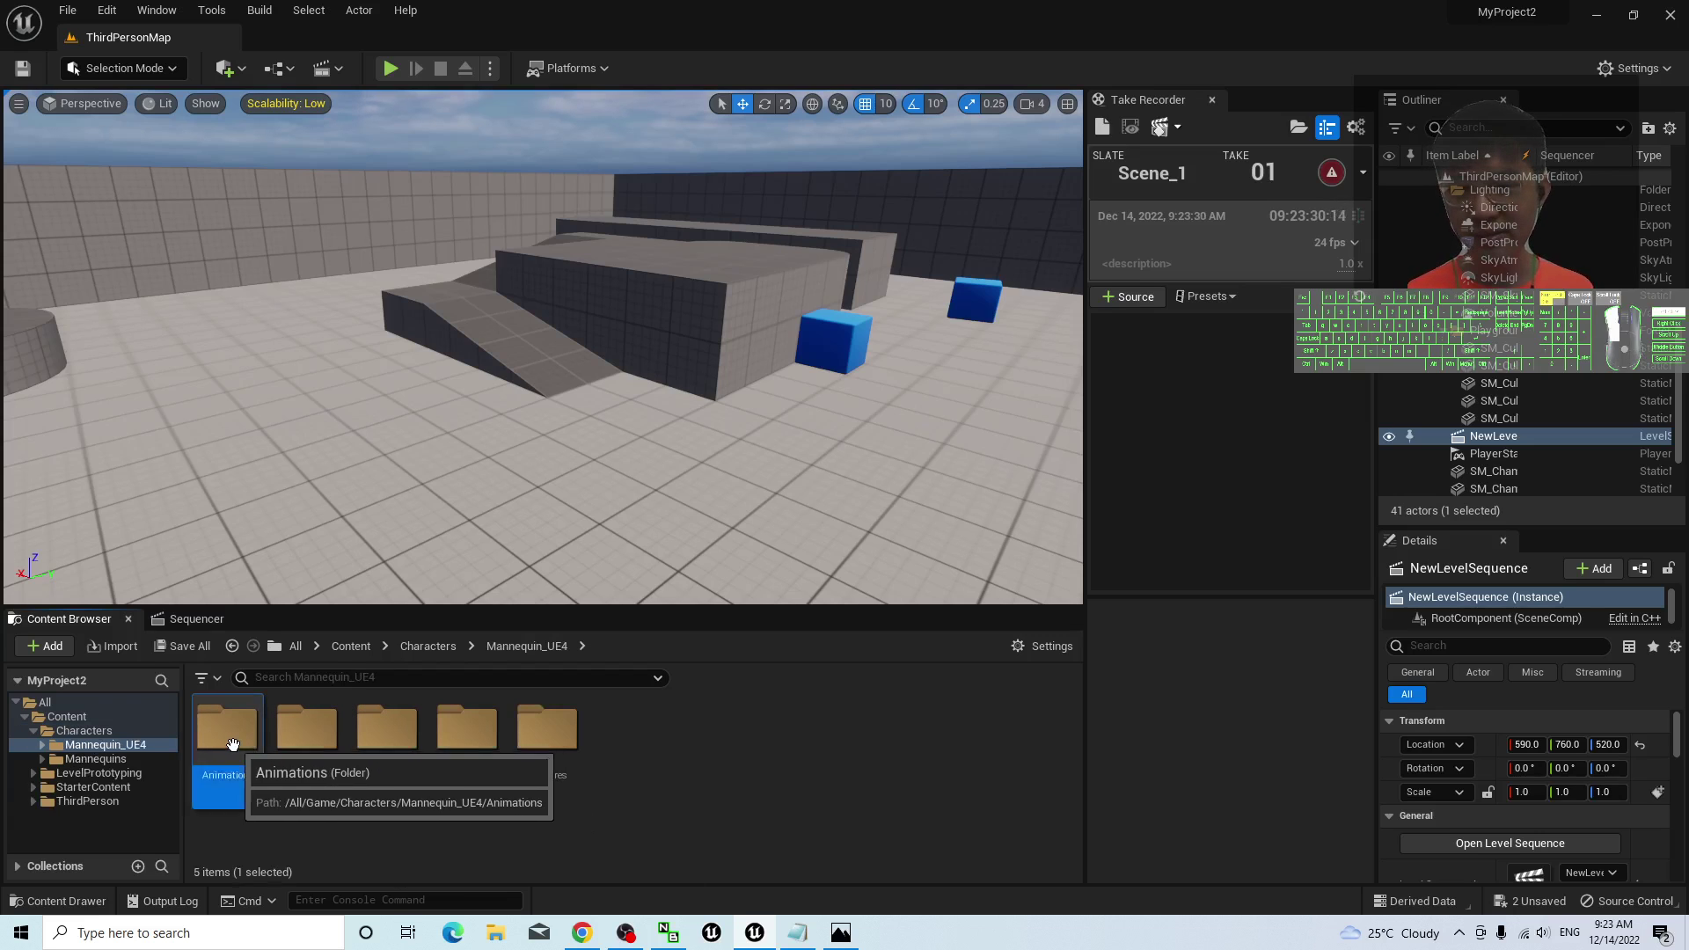
double_click(233, 745)
click(235, 740)
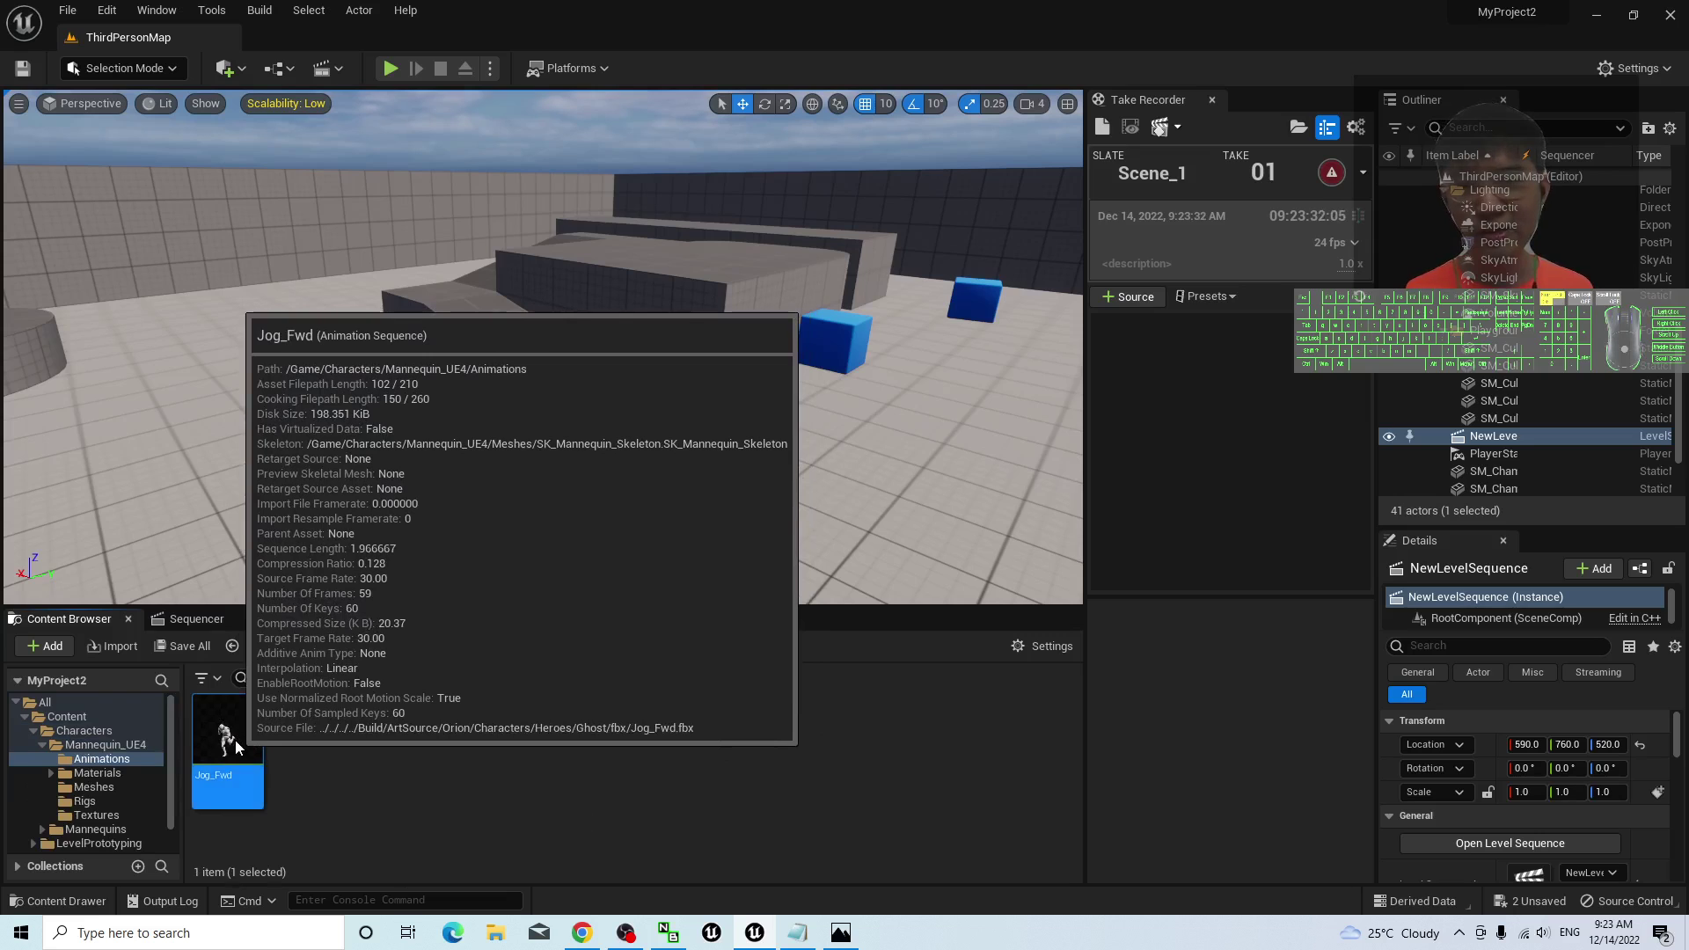
double_click(235, 741)
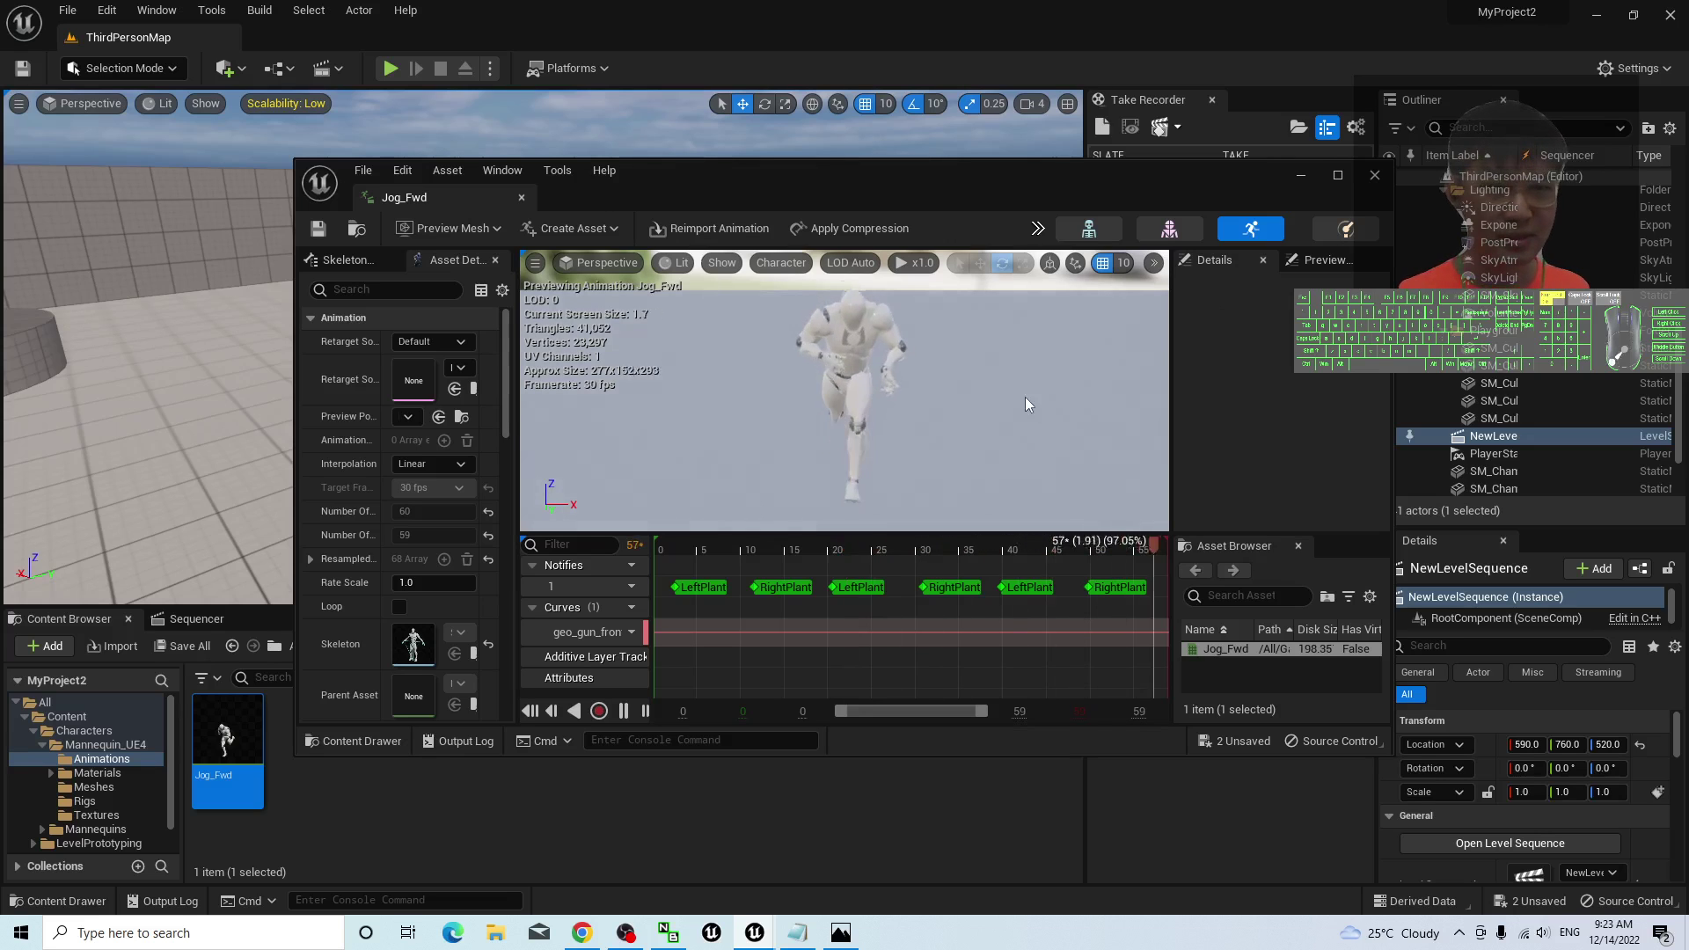
click(1375, 174)
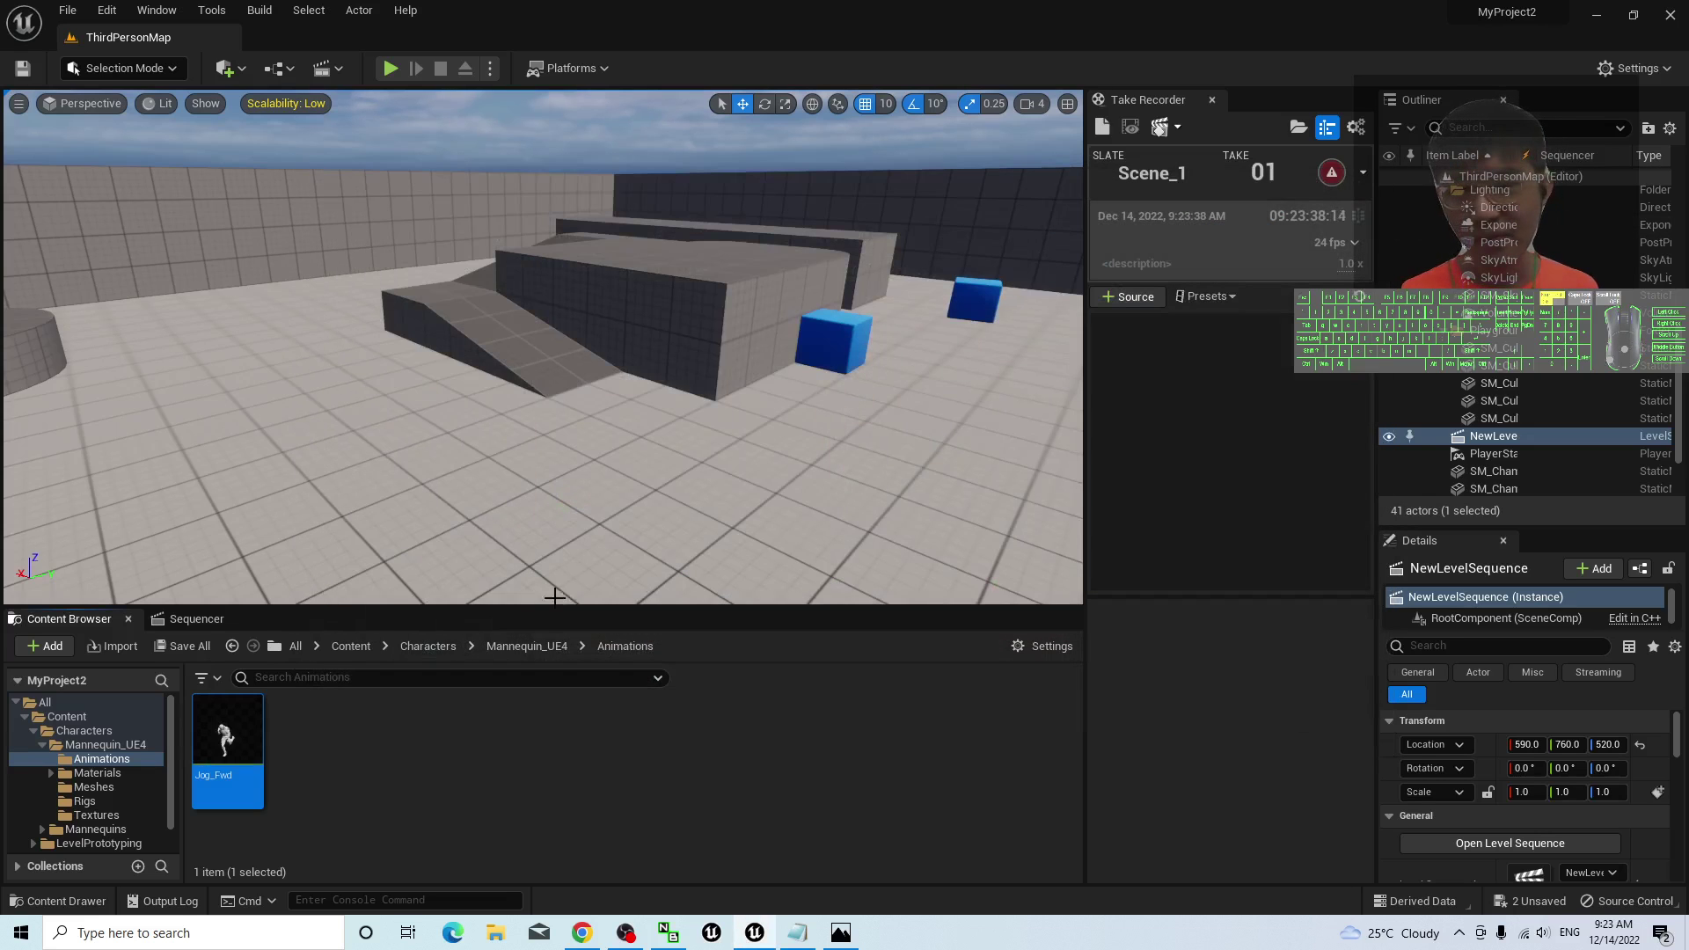
- Place Jog_Fwd on the floor near the ramp, rotate it 60° about Z, and play-test the level
drag(227, 748, 607, 479)
key(e)
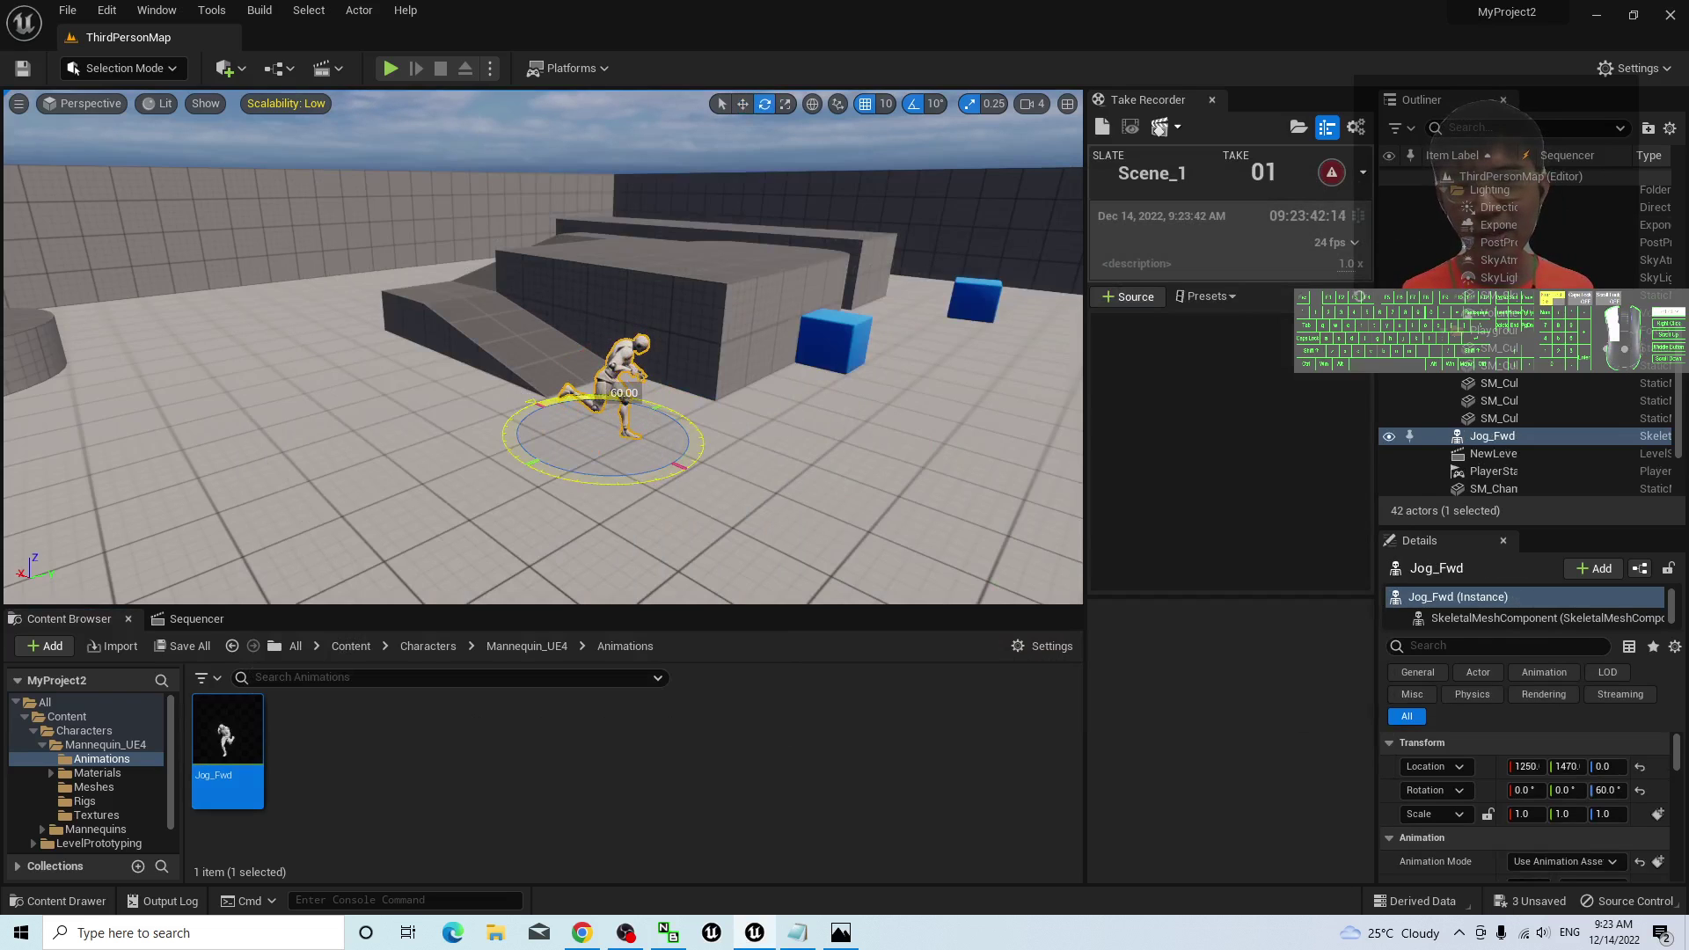
click(390, 68)
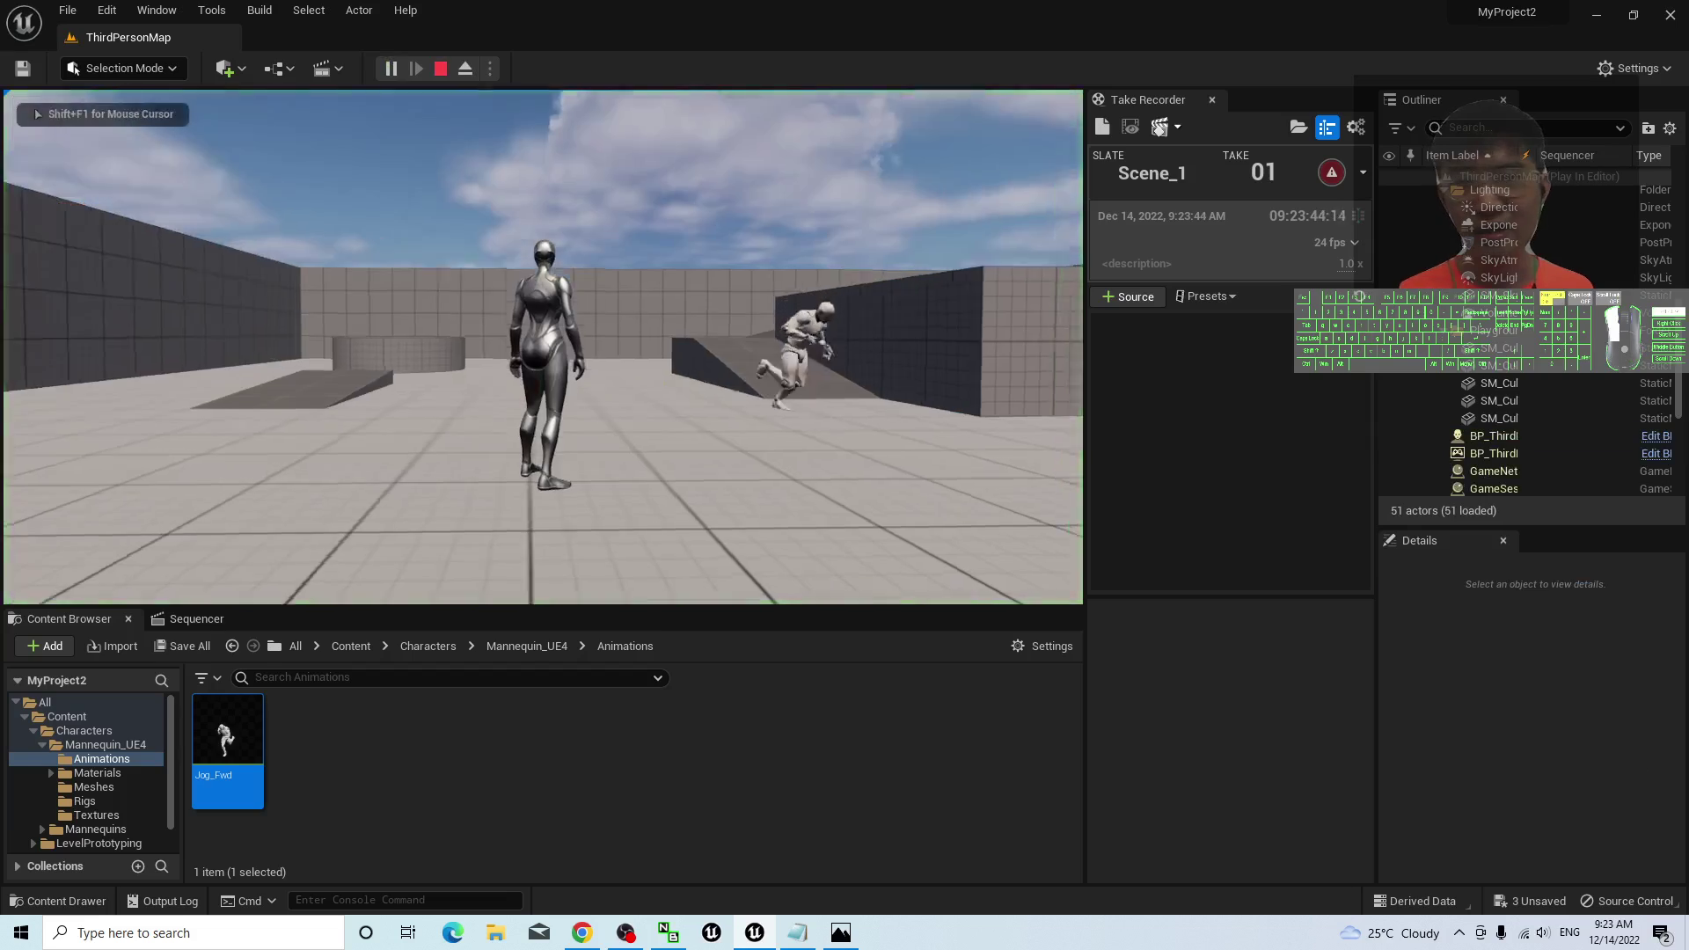
key(s)
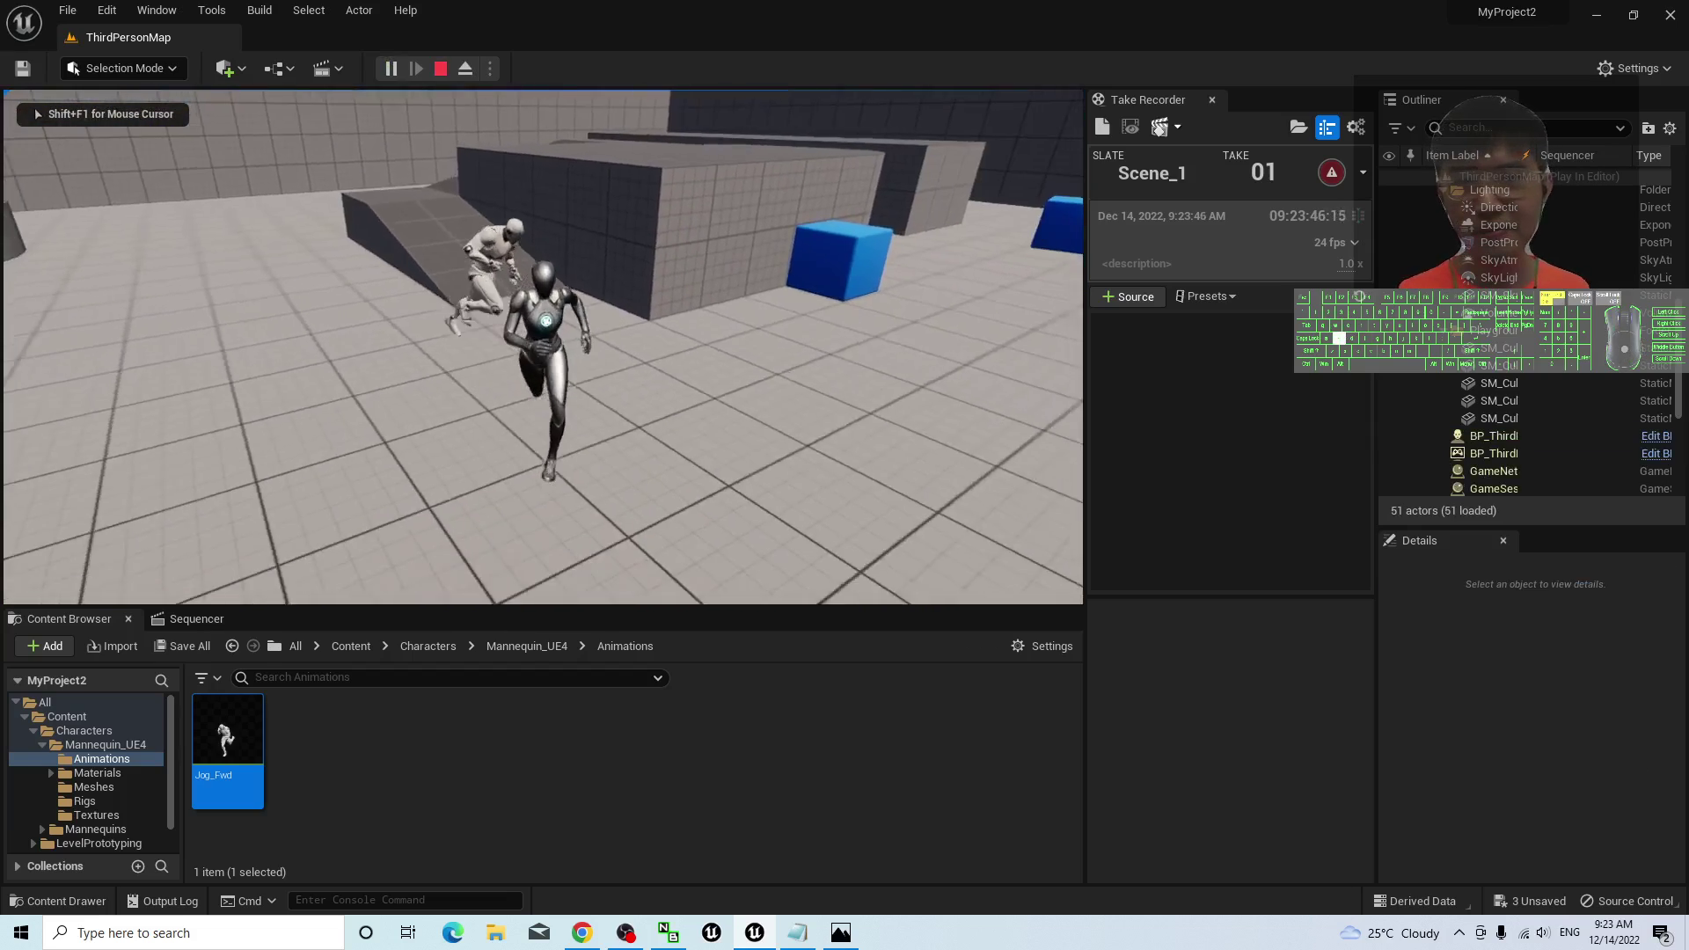
key(Escape)
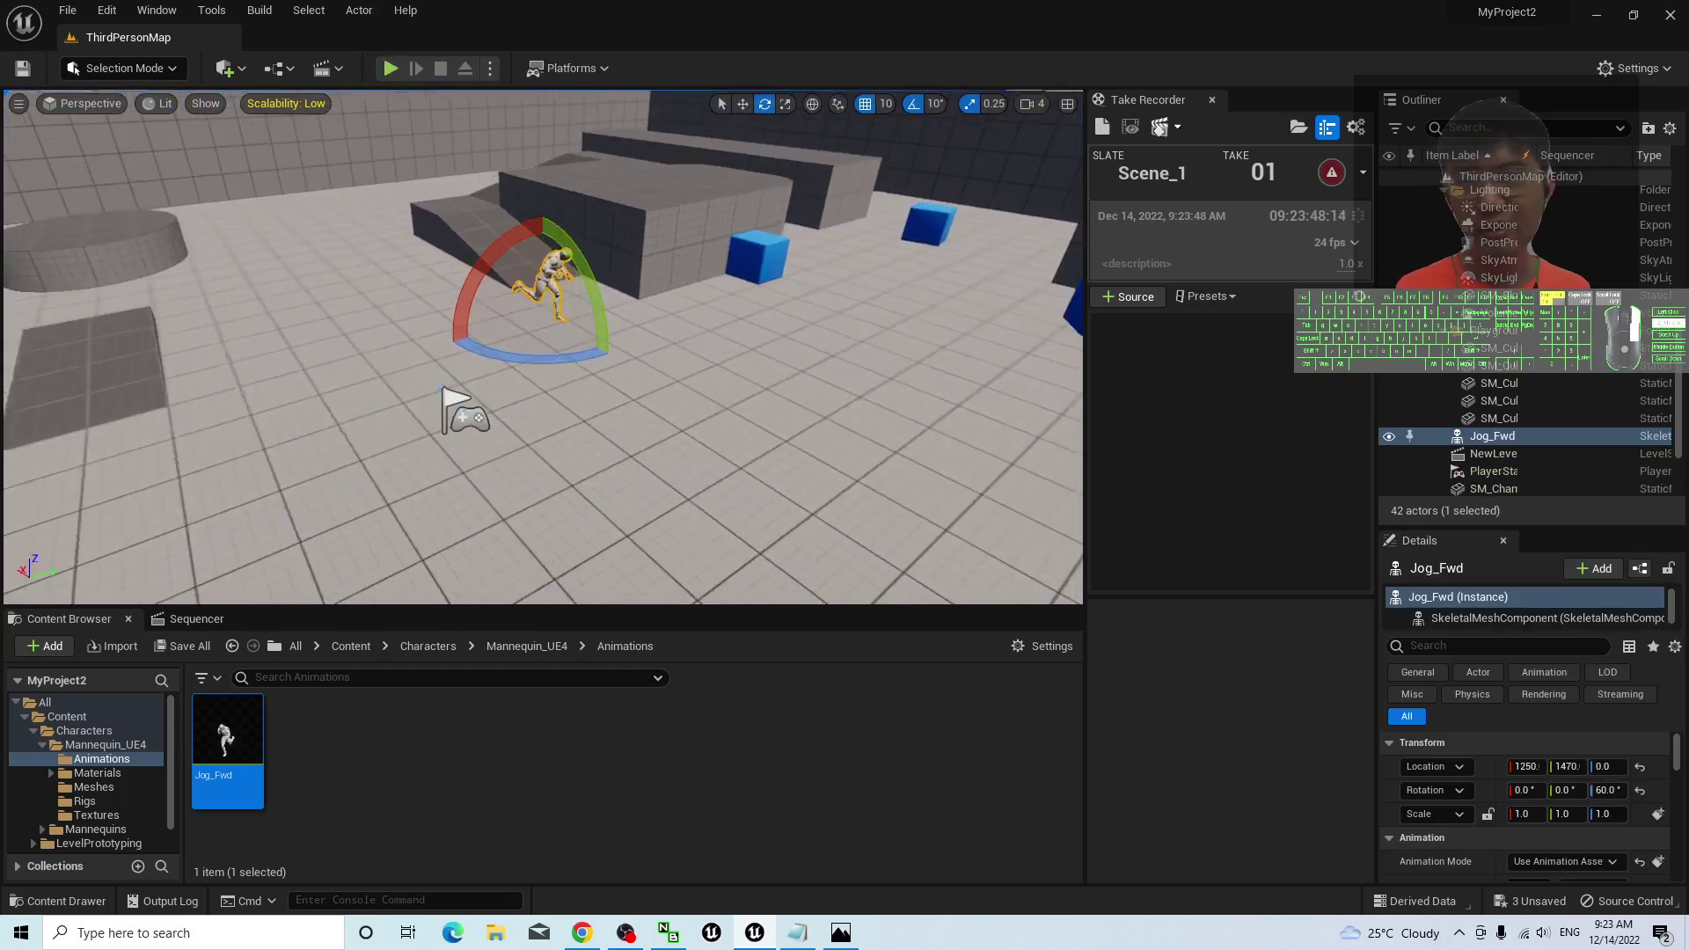
- Browse to the Quinn animations folder under Characters/Mannequins/Animations
scroll(701, 388, up, 3)
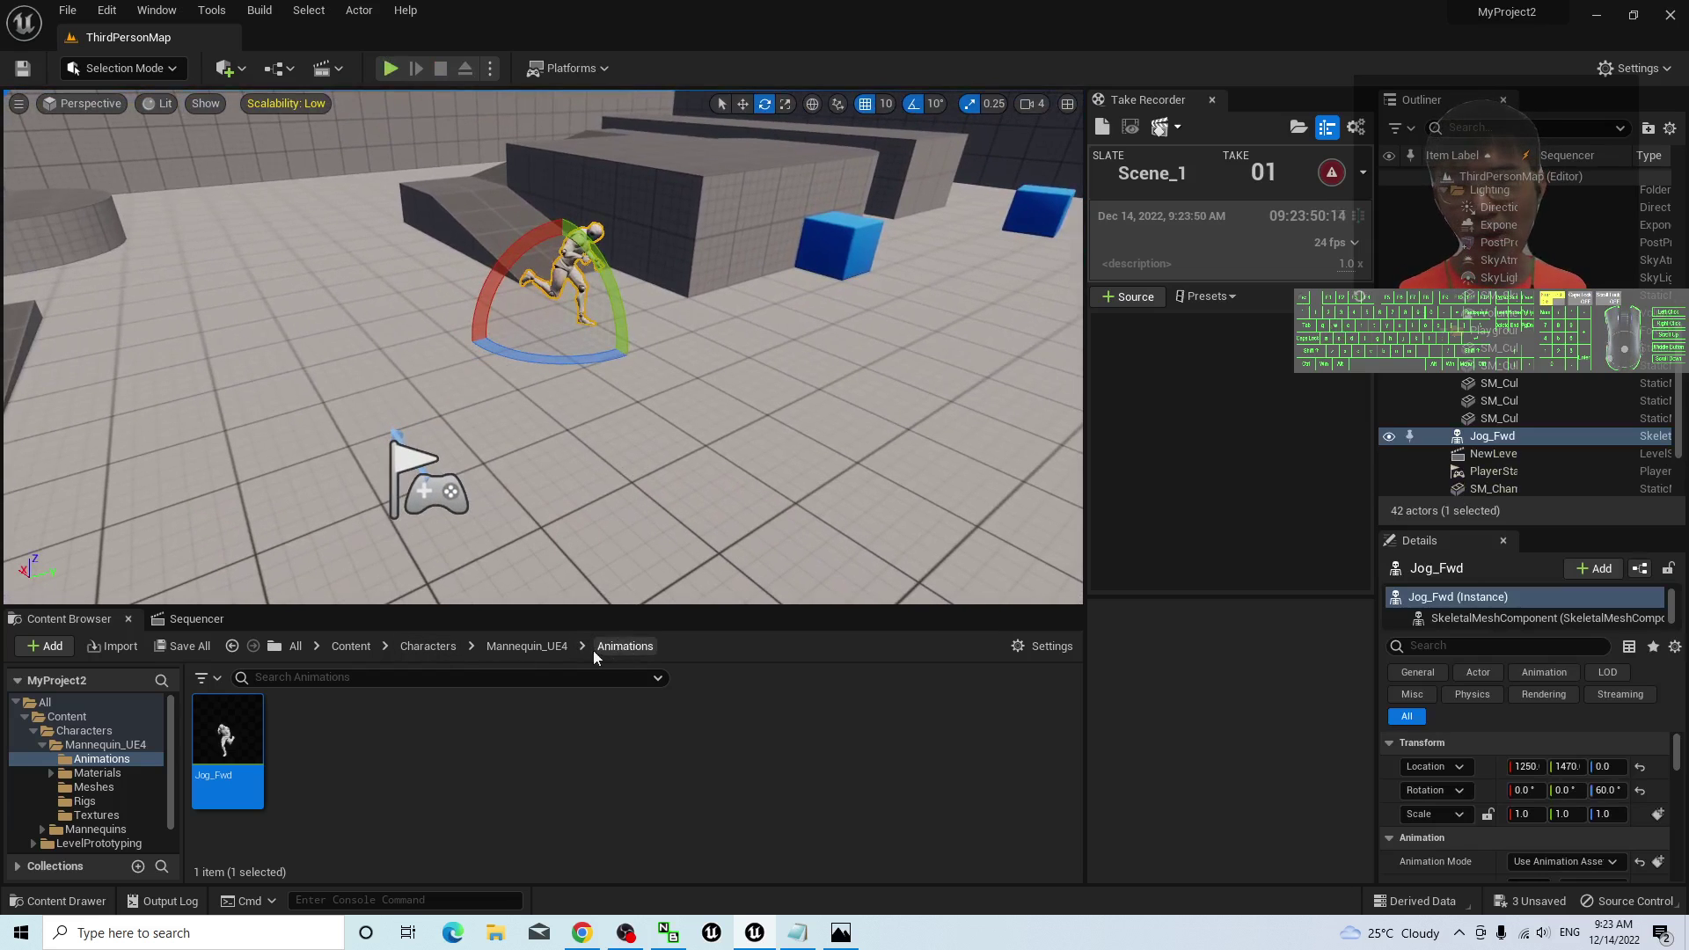
click(428, 647)
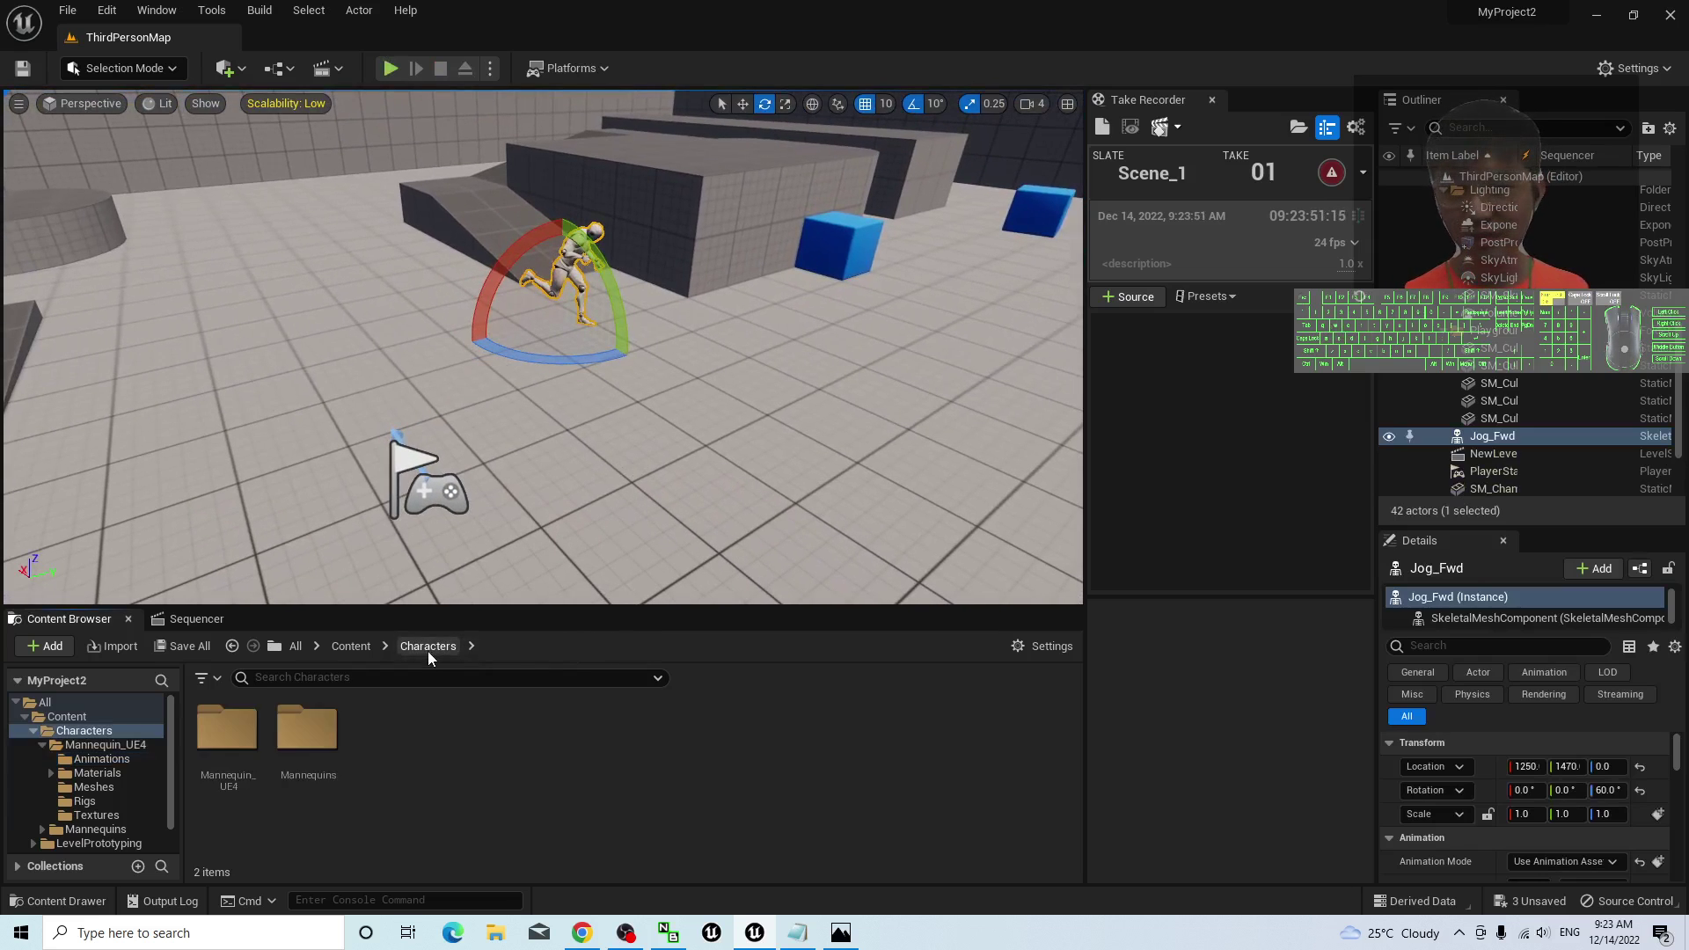
double_click(307, 729)
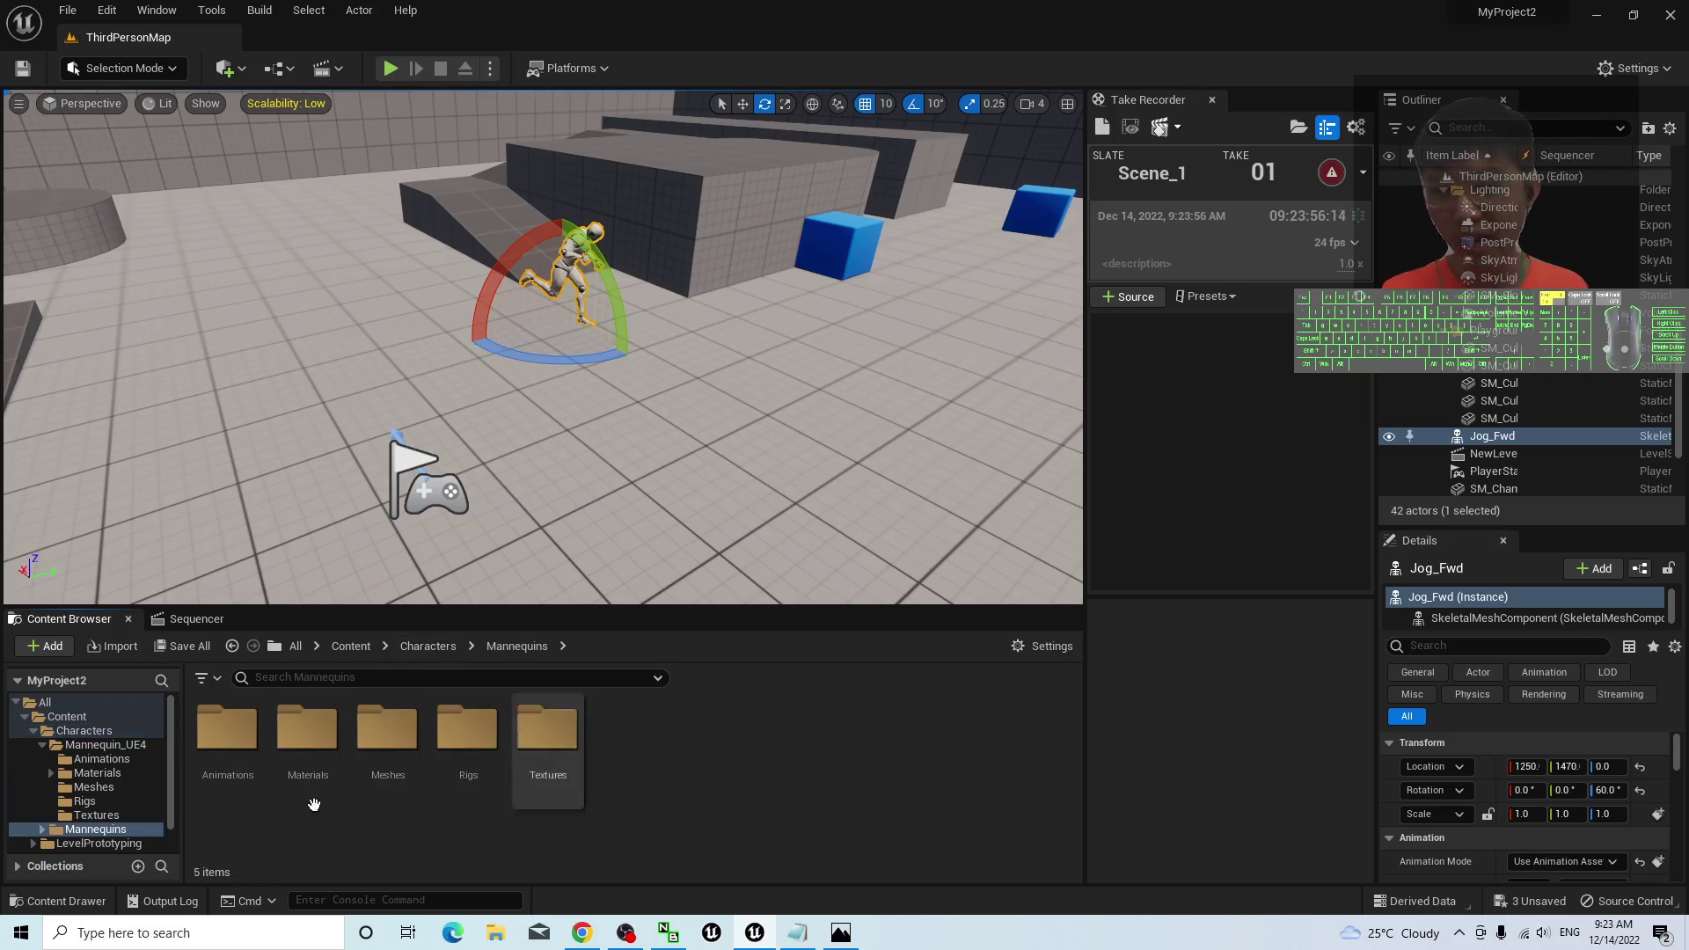
click(231, 738)
double_click(231, 737)
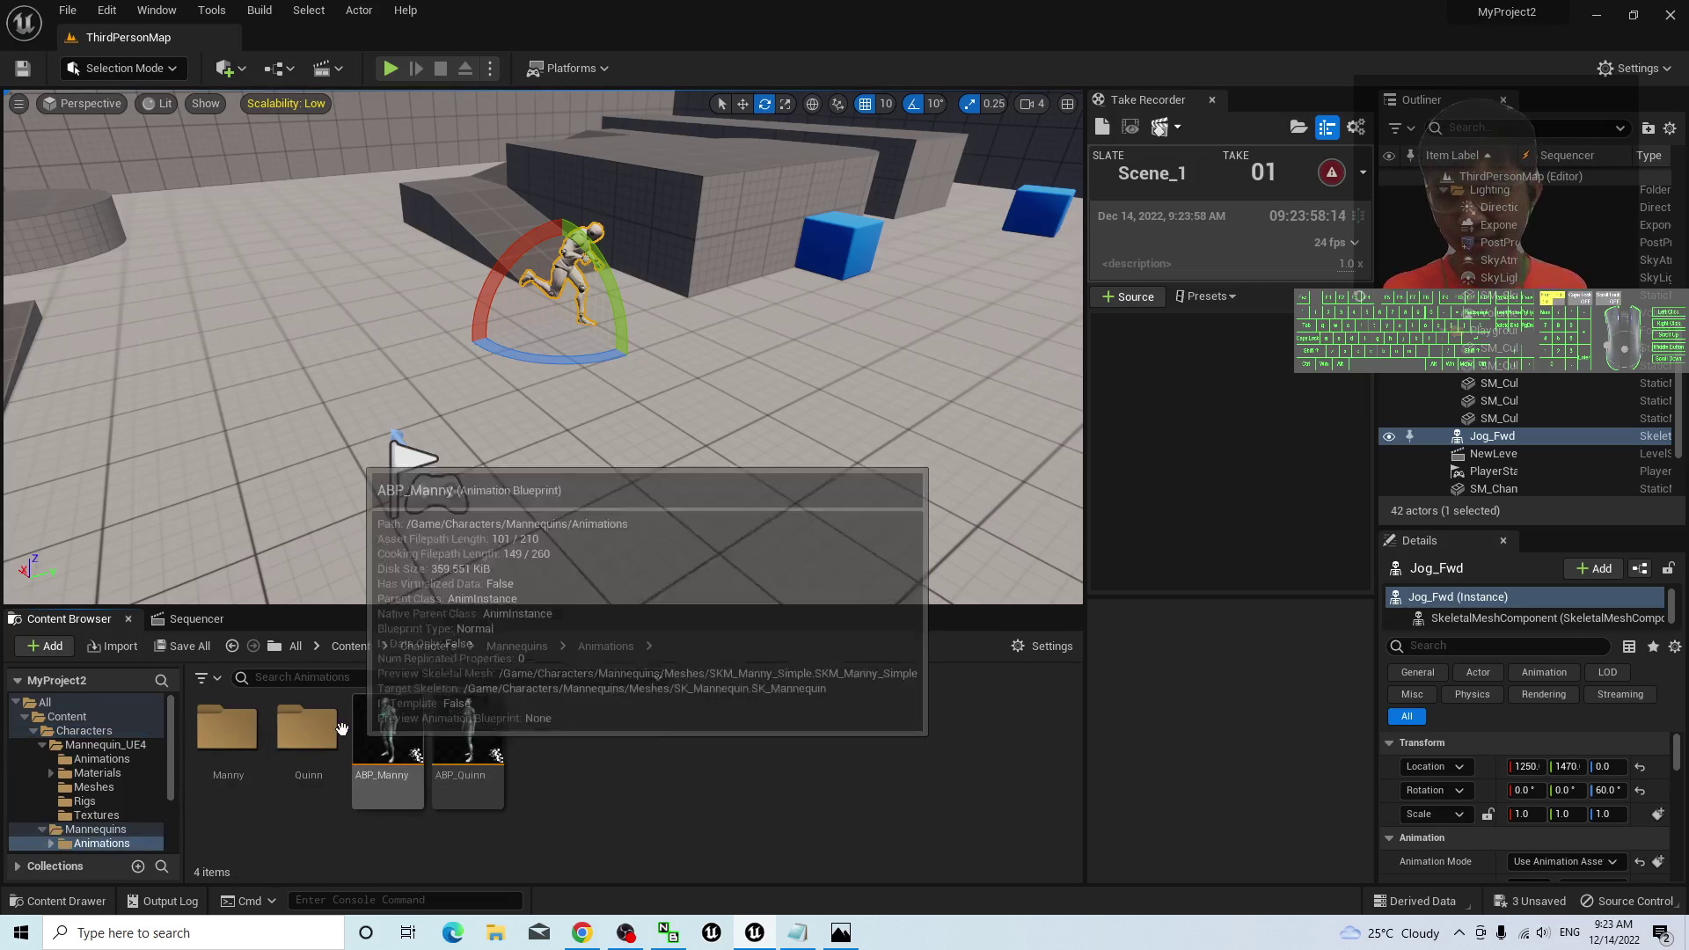
double_click(312, 730)
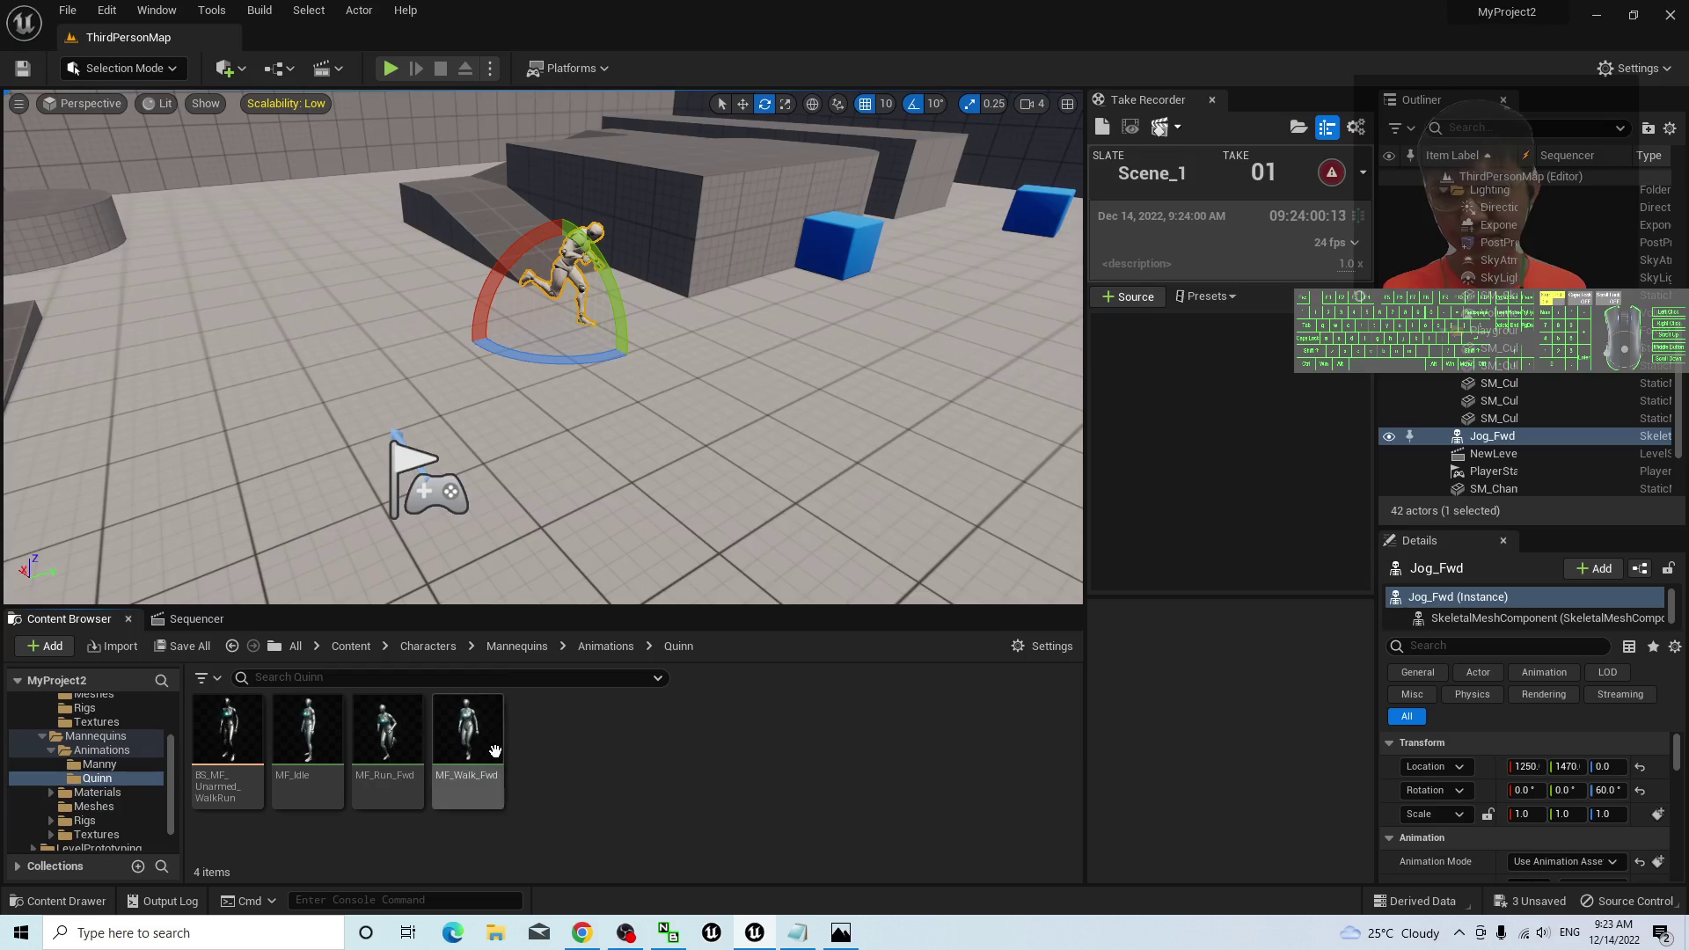
- Place MF_Walk_Fwd and MF_Run_Fwd on either side of the jogging mannequin, rotated about 140° and 130° about Z
mouse_move(405, 744)
click(468, 743)
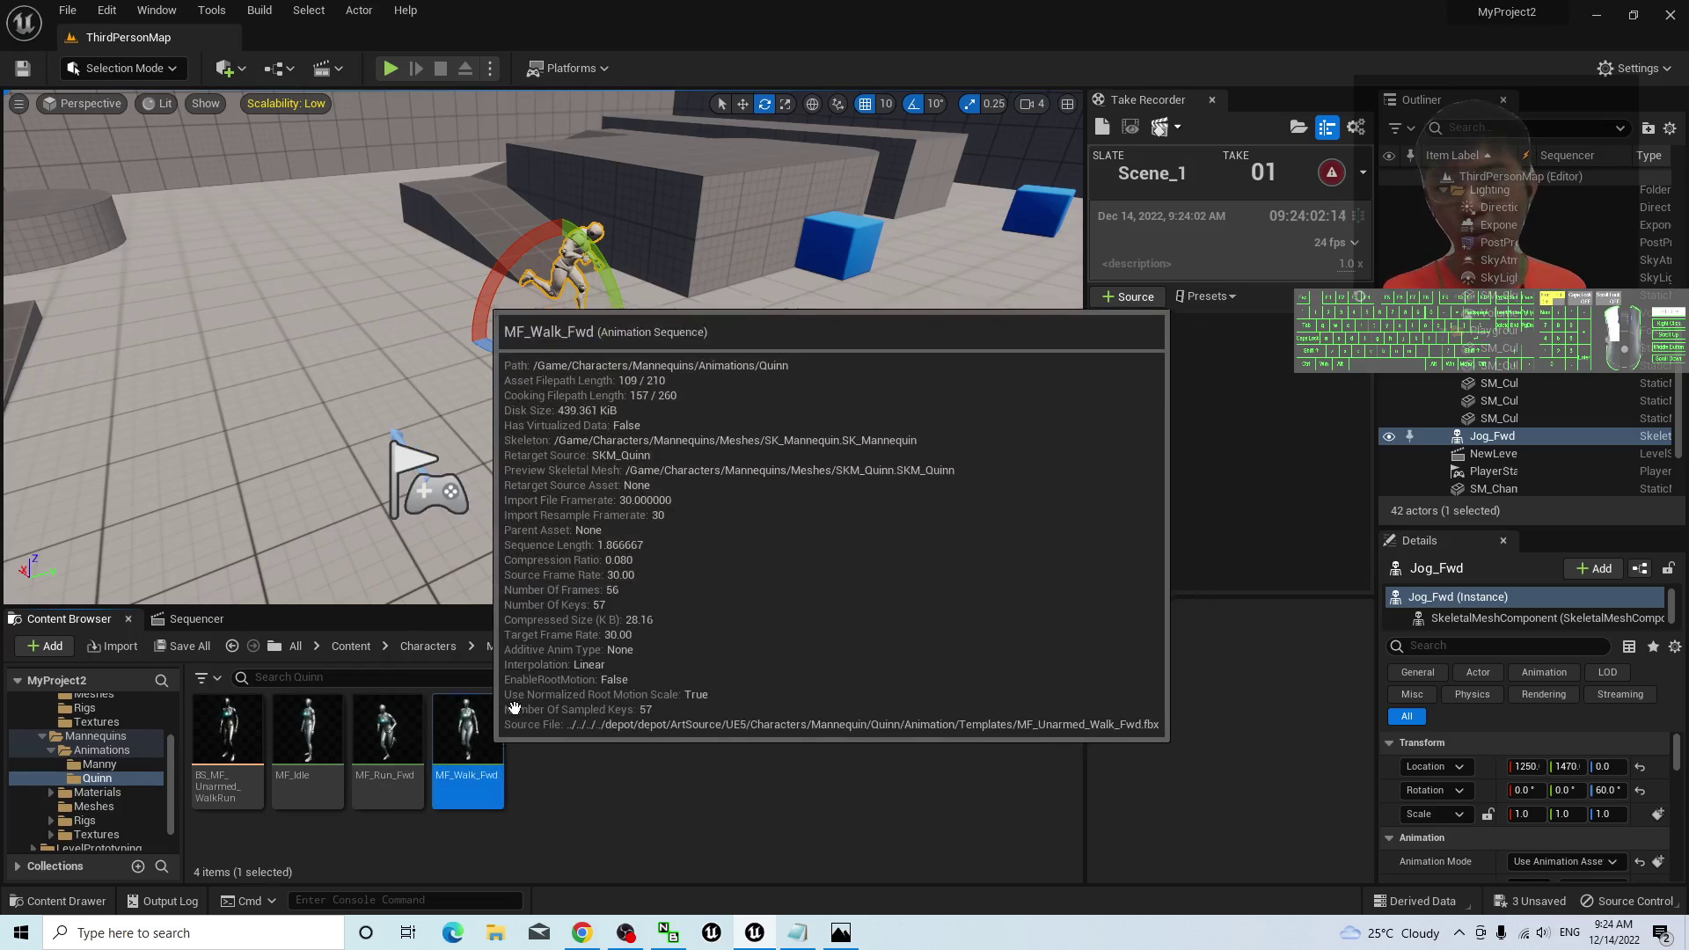
drag(468, 744, 806, 411)
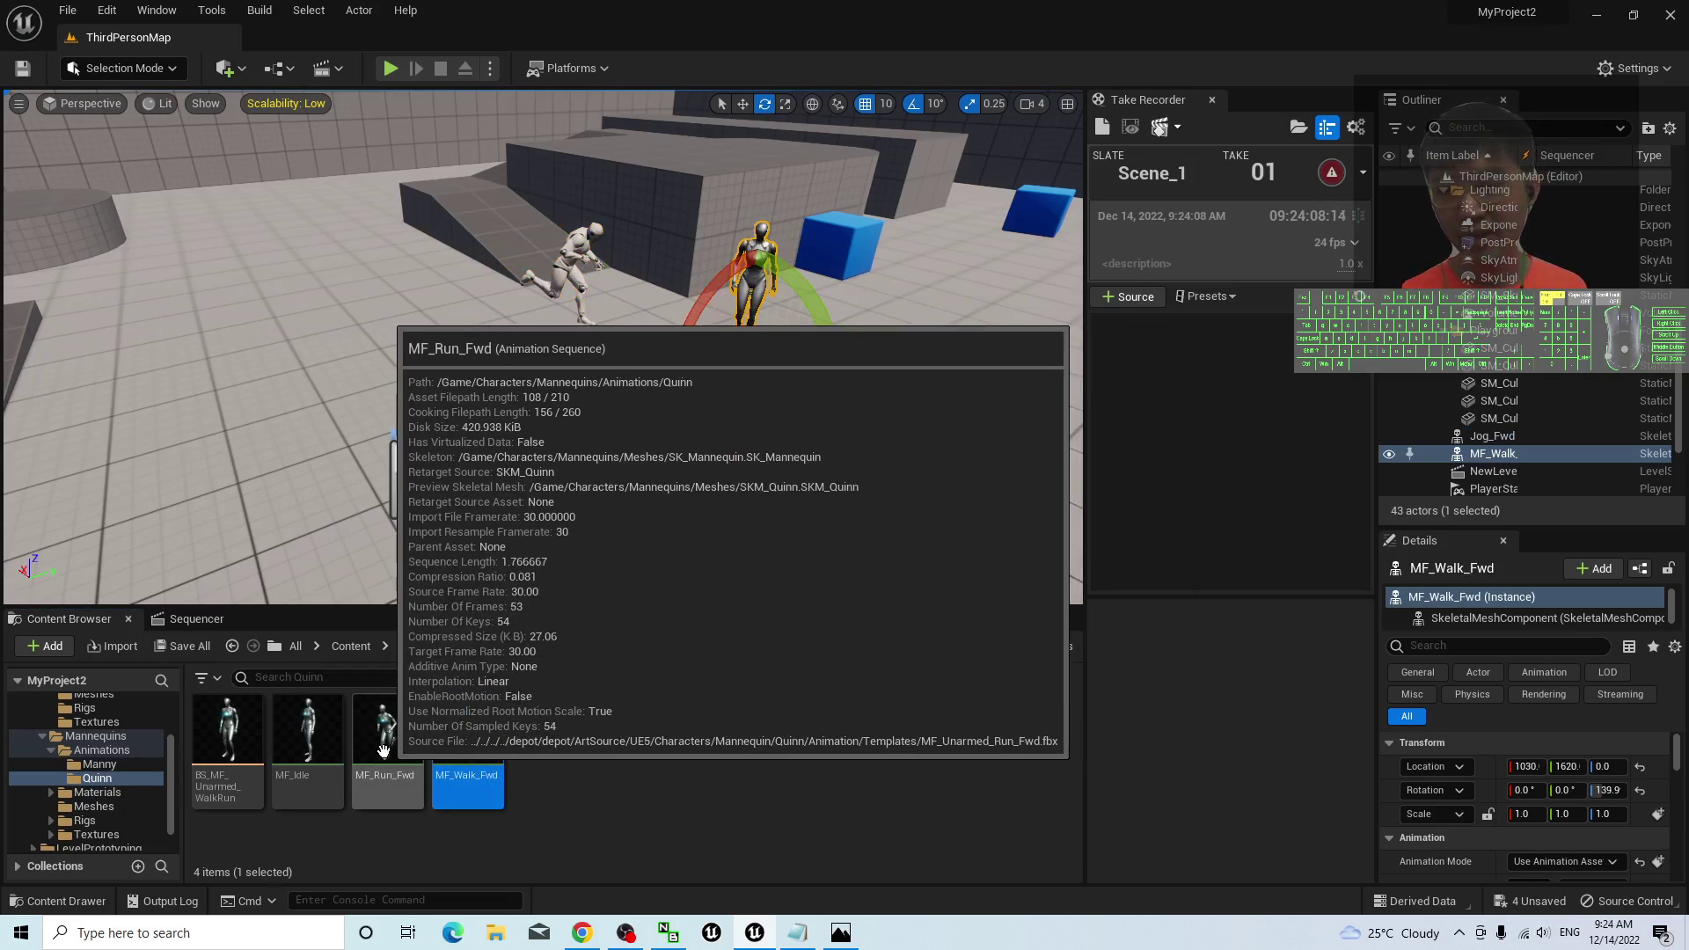
drag(387, 739, 467, 338)
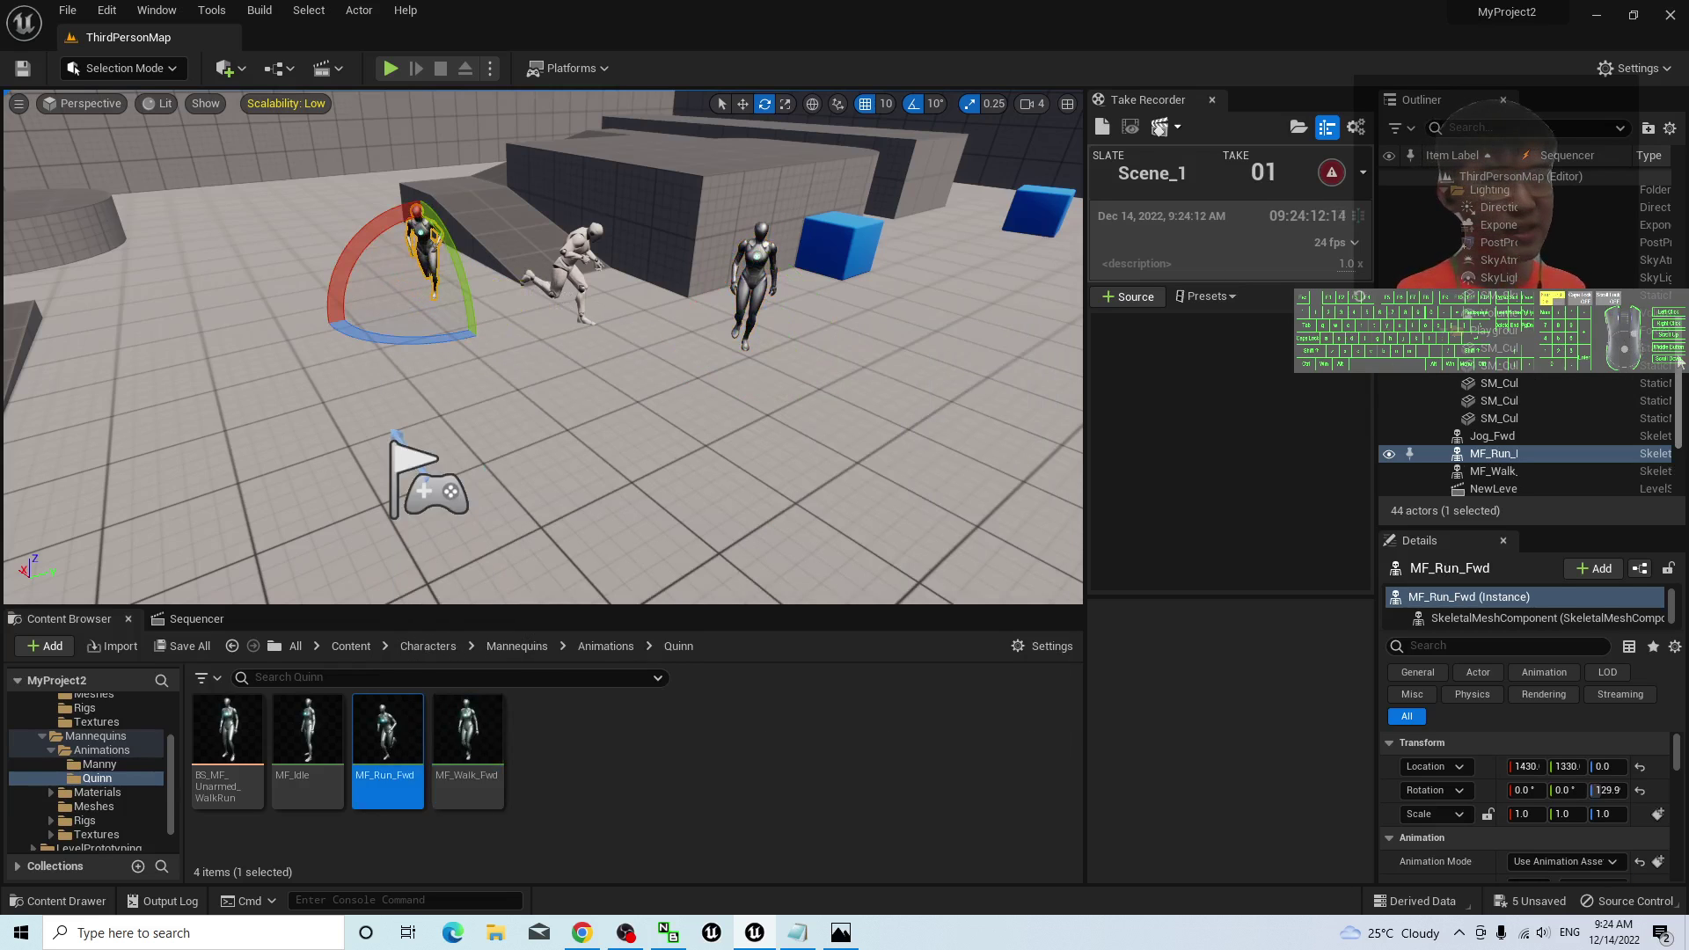
- Check the placed MF_Walk_Fwd, MF_Run_Fwd and Jog_Fwd actors in the Outliner
scroll(1531, 396, down, 3)
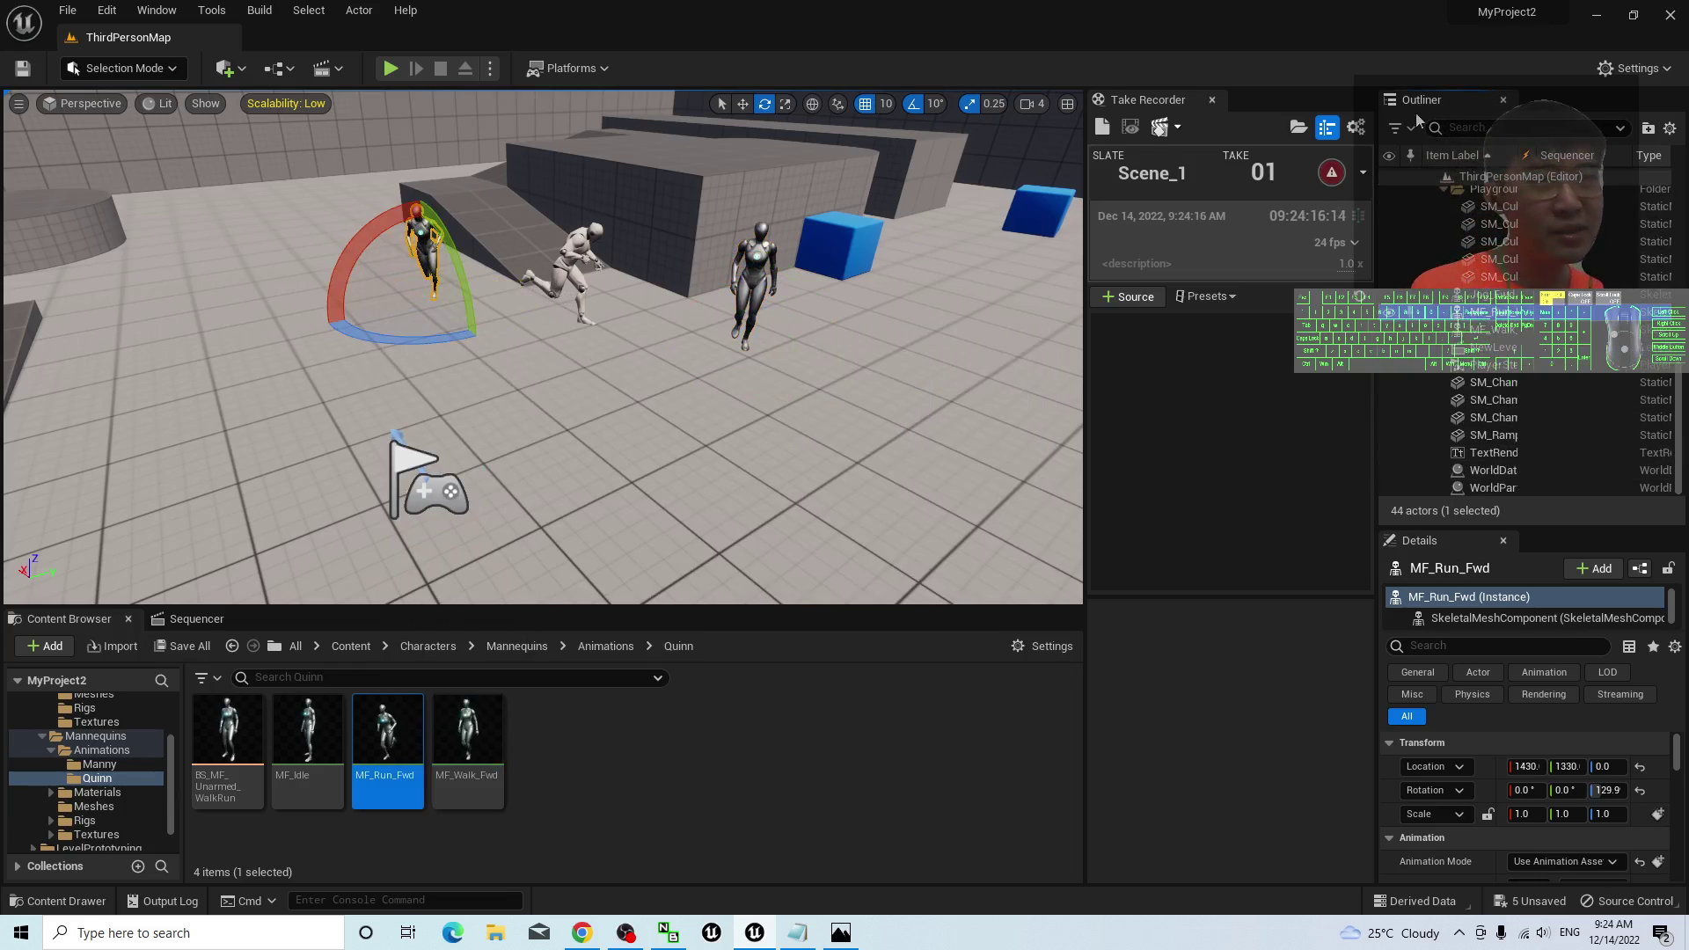
click(1485, 330)
click(1493, 314)
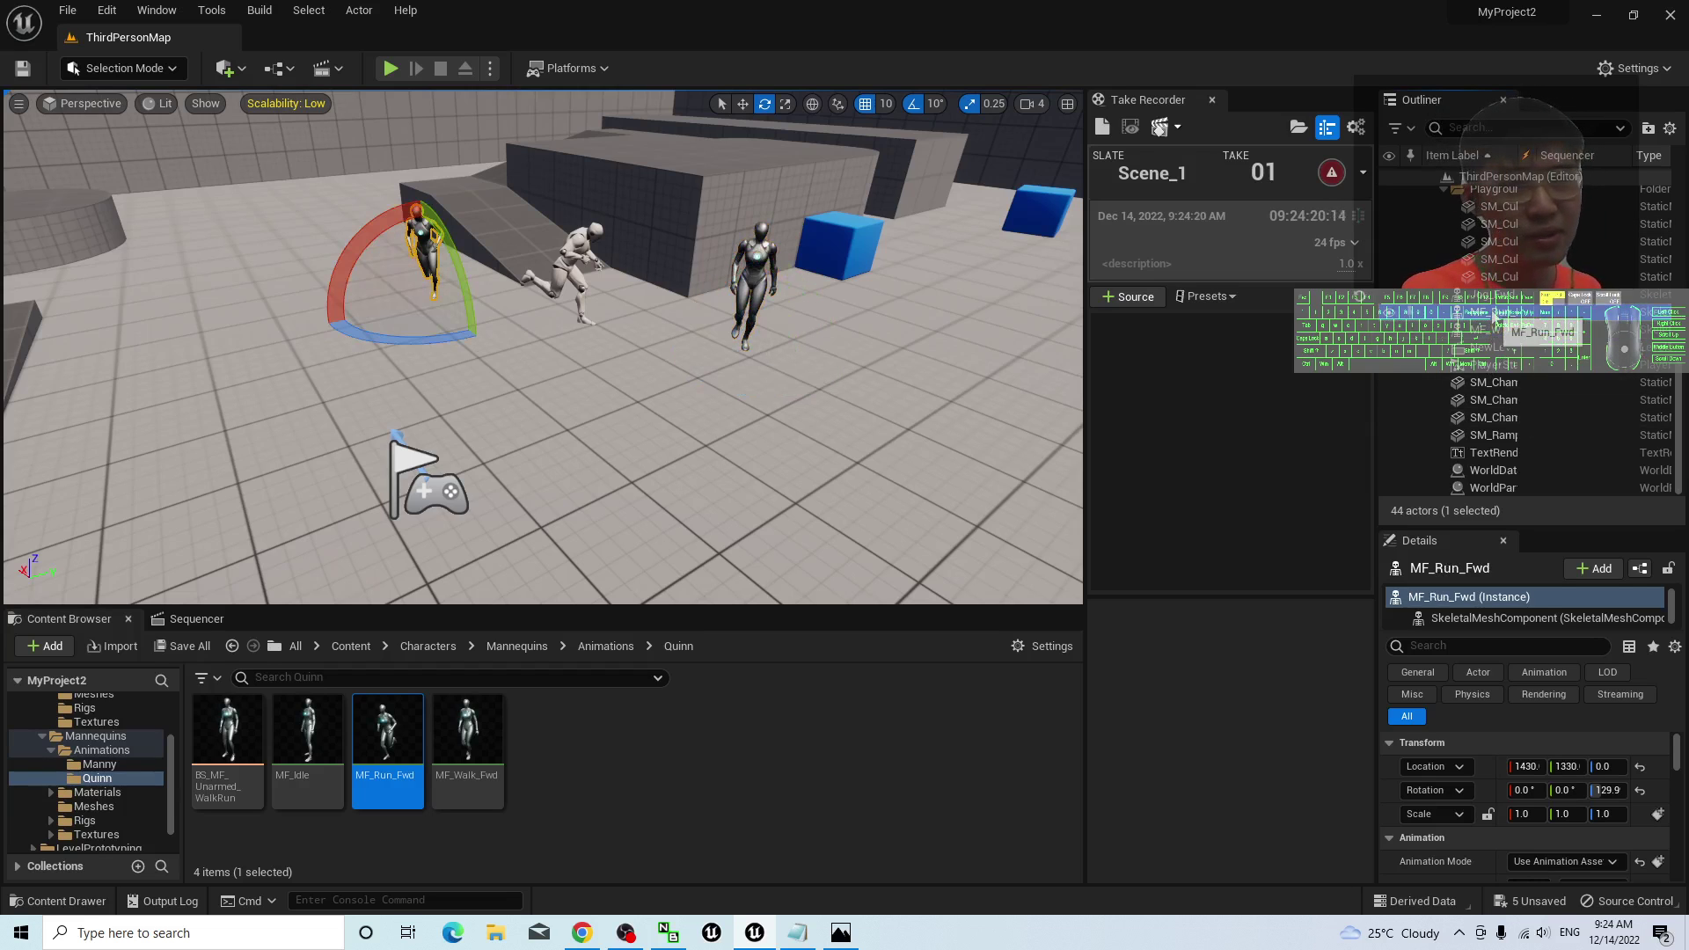
click(1493, 297)
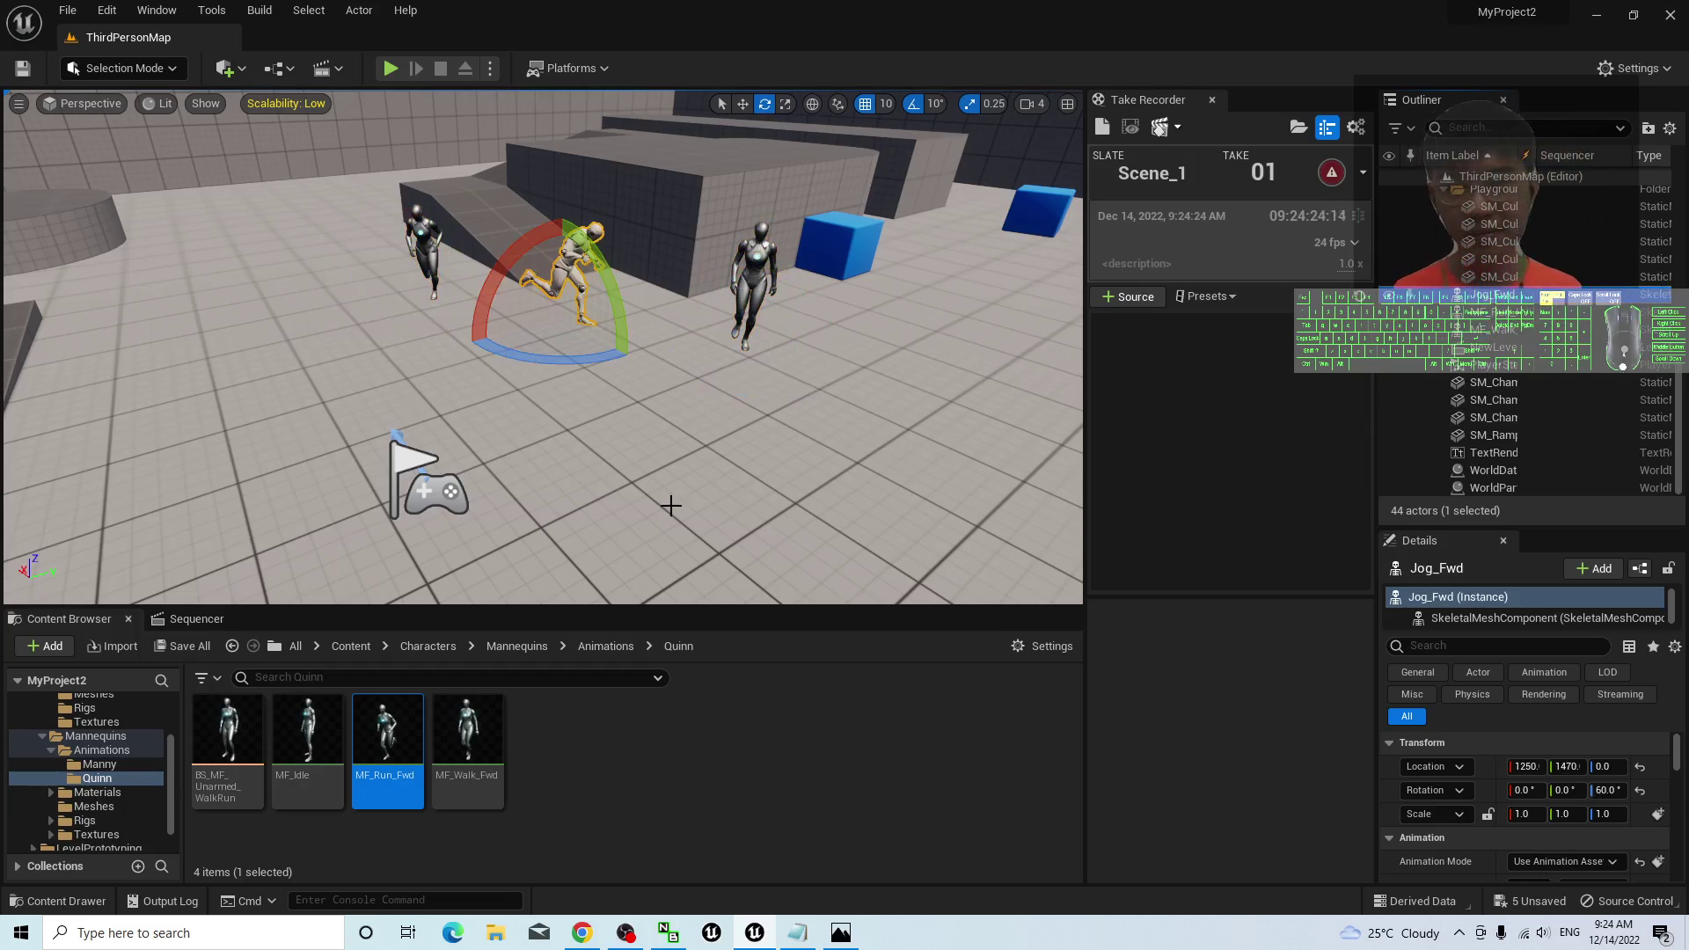
click(874, 452)
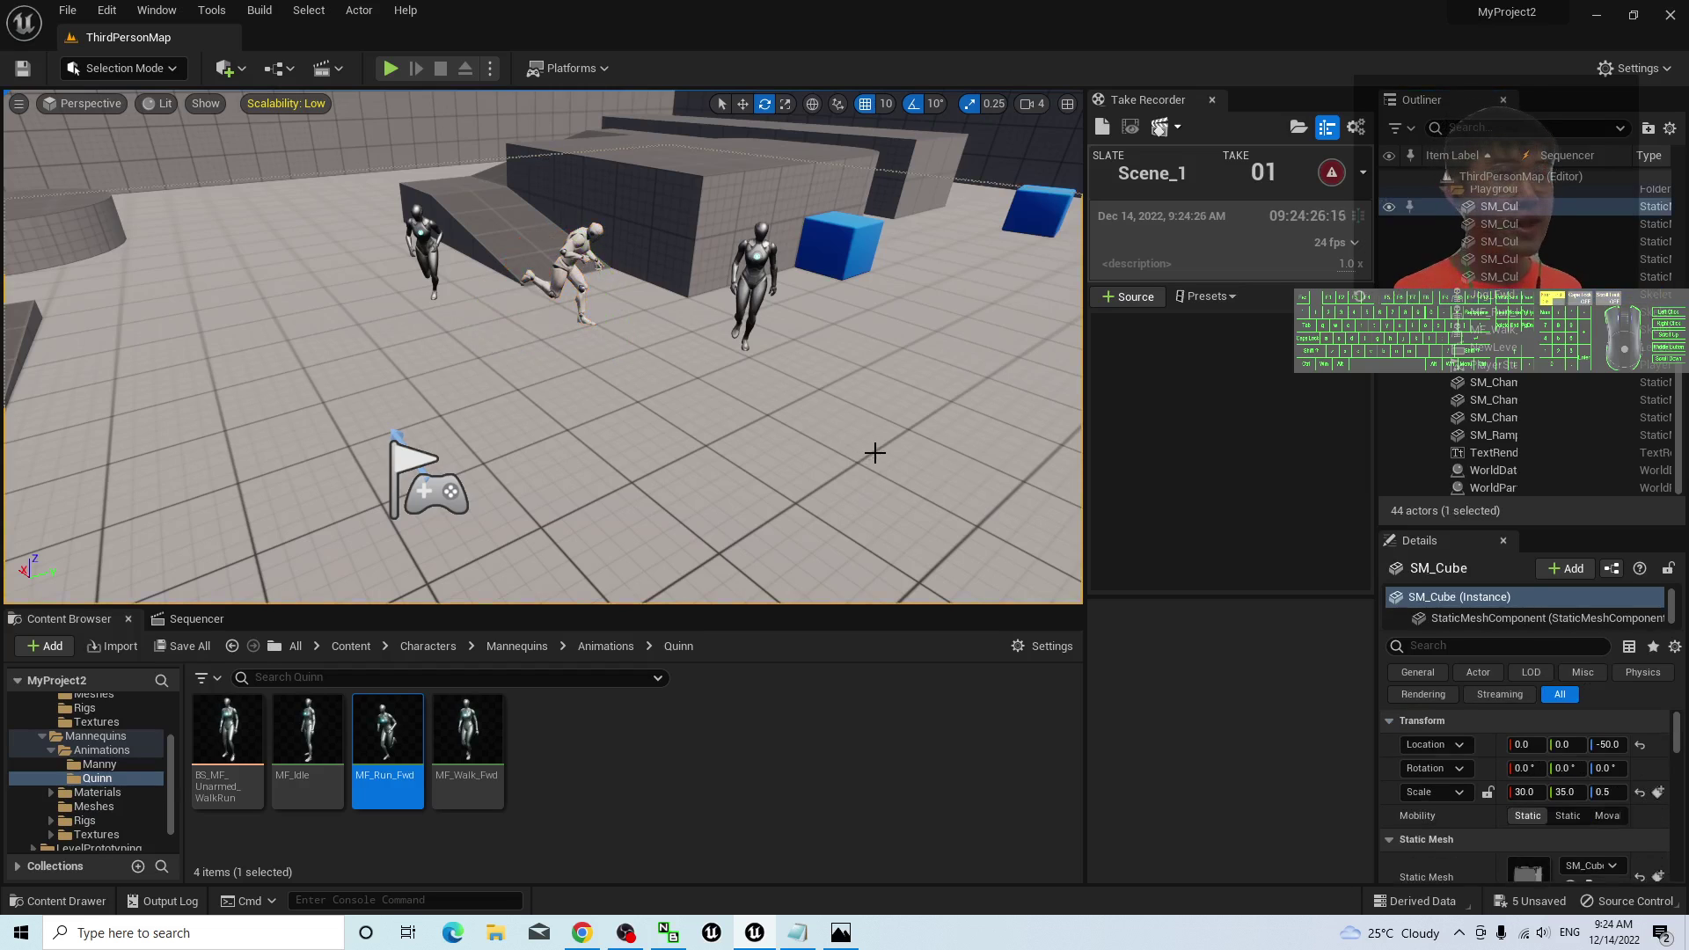
click(746, 804)
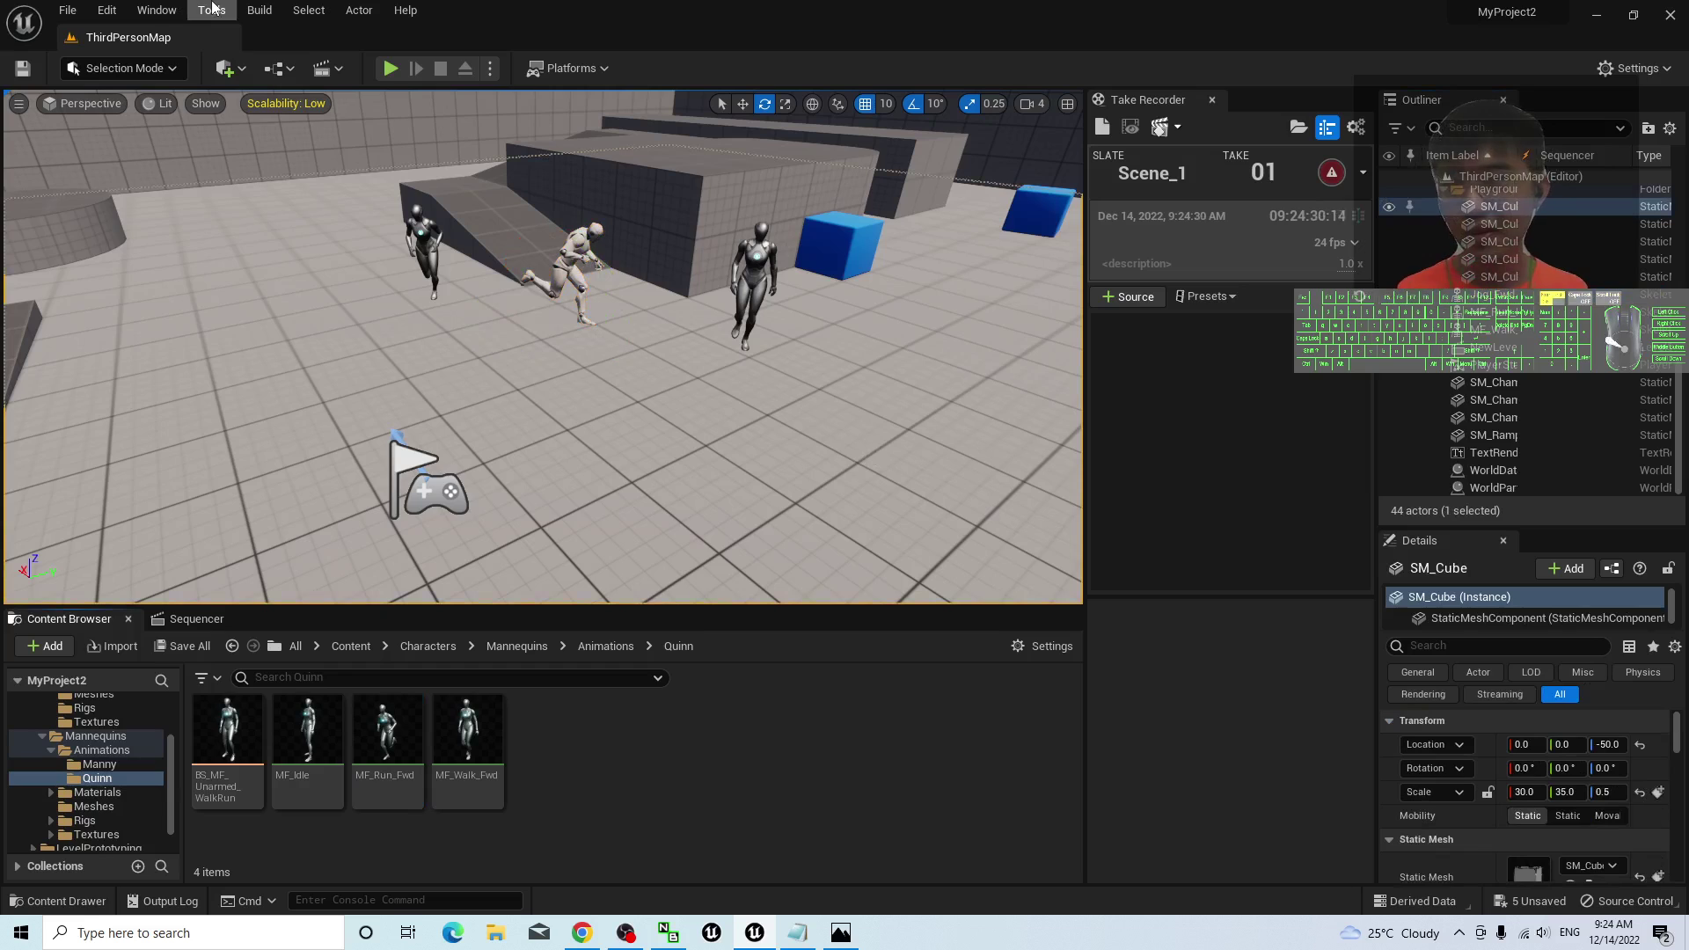
- Show Place Actors and add a Cine Camera Actor to the floor beside the Player Start
click(155, 13)
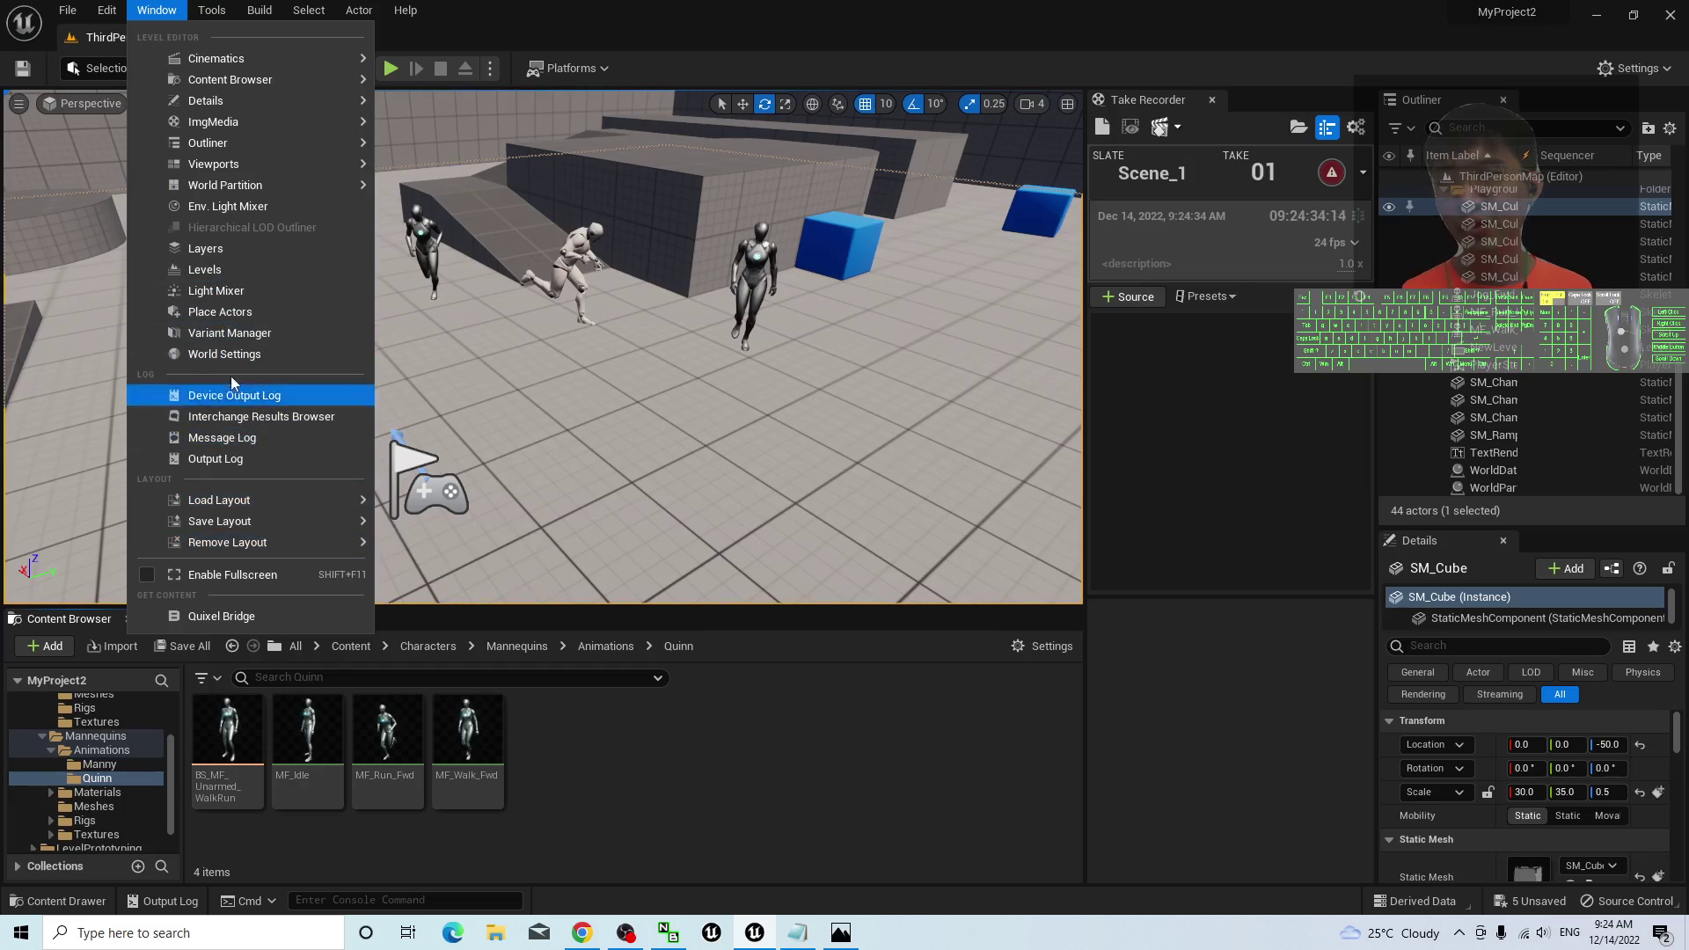
click(224, 314)
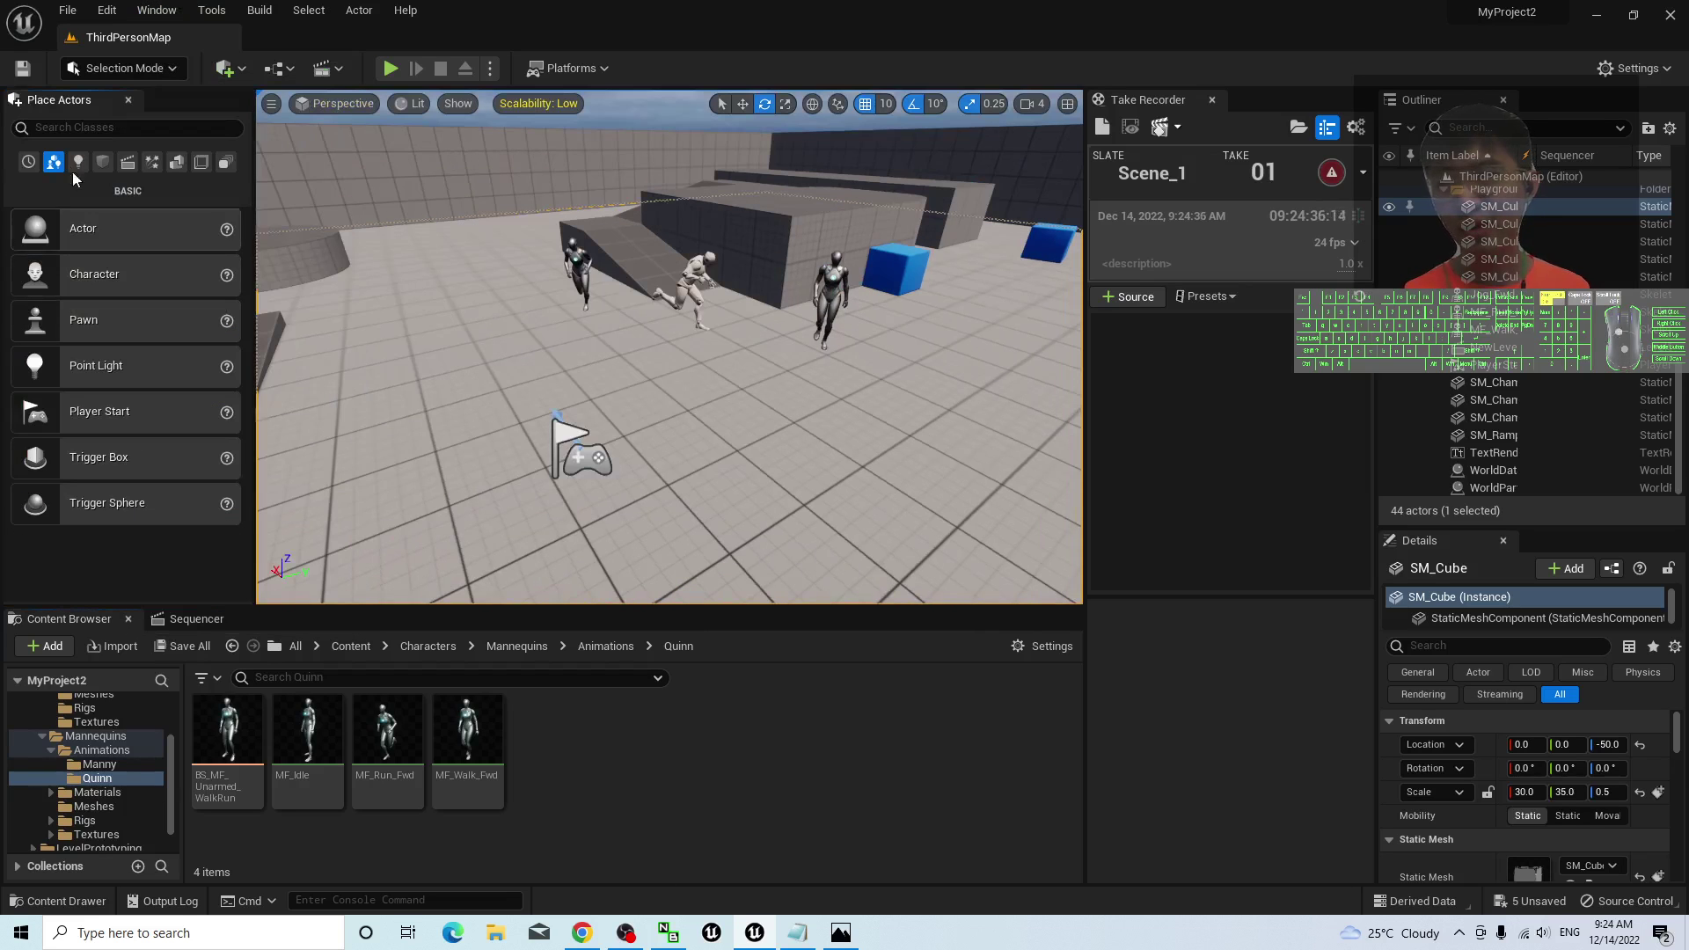
click(126, 165)
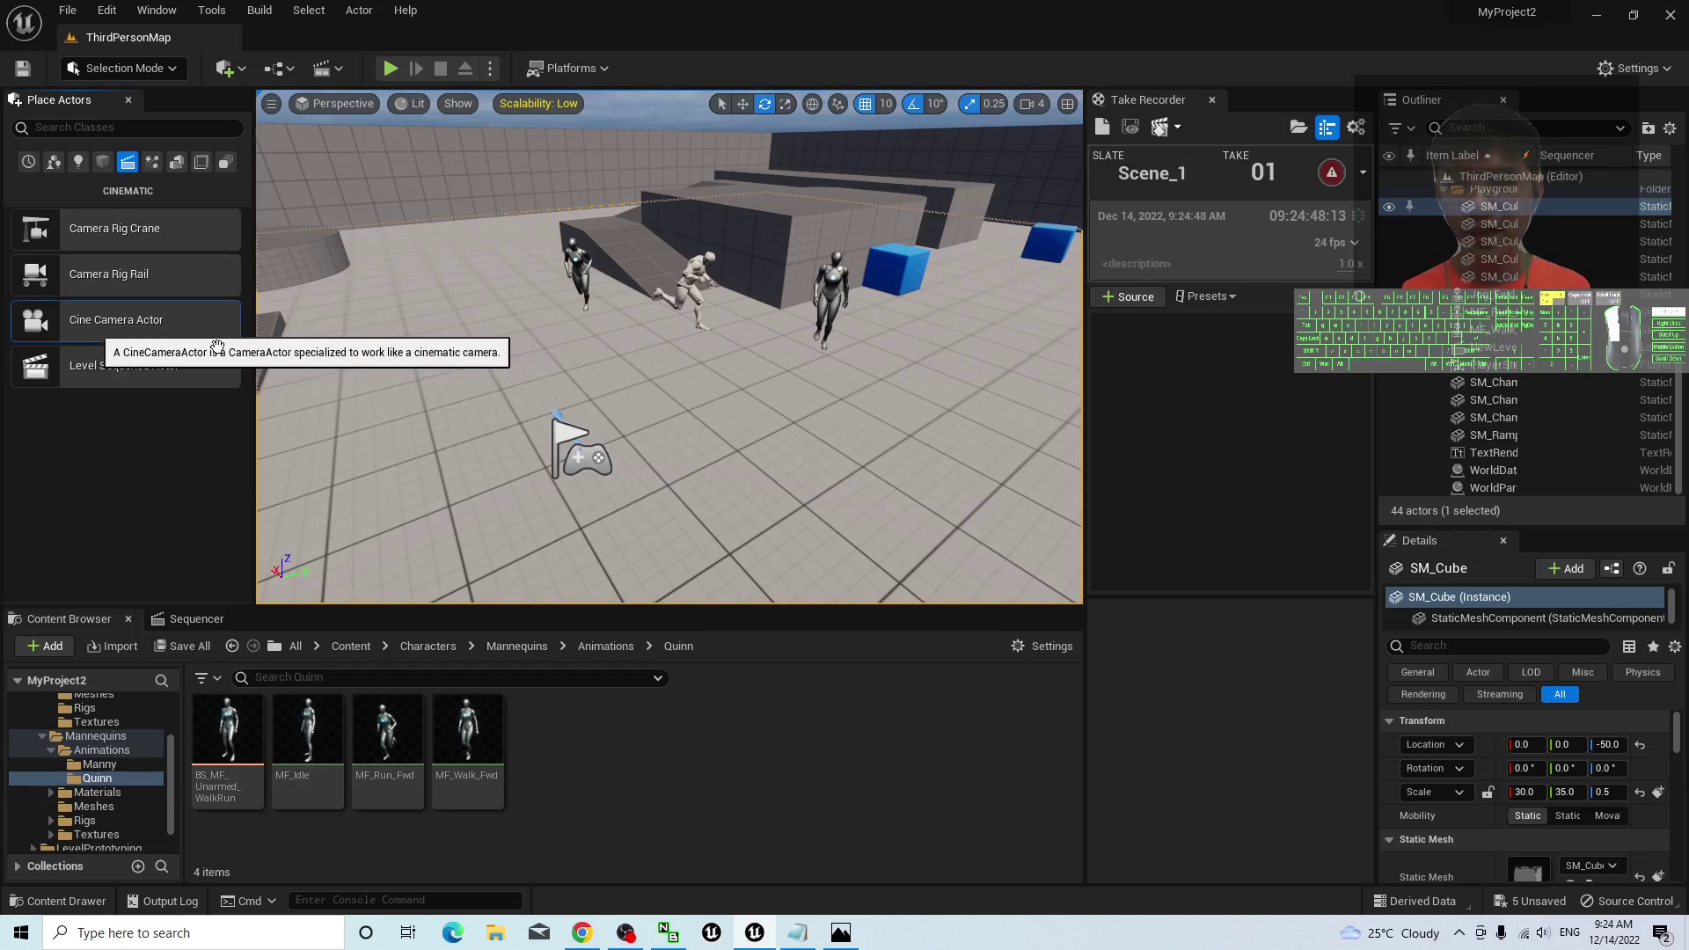
drag(89, 333, 423, 449)
click(457, 475)
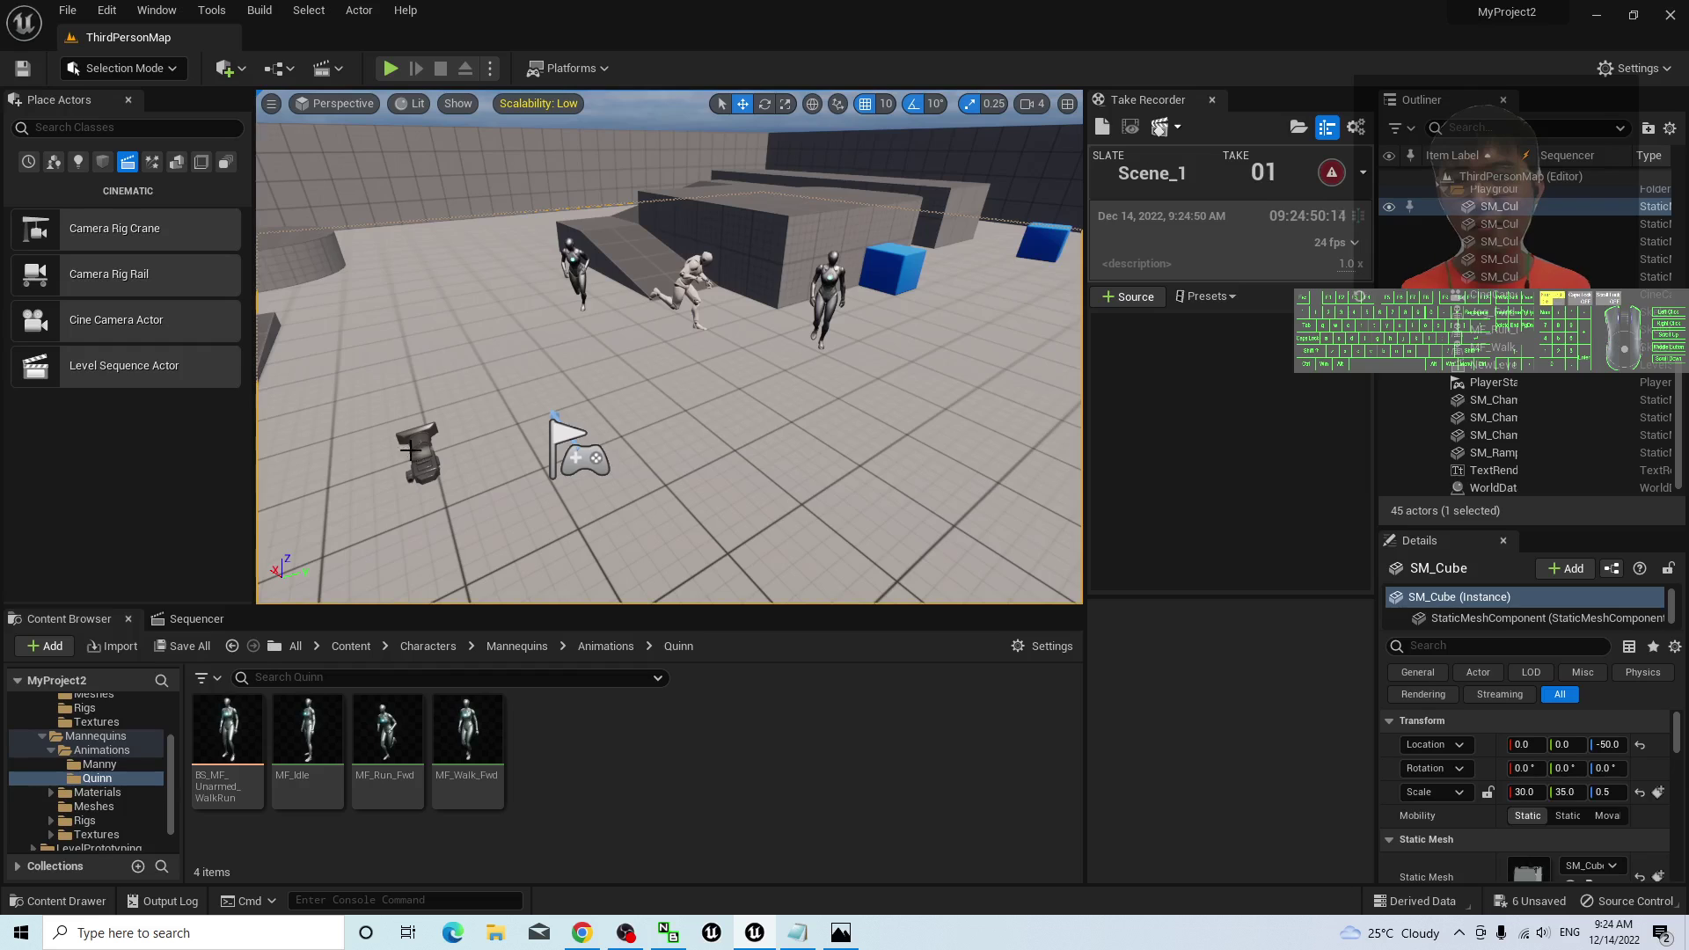
- Raise the cine camera to a Z location of 50 and rotate it 30° about Z toward the mannequins
click(419, 444)
drag(401, 378, 396, 352)
key(e)
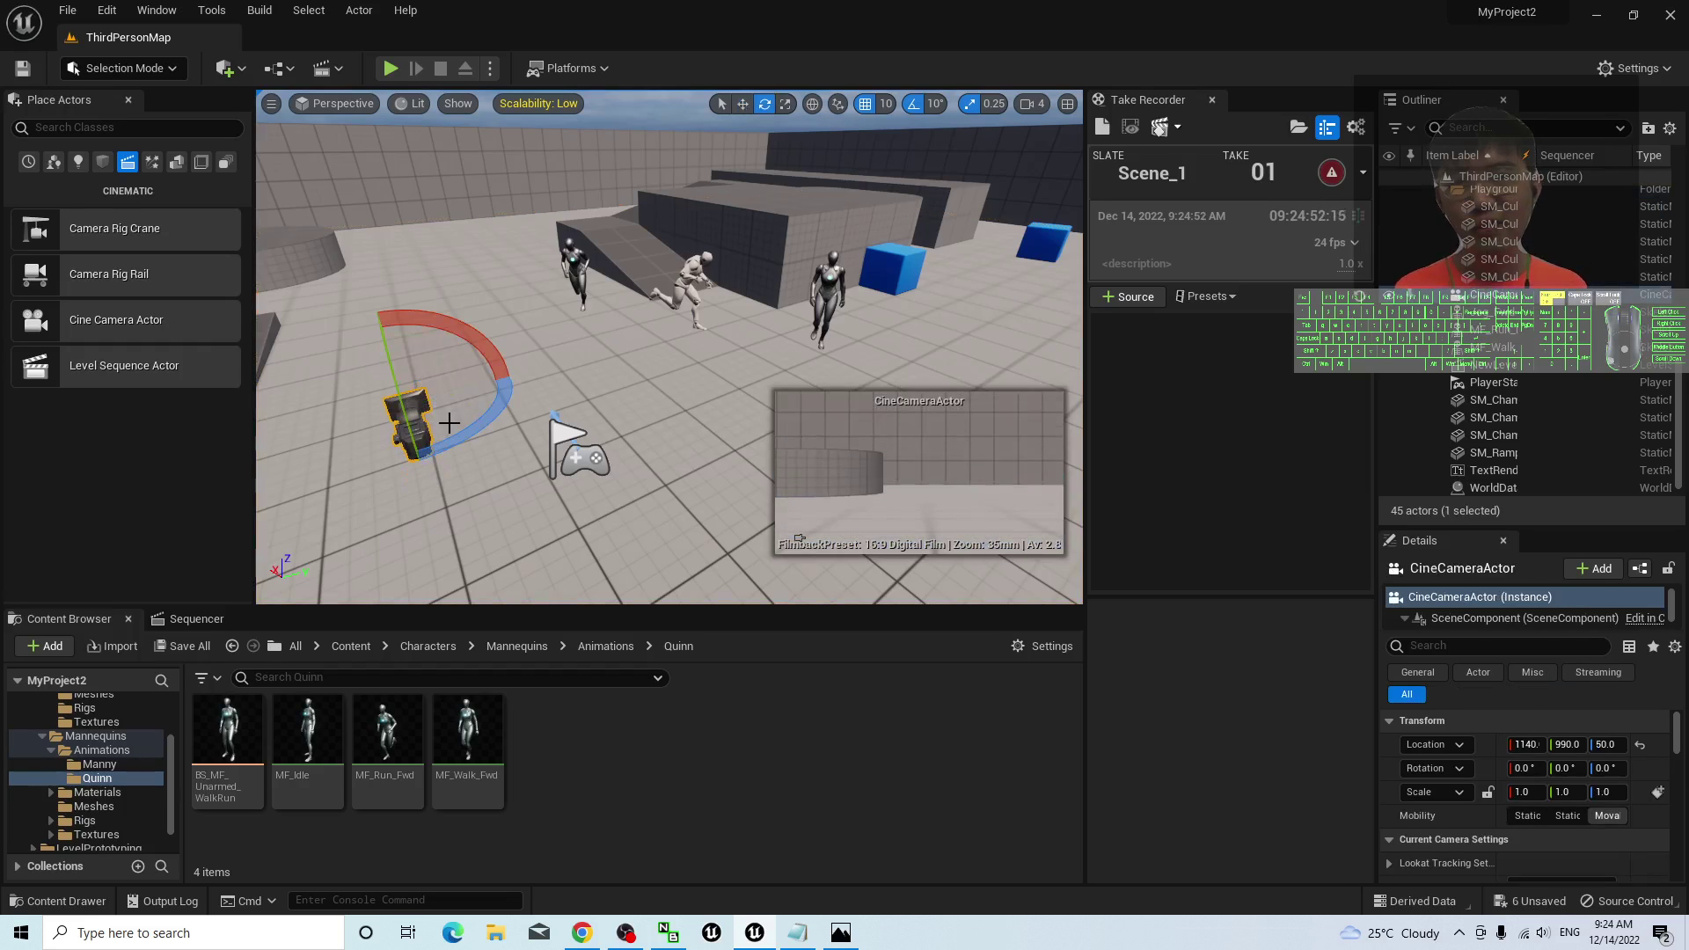
drag(503, 401, 482, 440)
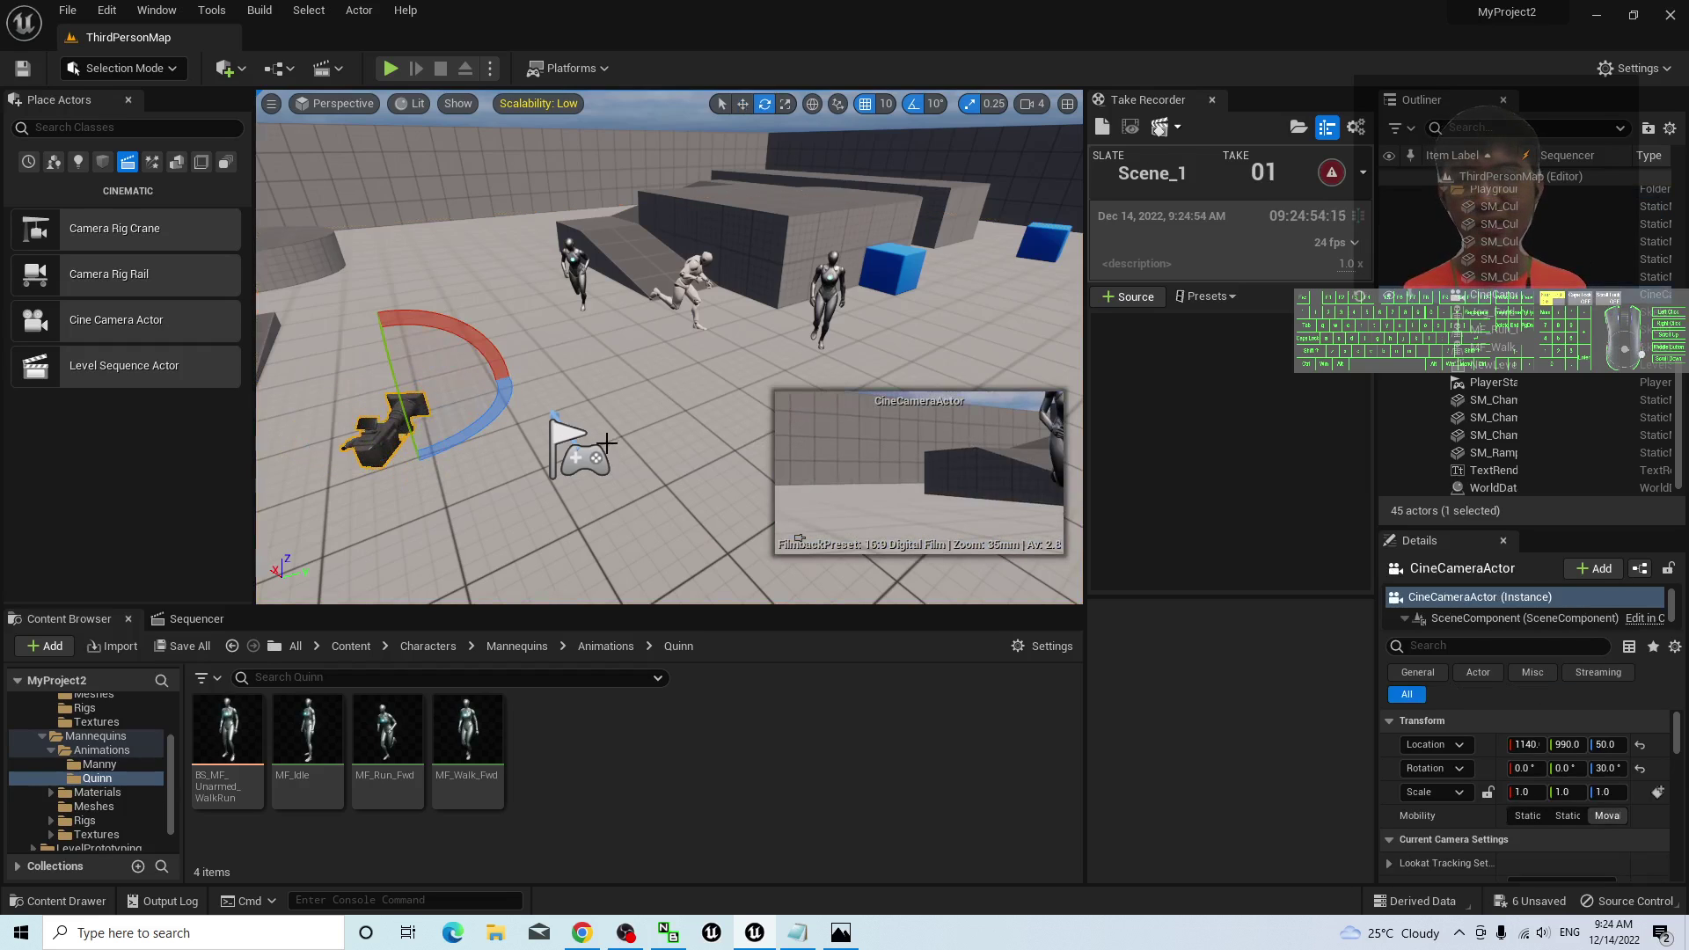
- Switch to the Move tool and pilot the CineCameraActor in the viewport
key(w)
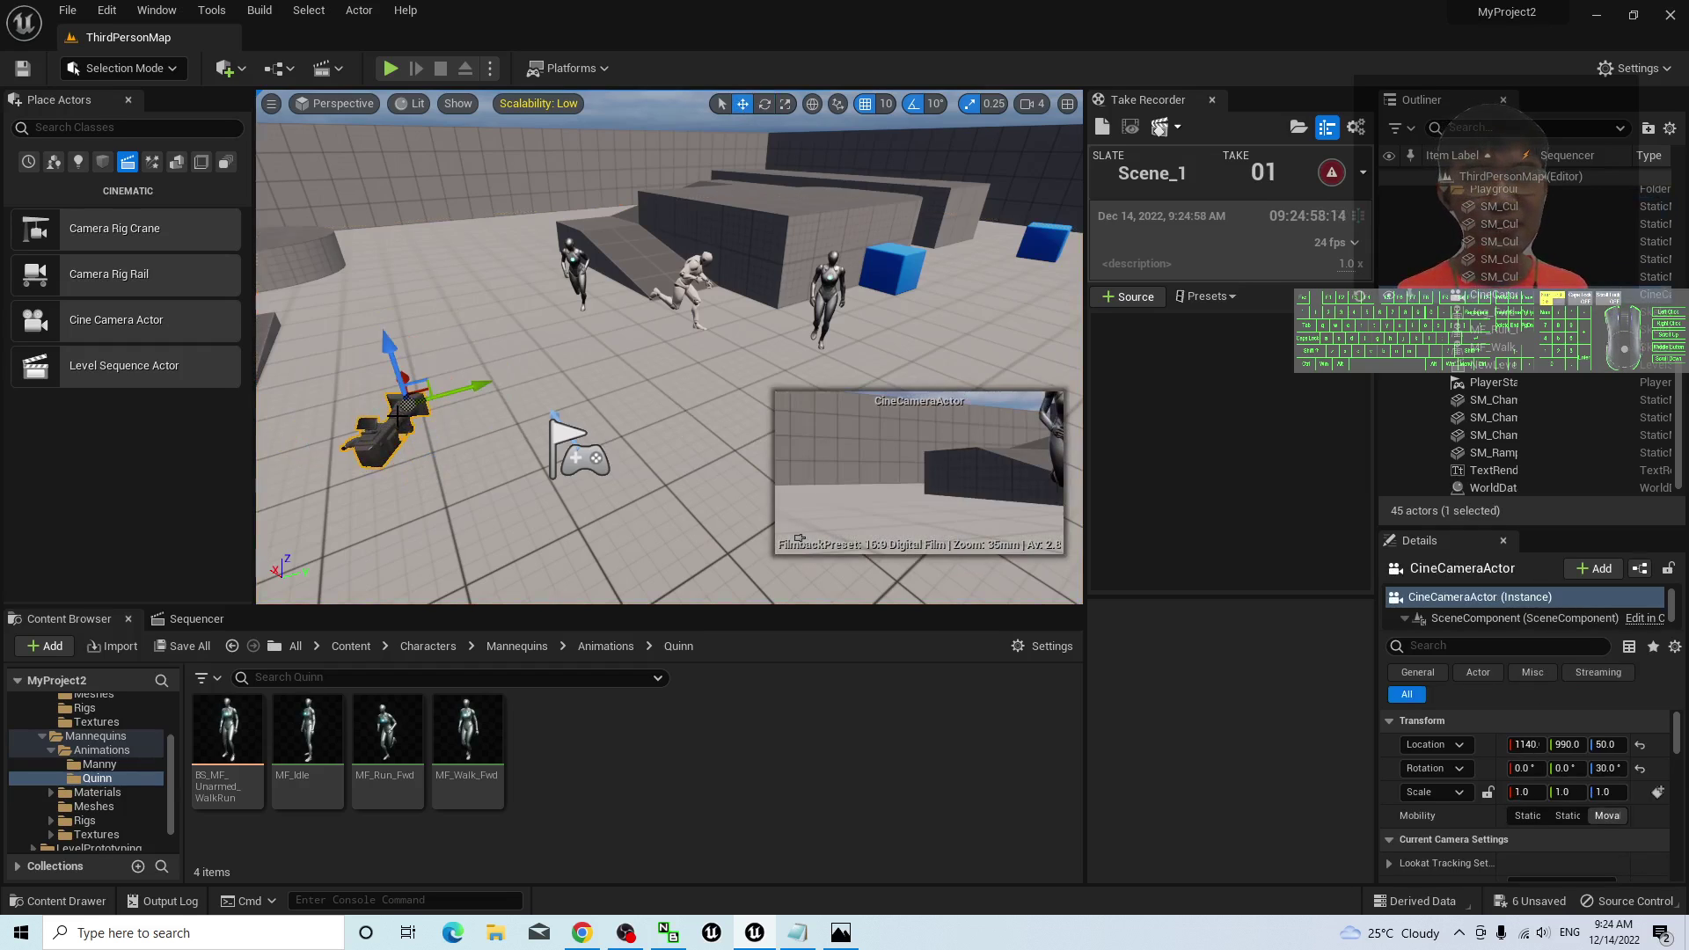
right_click(397, 415)
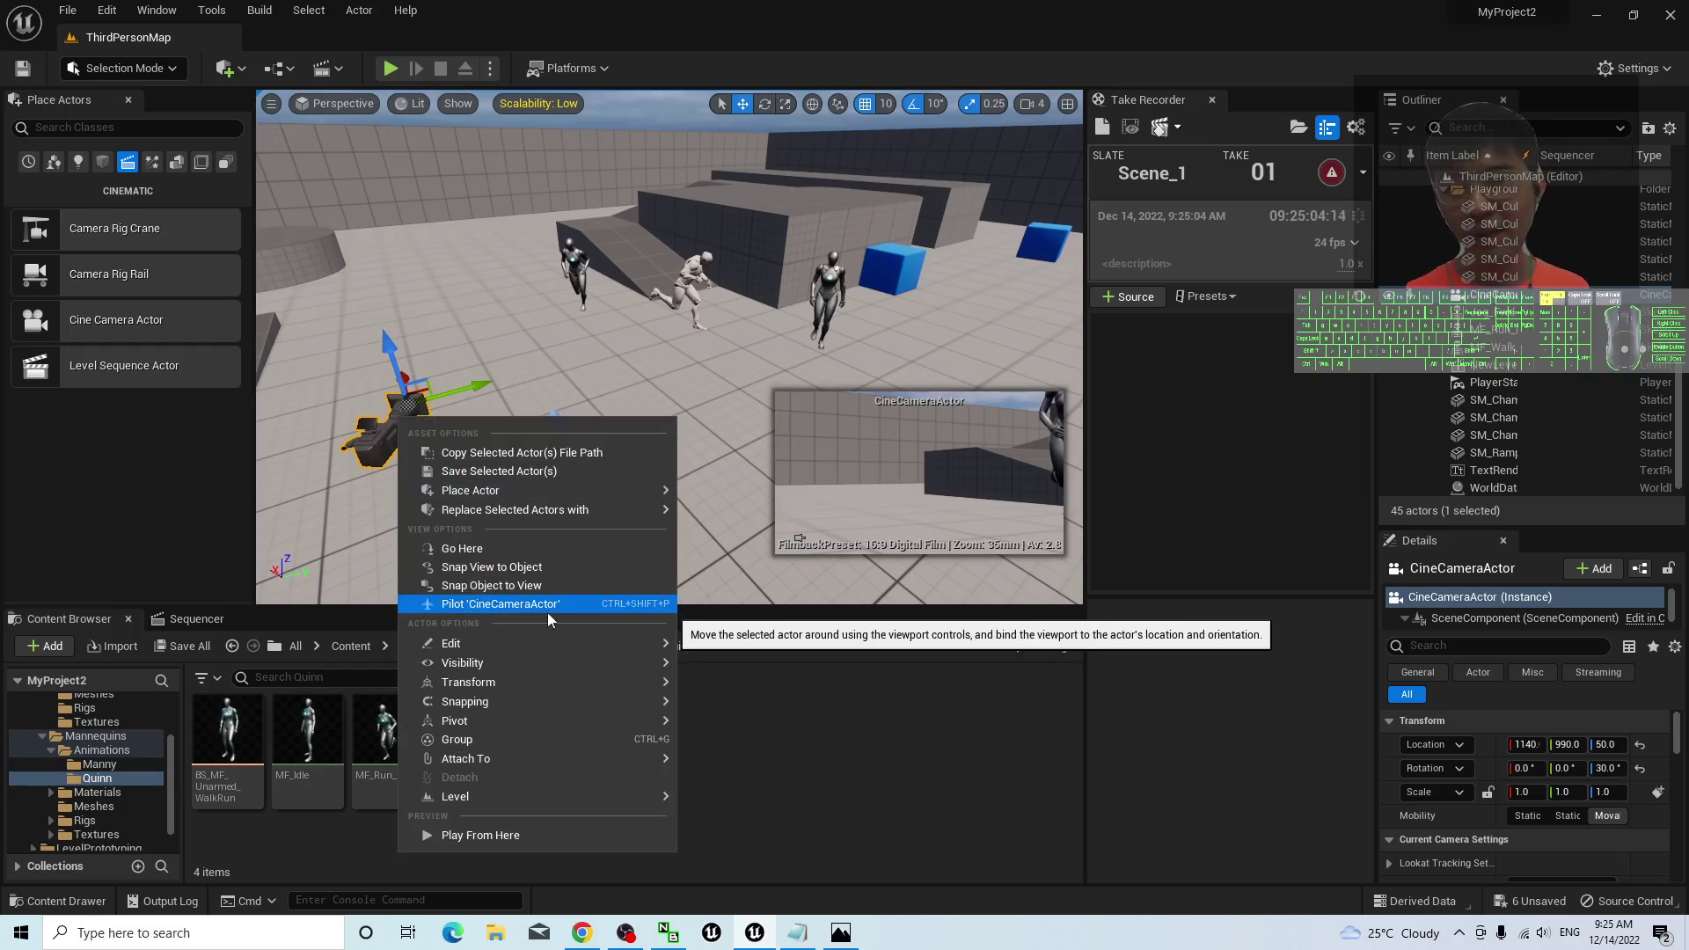
click(526, 605)
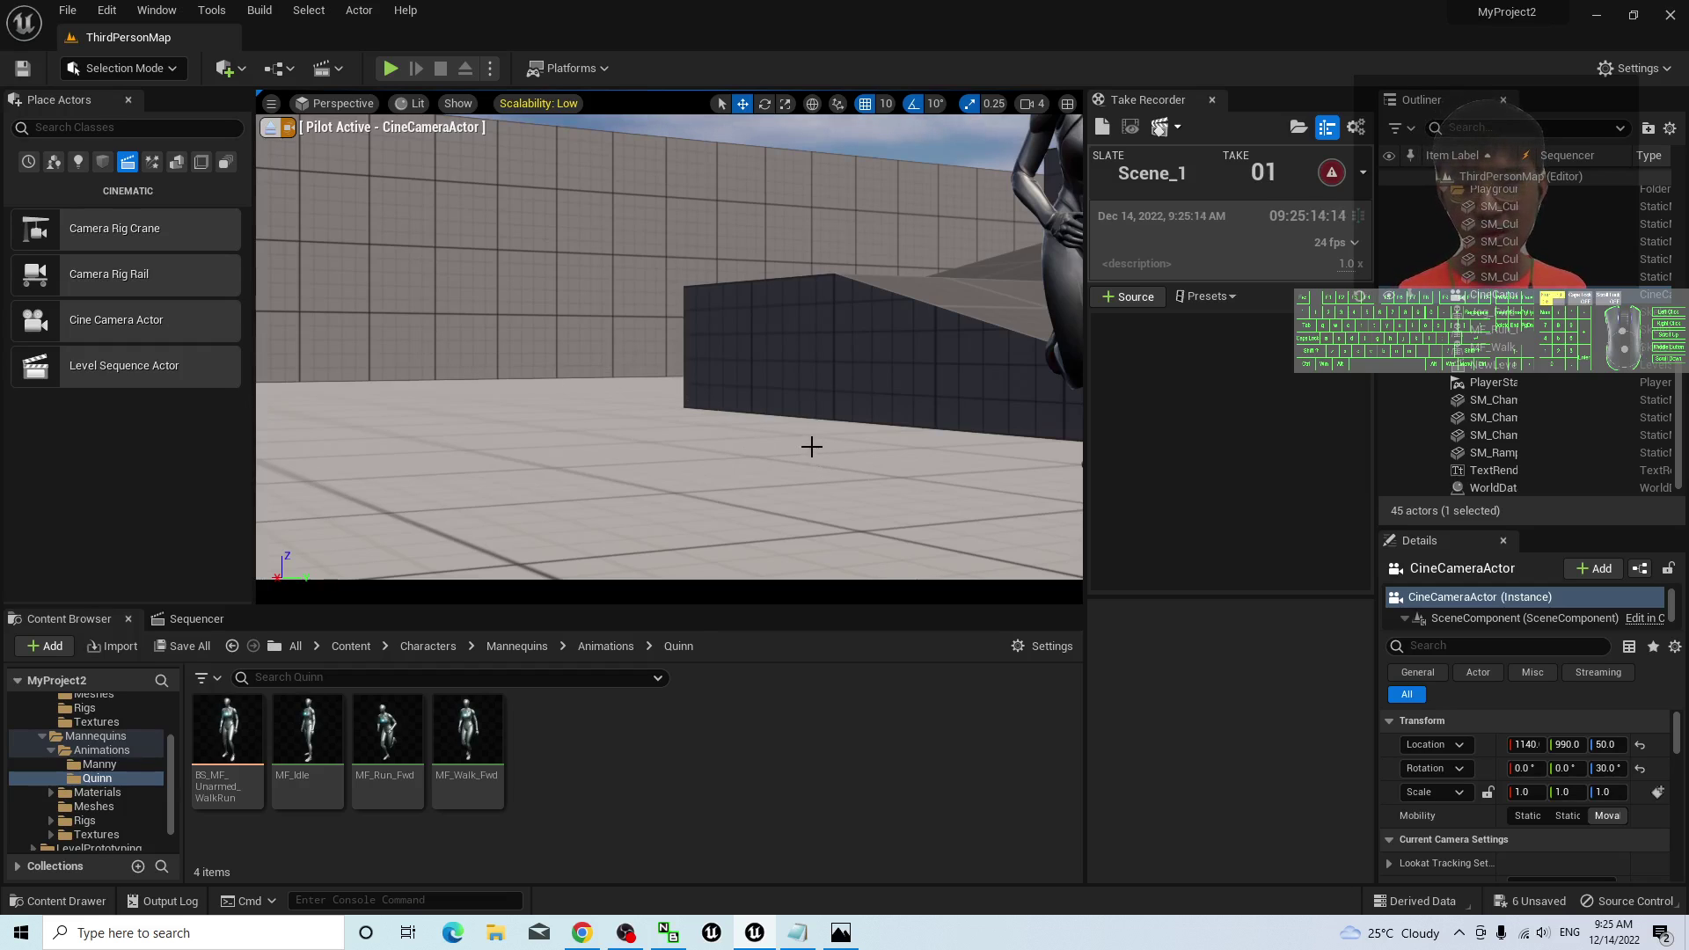
- Aim the piloted cine camera so that it frames all three mannequins, and stop piloting it
right_drag(668, 352, 669, 352)
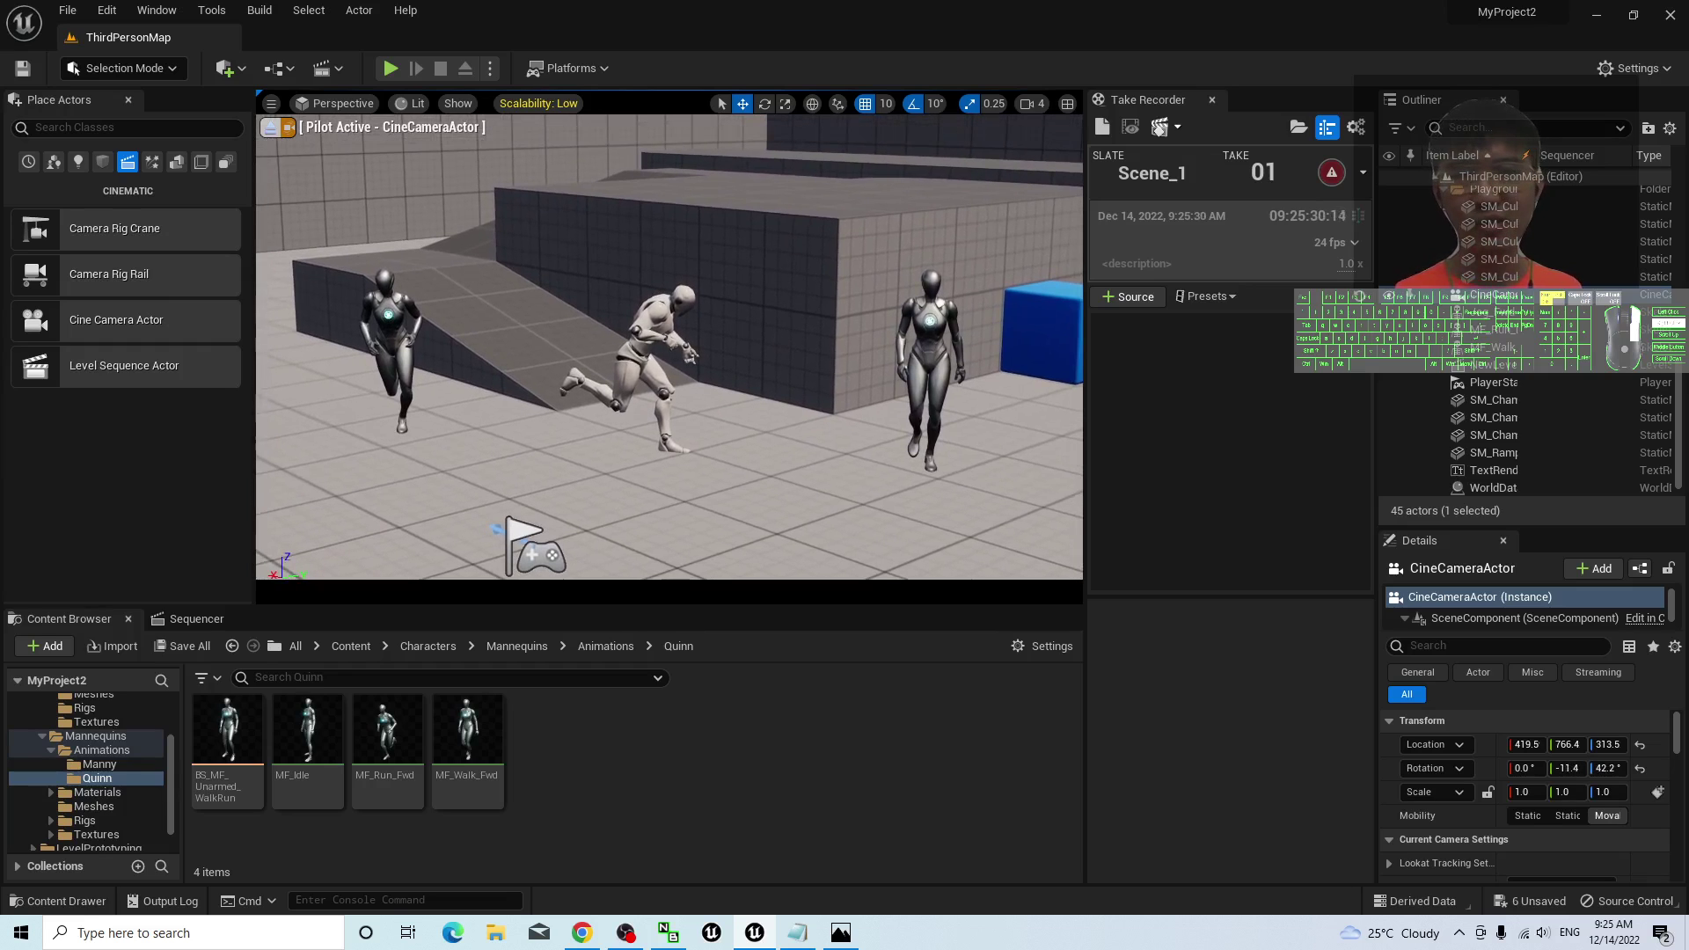
click(270, 130)
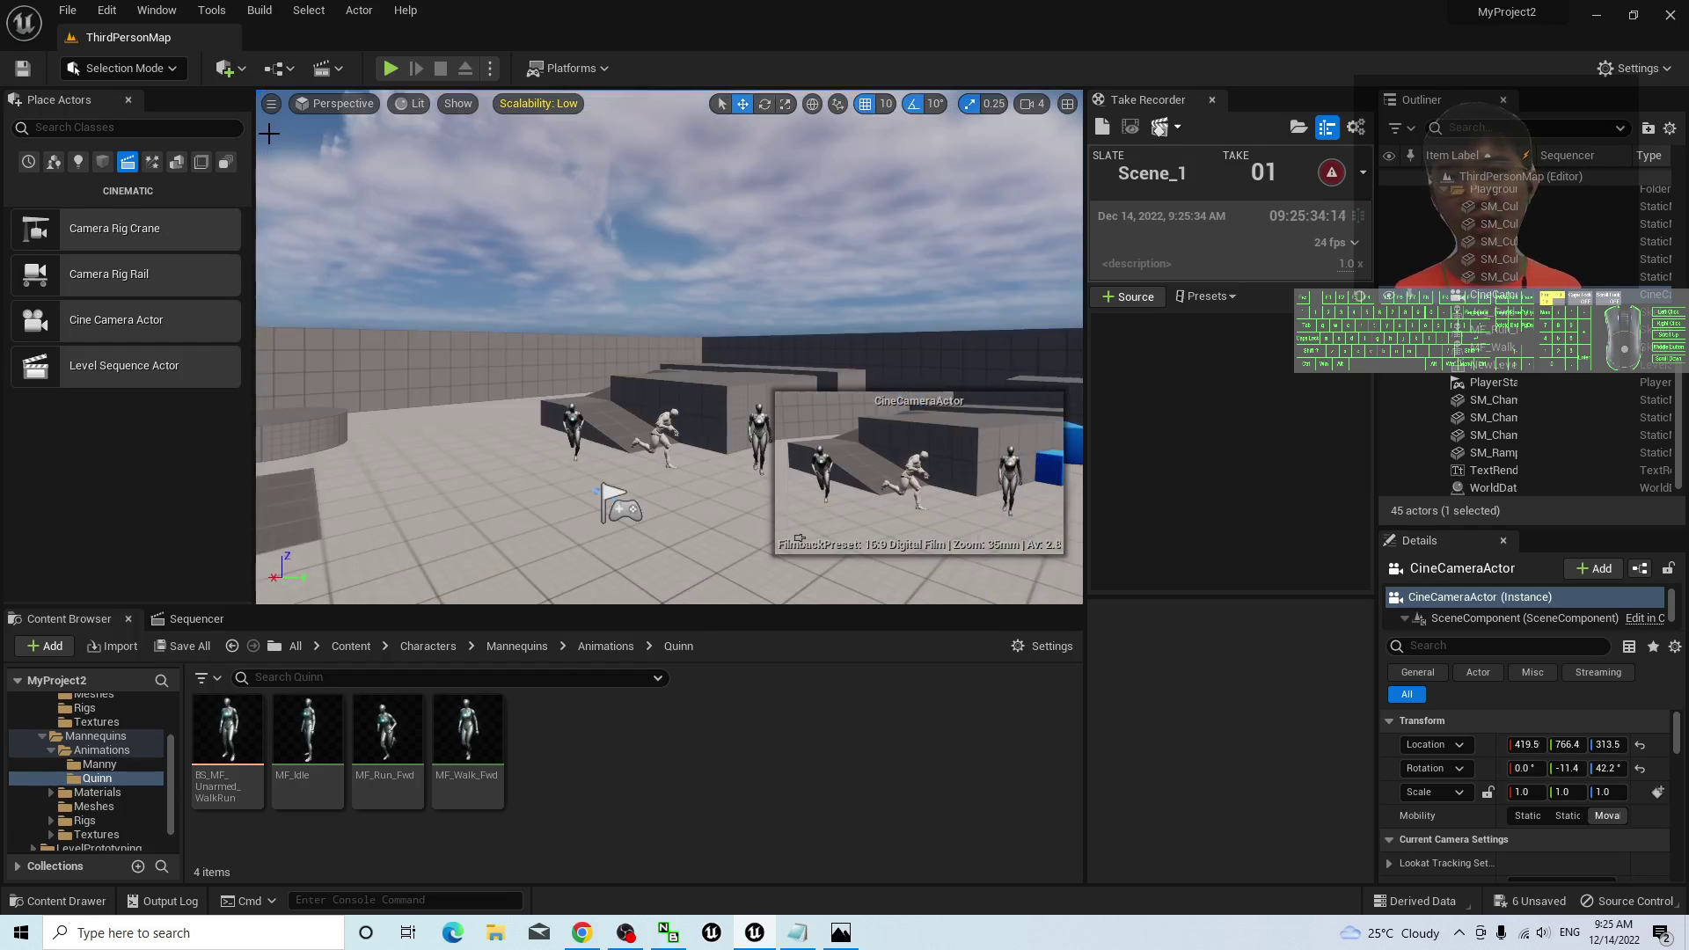
scroll(669, 480, down, 8)
right_drag(616, 485, 647, 391)
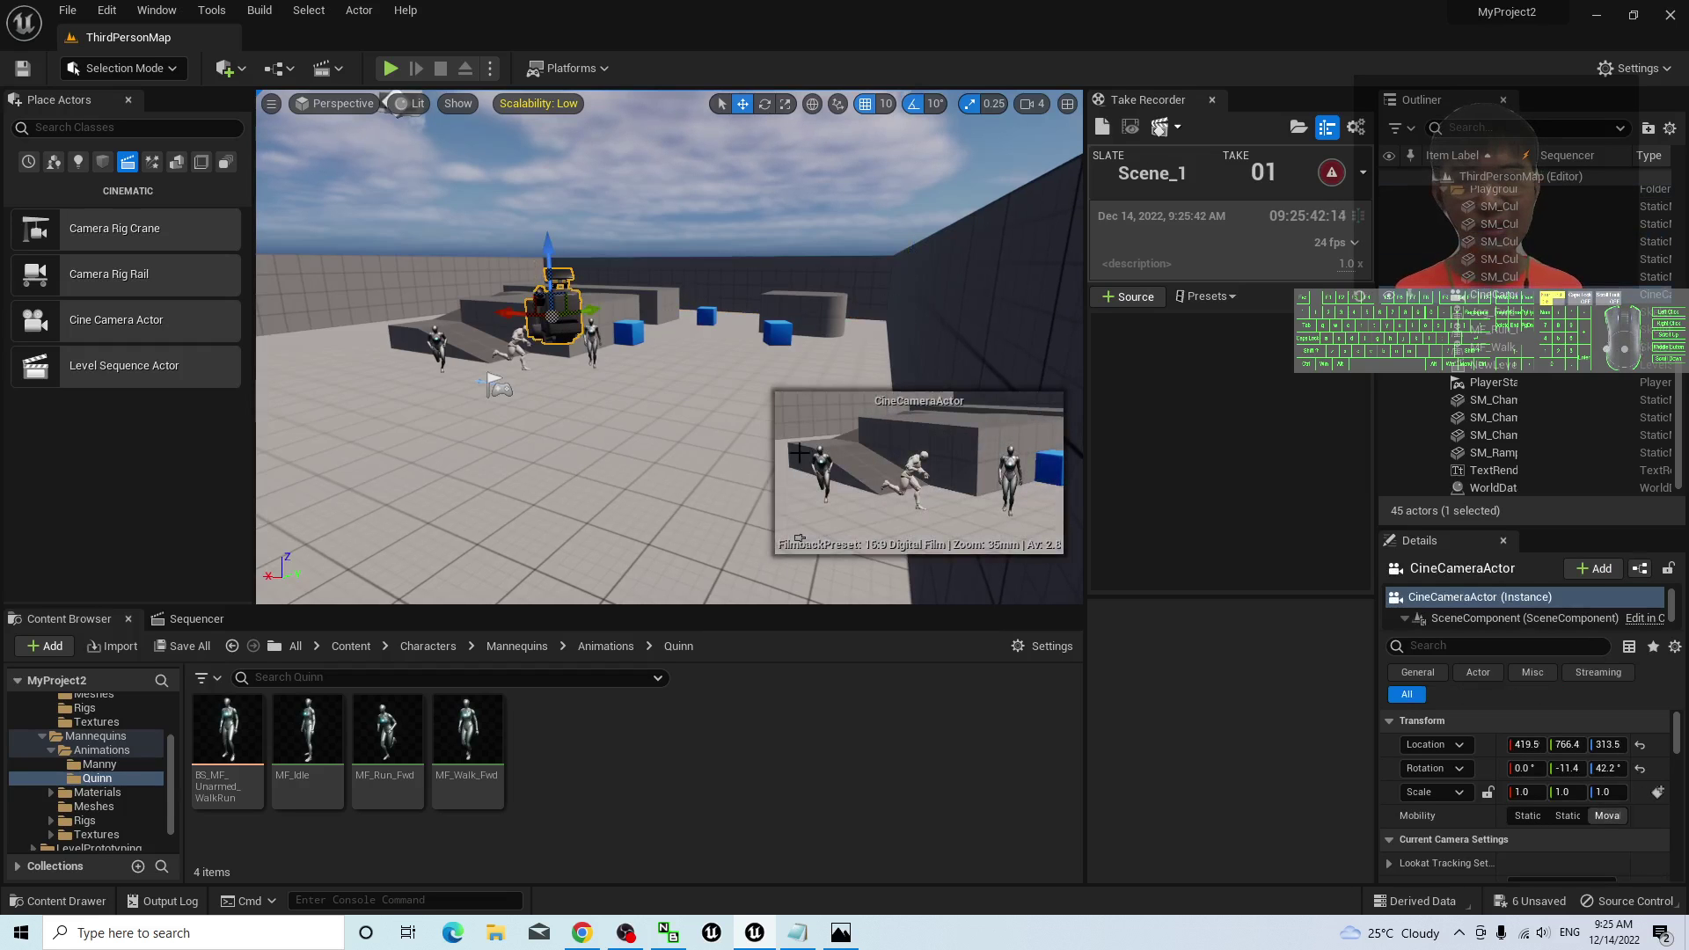
right_drag(924, 474, 879, 467)
- Add a Camera Cuts source in Take Recorder and add the CineCameraActor to the pending take in Sequencer
click(211, 621)
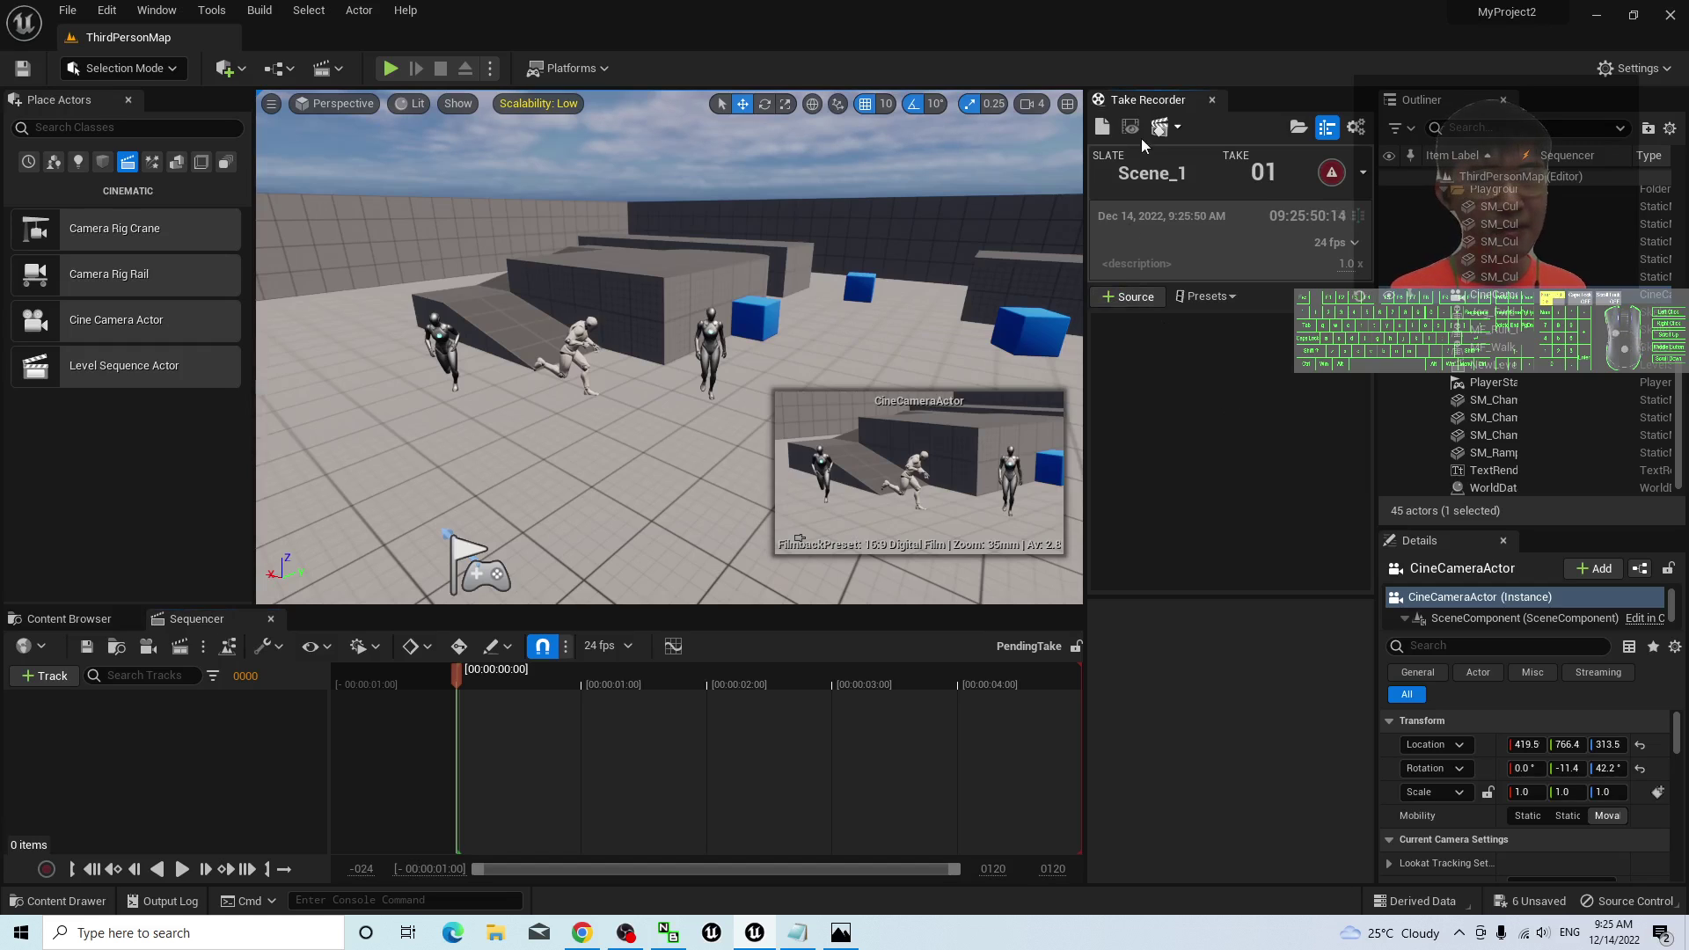
click(1130, 297)
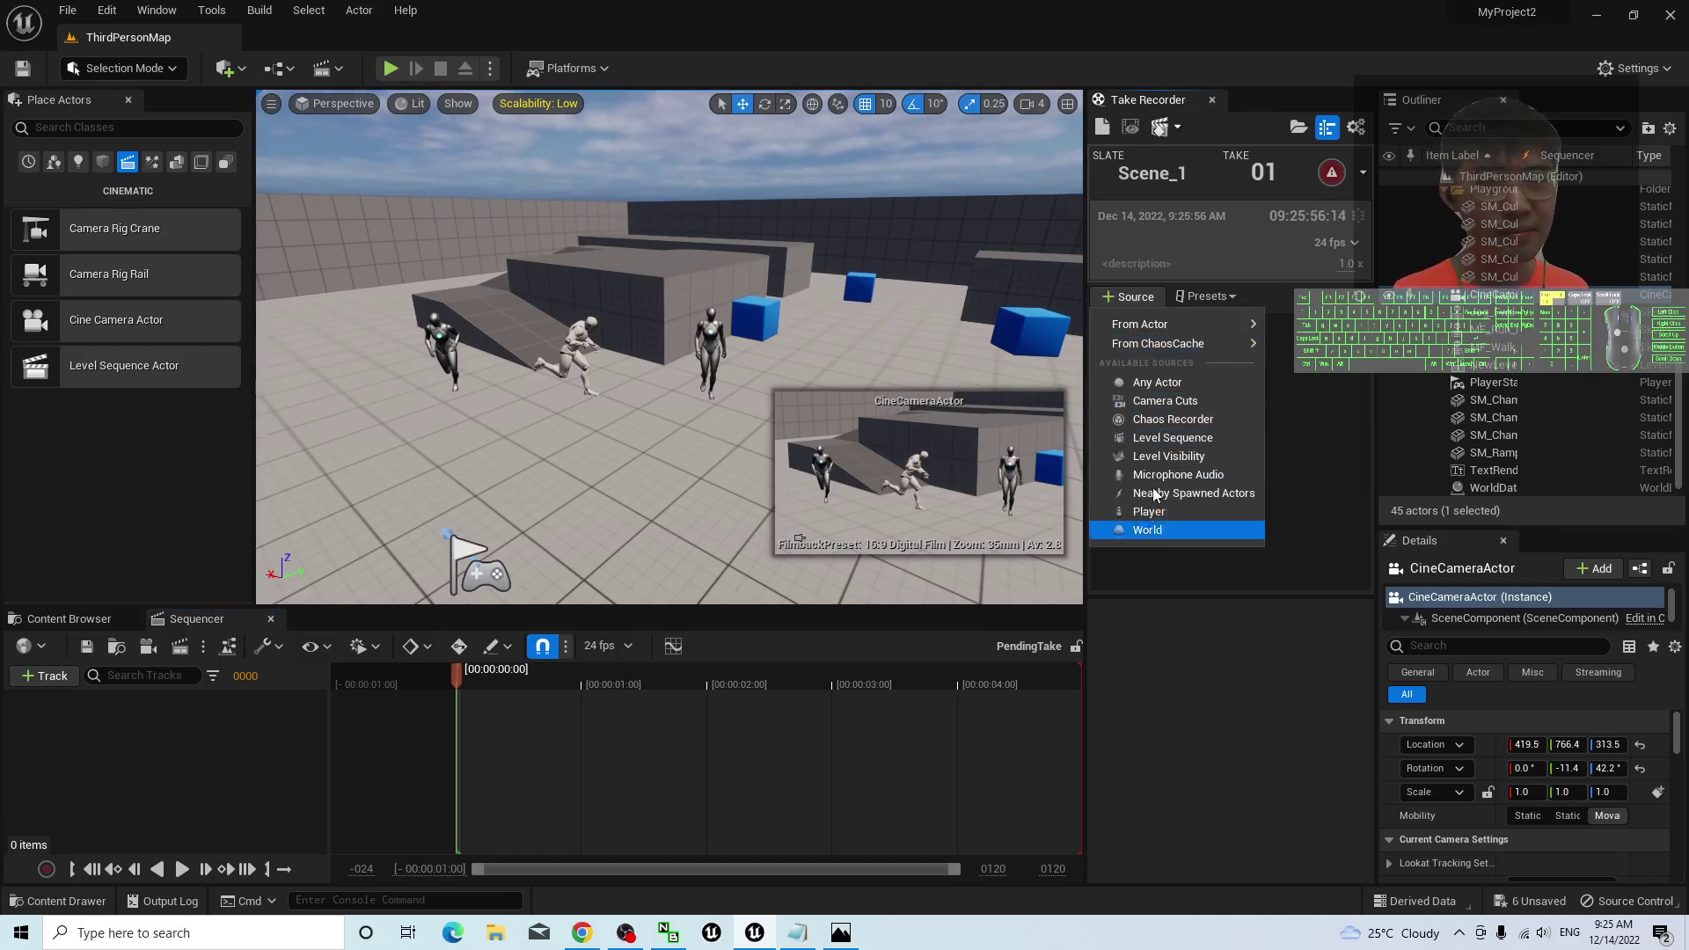
click(1170, 402)
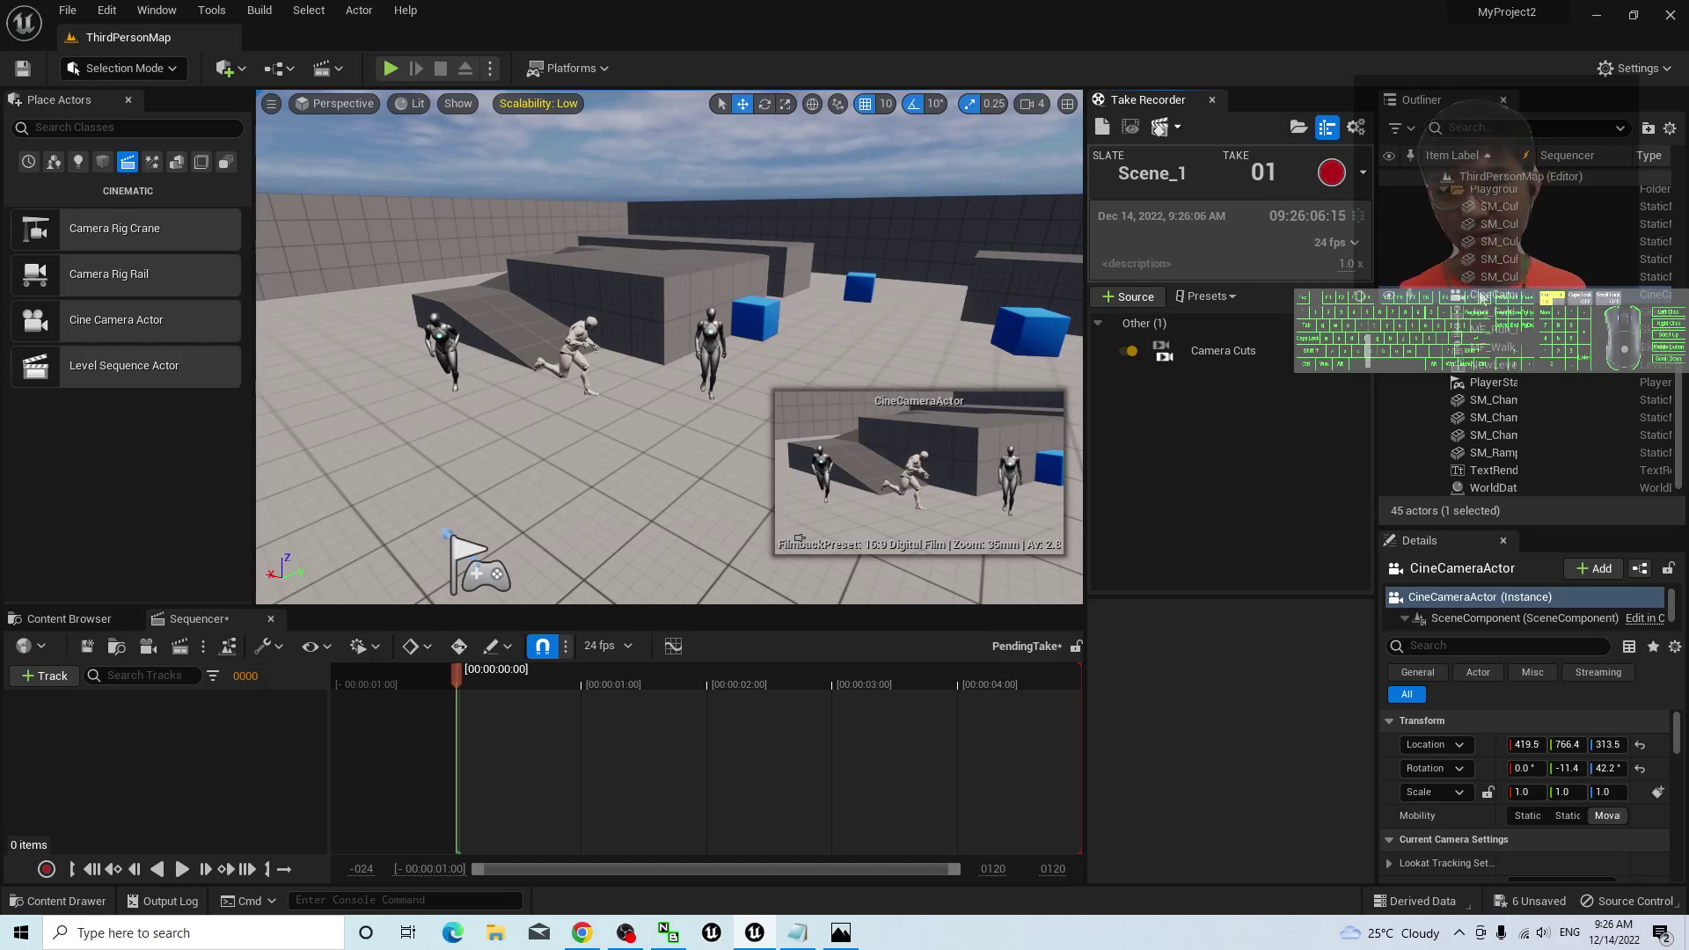
drag(1495, 297, 129, 739)
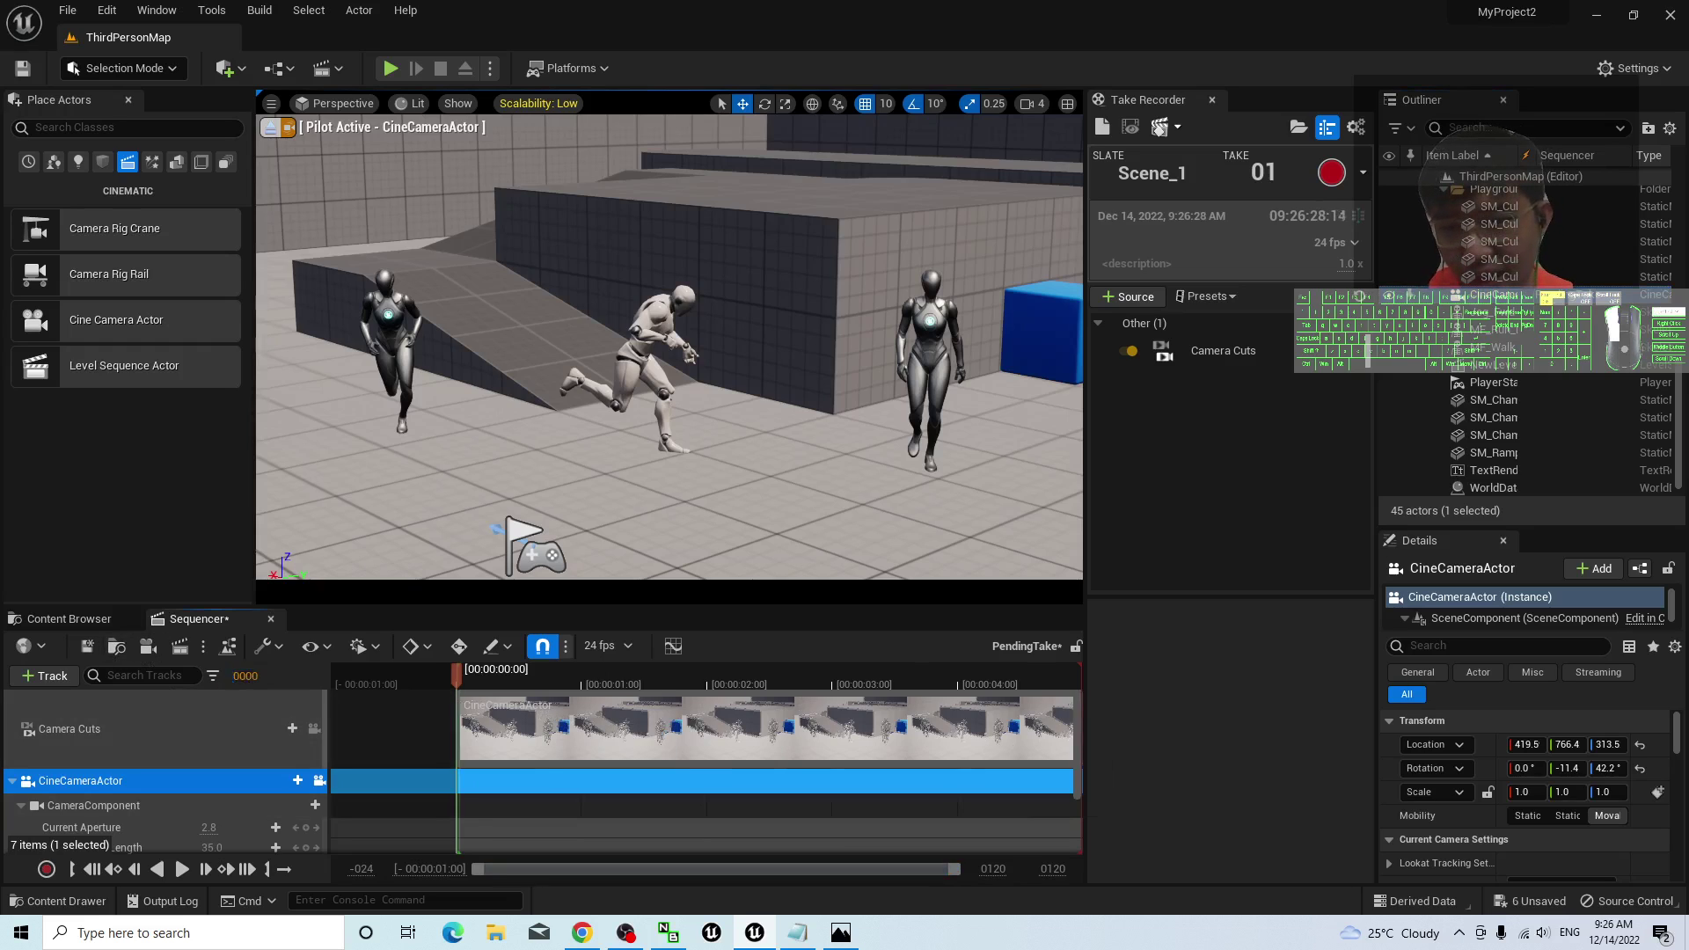
- Set the playhead to 00:00:30:15 and extend the playback range end and the camera cut section to it
drag(246, 676, 292, 676)
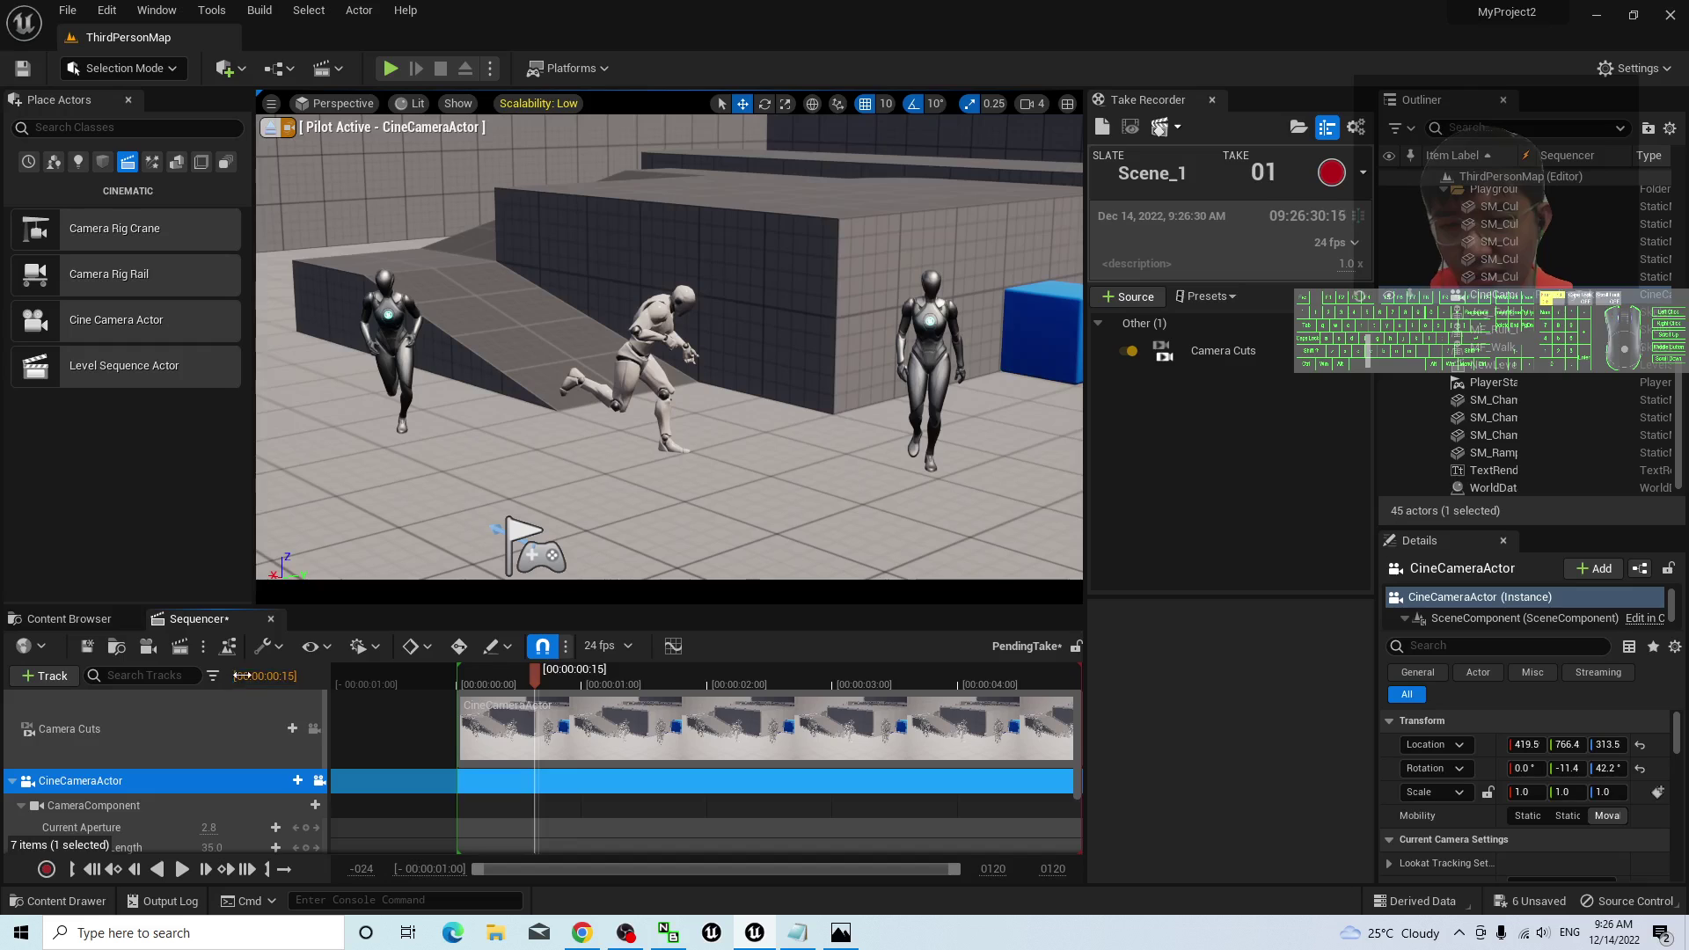
click(264, 675)
click(280, 676)
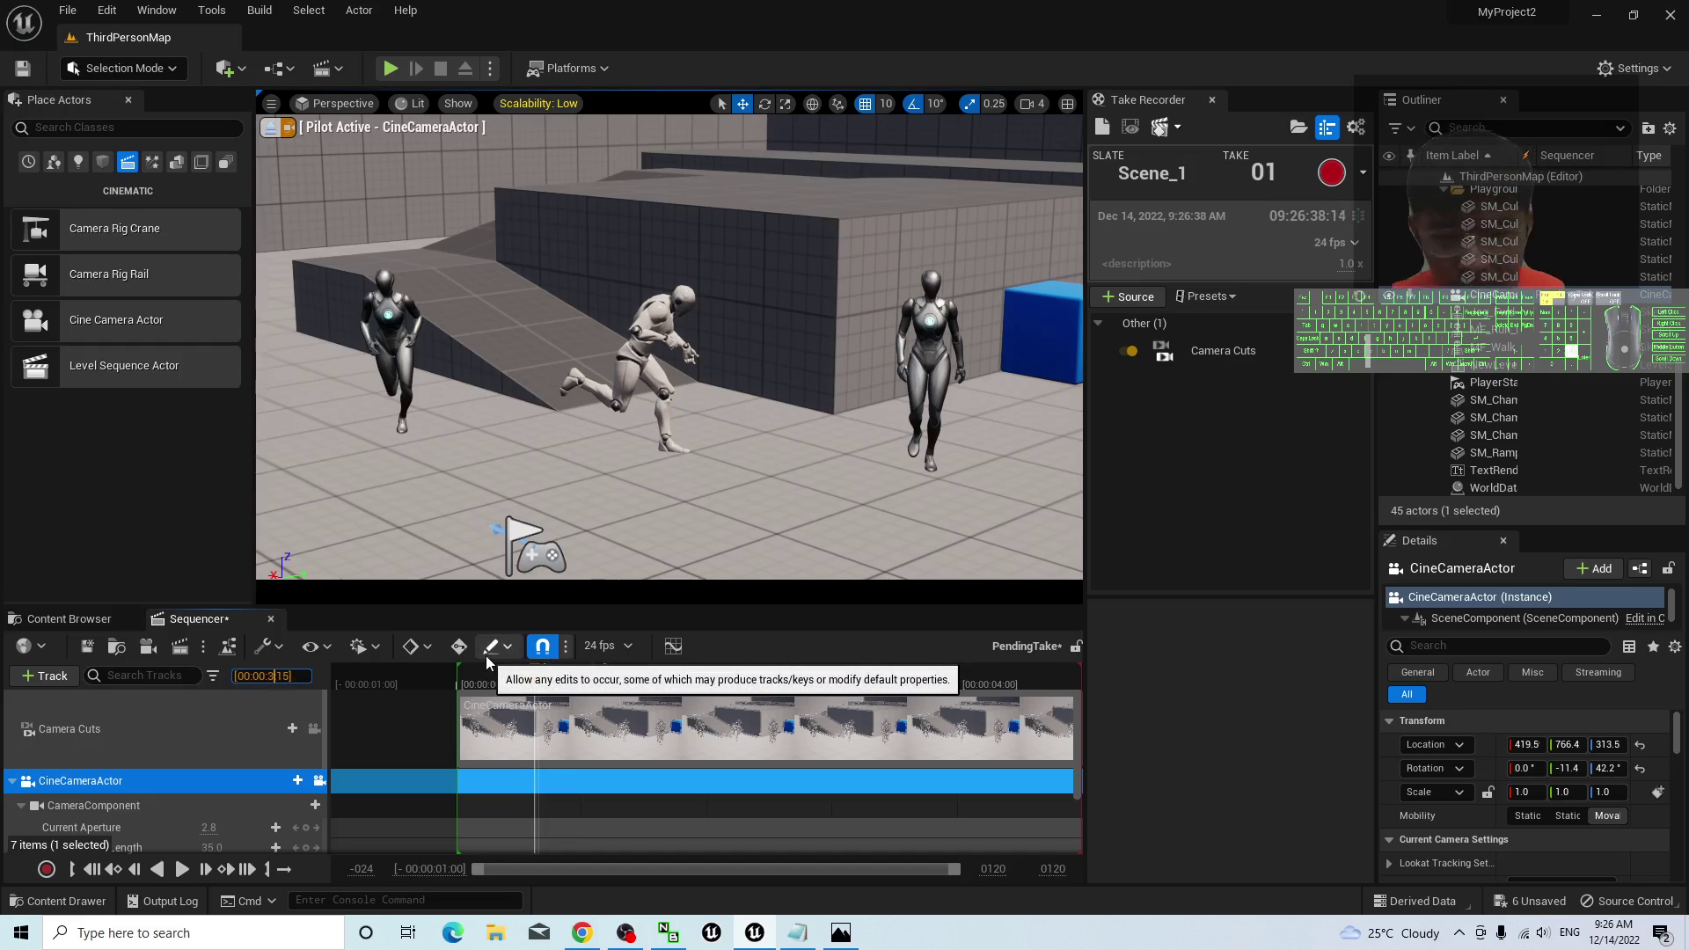
key(Return)
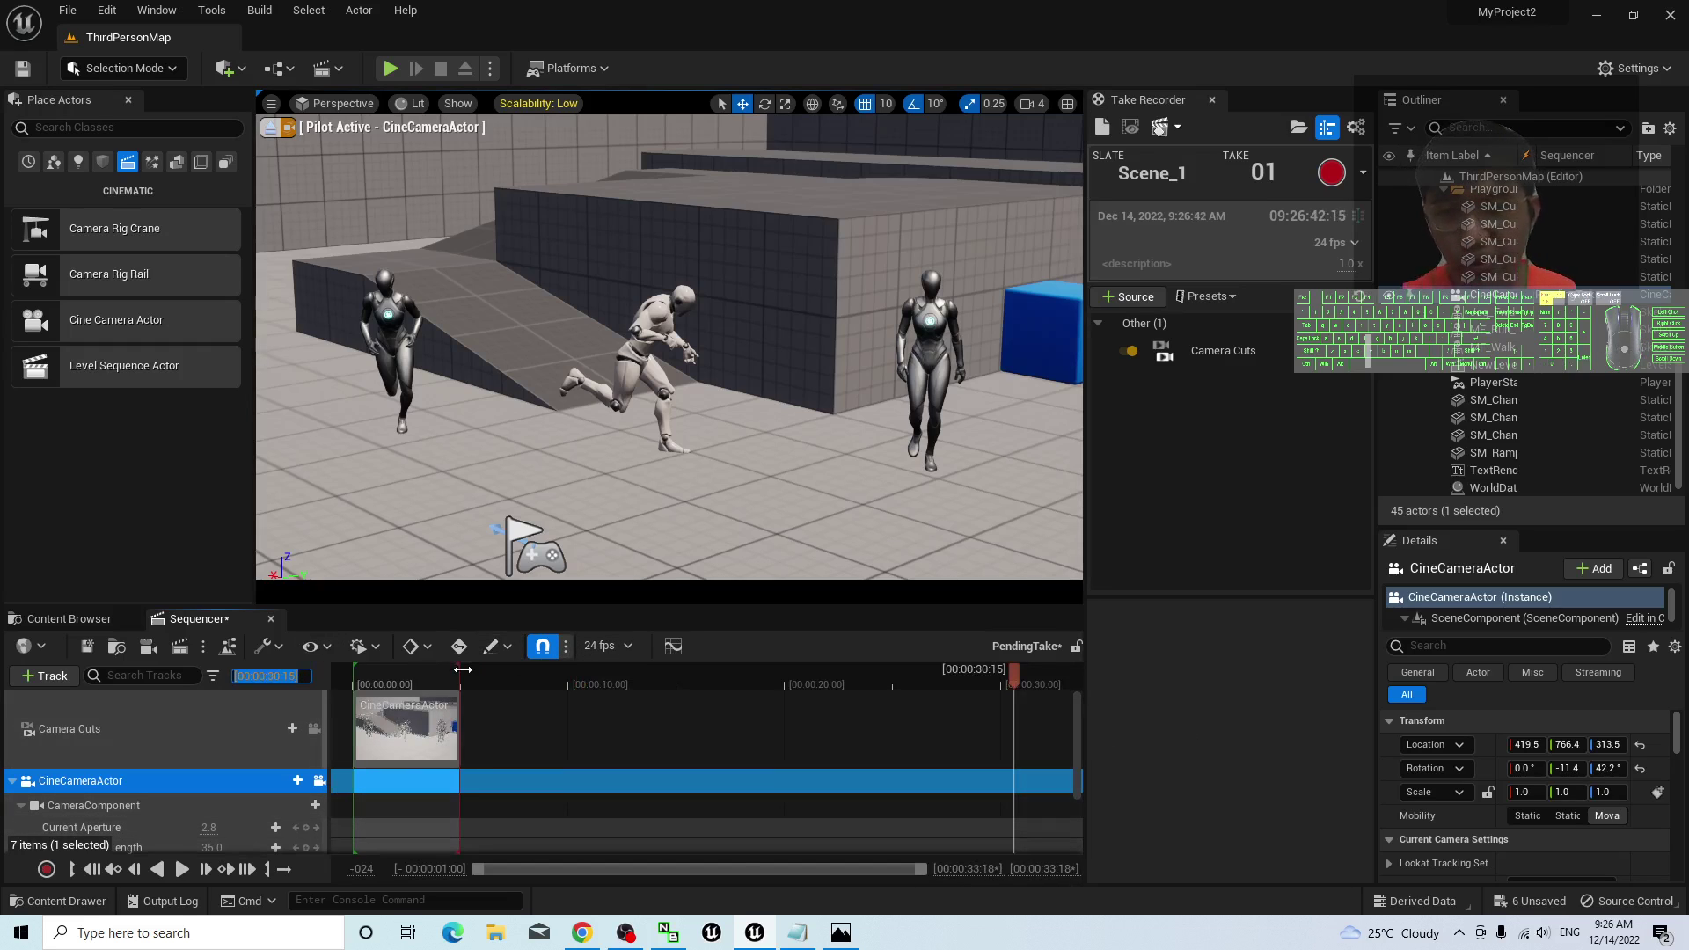
drag(462, 670, 1008, 675)
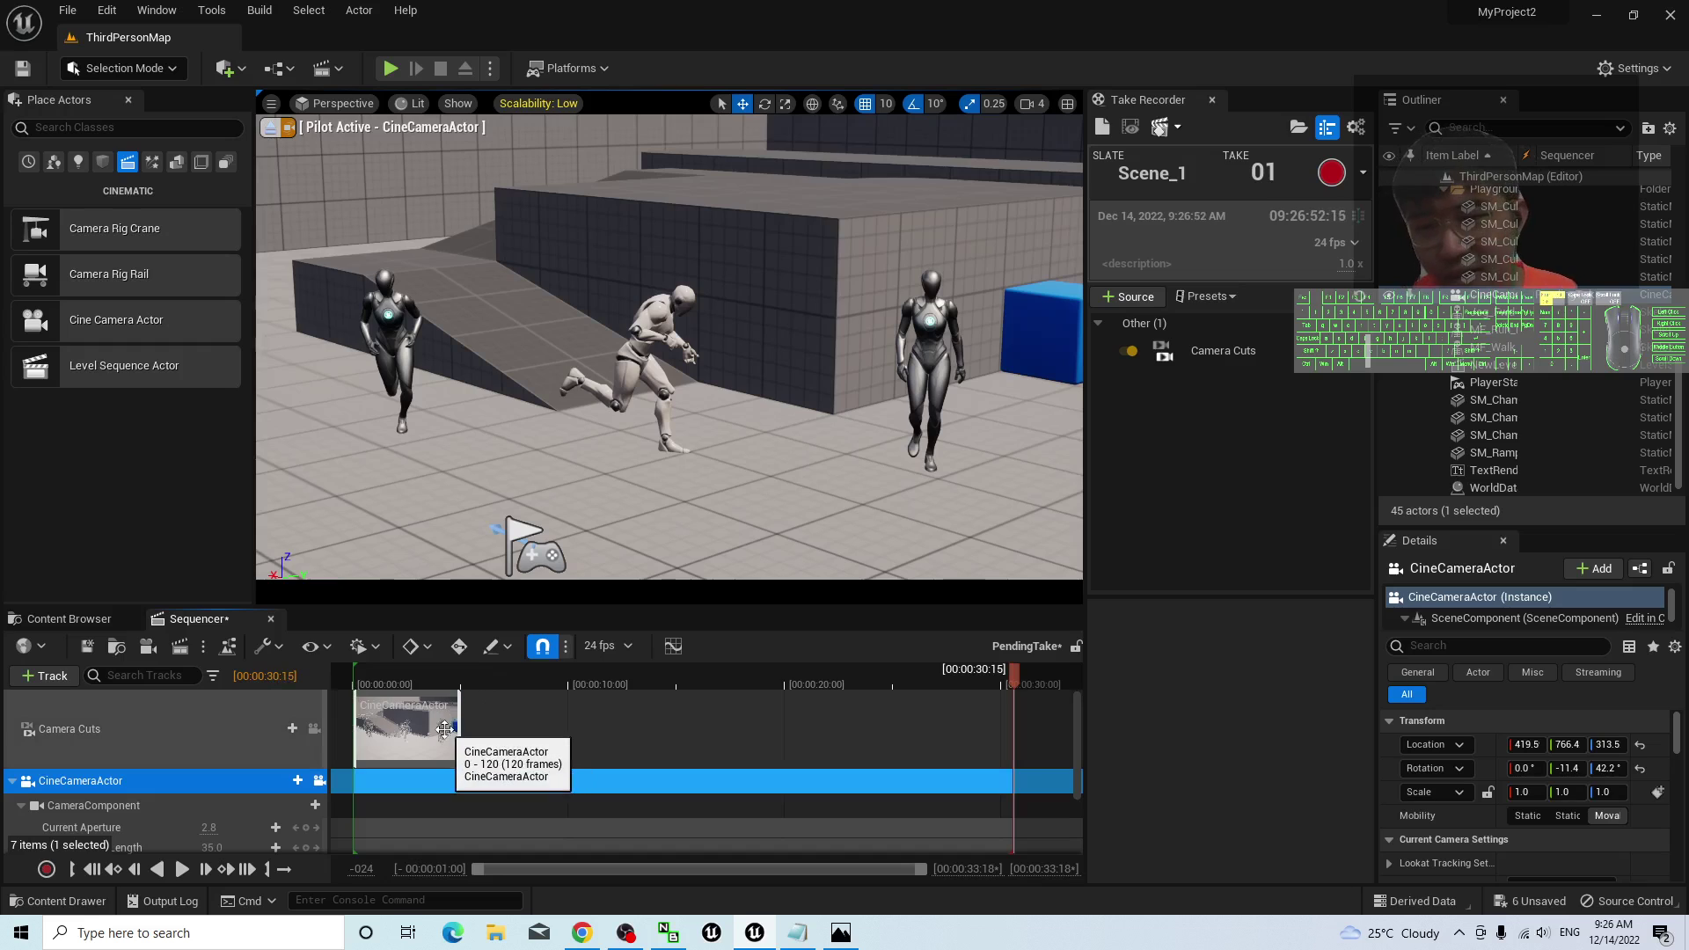
drag(456, 728, 1013, 715)
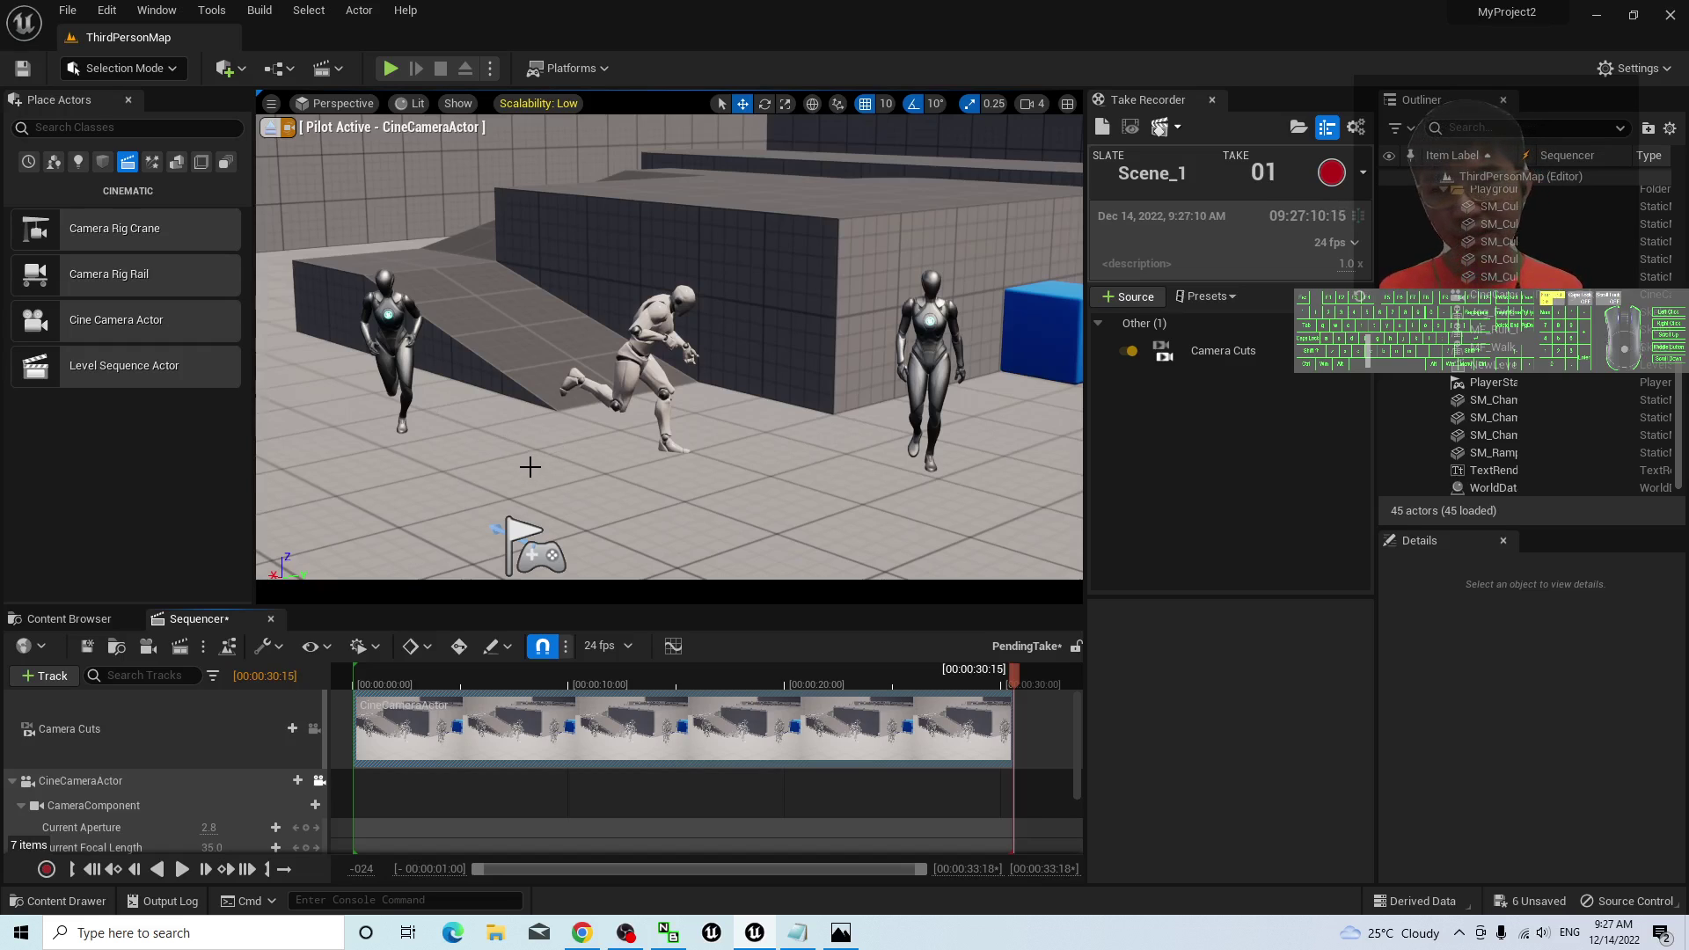
- Open the movie render settings with Video Sequence (avi) as the image output format and set the resolution to 1280 x 720 (16:9)
click(180, 649)
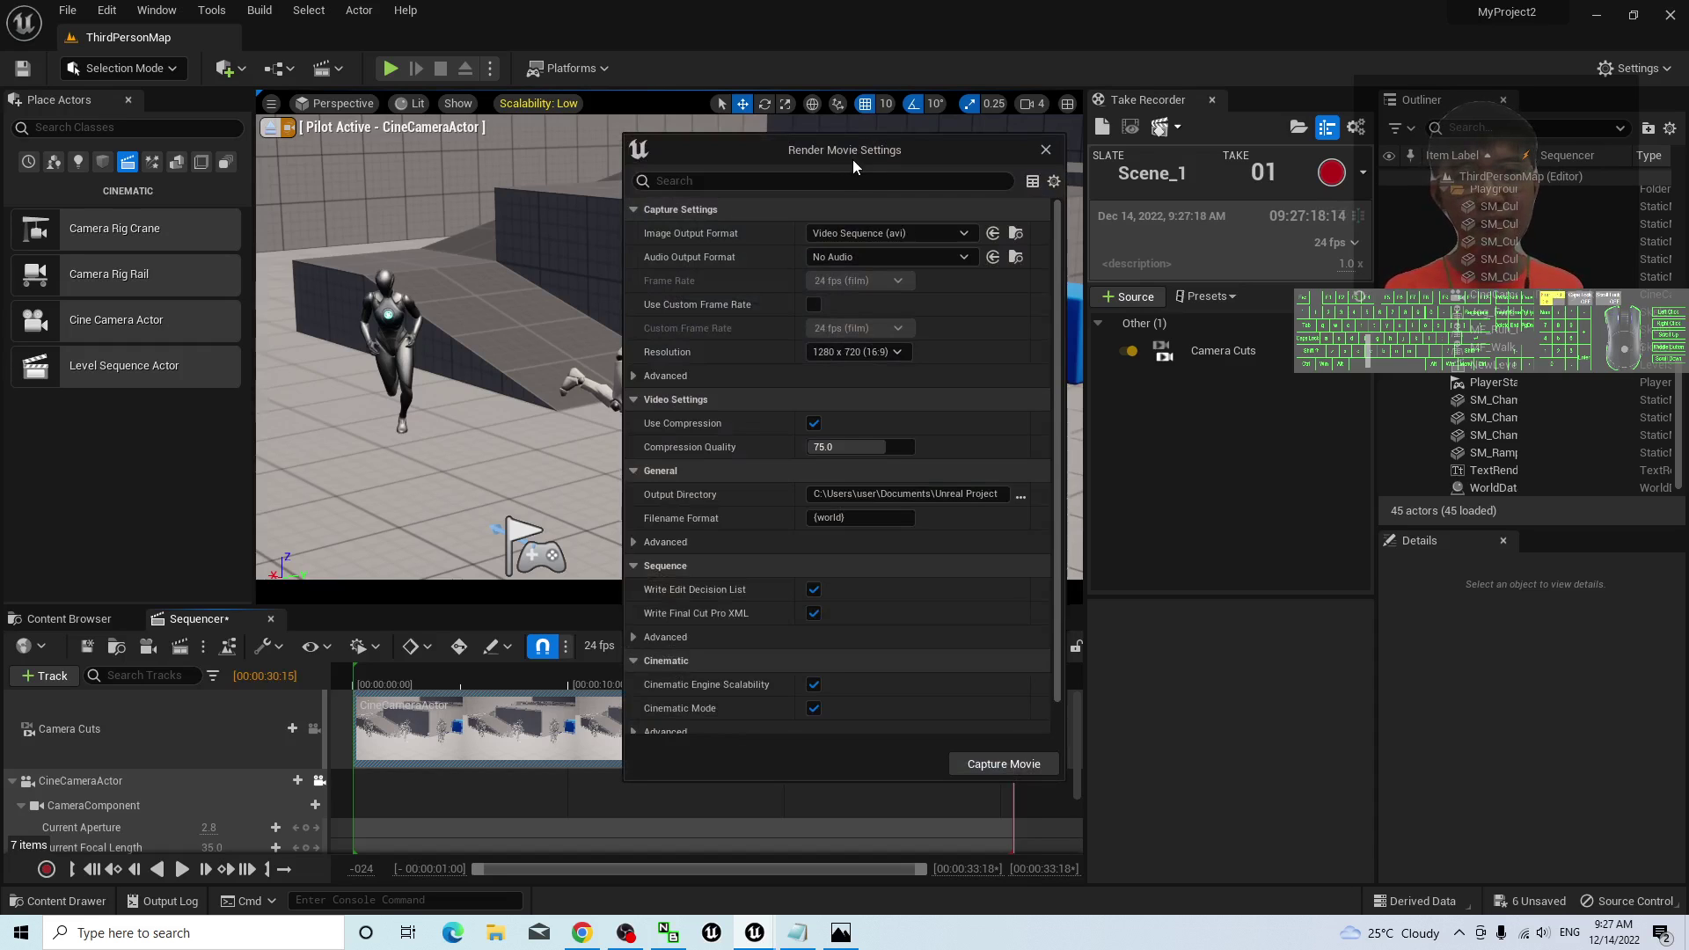
drag(852, 160, 1139, 218)
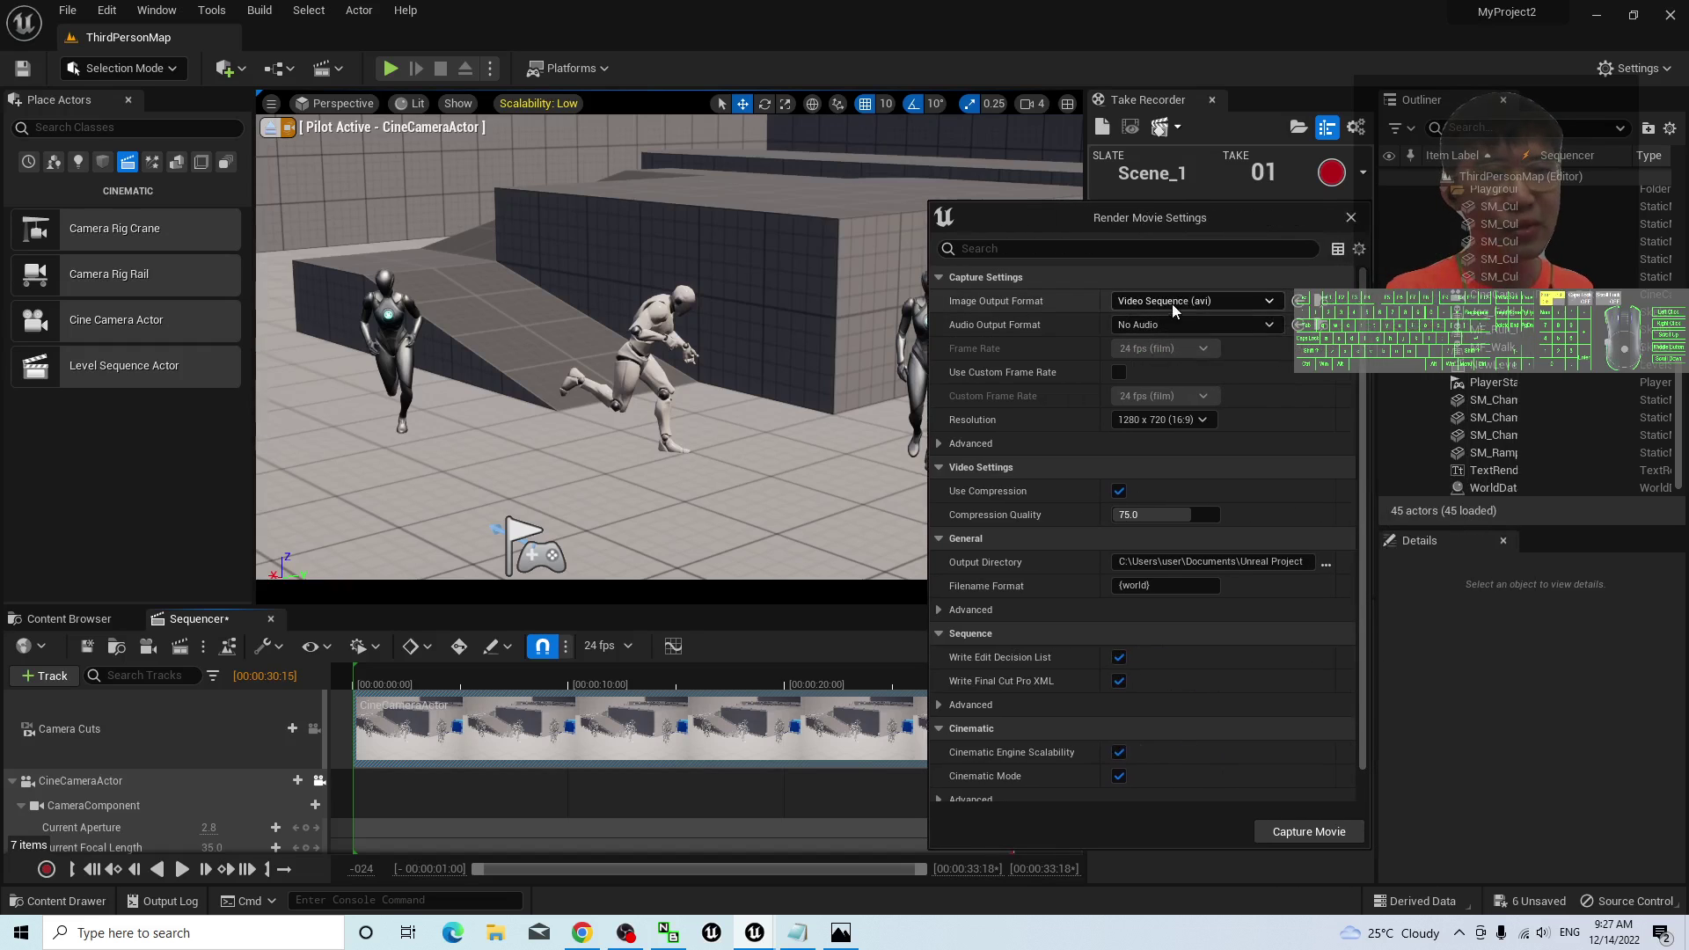
click(1269, 303)
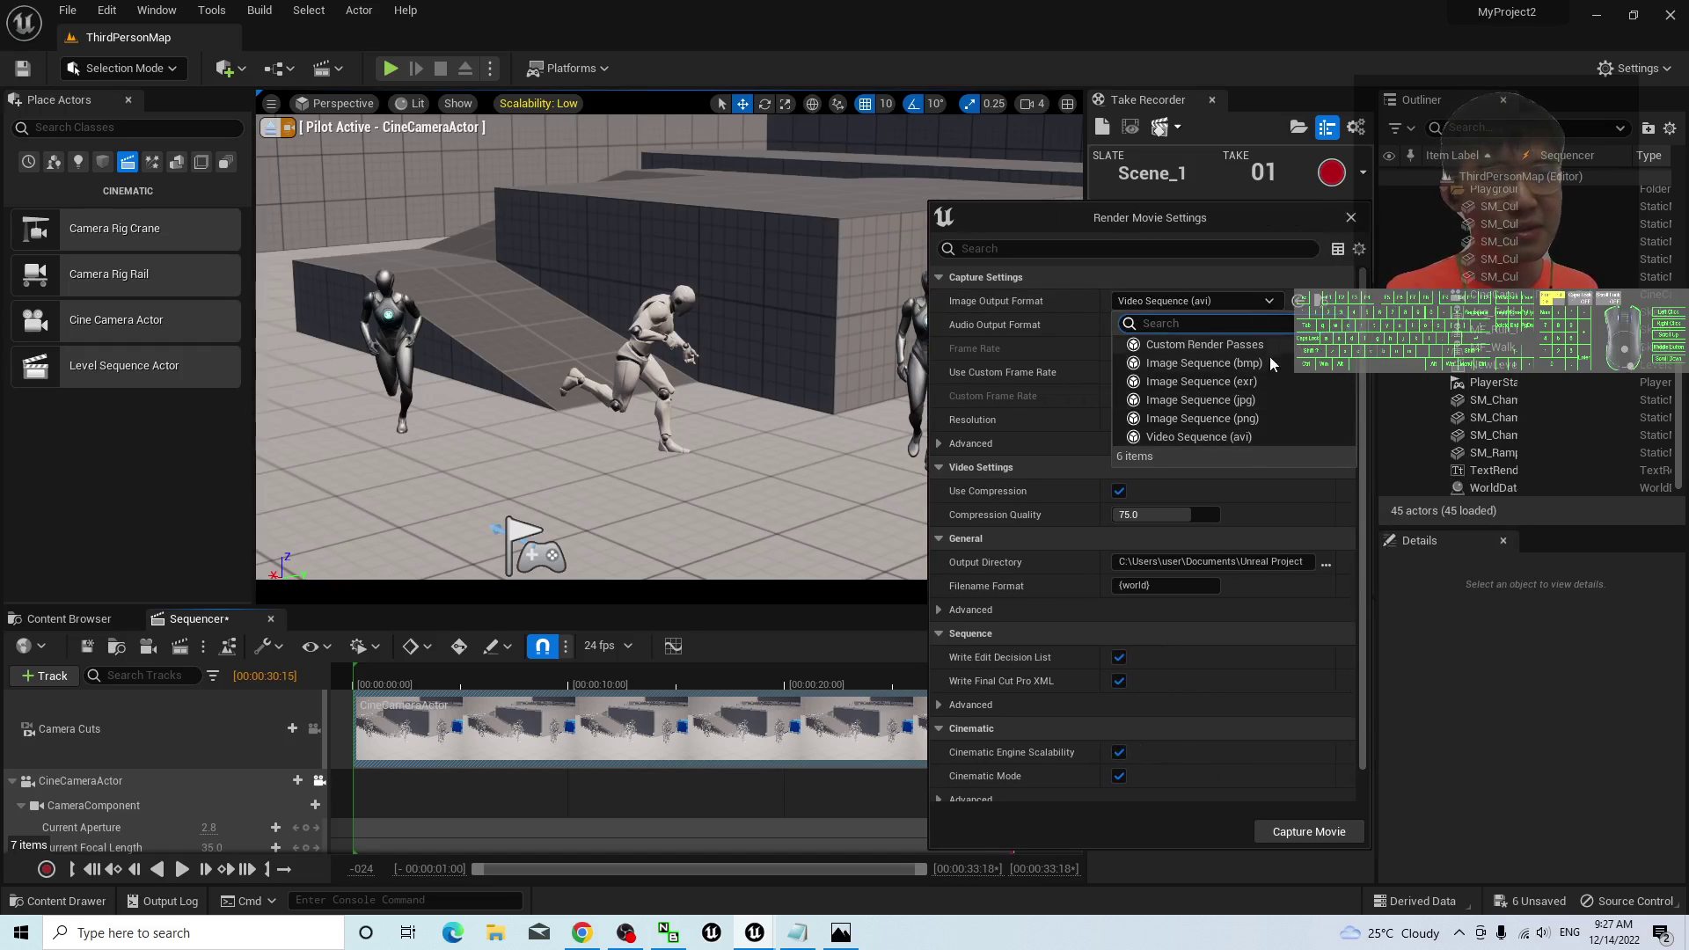
click(1221, 278)
click(1069, 278)
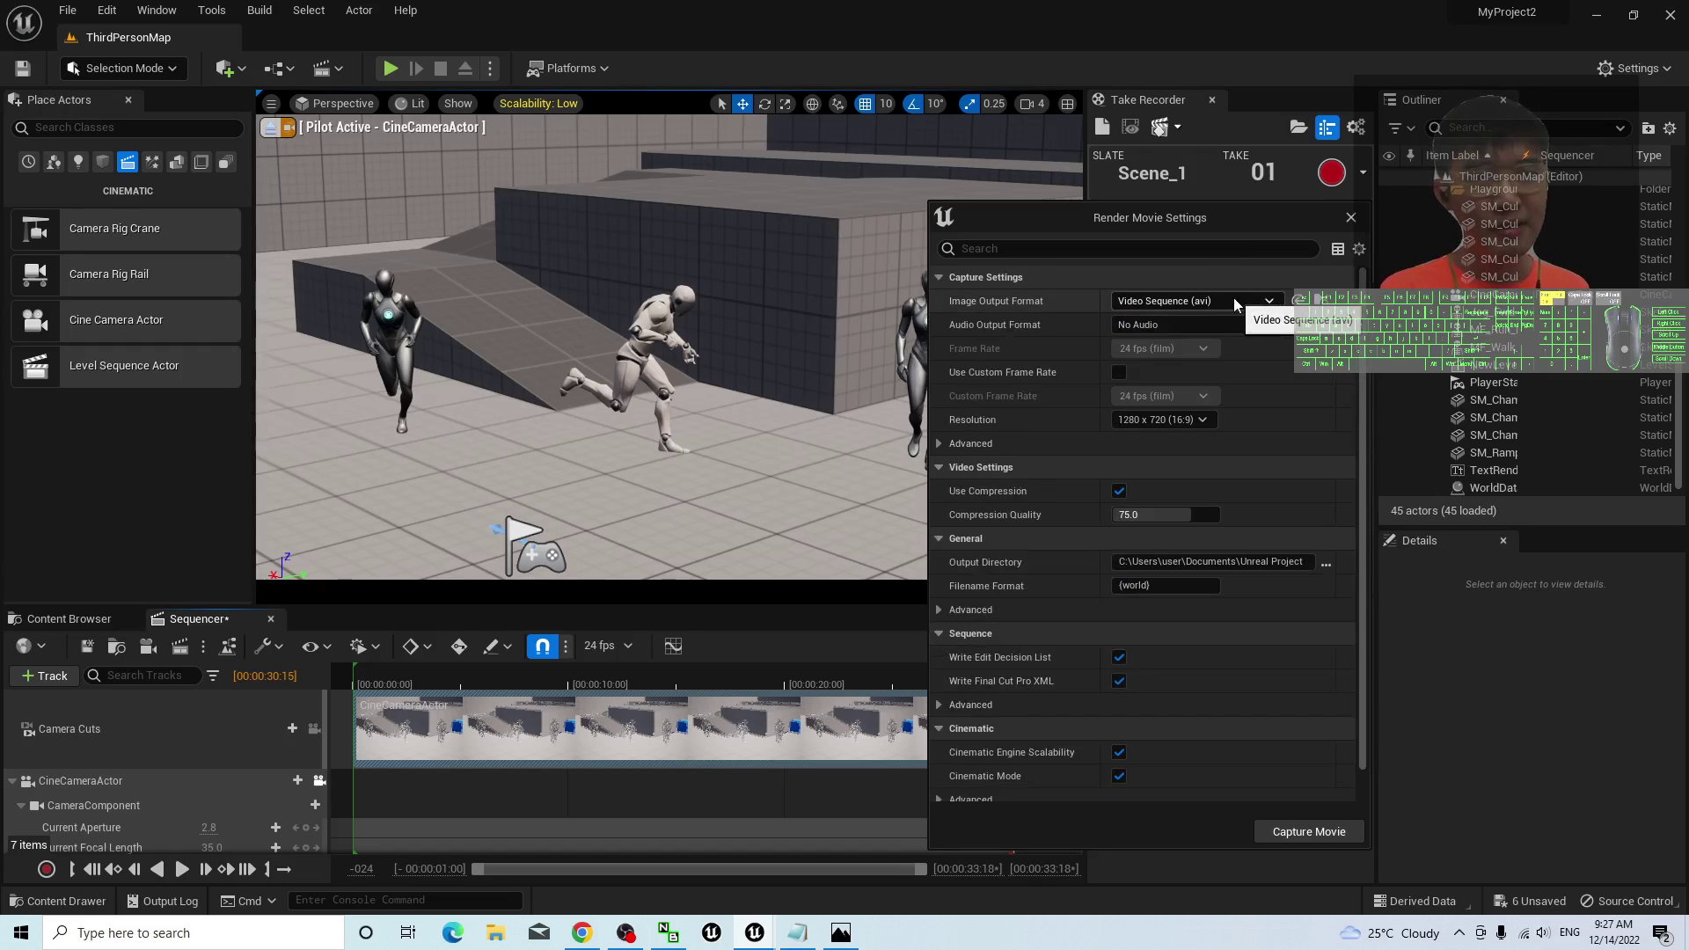
click(1185, 418)
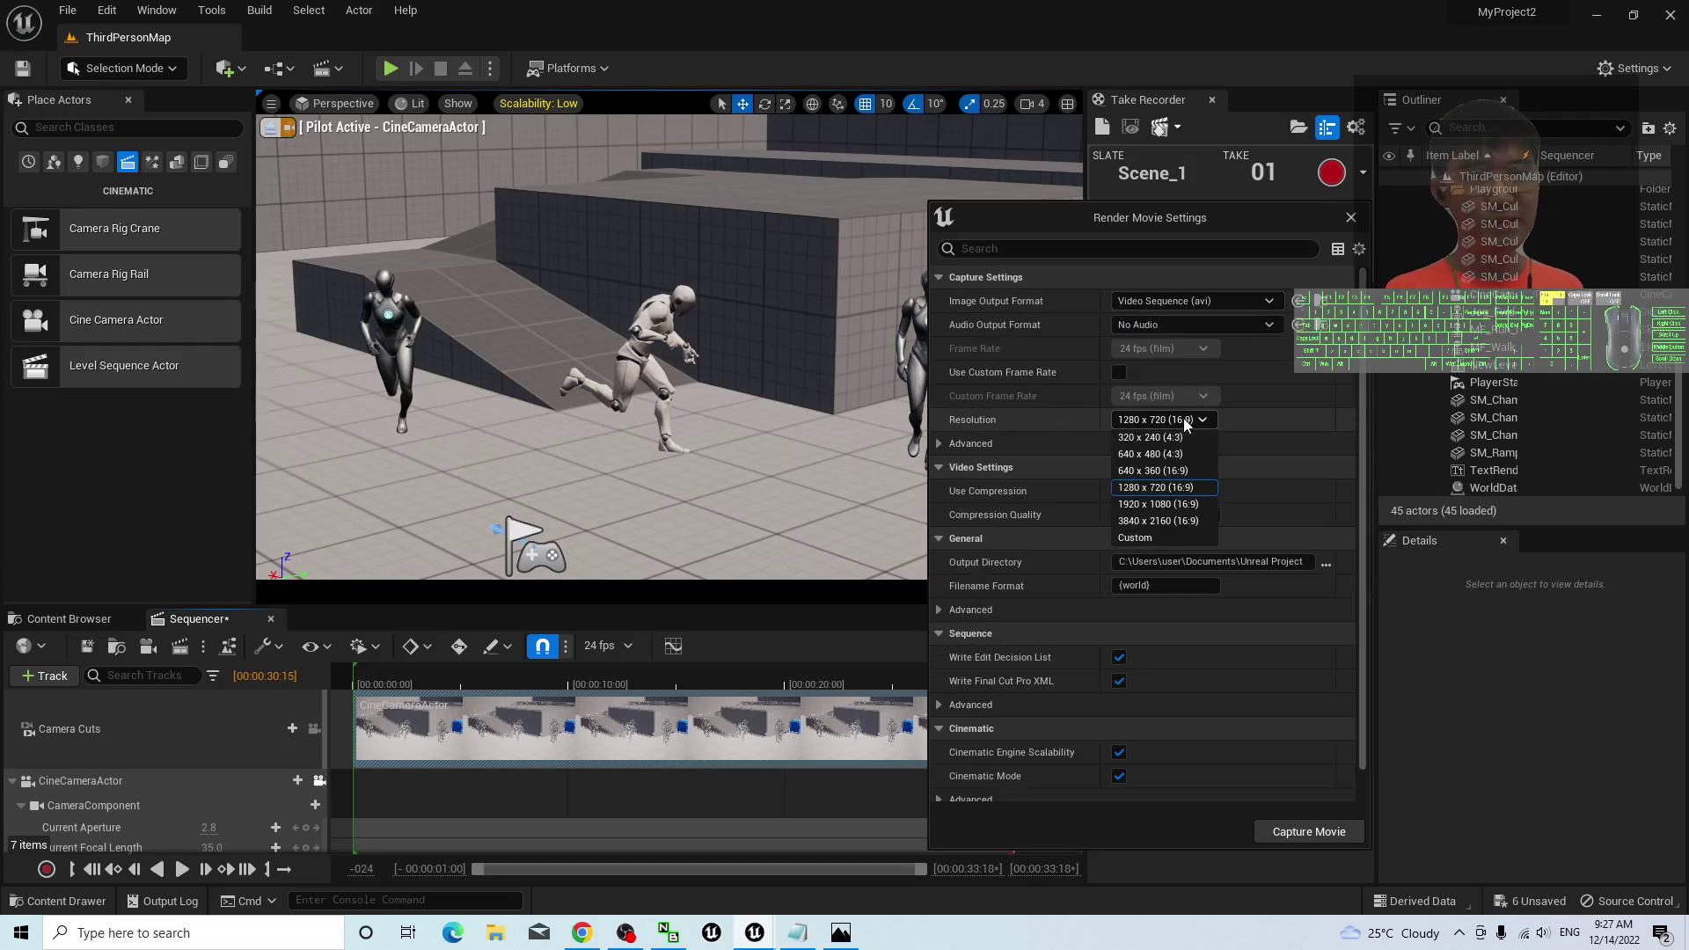
click(1151, 488)
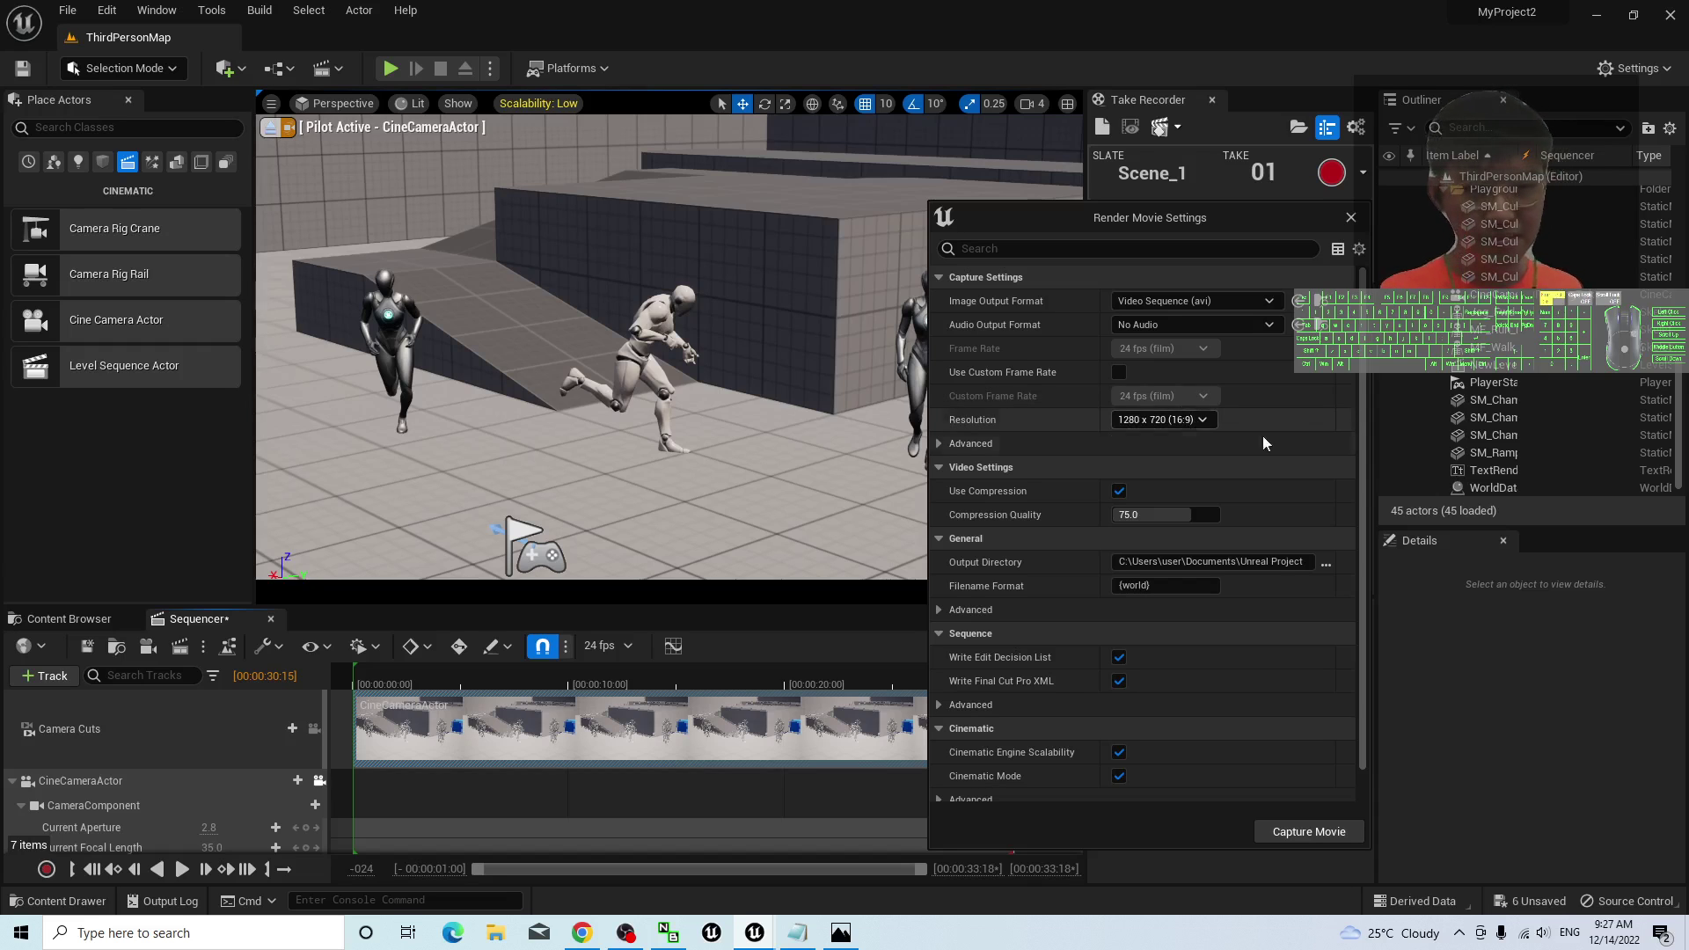
- Create a folder named "video render" on the Desktop and use it as the render's output directory
scroll(1143, 466, down, 1)
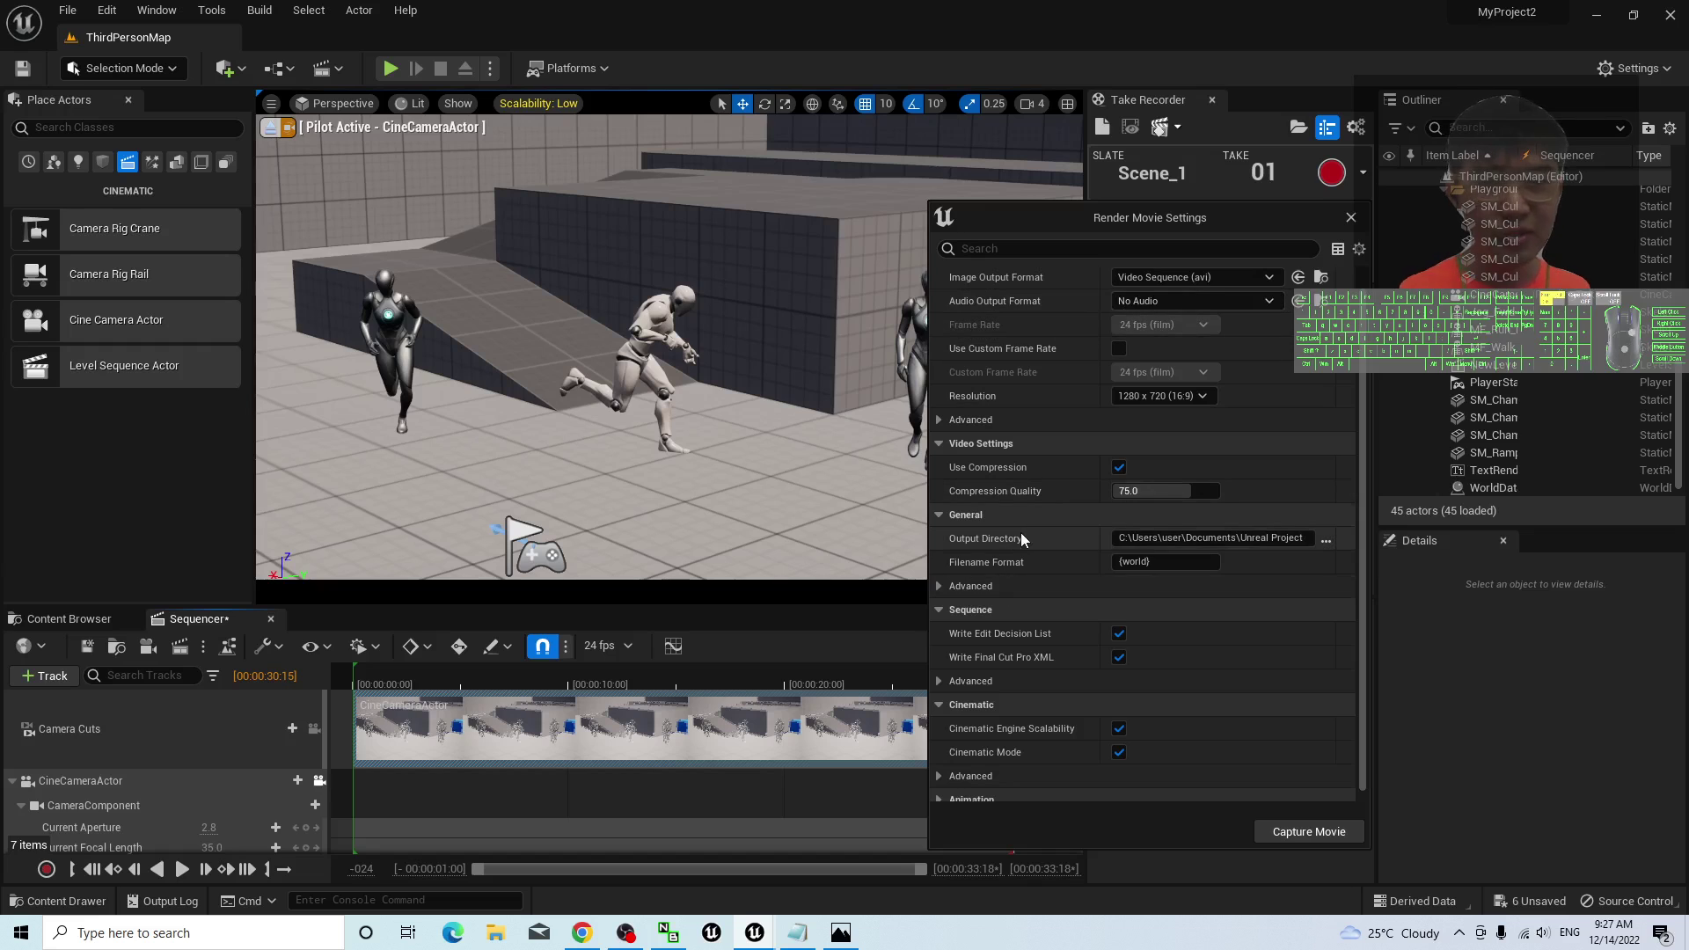
click(1327, 541)
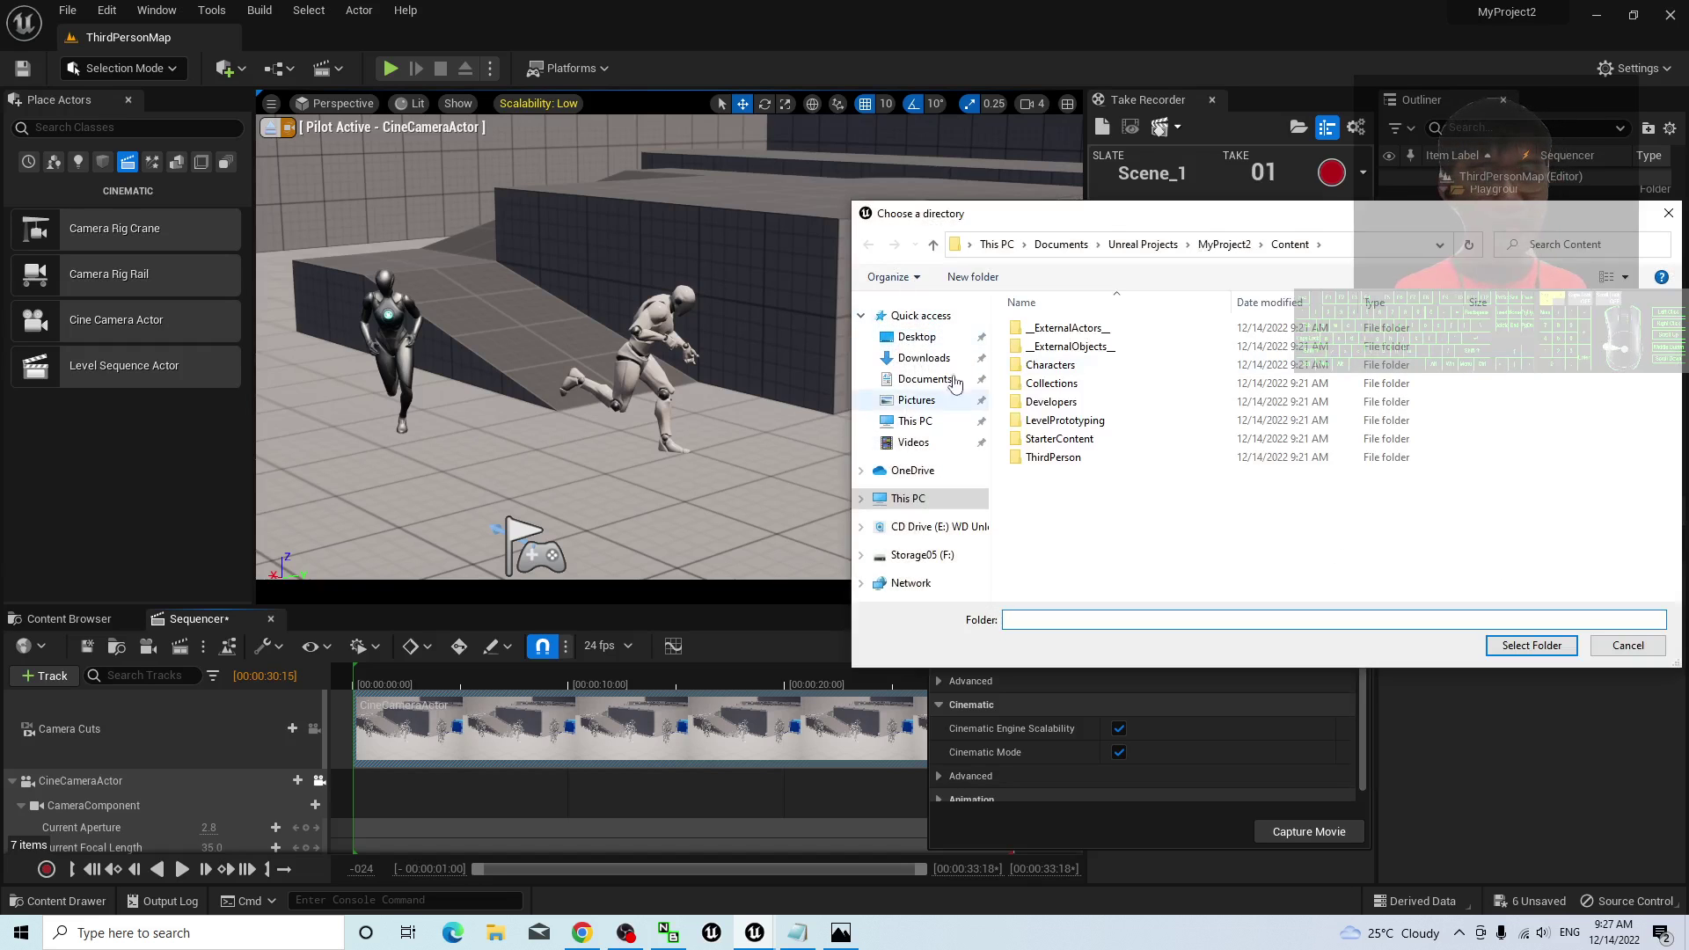
click(919, 343)
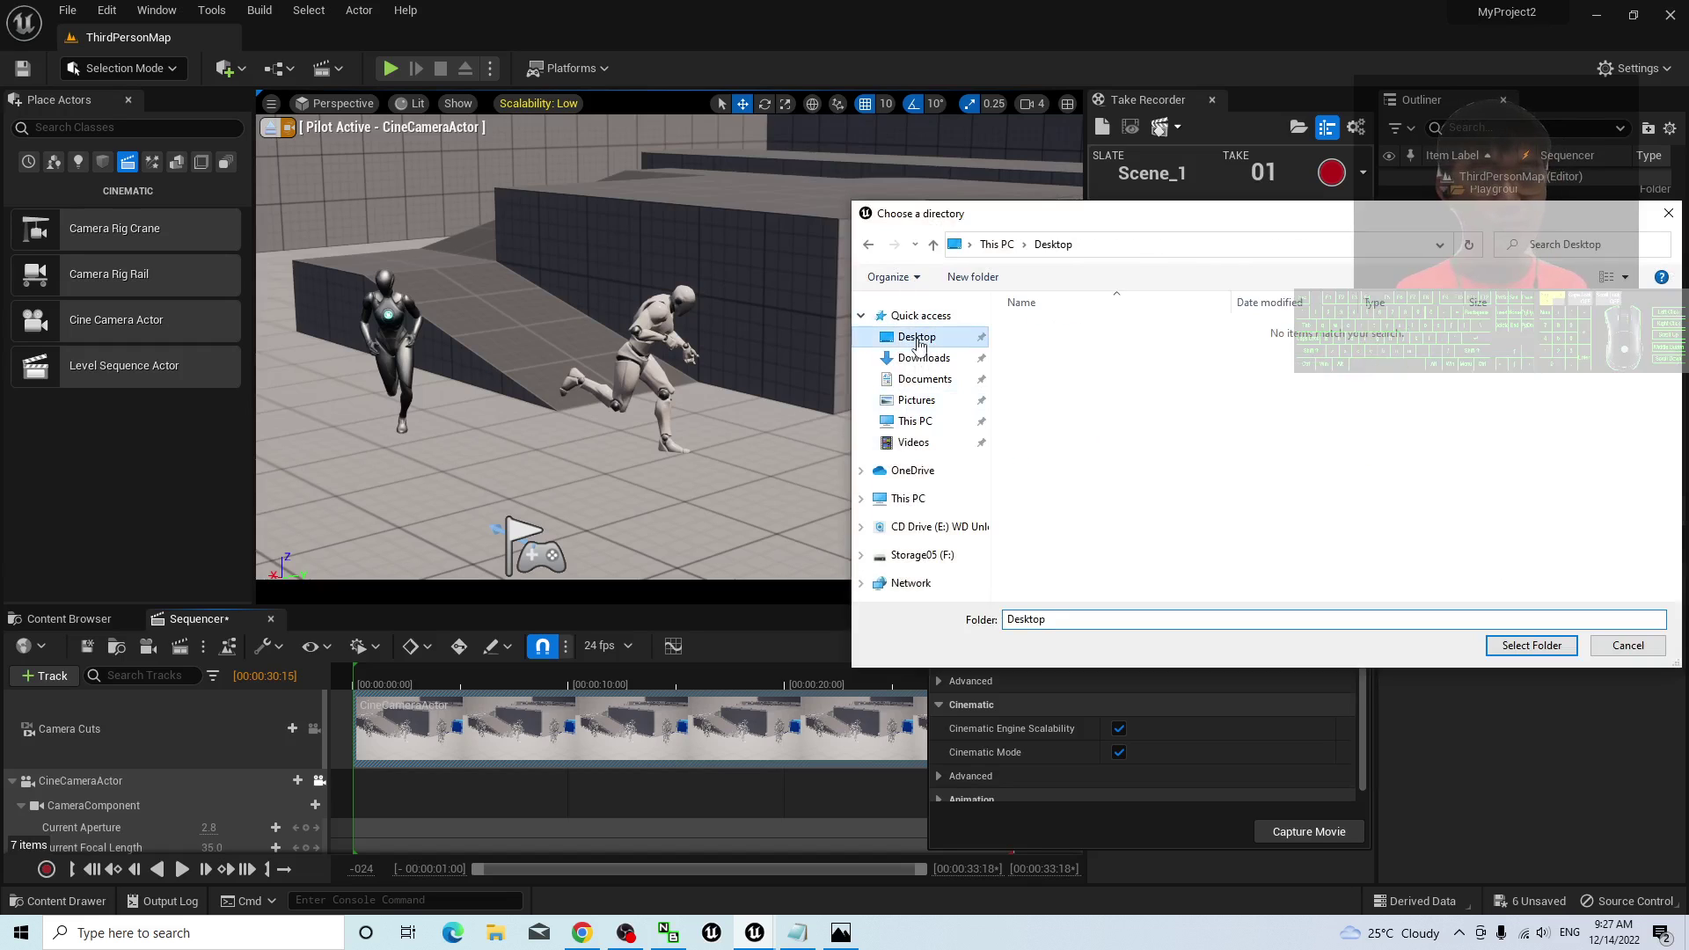
right_click(1056, 385)
mouse_move(1170, 589)
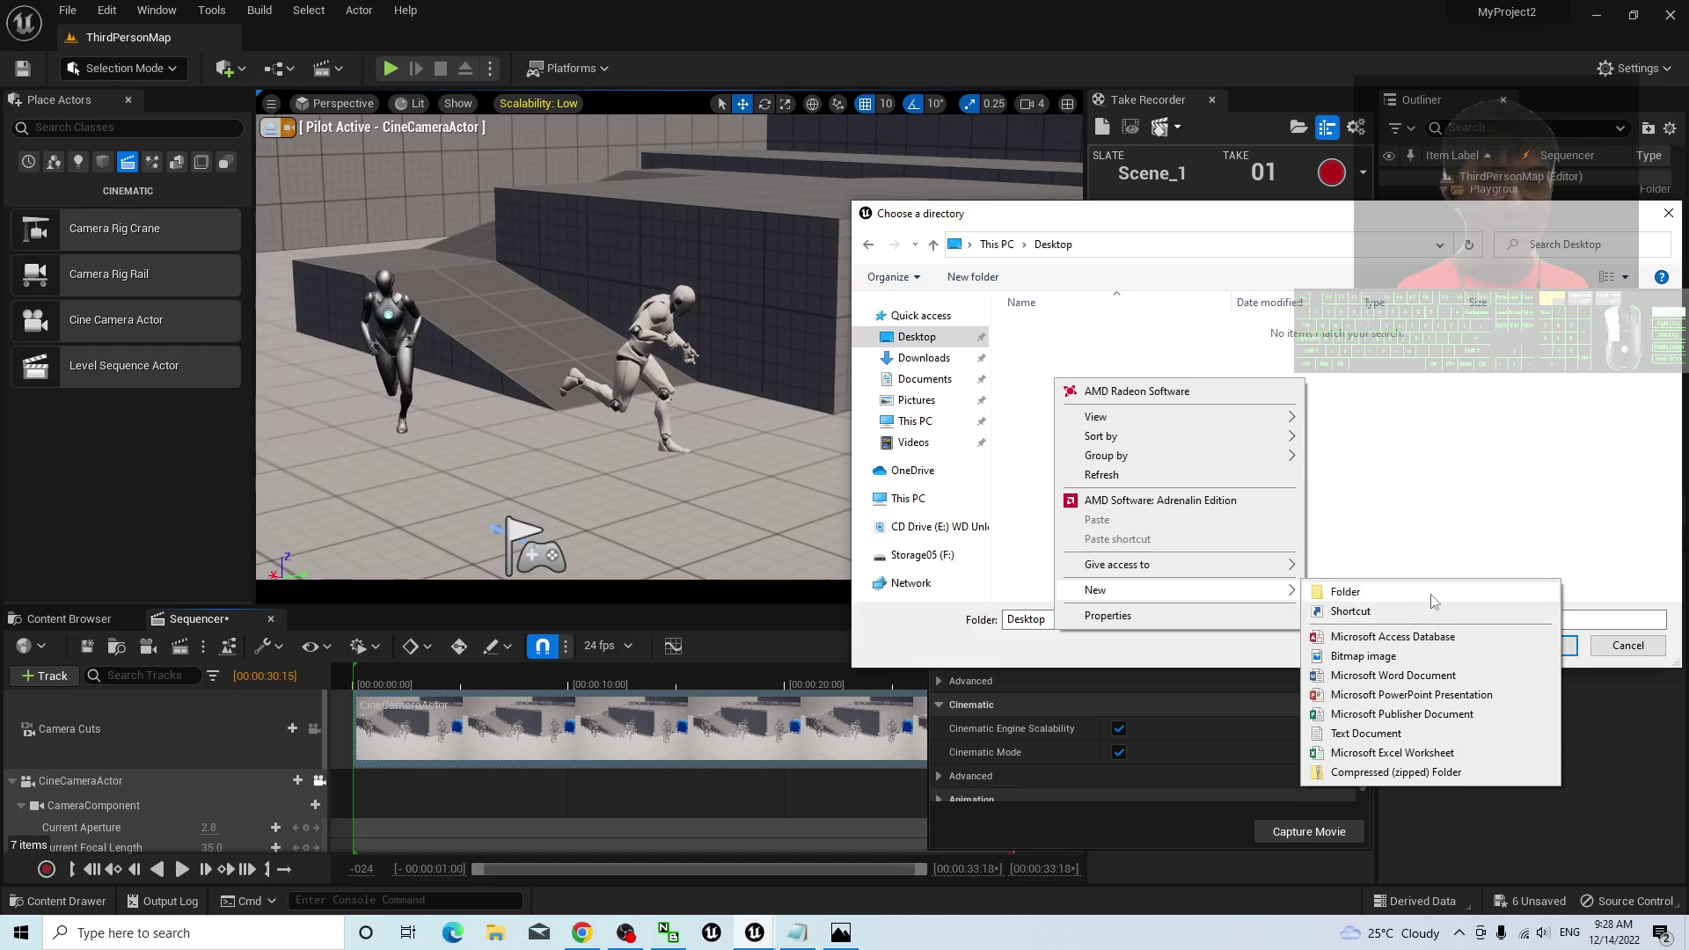
click(1433, 598)
text(video render)
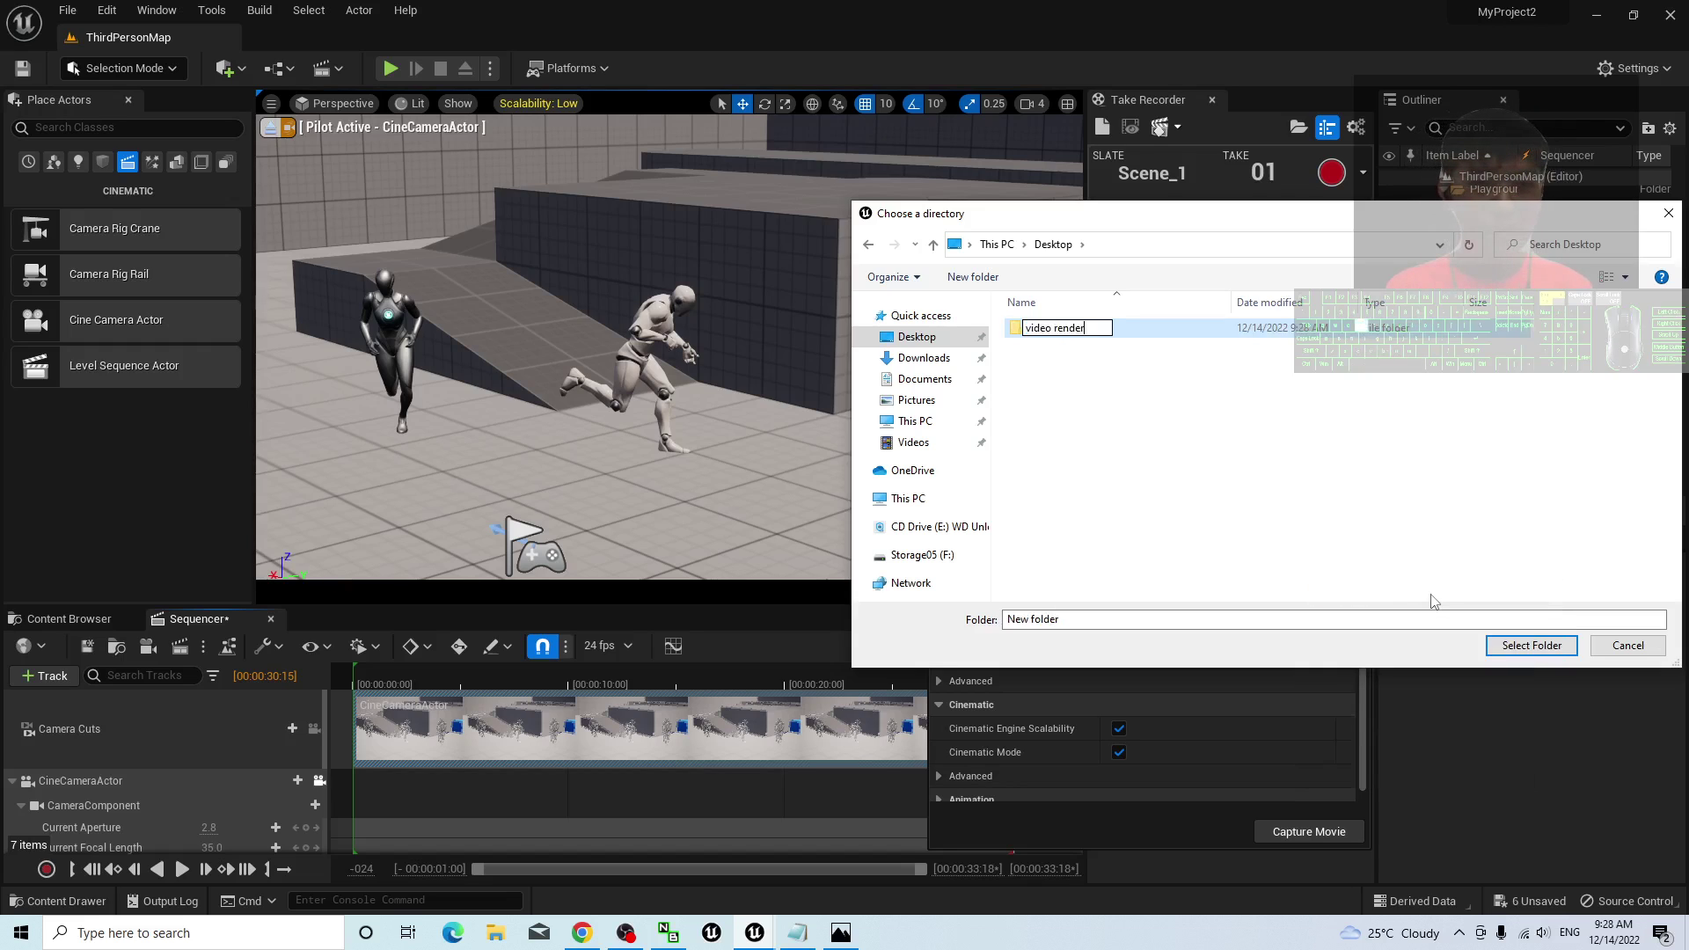
key(Return)
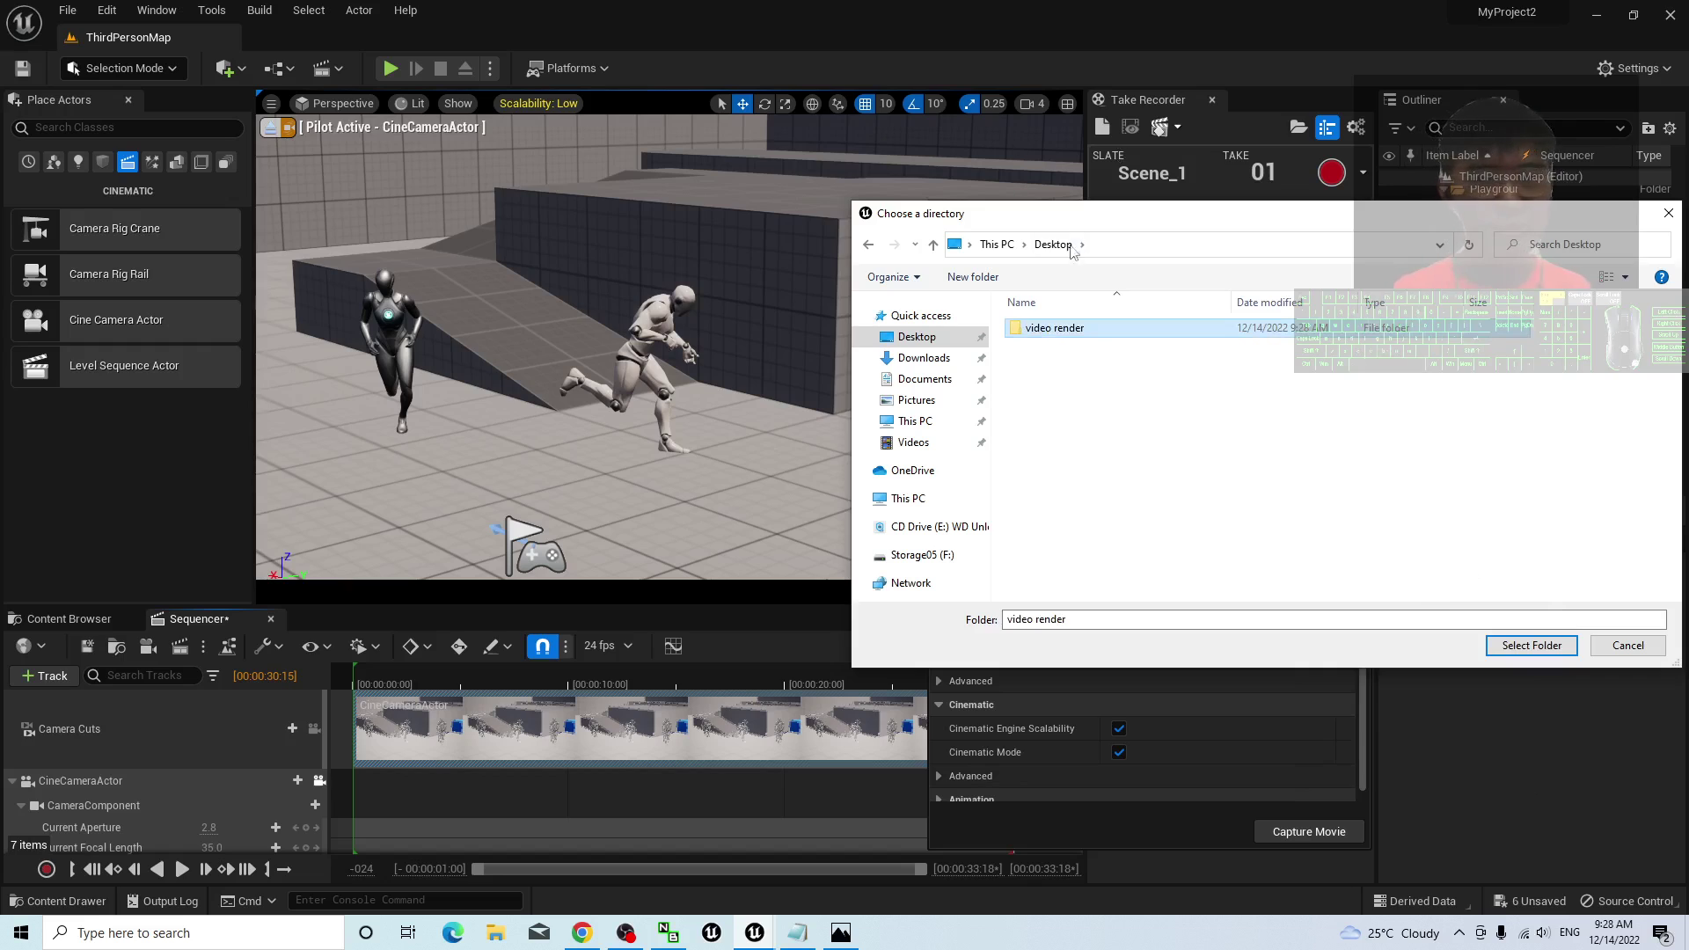
double_click(1036, 328)
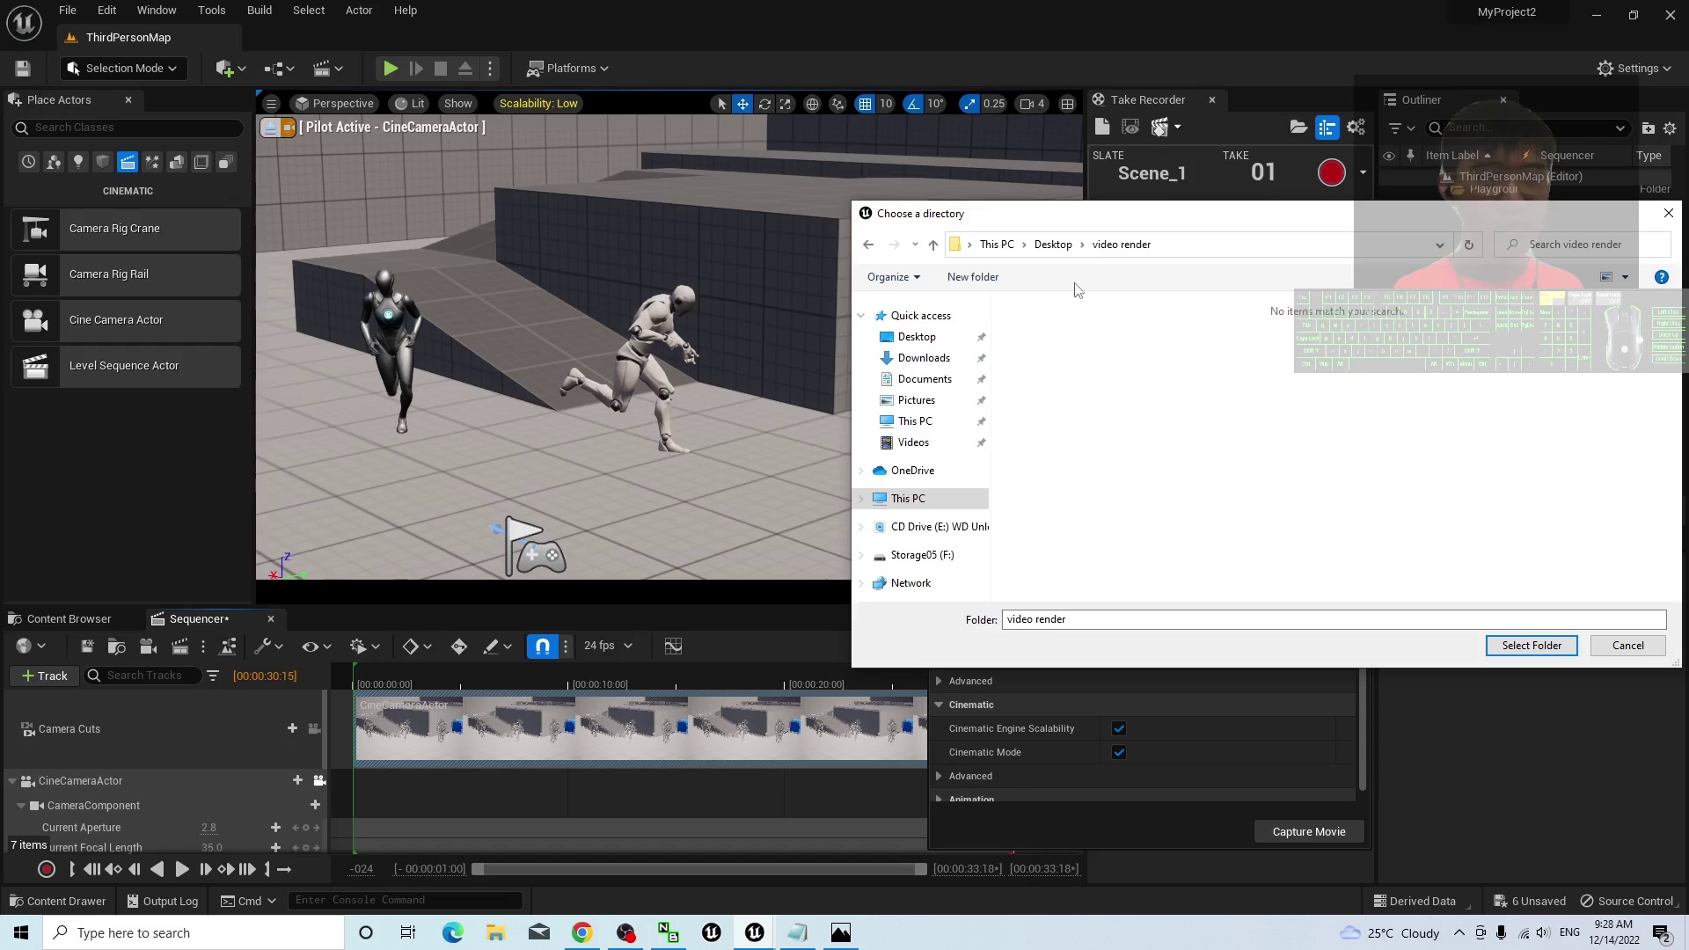
click(1561, 649)
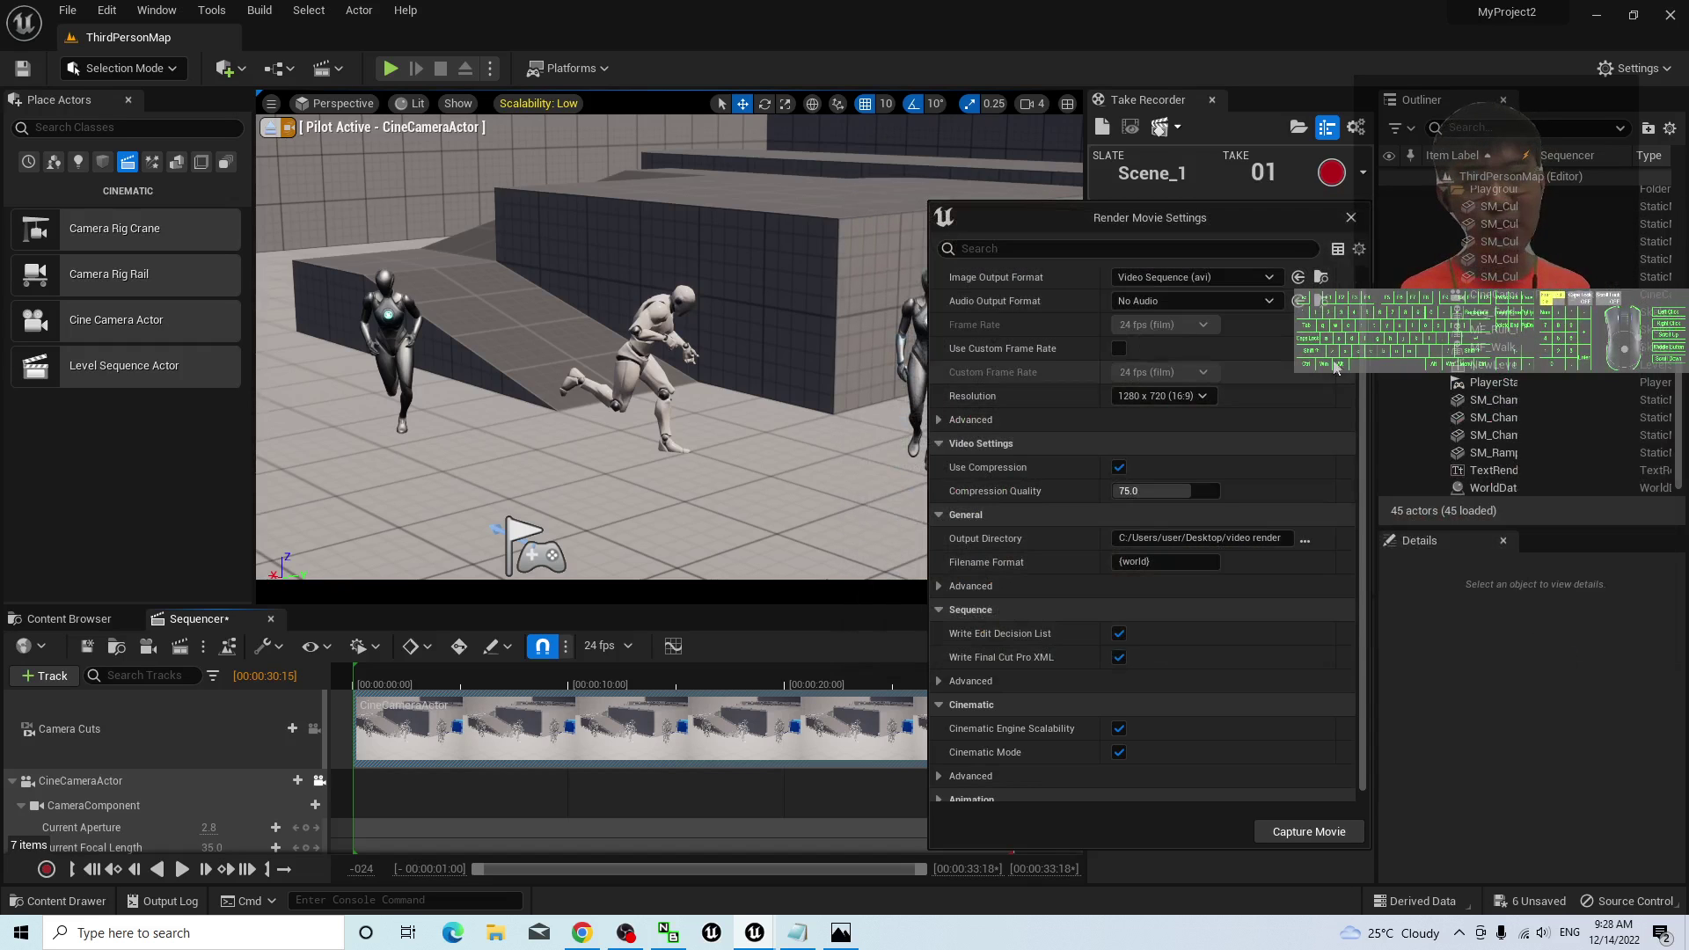
- Enable Allow Movement, Allow Turning and Show Player in the advanced cinematic render settings
scroll(1280, 341, down, 1)
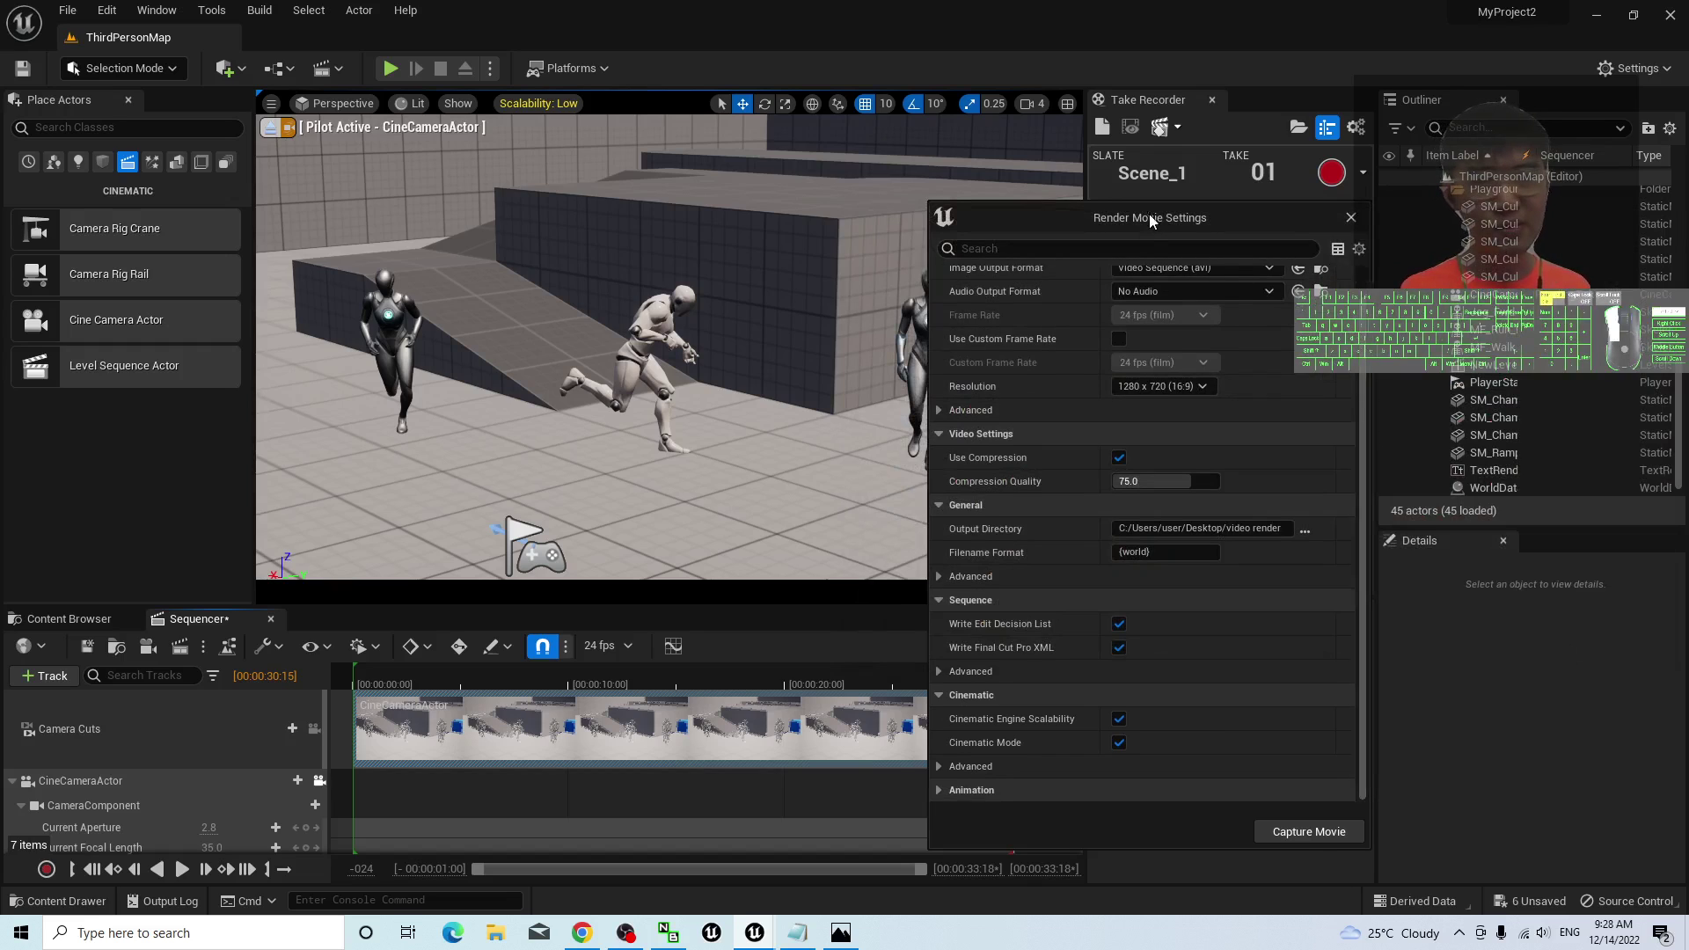
drag(1144, 219, 1124, 150)
click(917, 697)
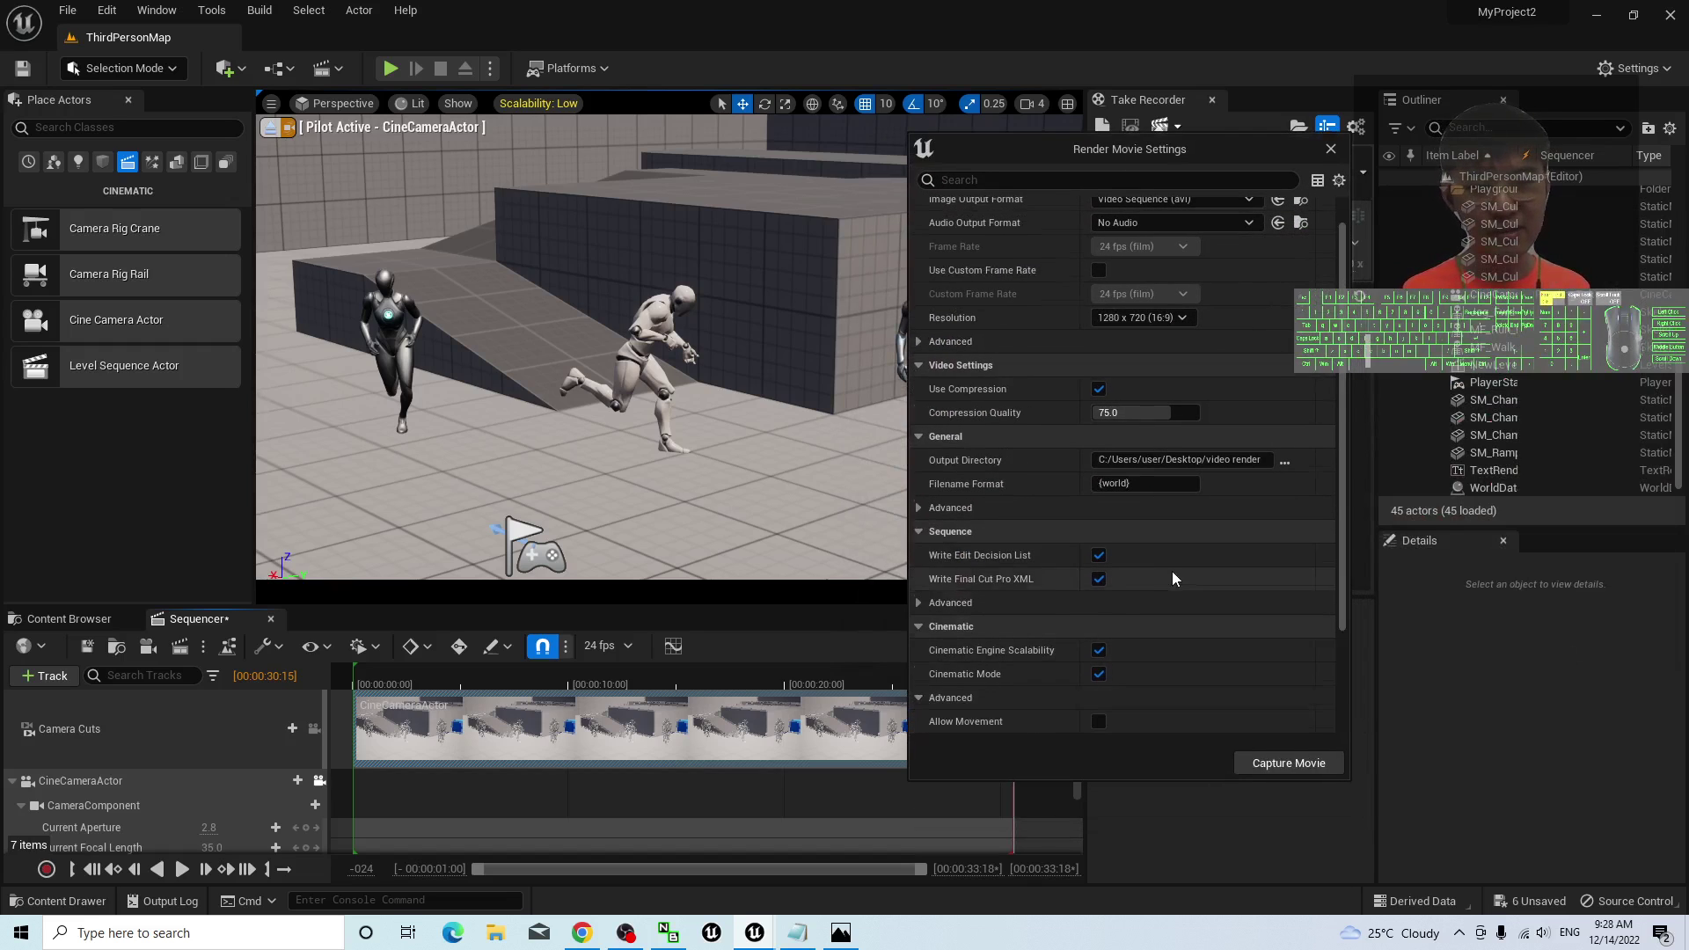
scroll(1173, 575, down, 3)
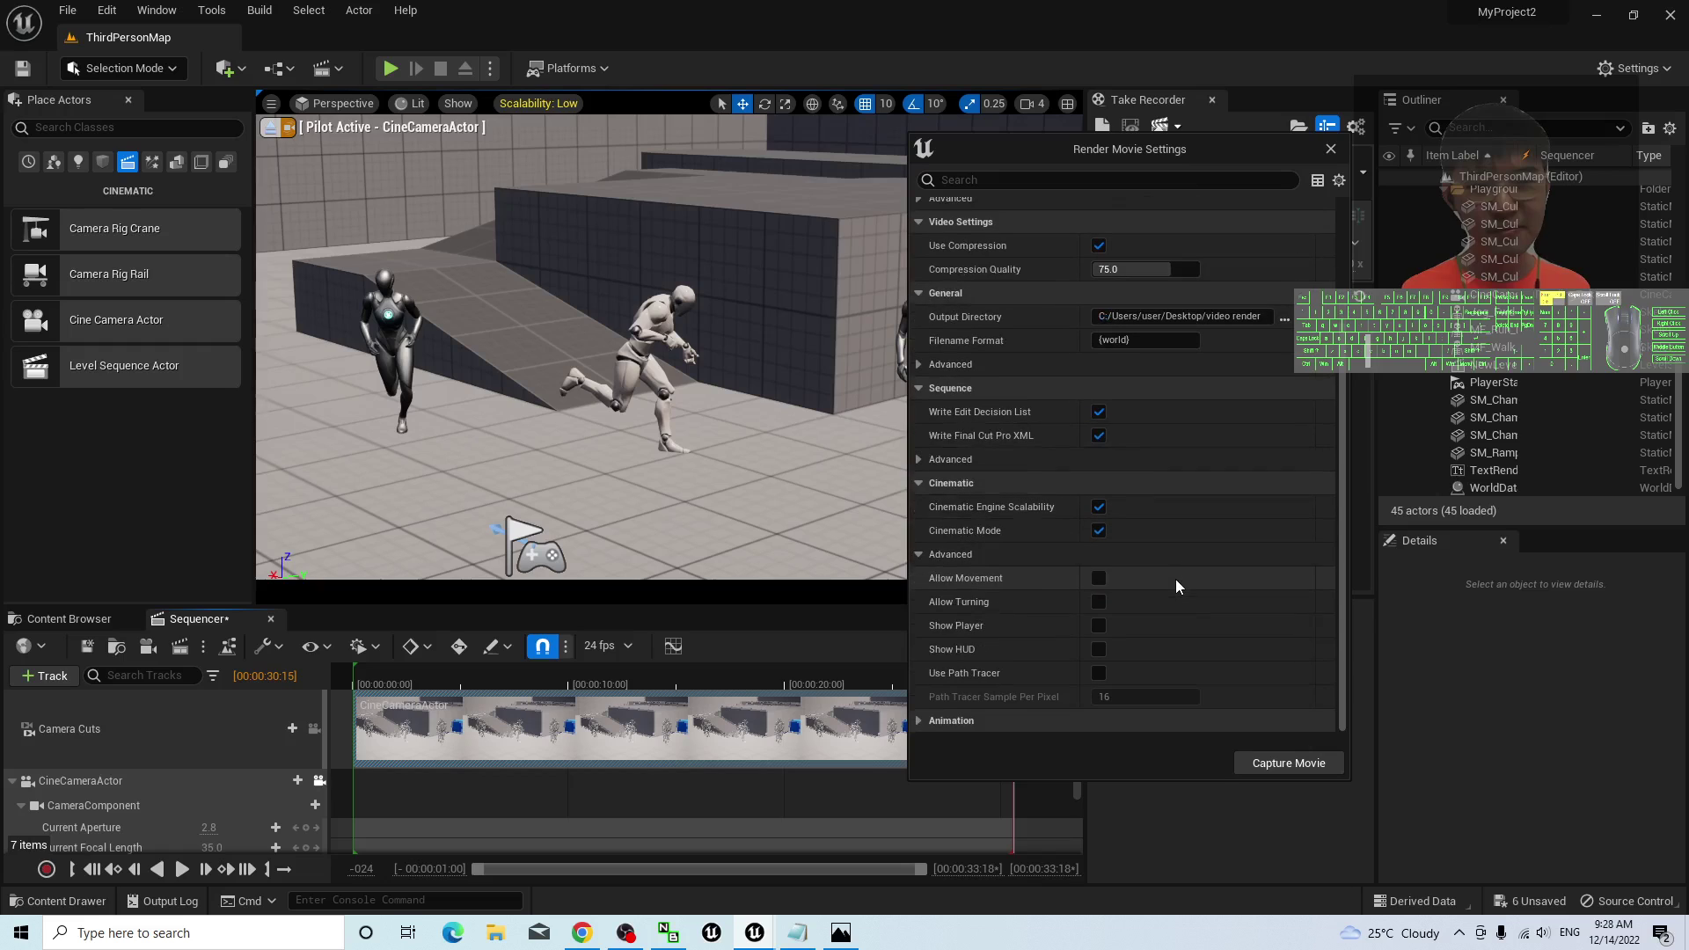
click(1099, 604)
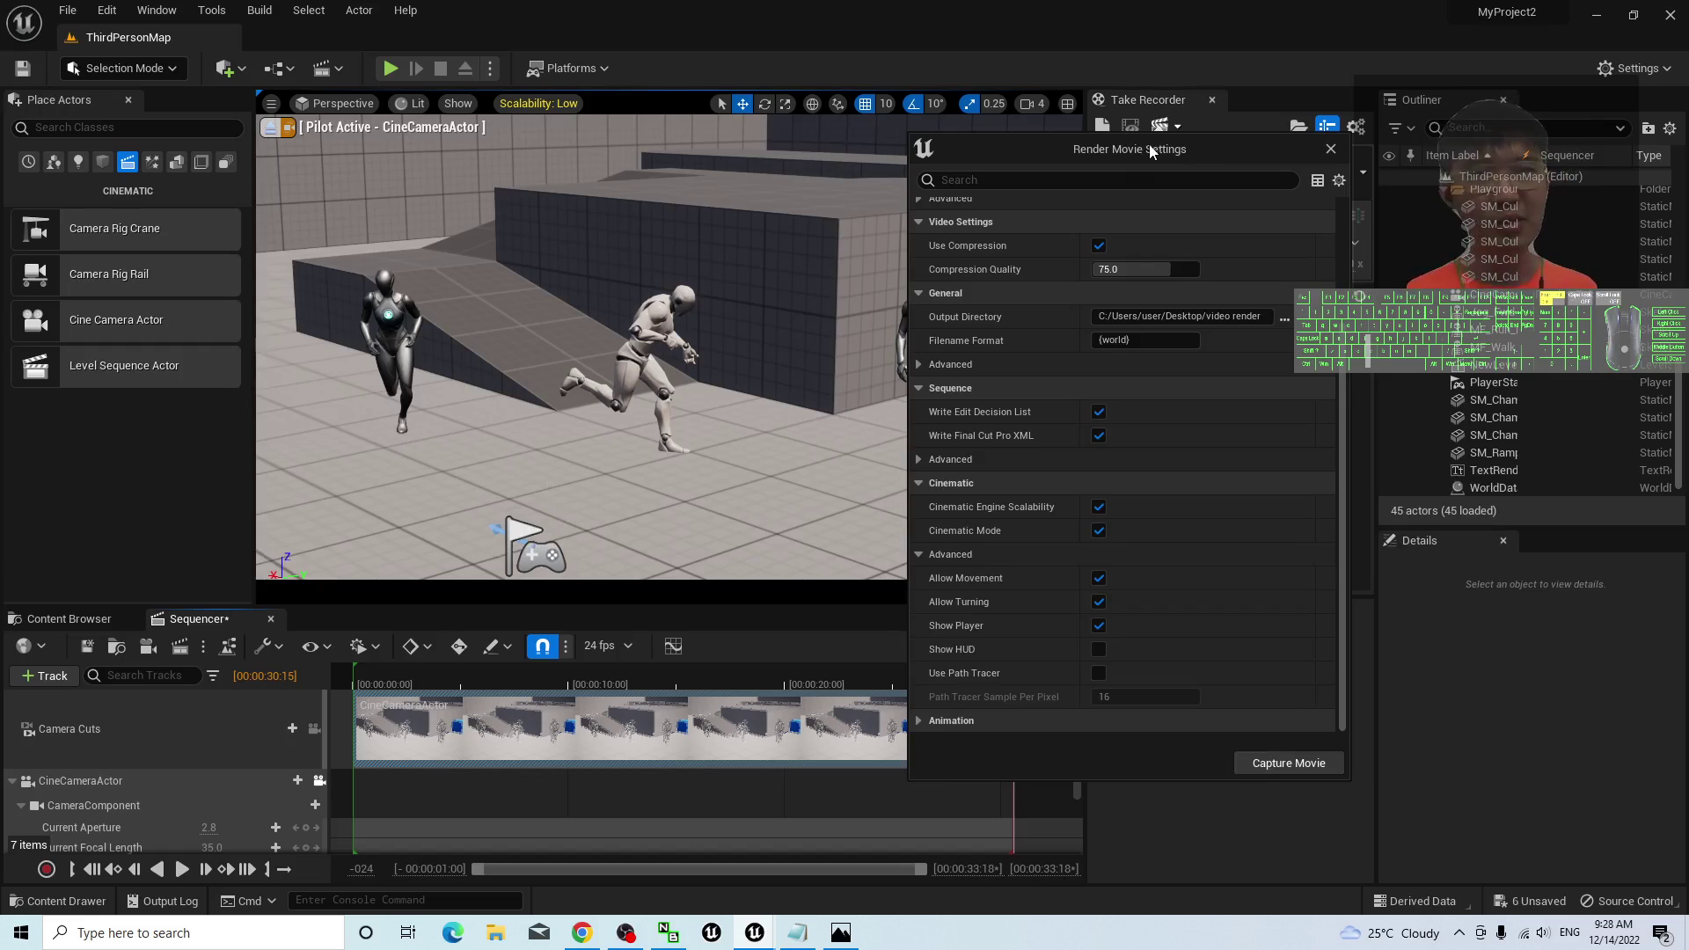
- Capture the movie after saving the unsaved content, and minimize the editor to reach the render folder on the desktop
drag(1149, 145, 1306, 148)
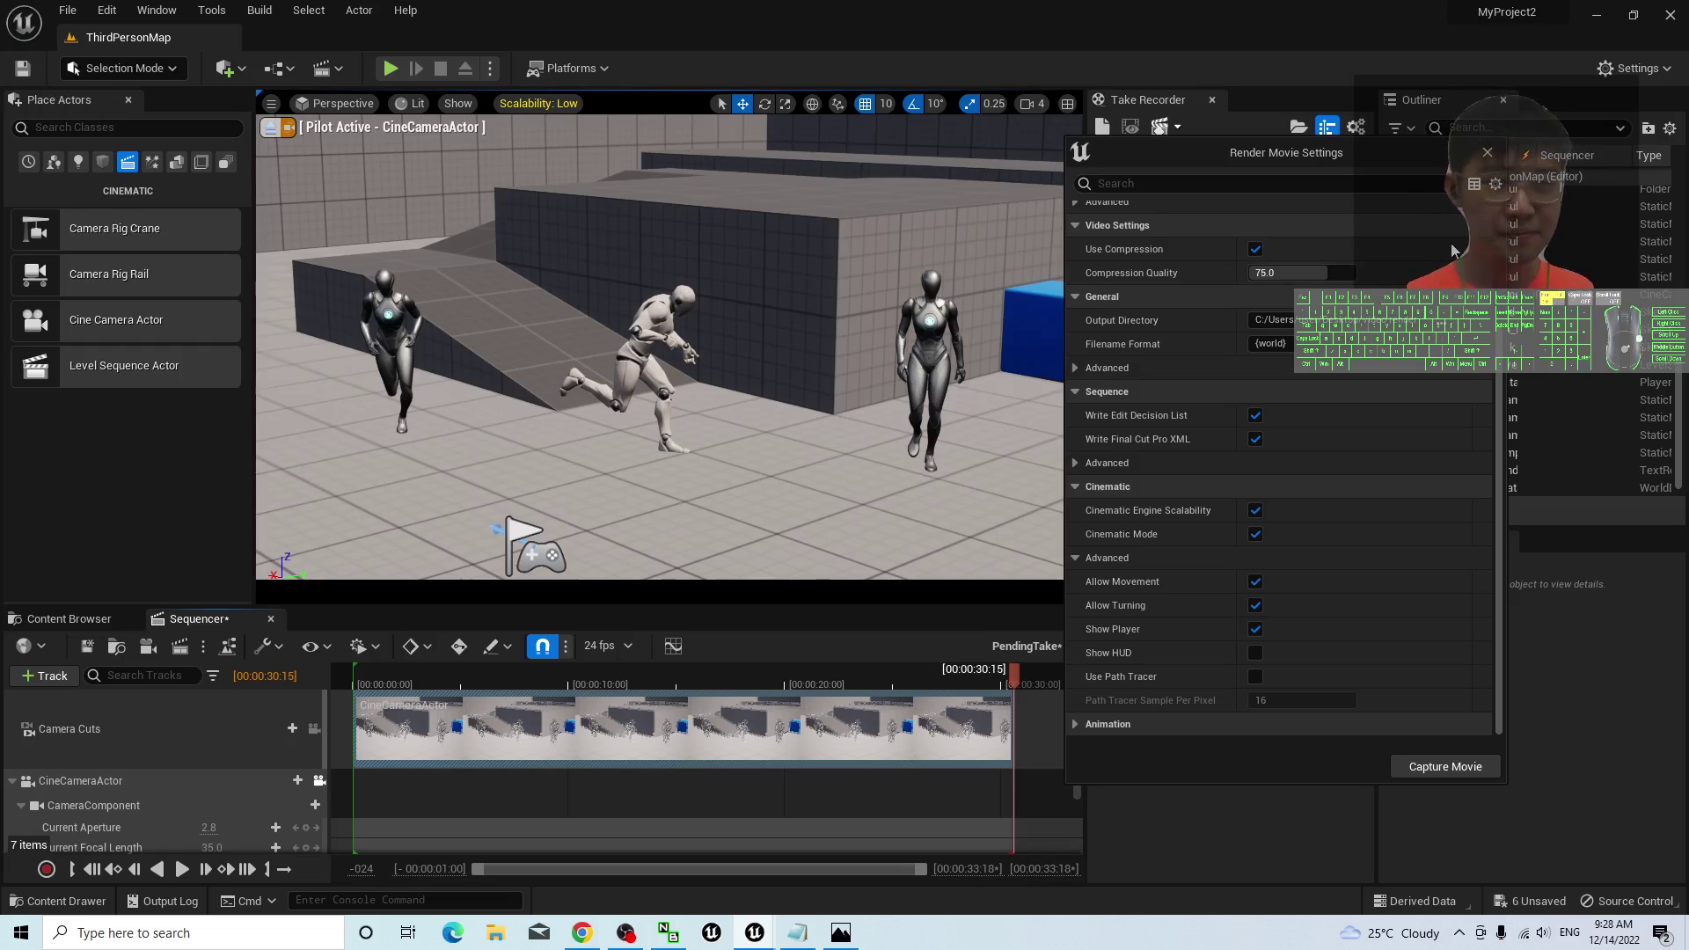
scroll(1502, 337, up, 4)
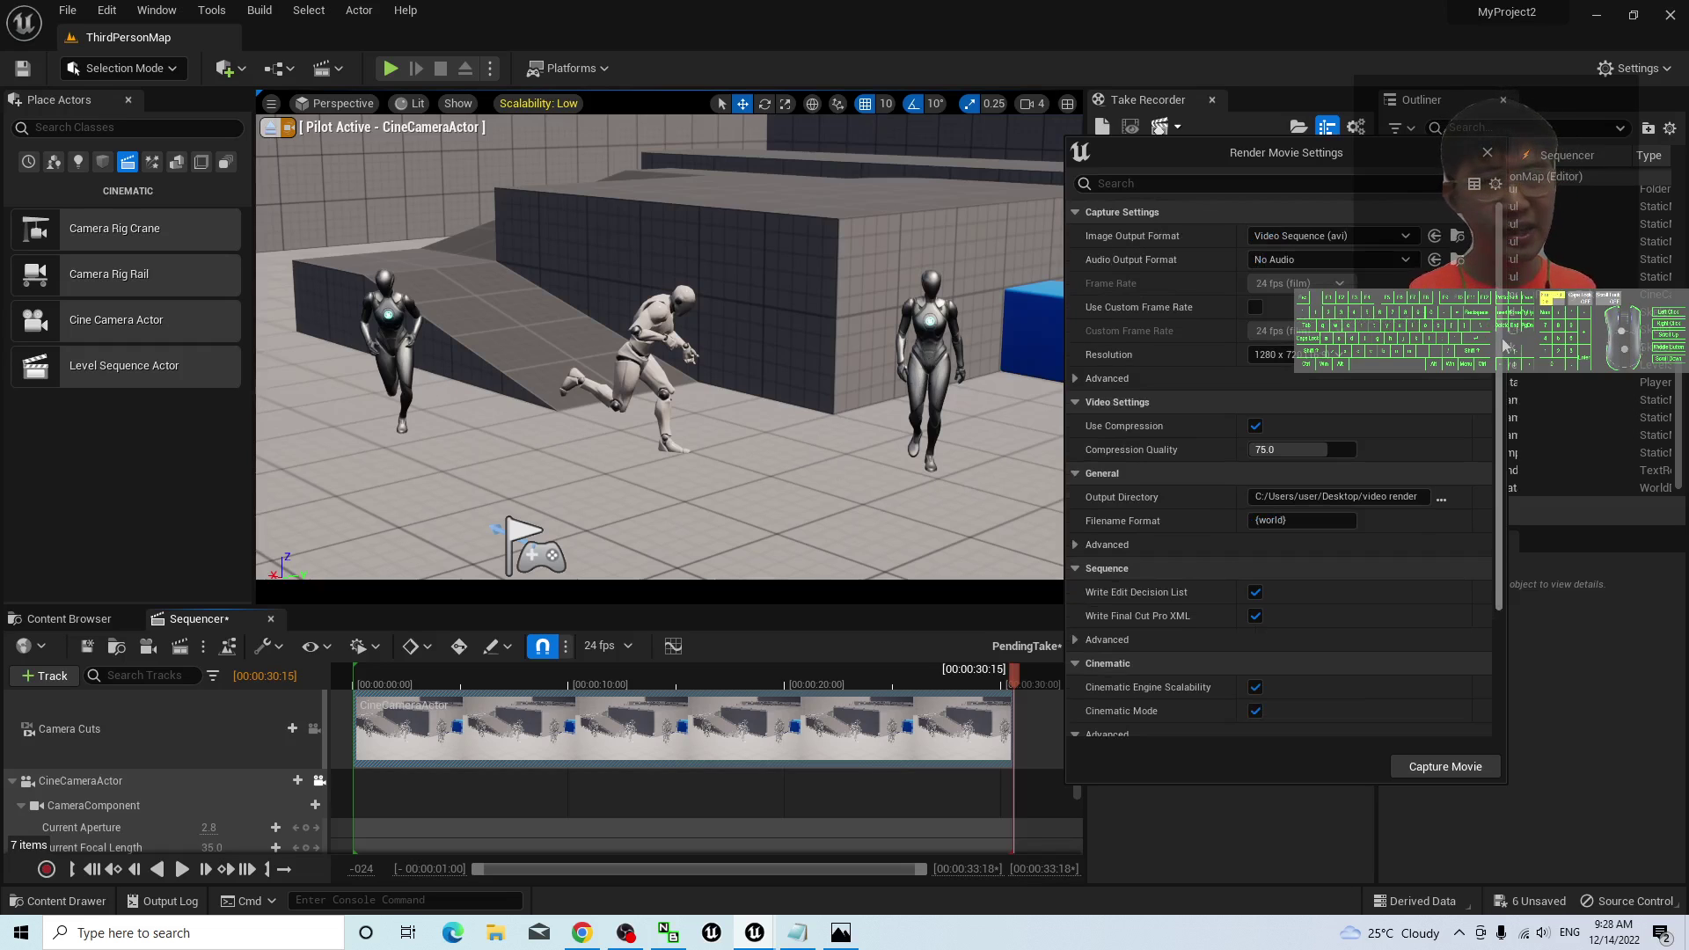
scroll(1501, 337, down, 4)
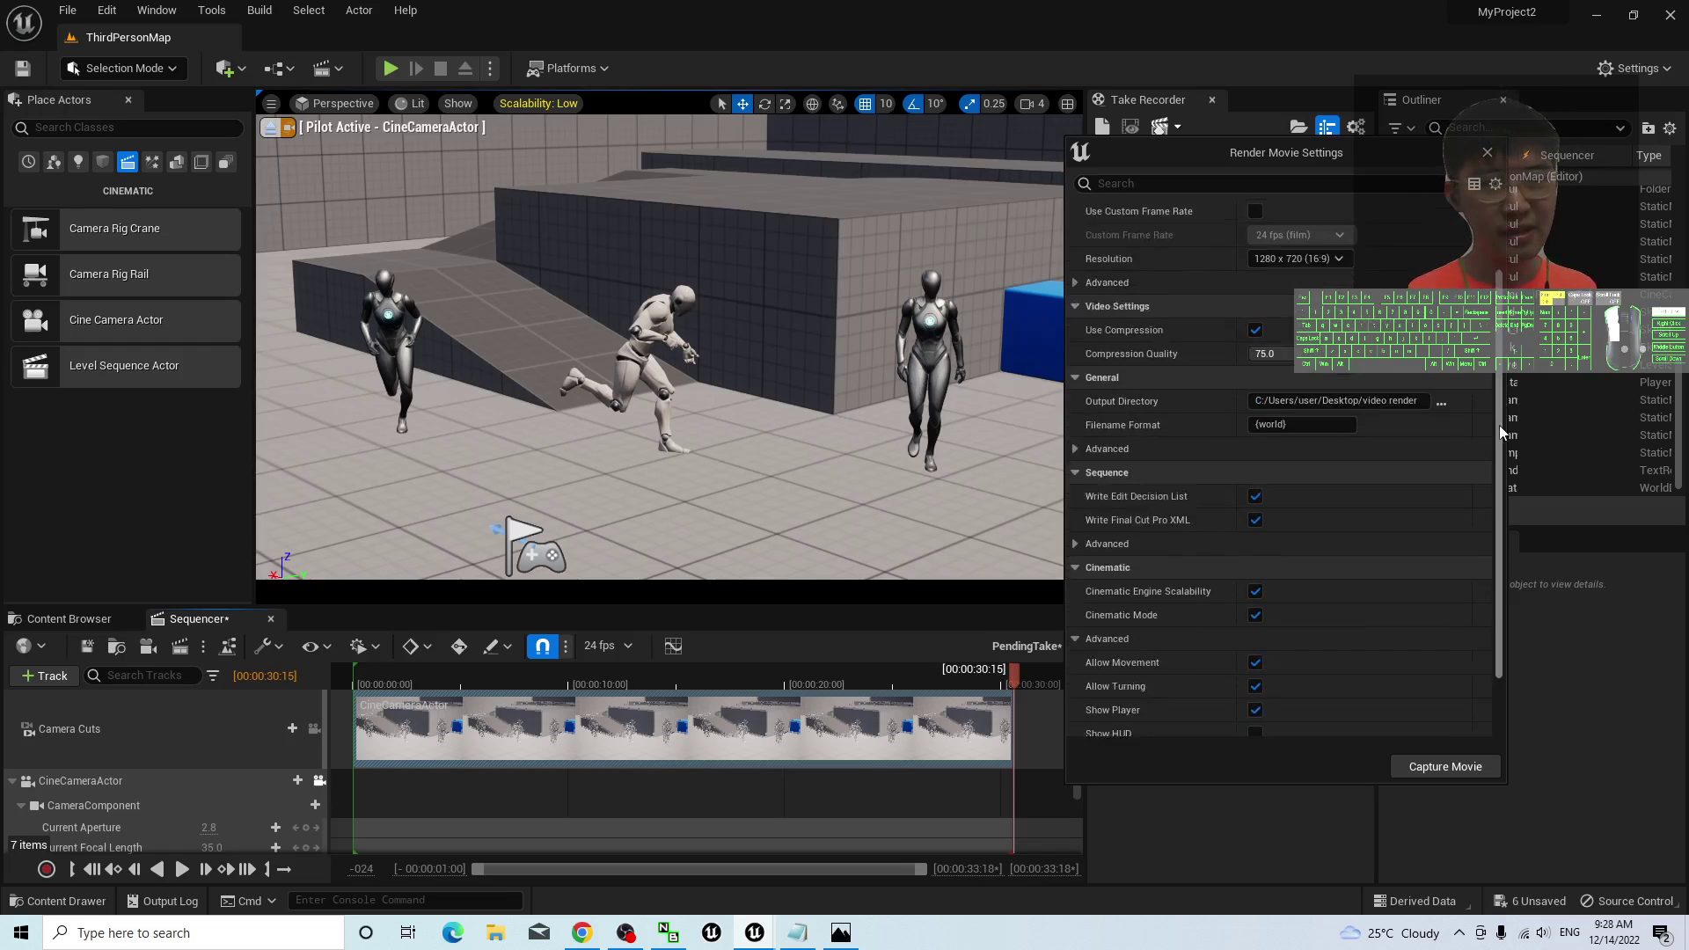
click(1449, 767)
click(894, 665)
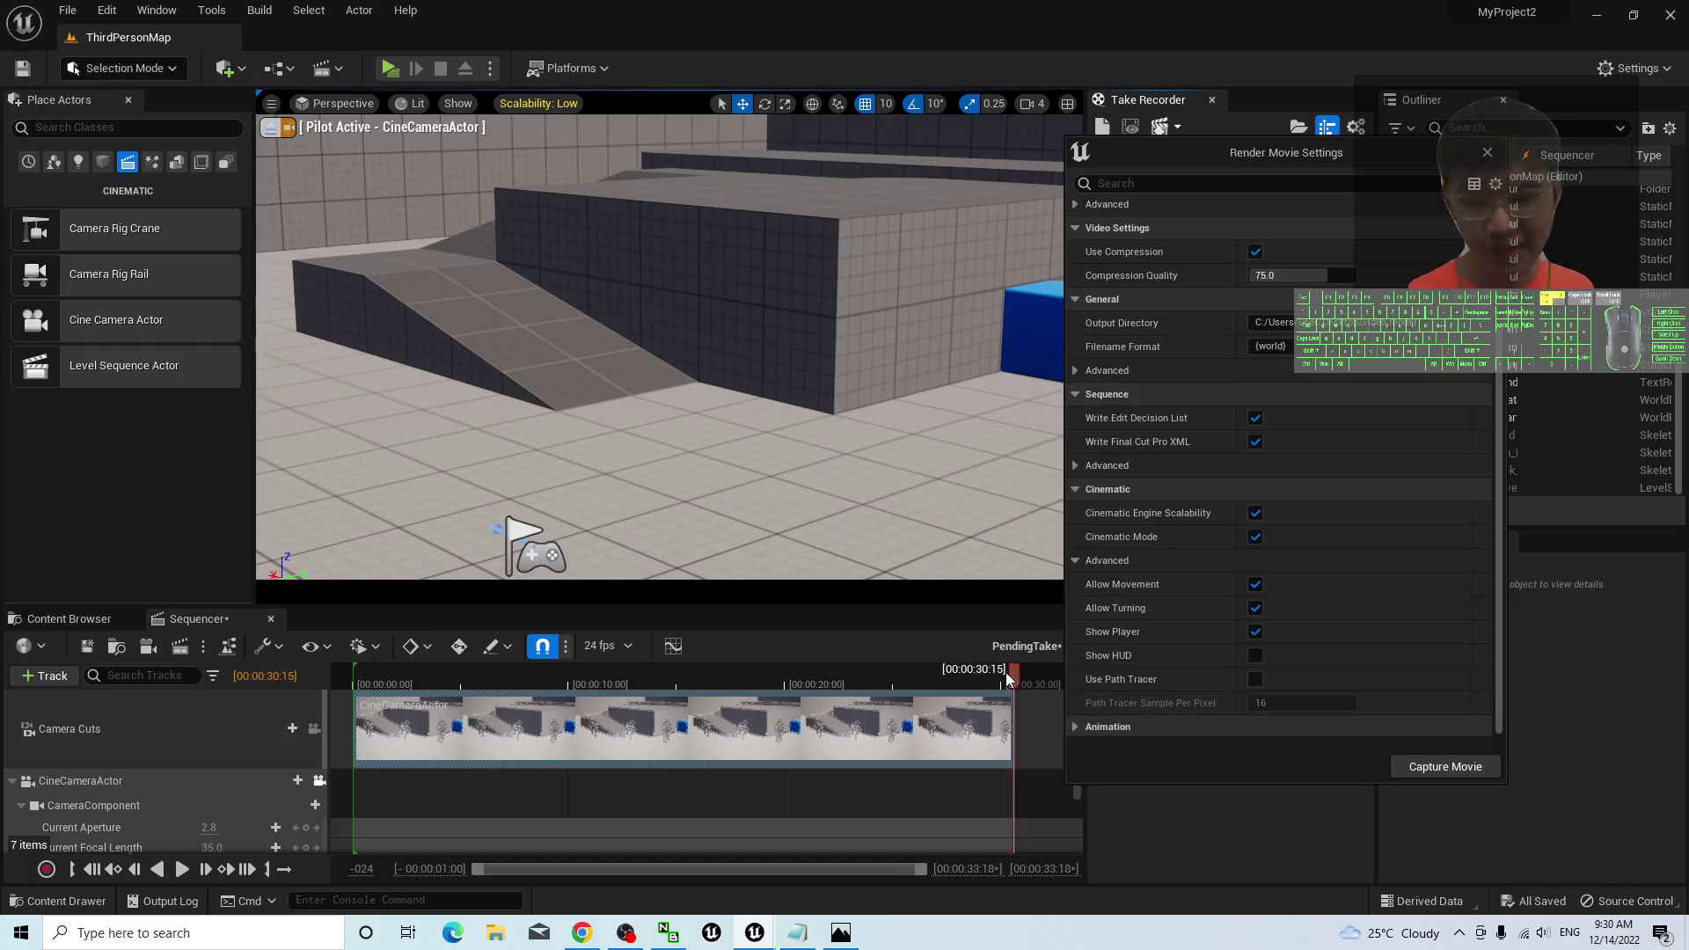
click(1597, 15)
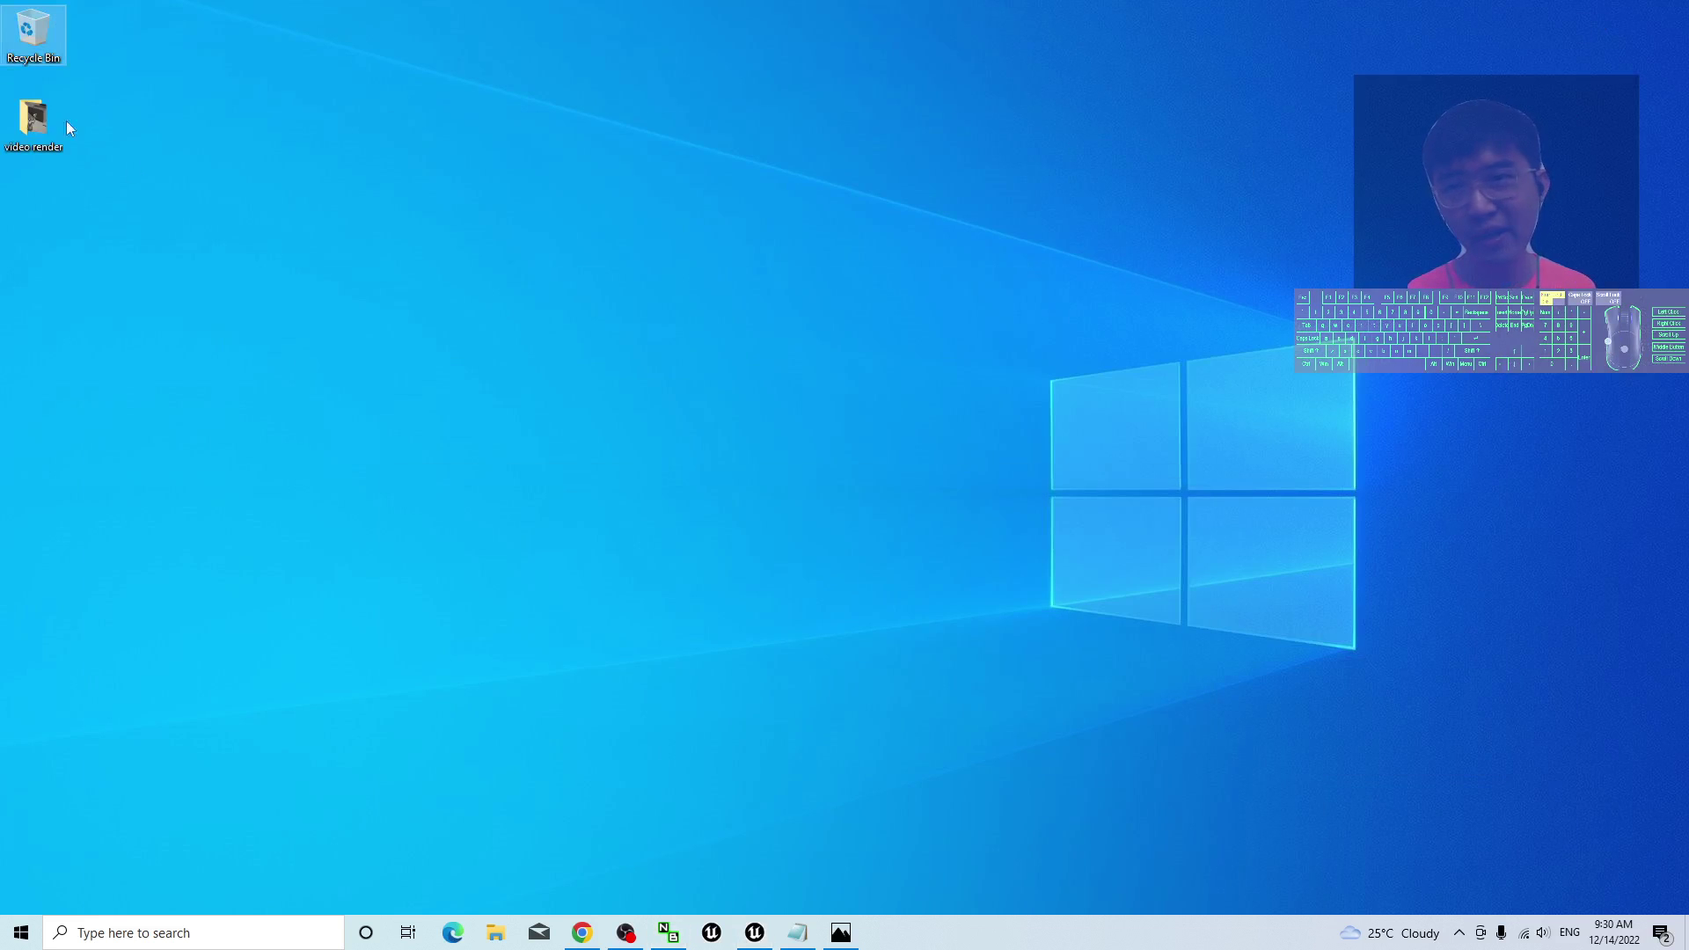
- Open the "video render" folder on the desktop, enlarge its window and play ThirdPersonMap.avi
double_click(35, 118)
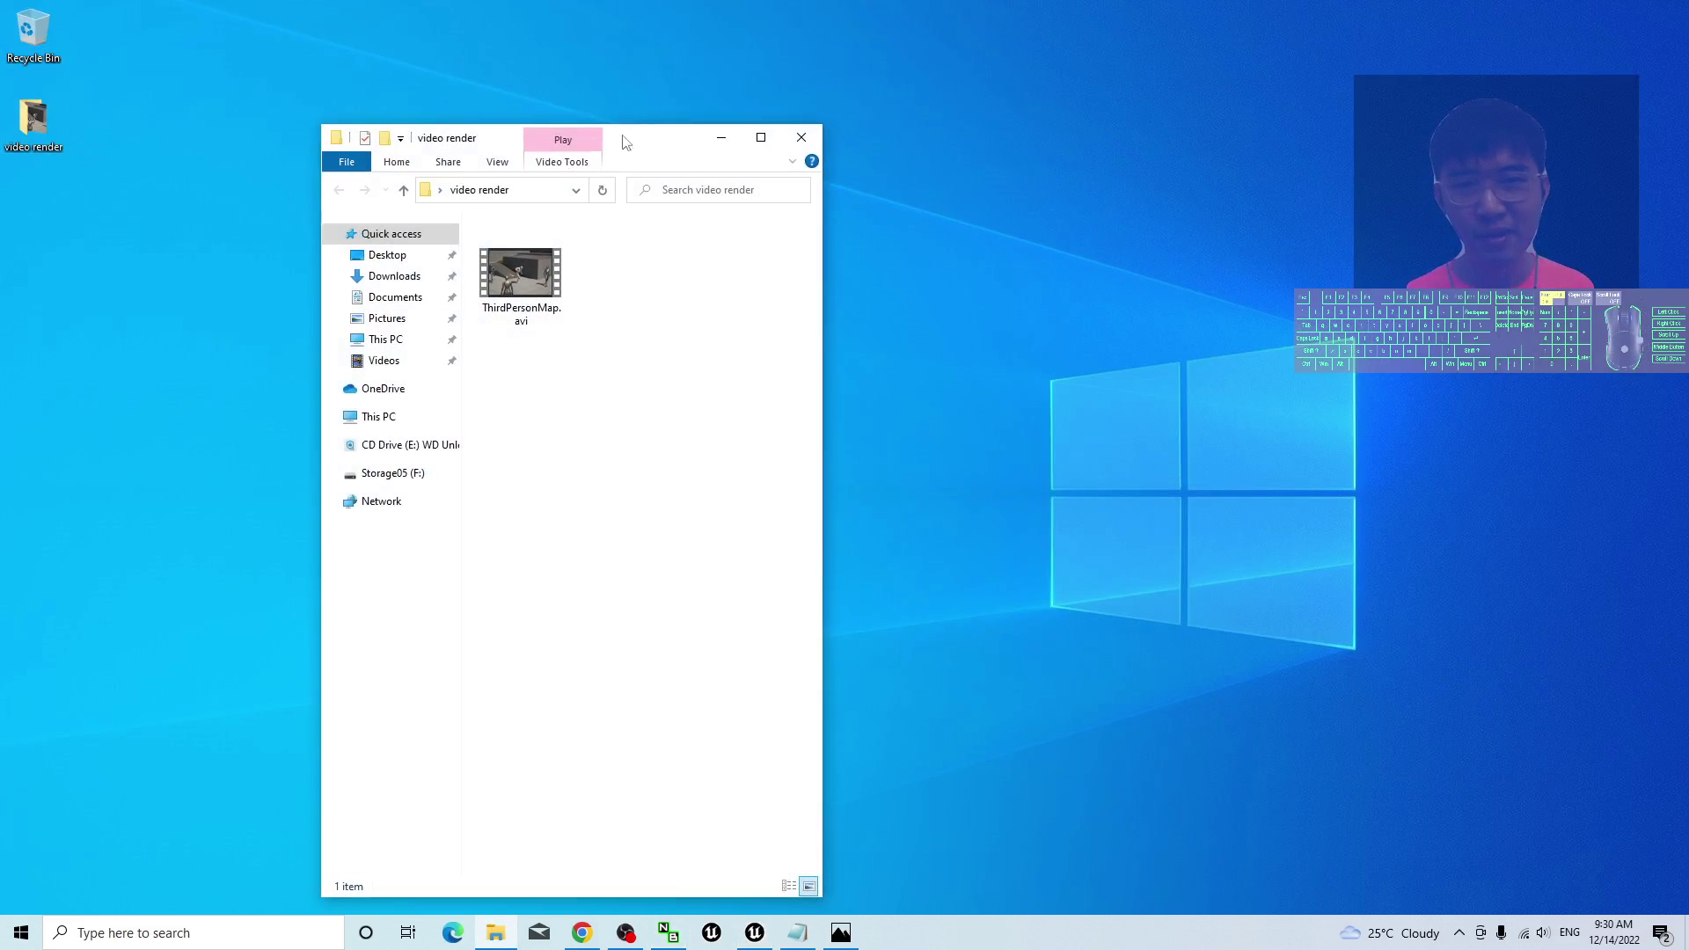
click(560, 278)
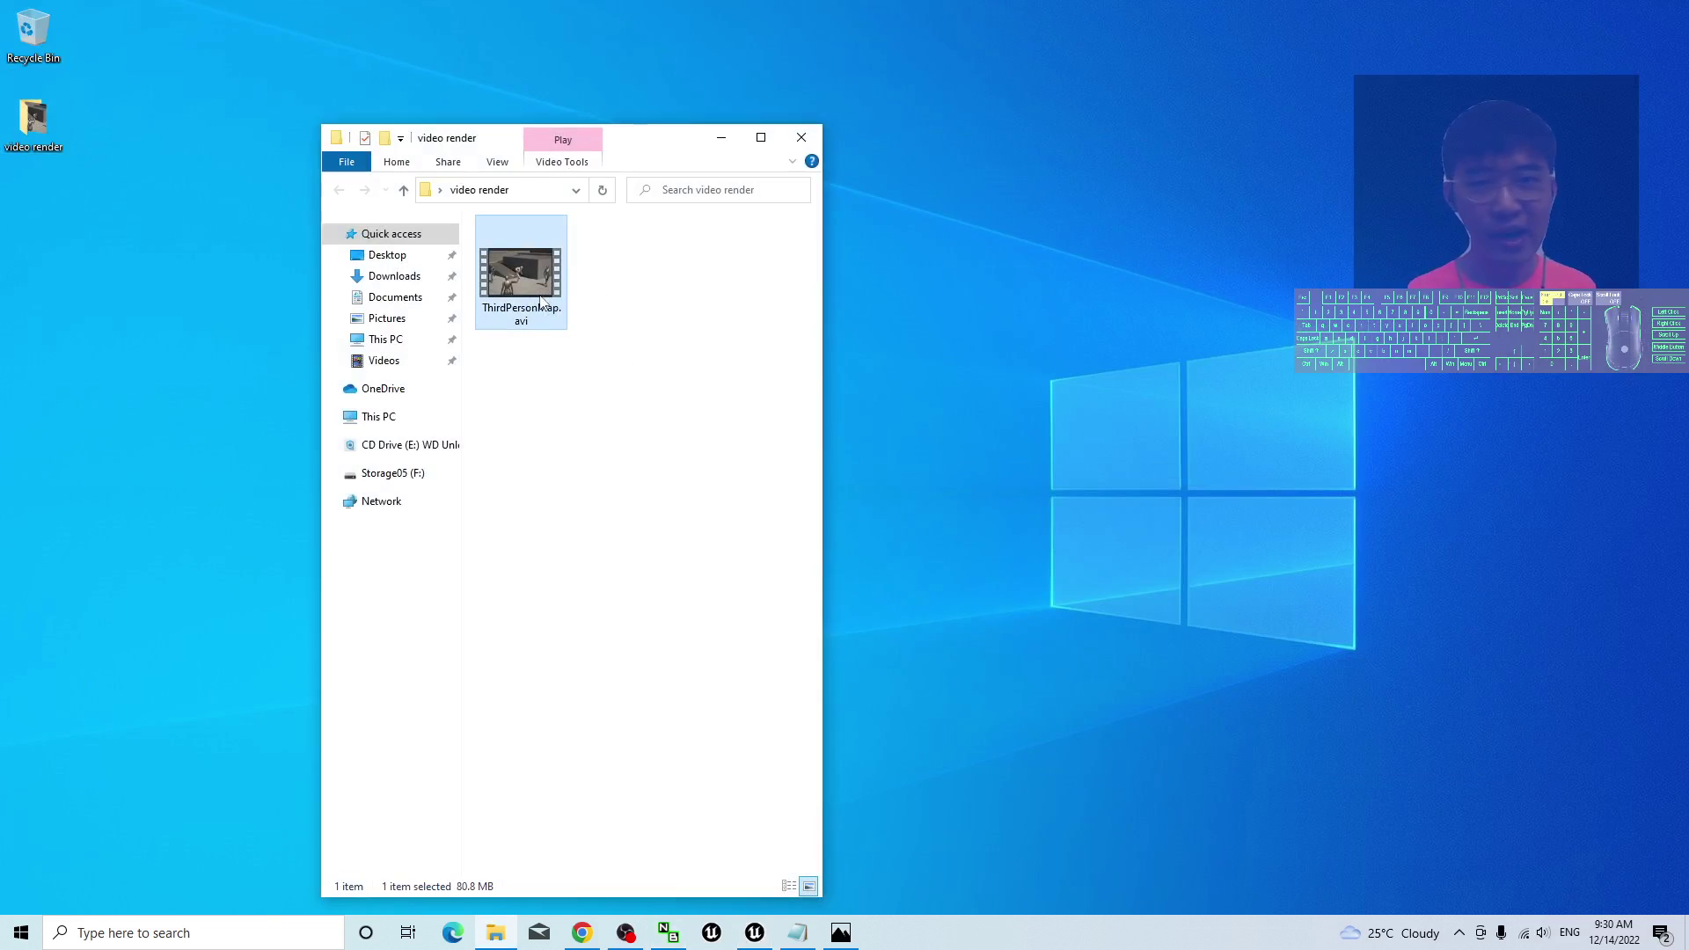
drag(823, 355, 1123, 355)
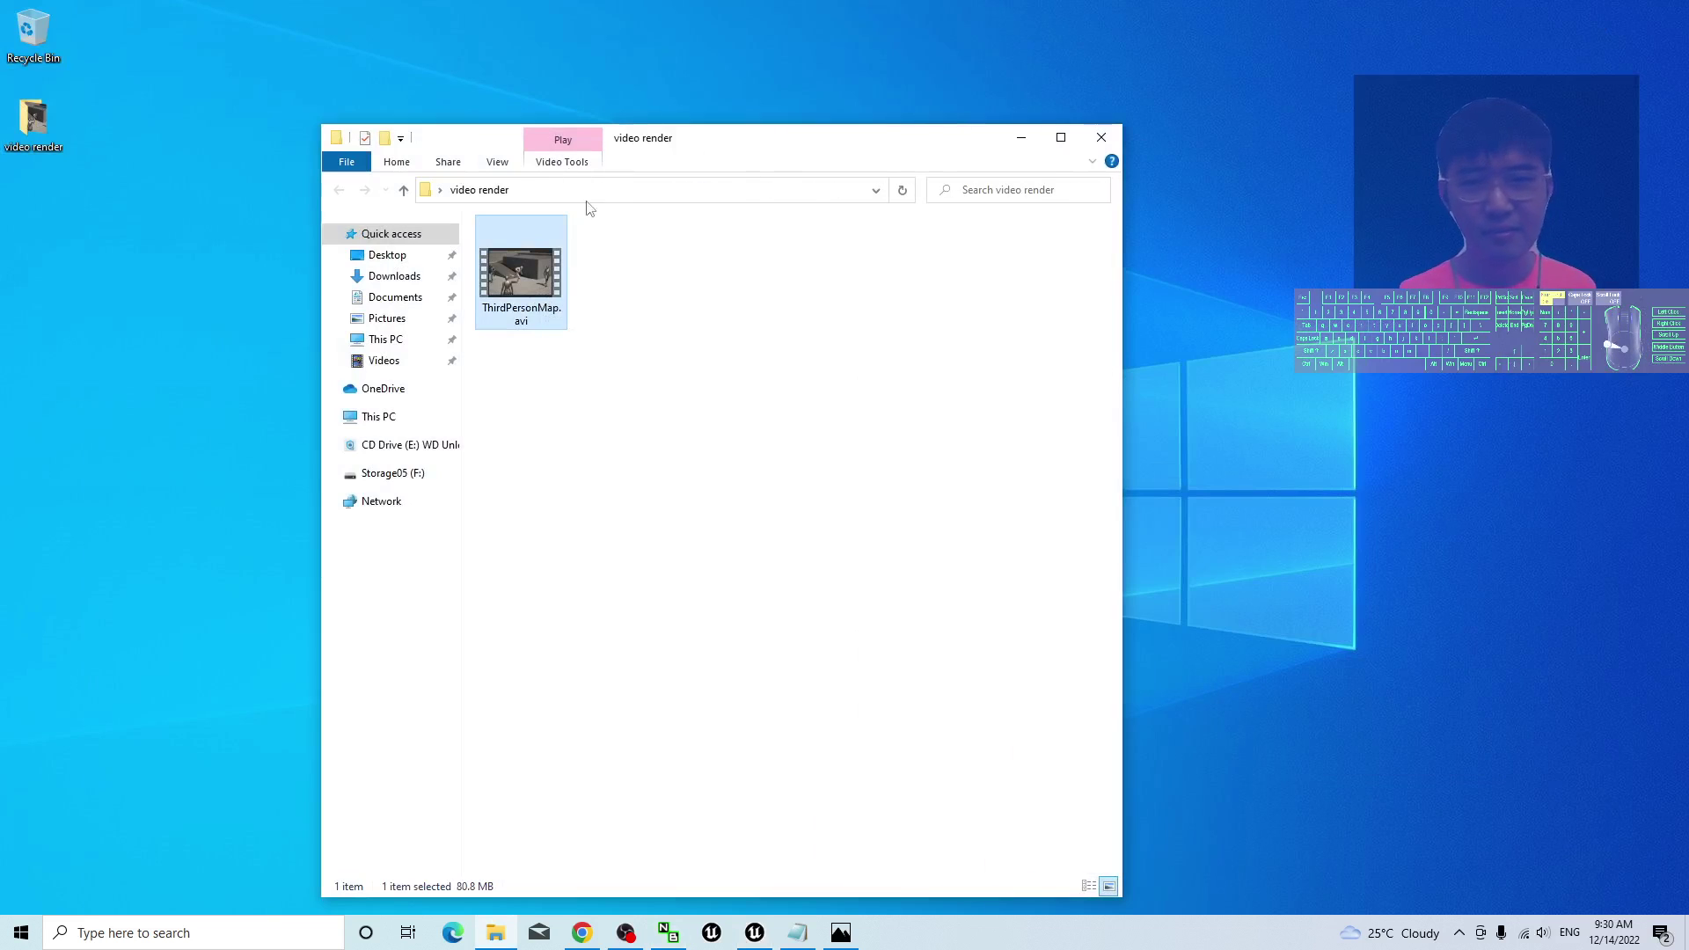
drag(725, 130, 961, 215)
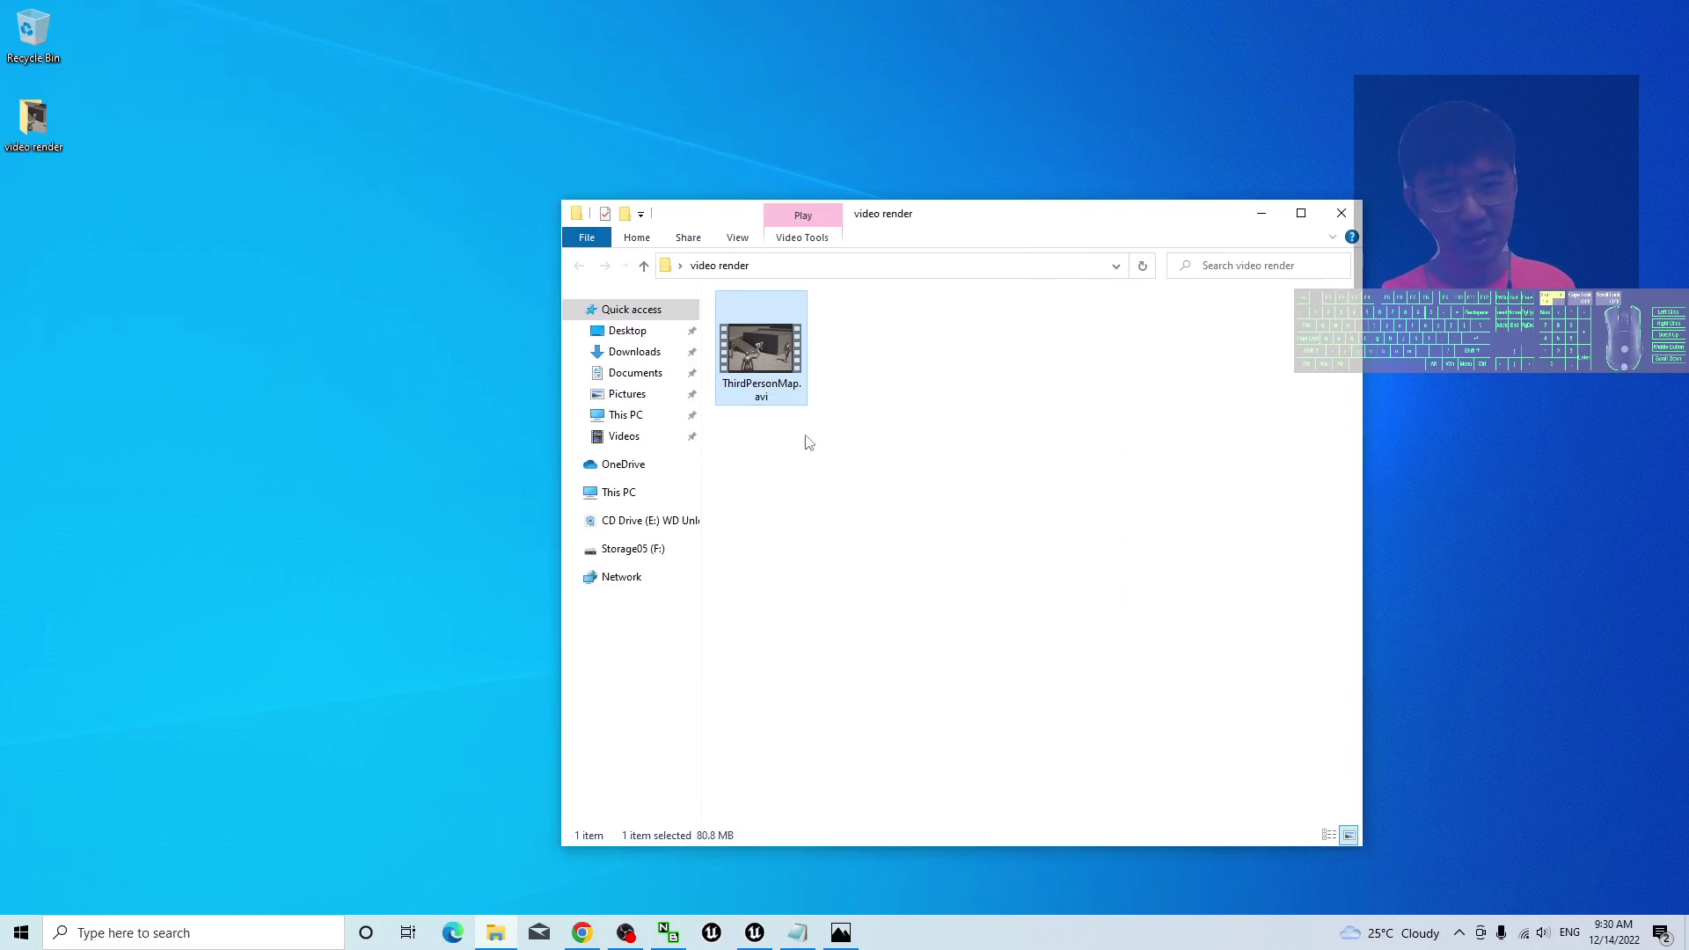
double_click(773, 345)
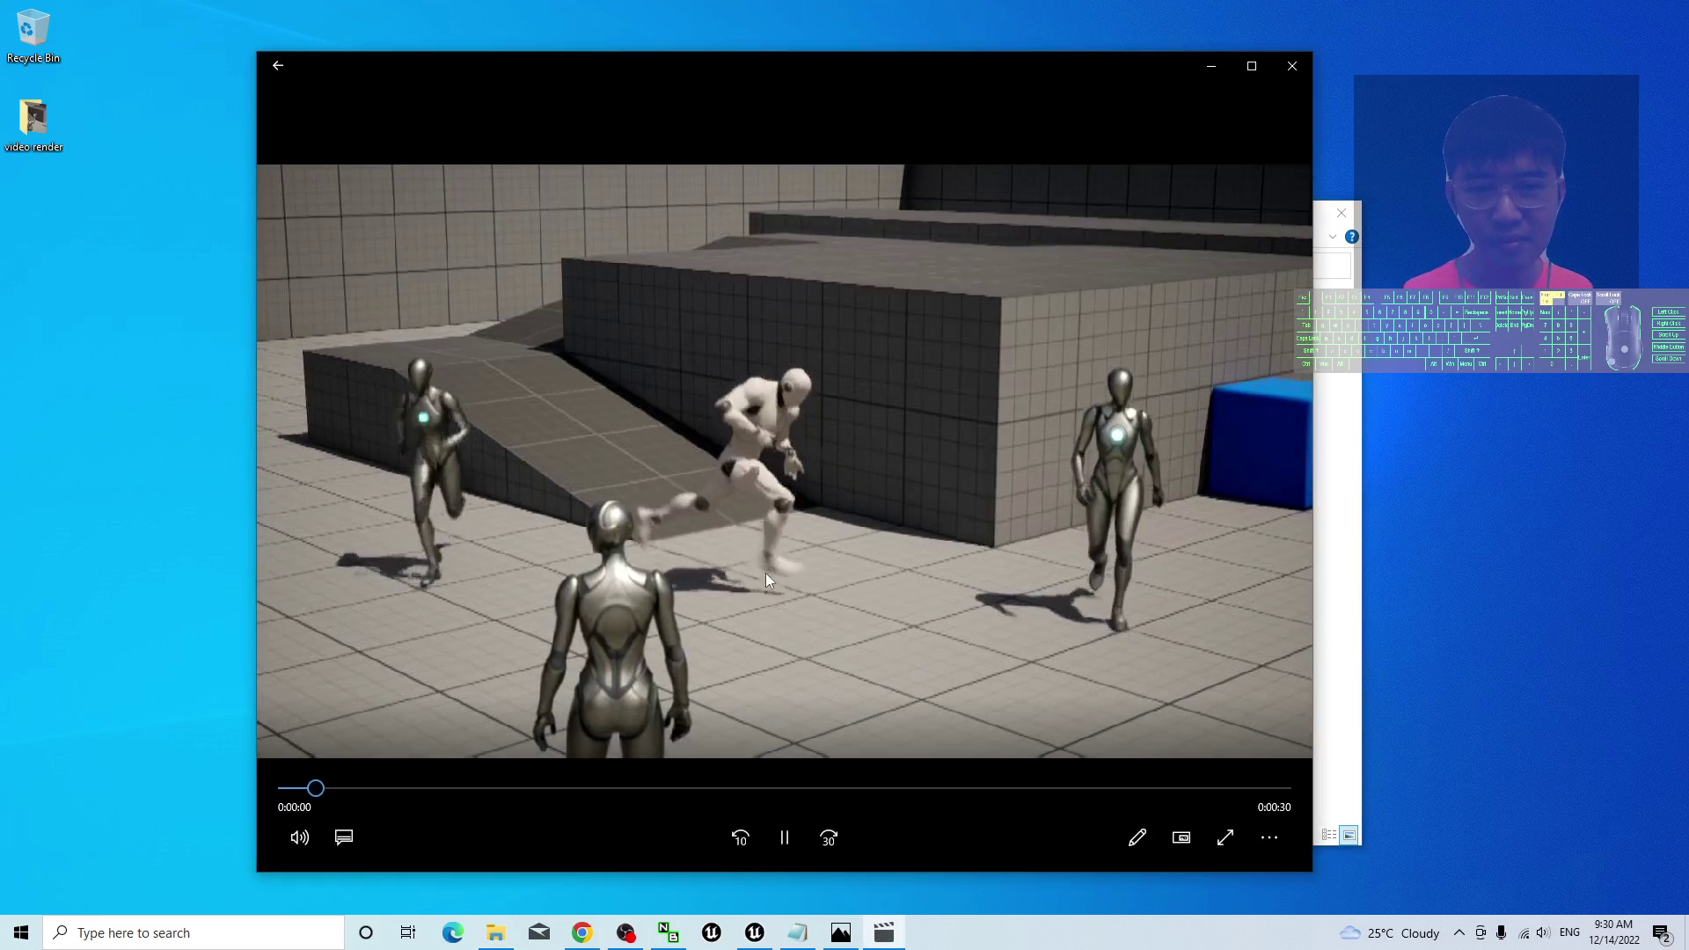
- Watch the rendered mannequin video enlarged to fill the screen, and close the video player
click(1252, 66)
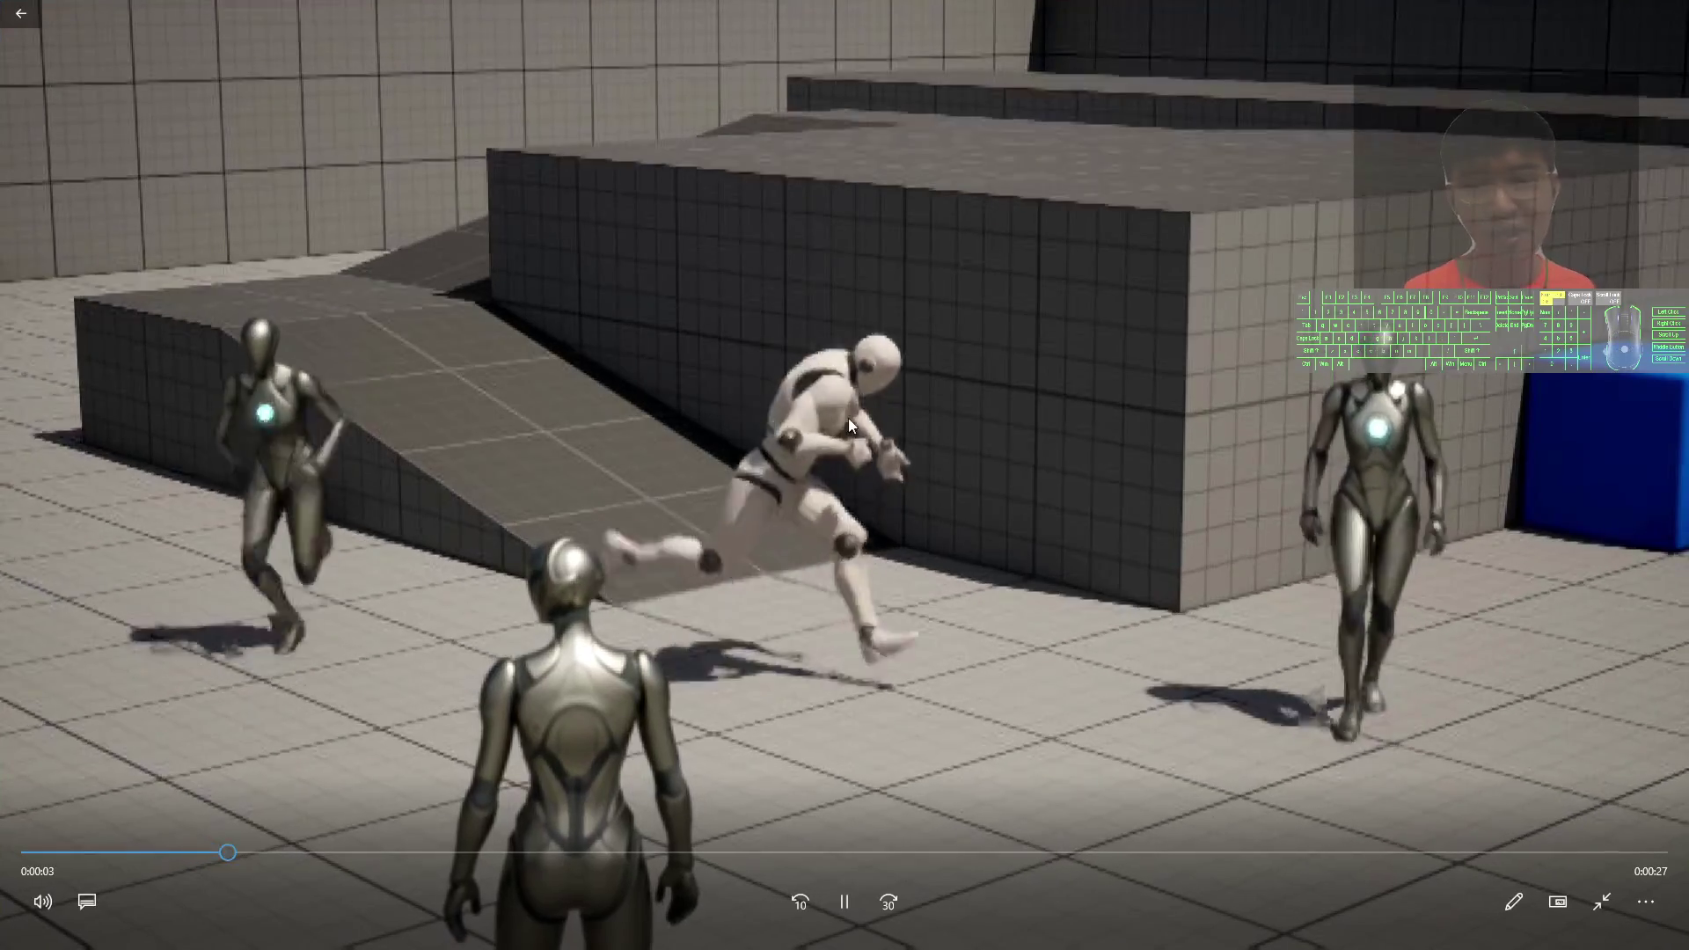
double_click(943, 482)
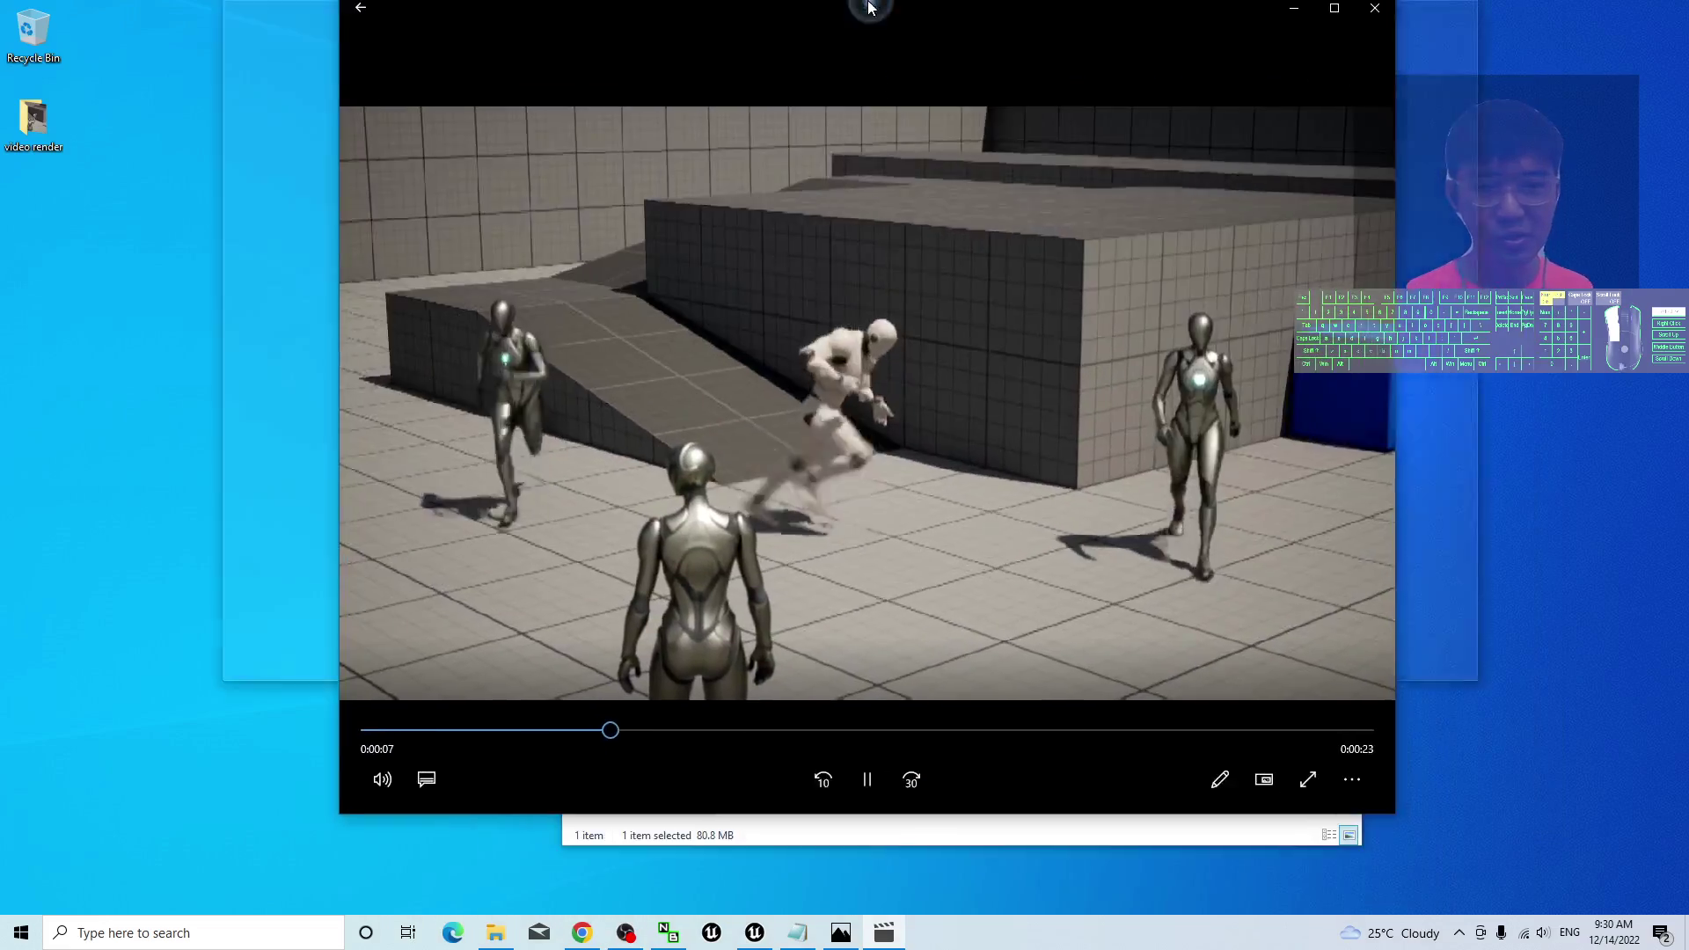
double_click(868, 7)
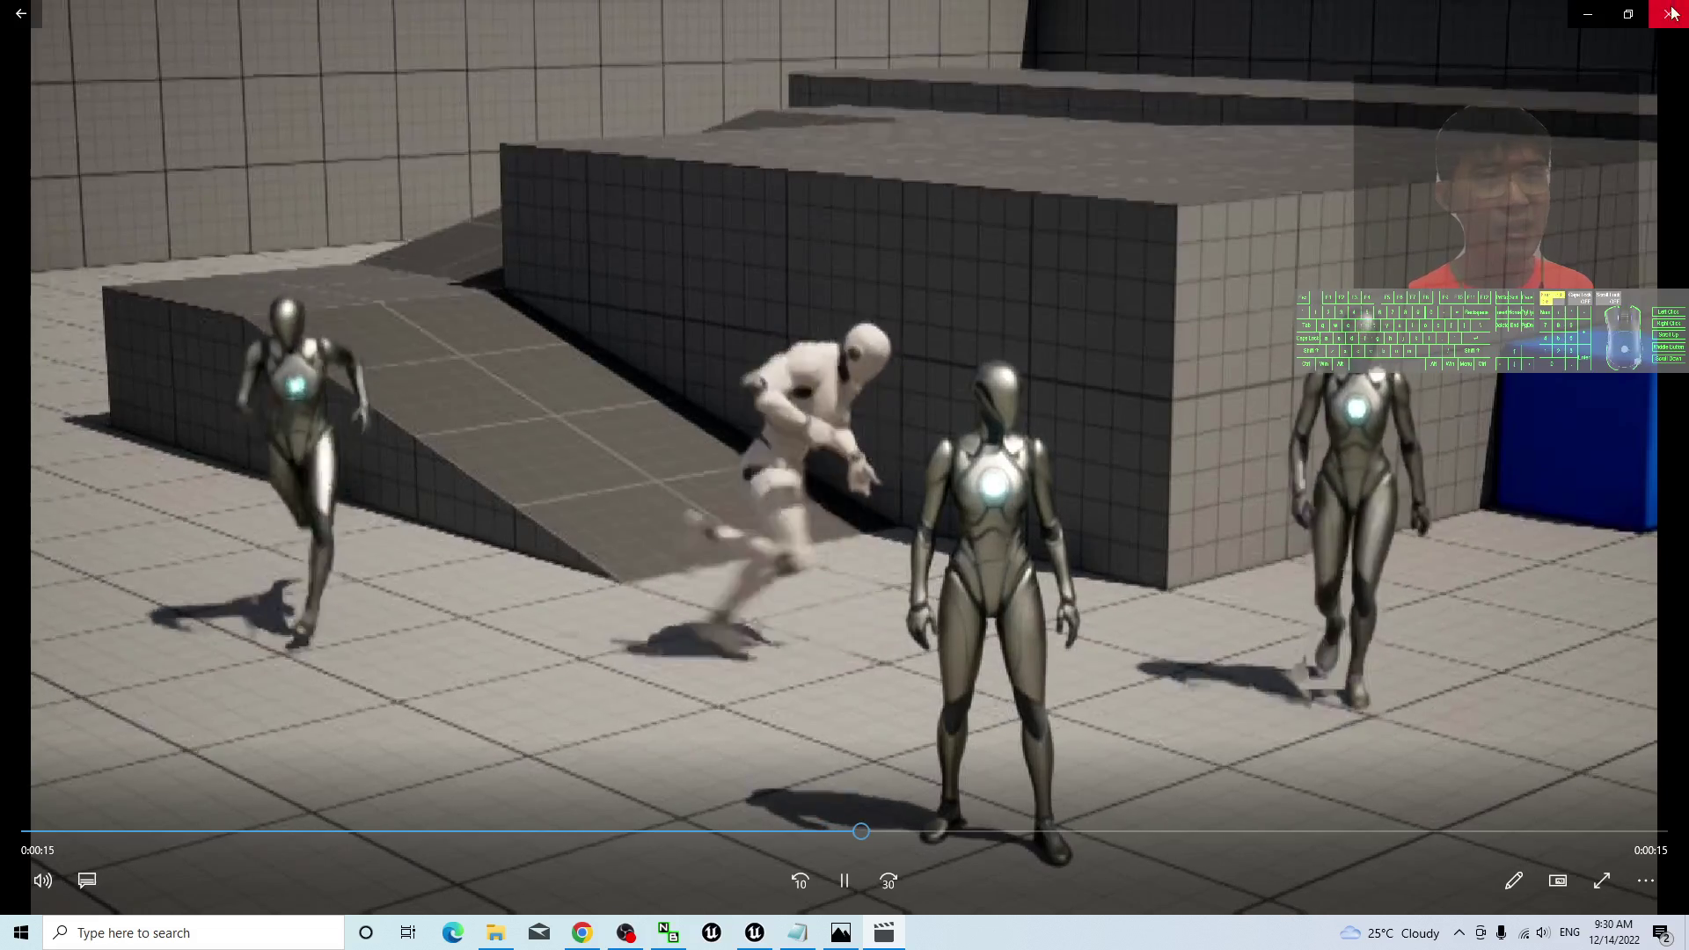
key(alt+F4)
- Switch back to Unreal Editor, close the Render Movie Settings window and exit the editor
click(754, 933)
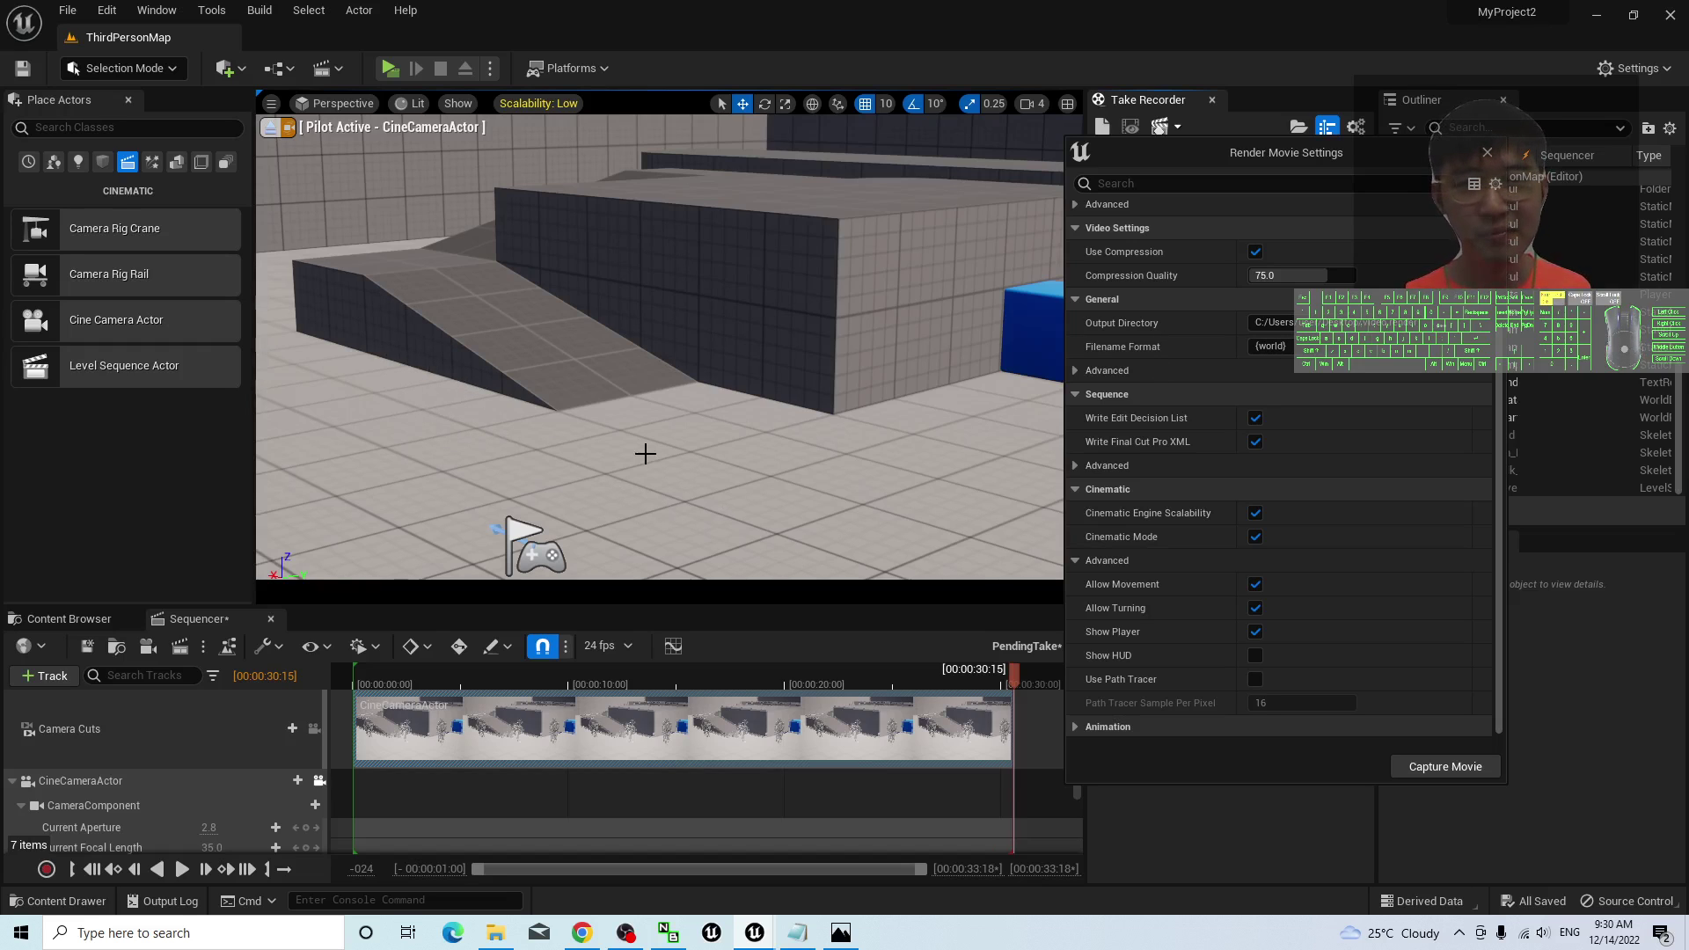
click(1488, 152)
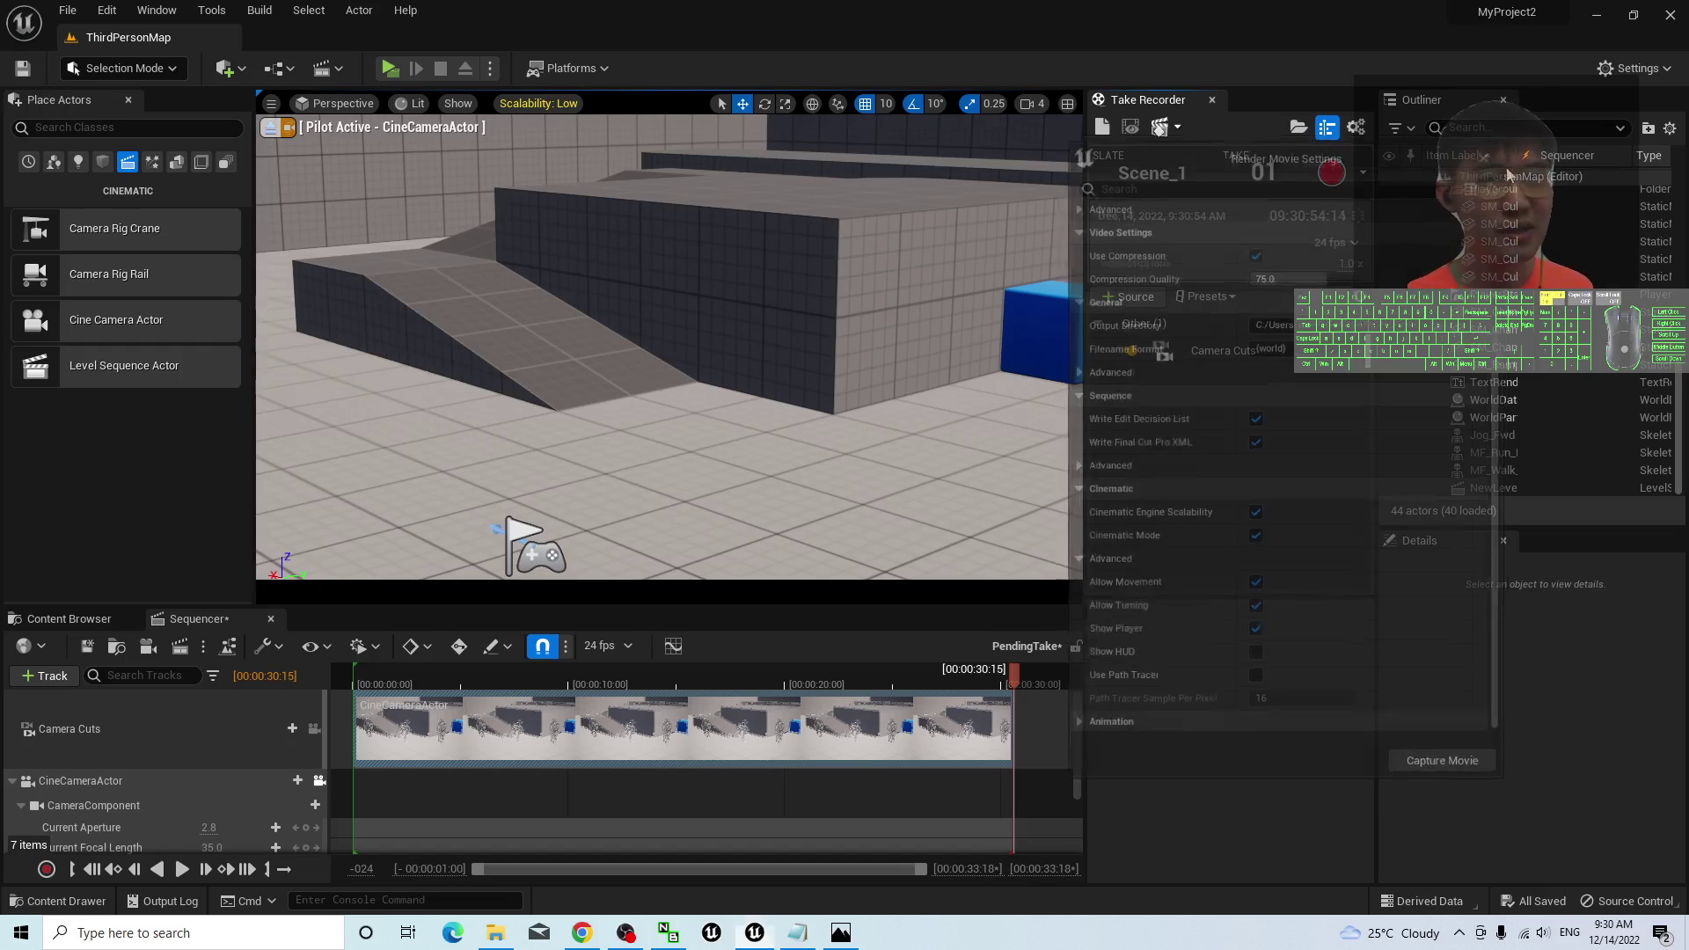
click(1493, 434)
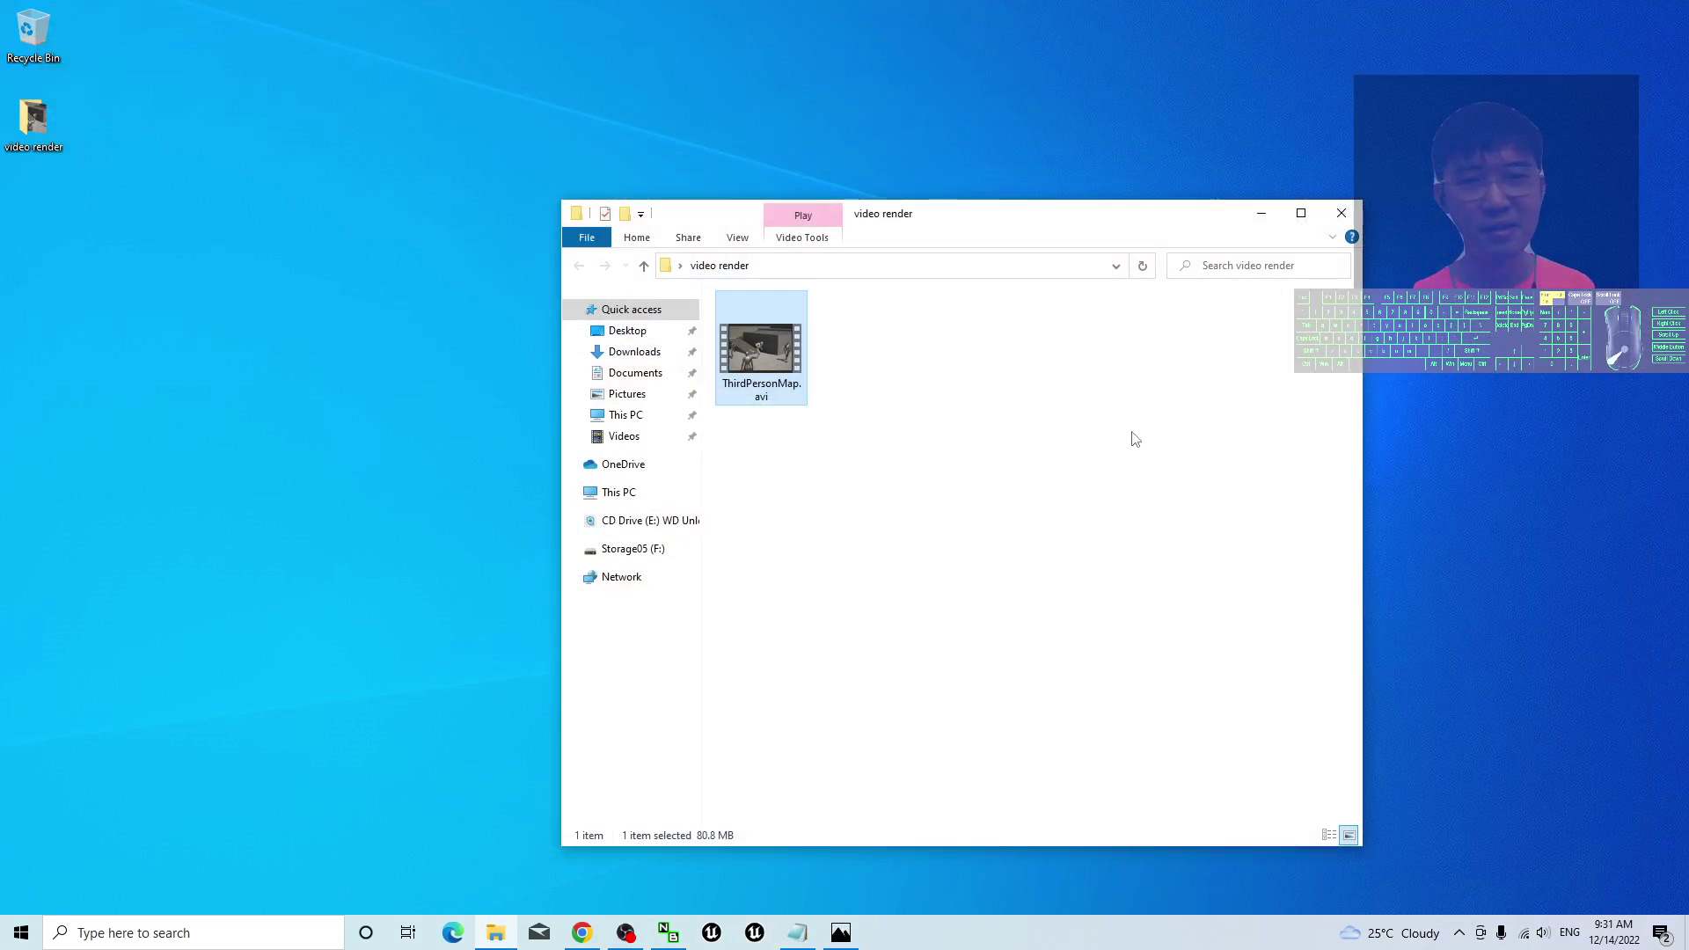
- Relaunch Unreal Editor and open MyProject2 from the recent projects, declining the graphics driver download
click(761, 940)
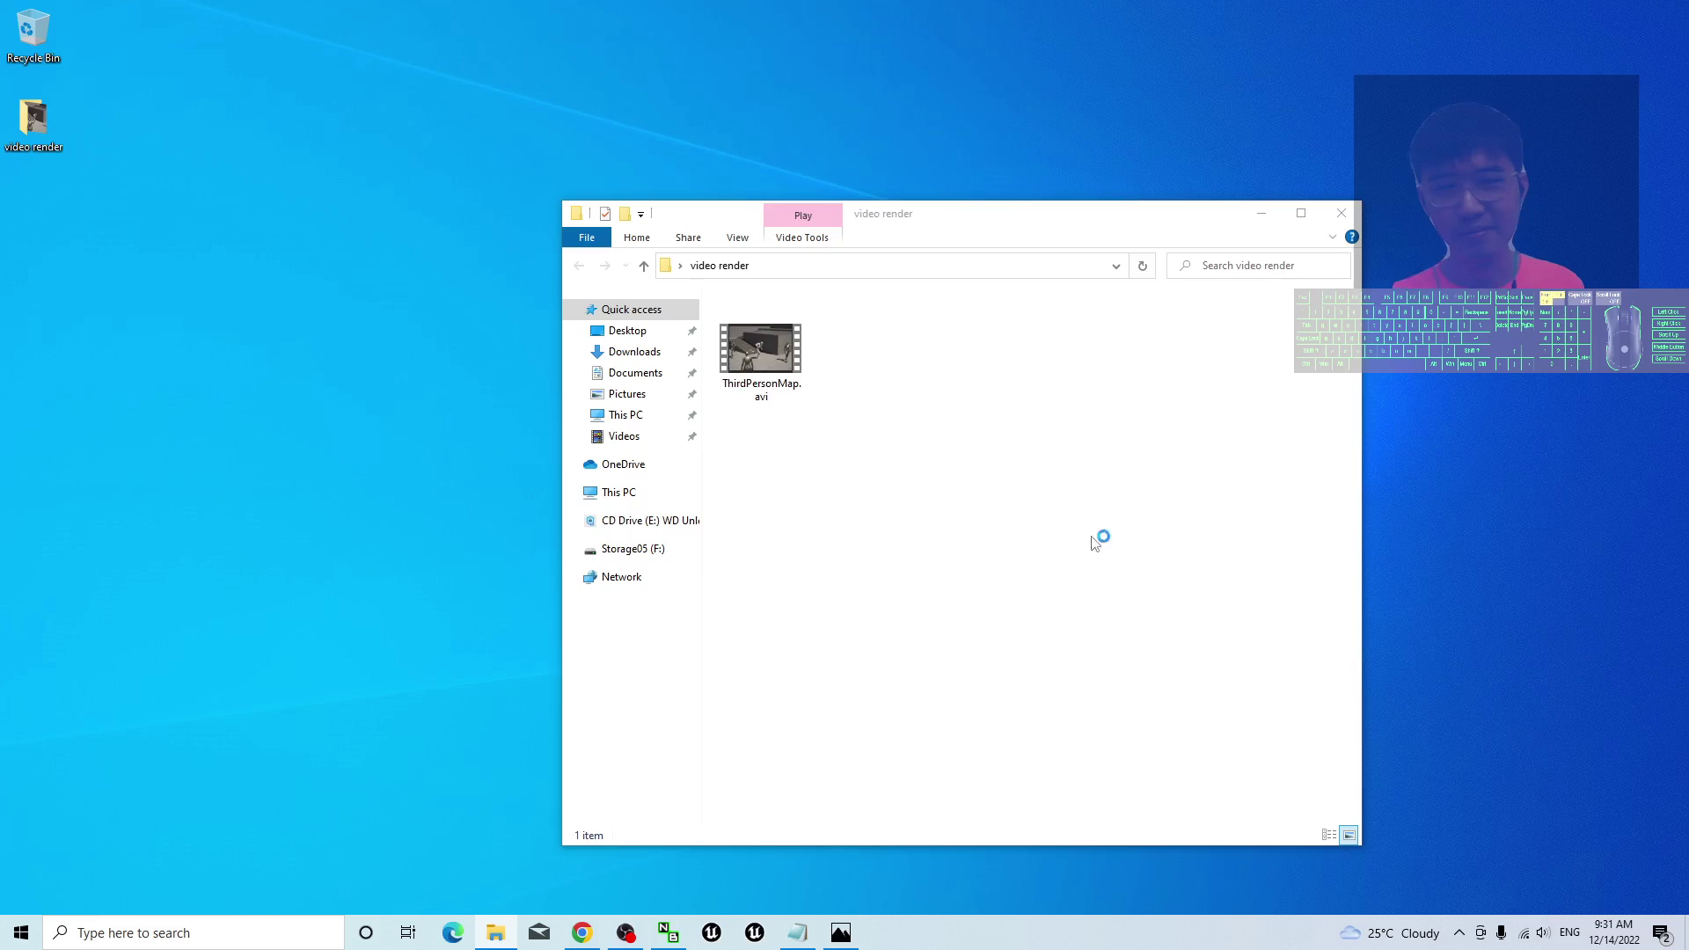
click(1012, 583)
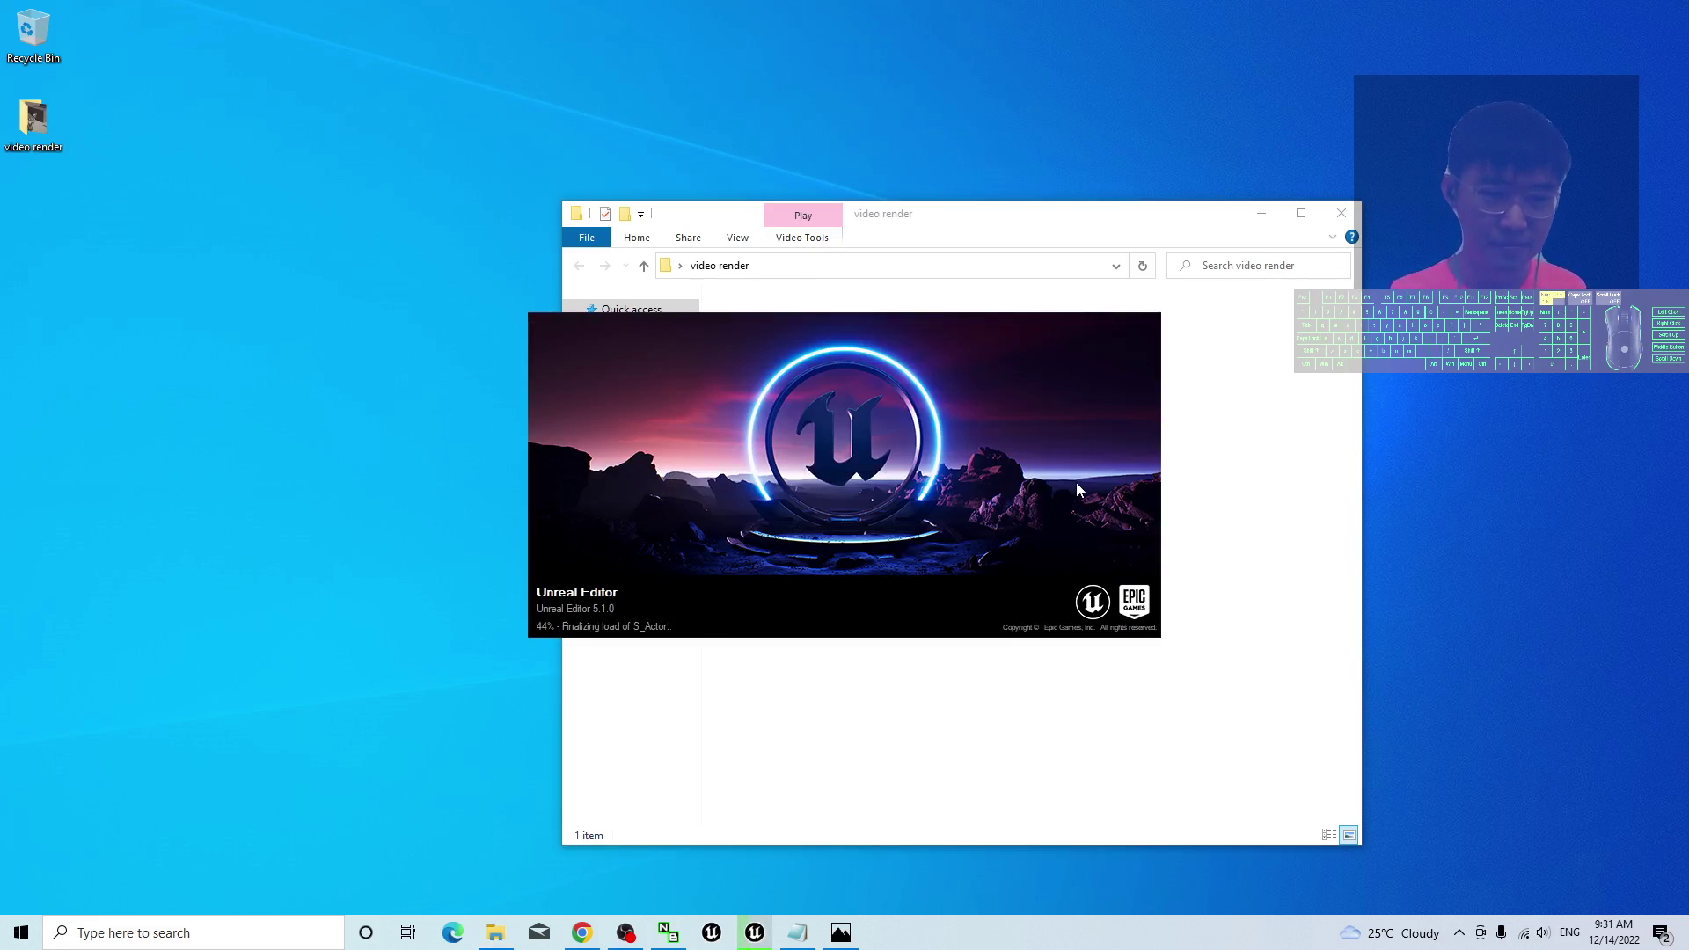
click(1261, 216)
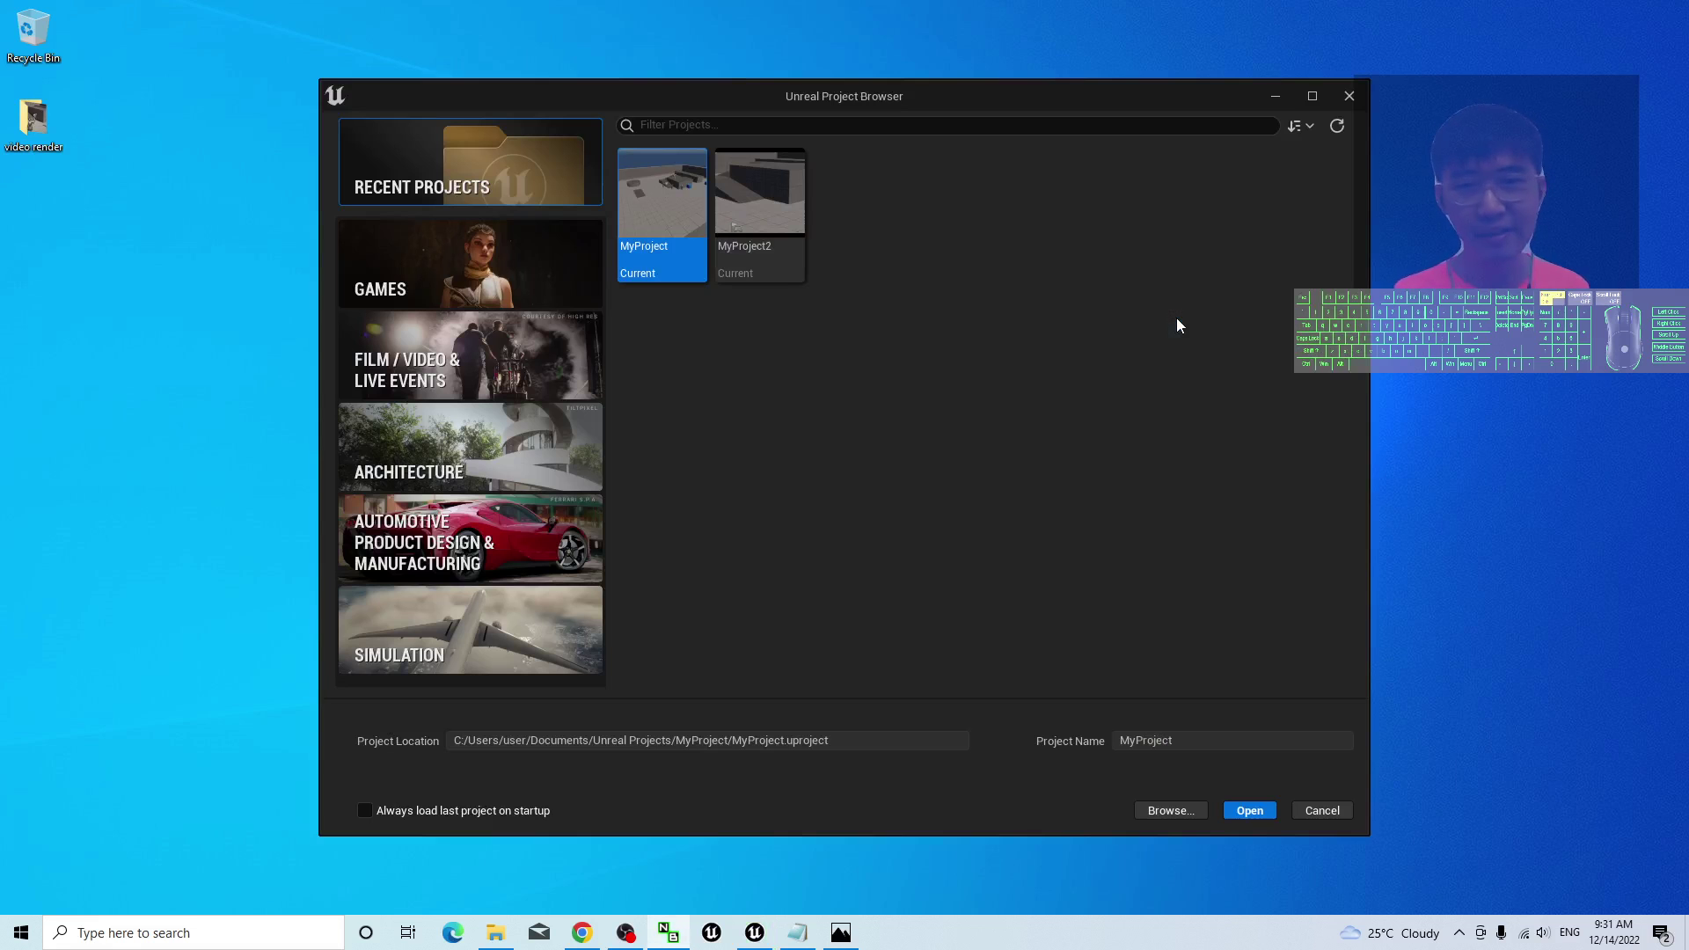
click(757, 189)
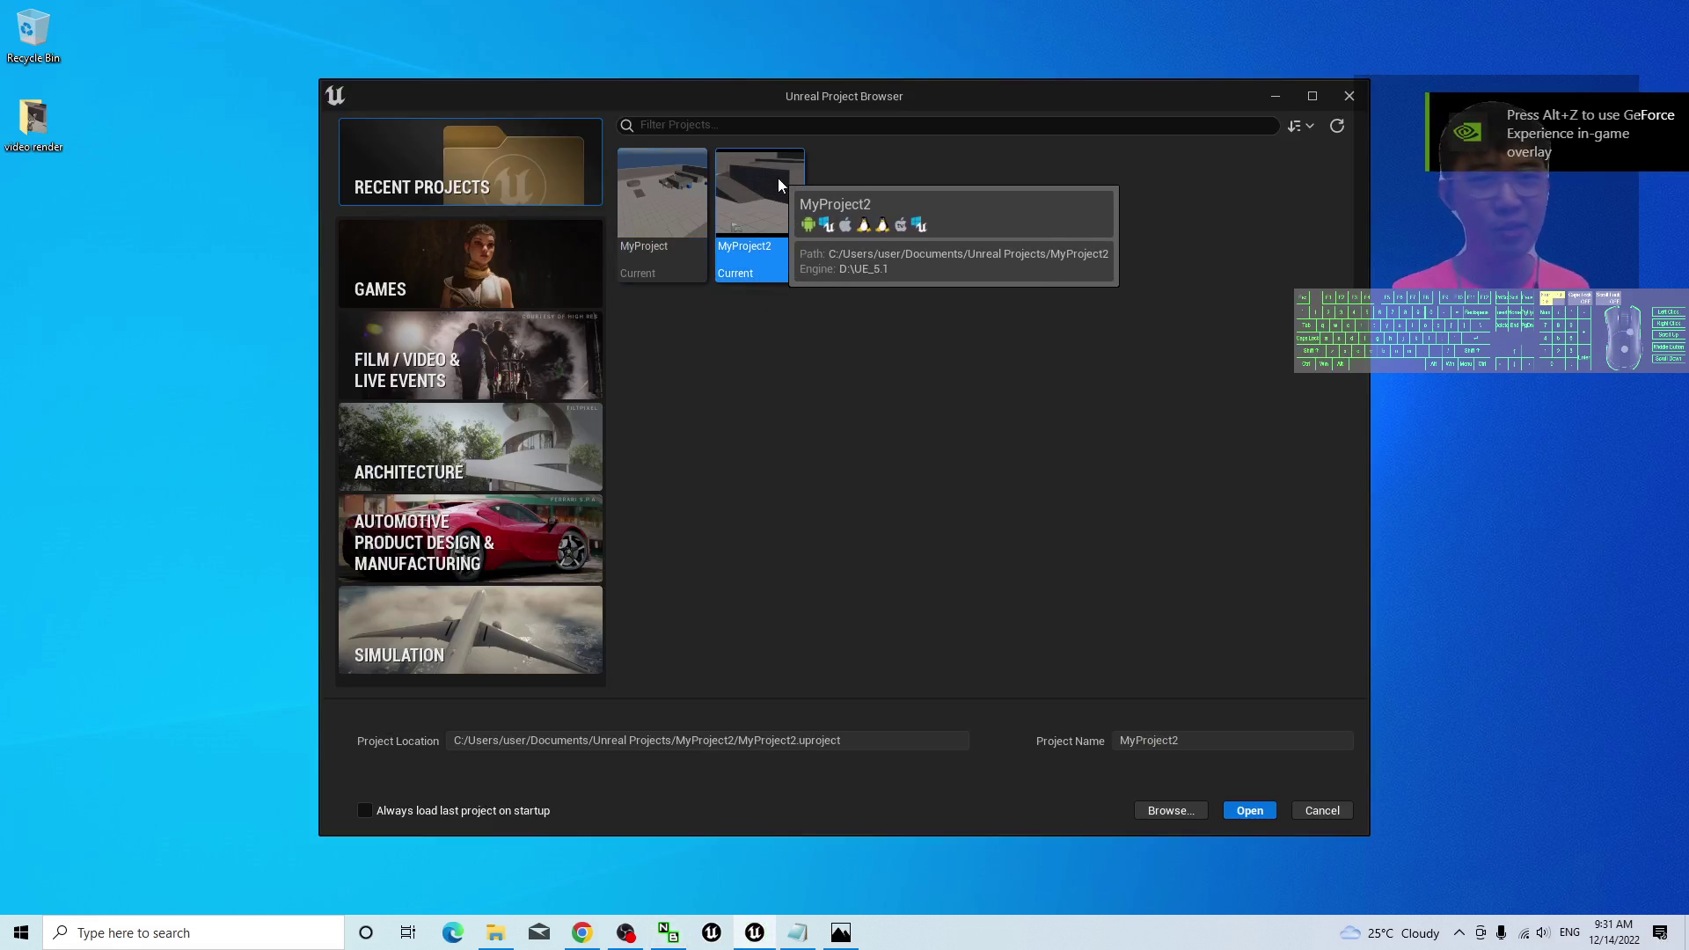
double_click(778, 178)
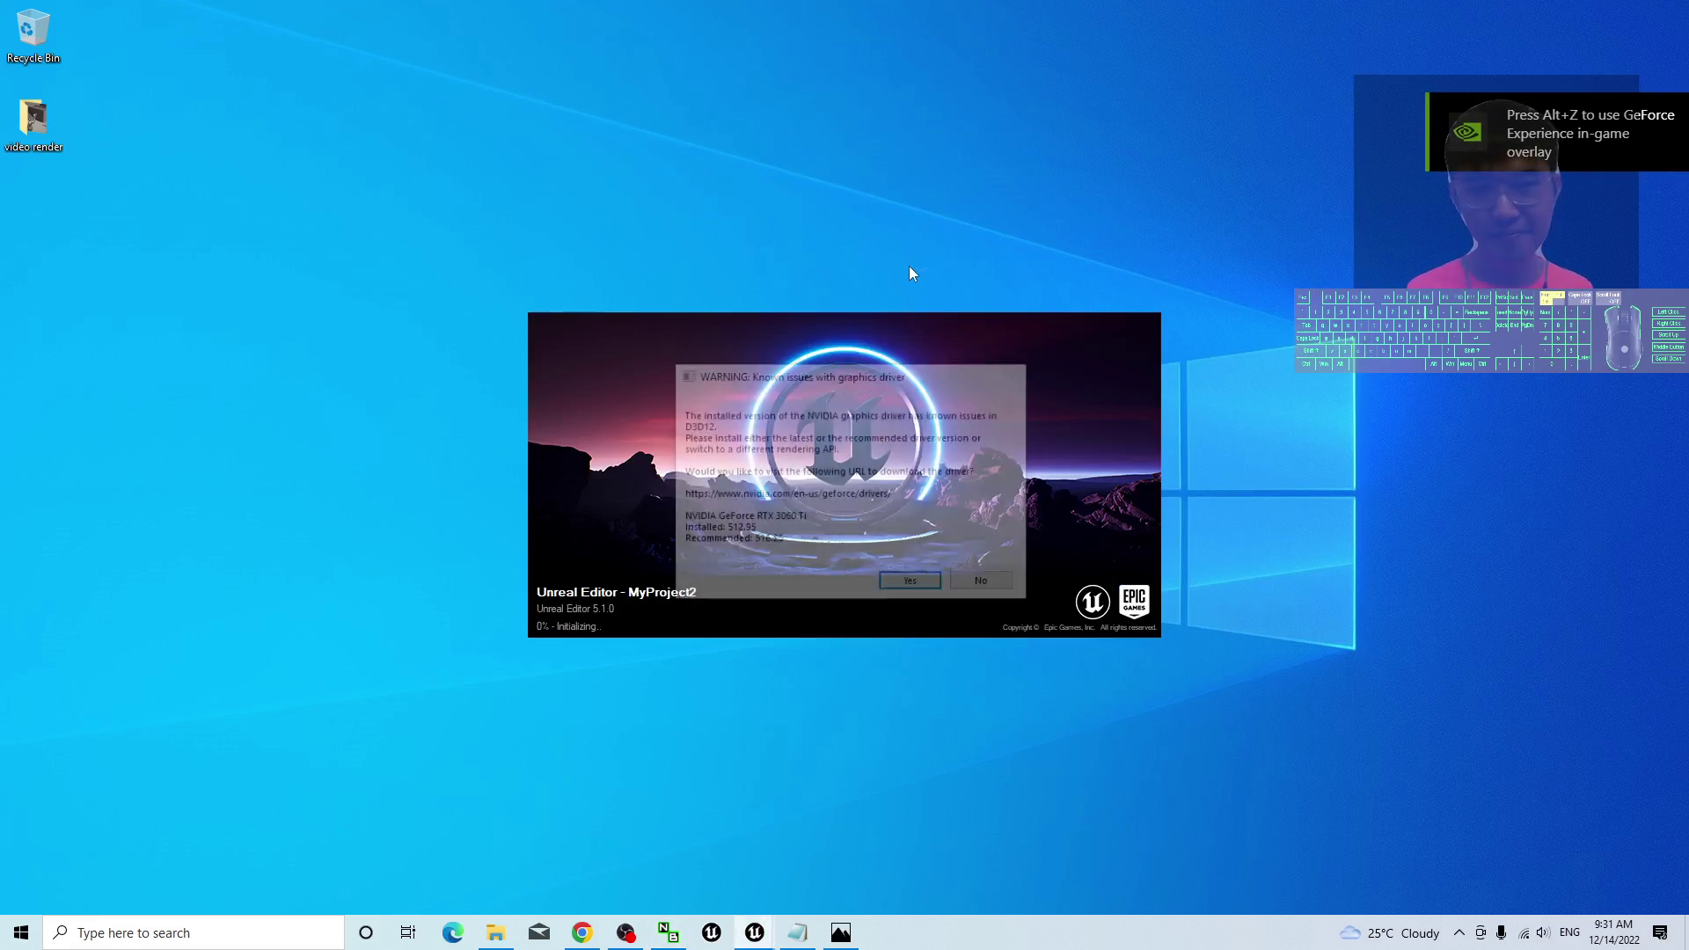
click(980, 582)
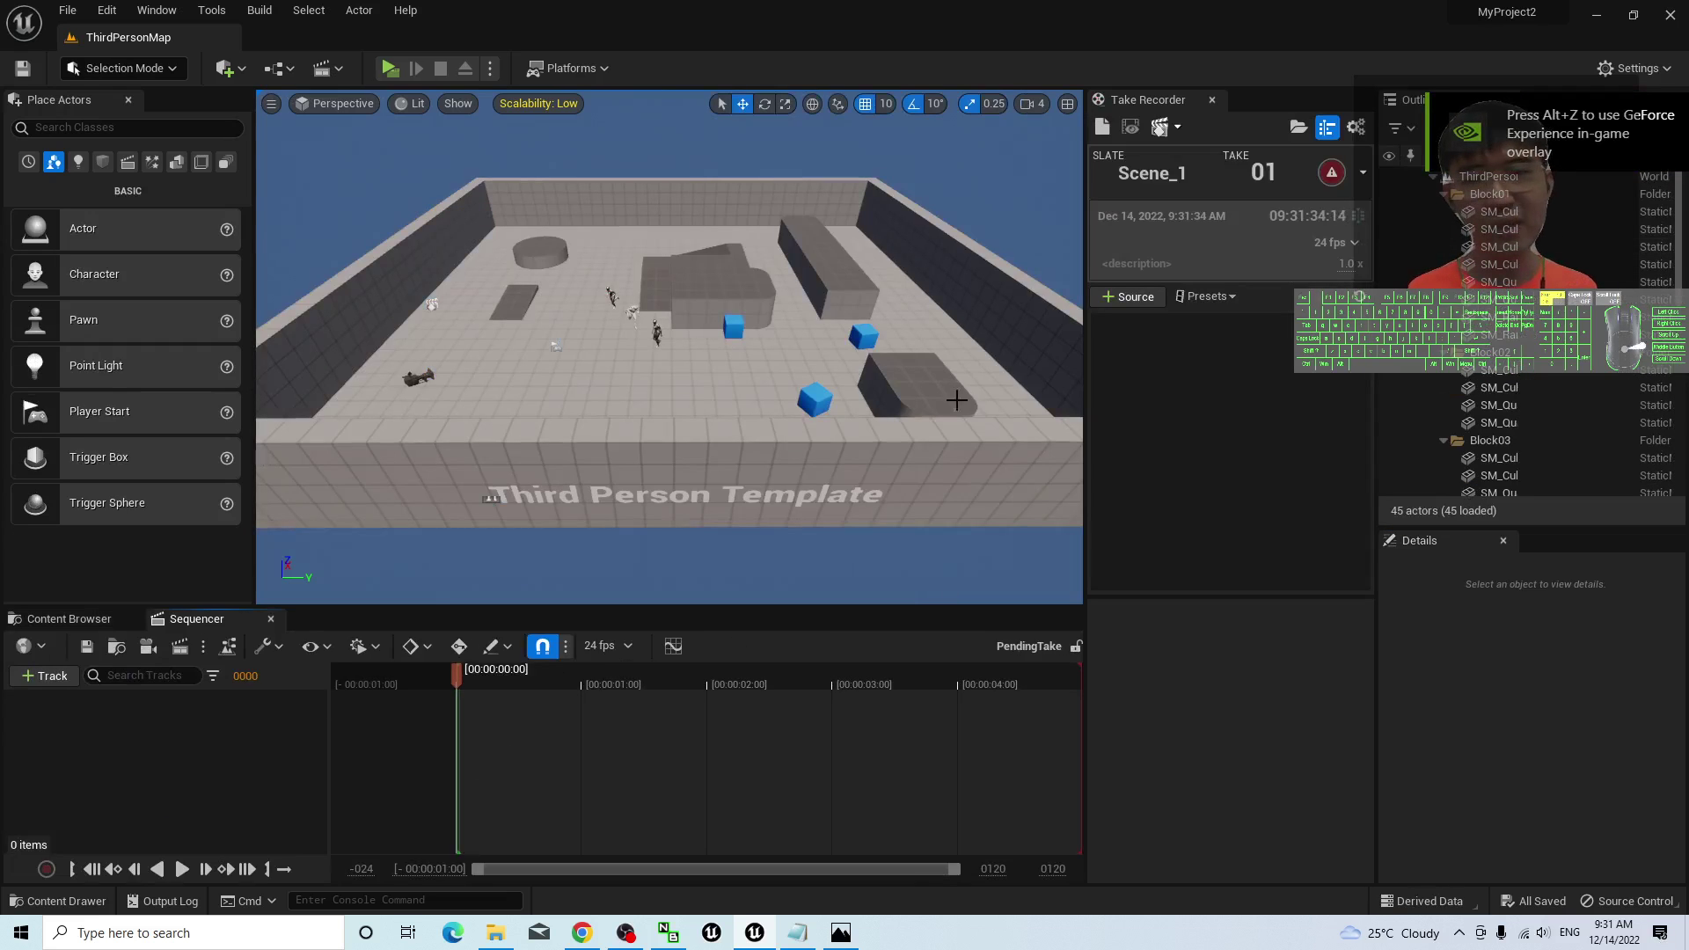
- Select the CineCameraActor to preview its shot, and review the Take Recorder's available source types without adding one
drag(1676, 229, 1674, 434)
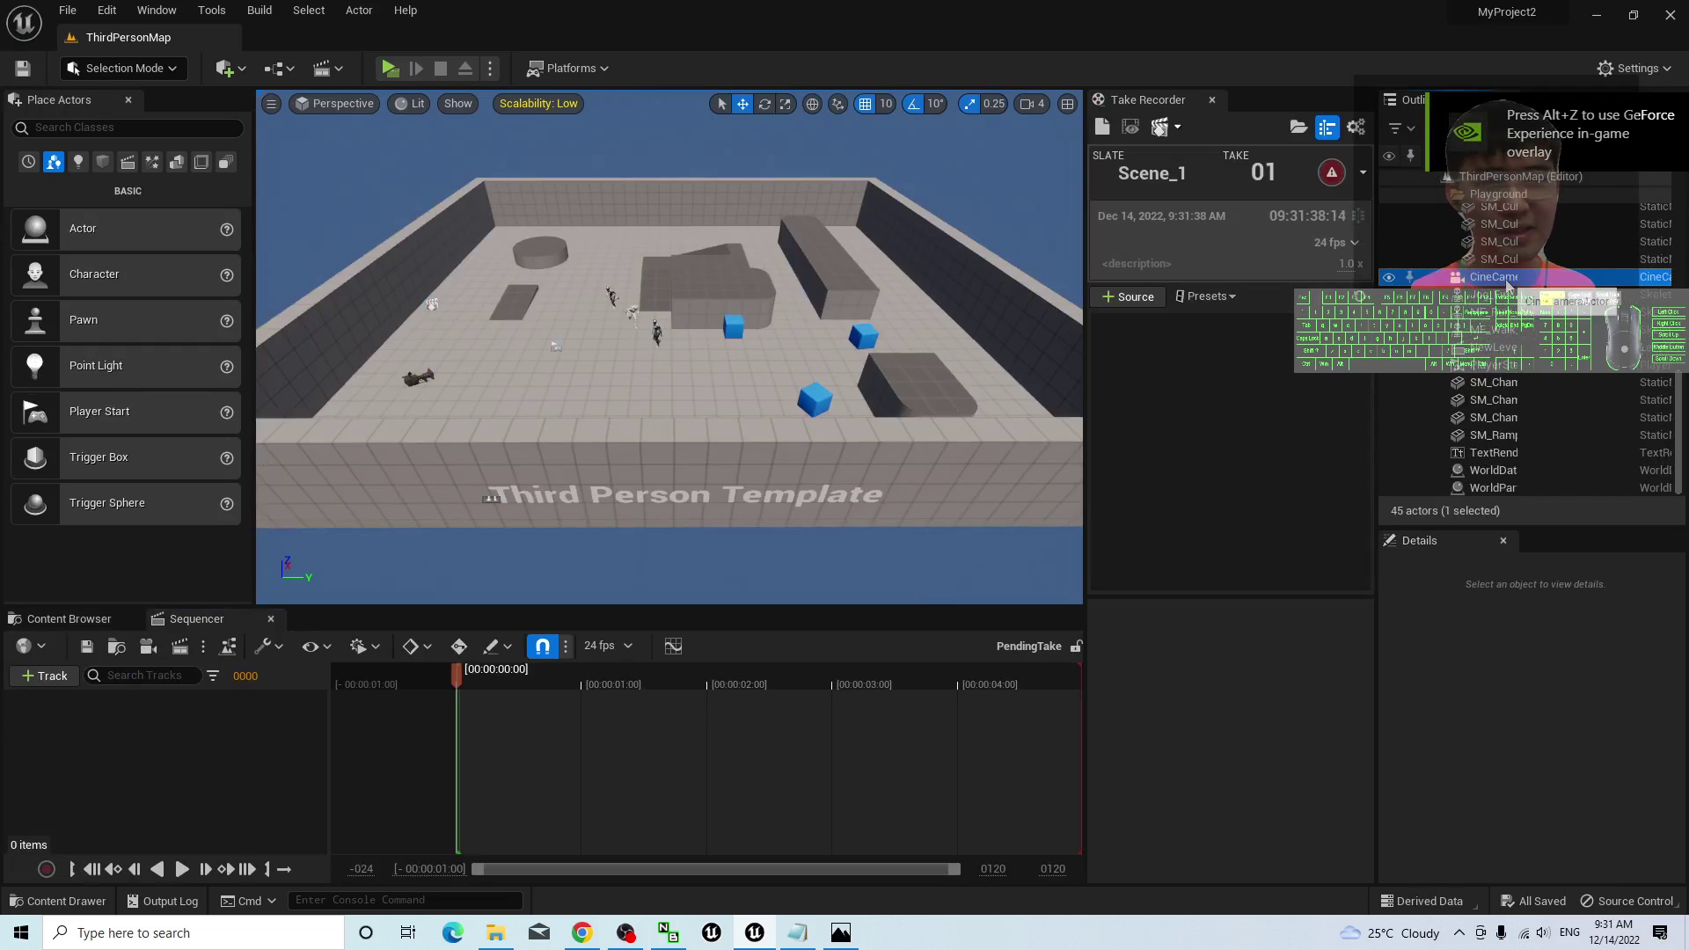
click(1658, 276)
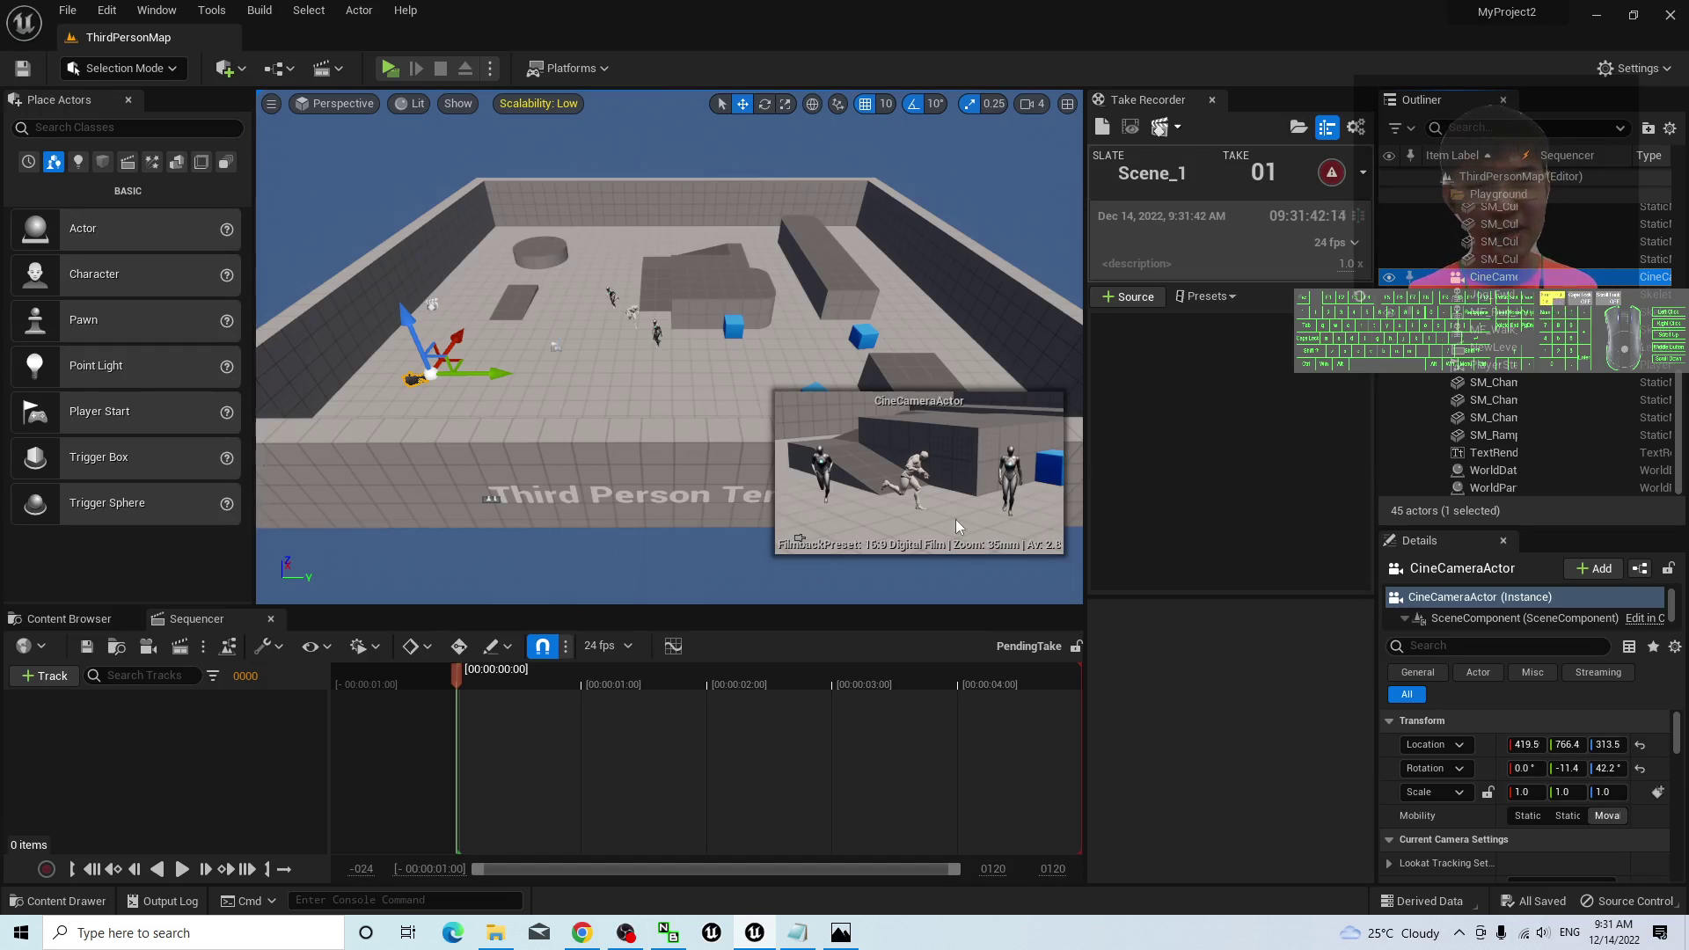
click(1149, 302)
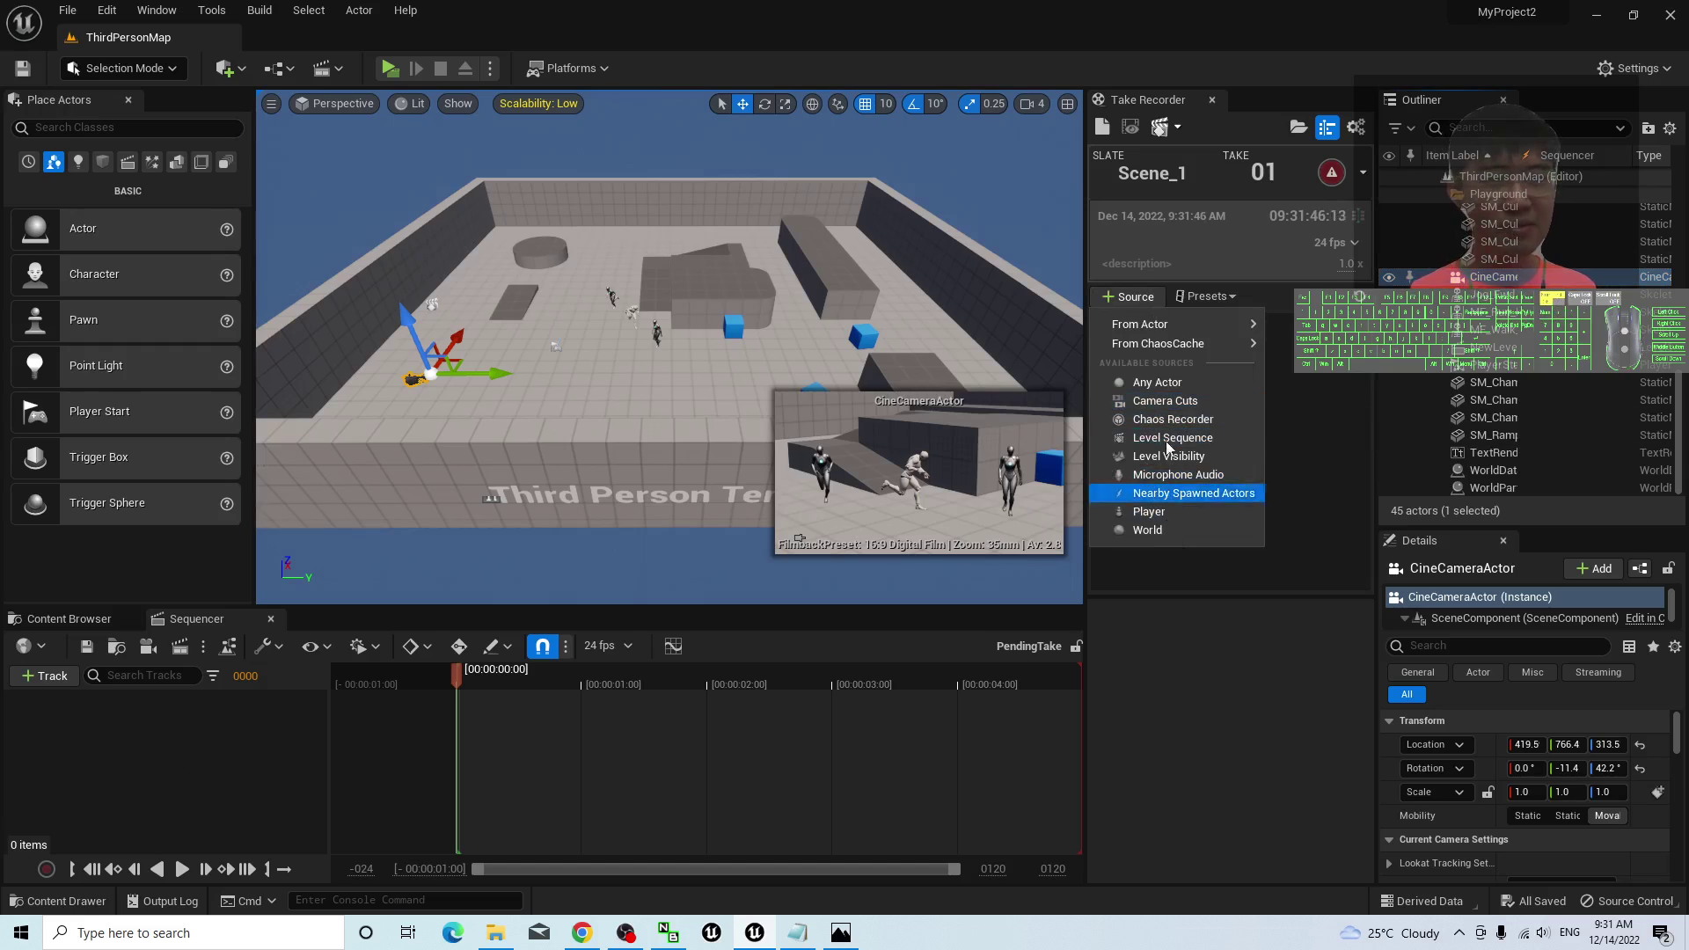
click(1207, 752)
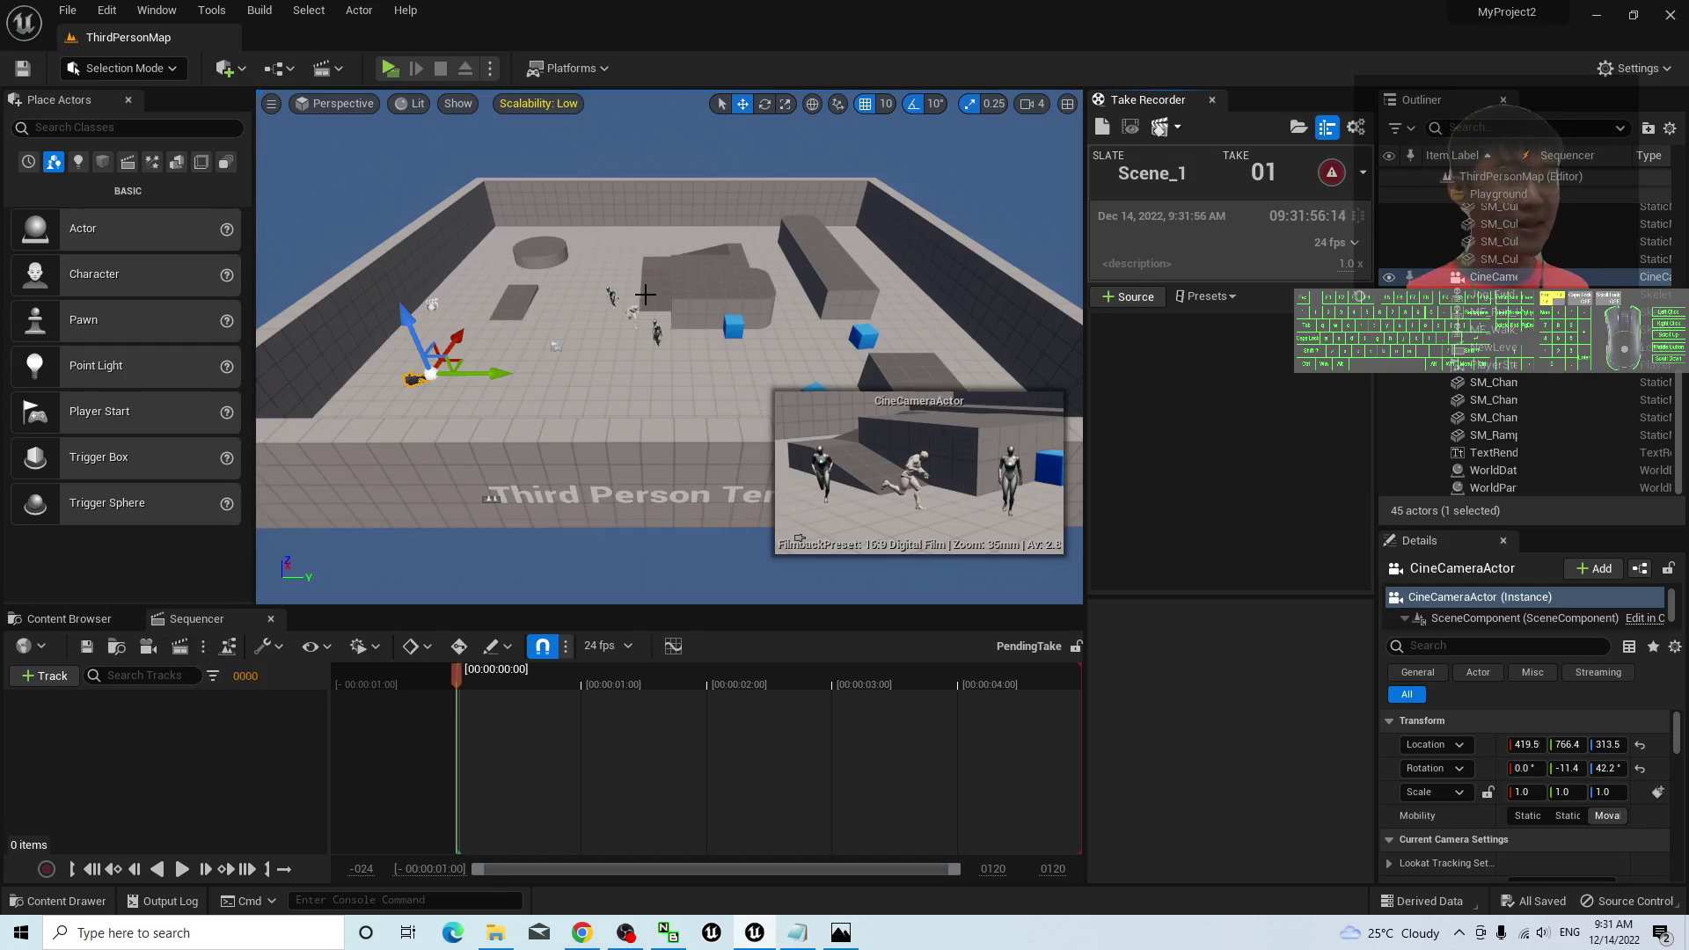
right_drag(612, 391, 535, 422)
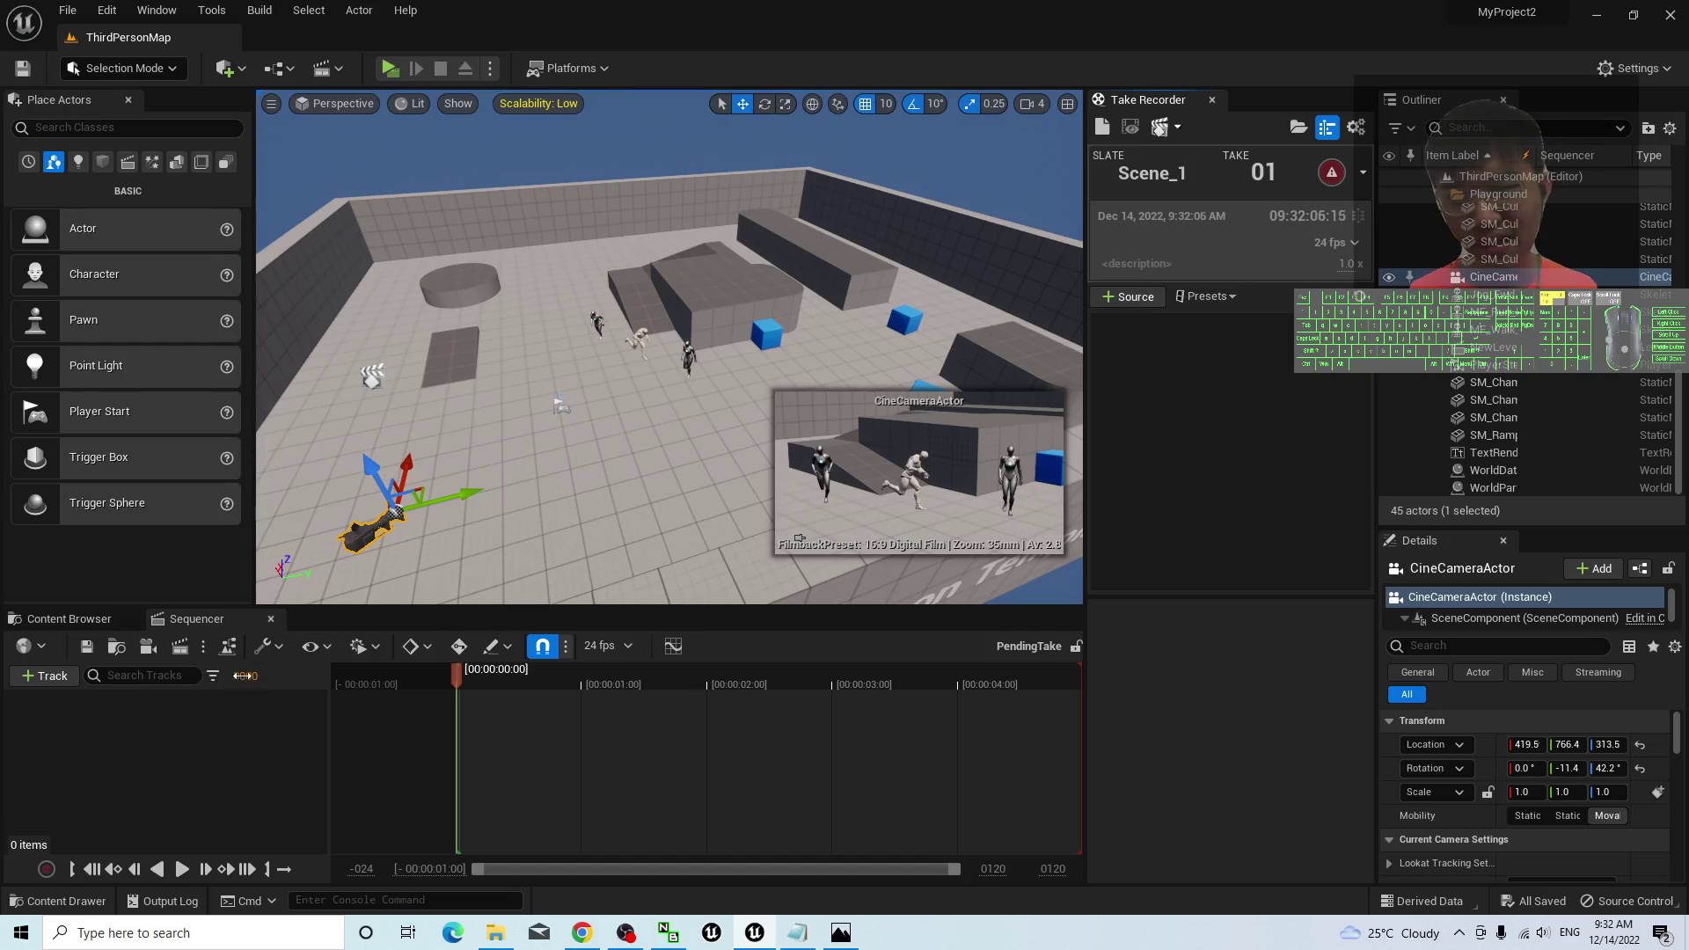
click(739, 744)
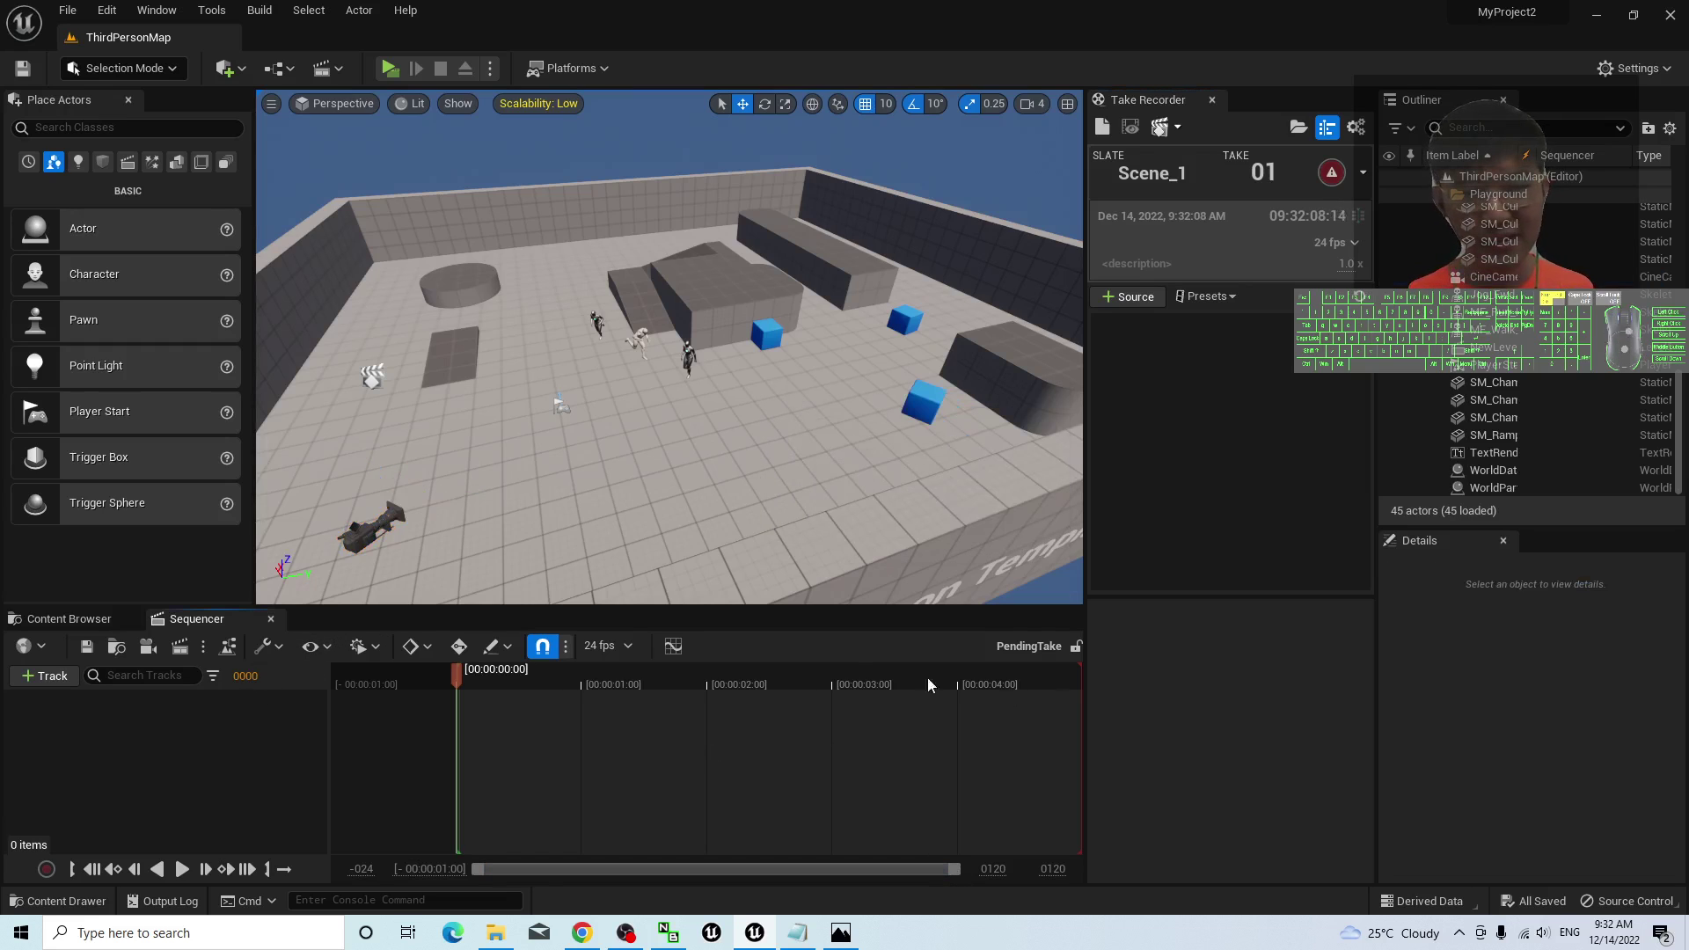
- Close the Sequencer and Take Recorder, and open NewLevelSequence from the project's Content folder
click(271, 618)
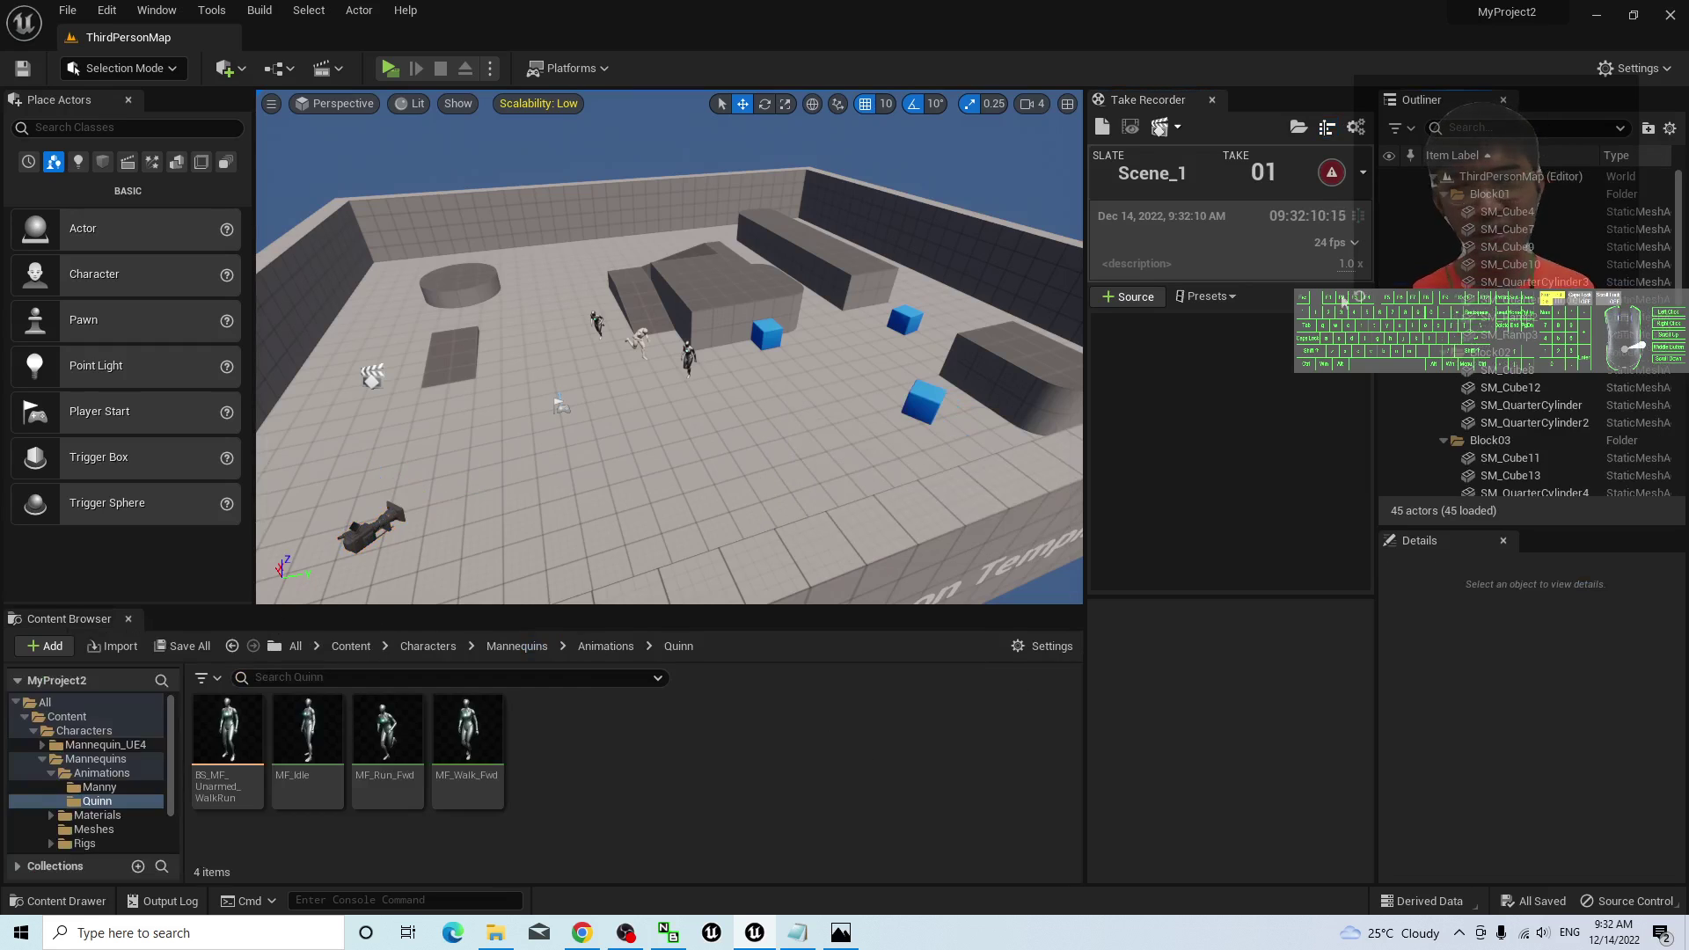
click(1211, 99)
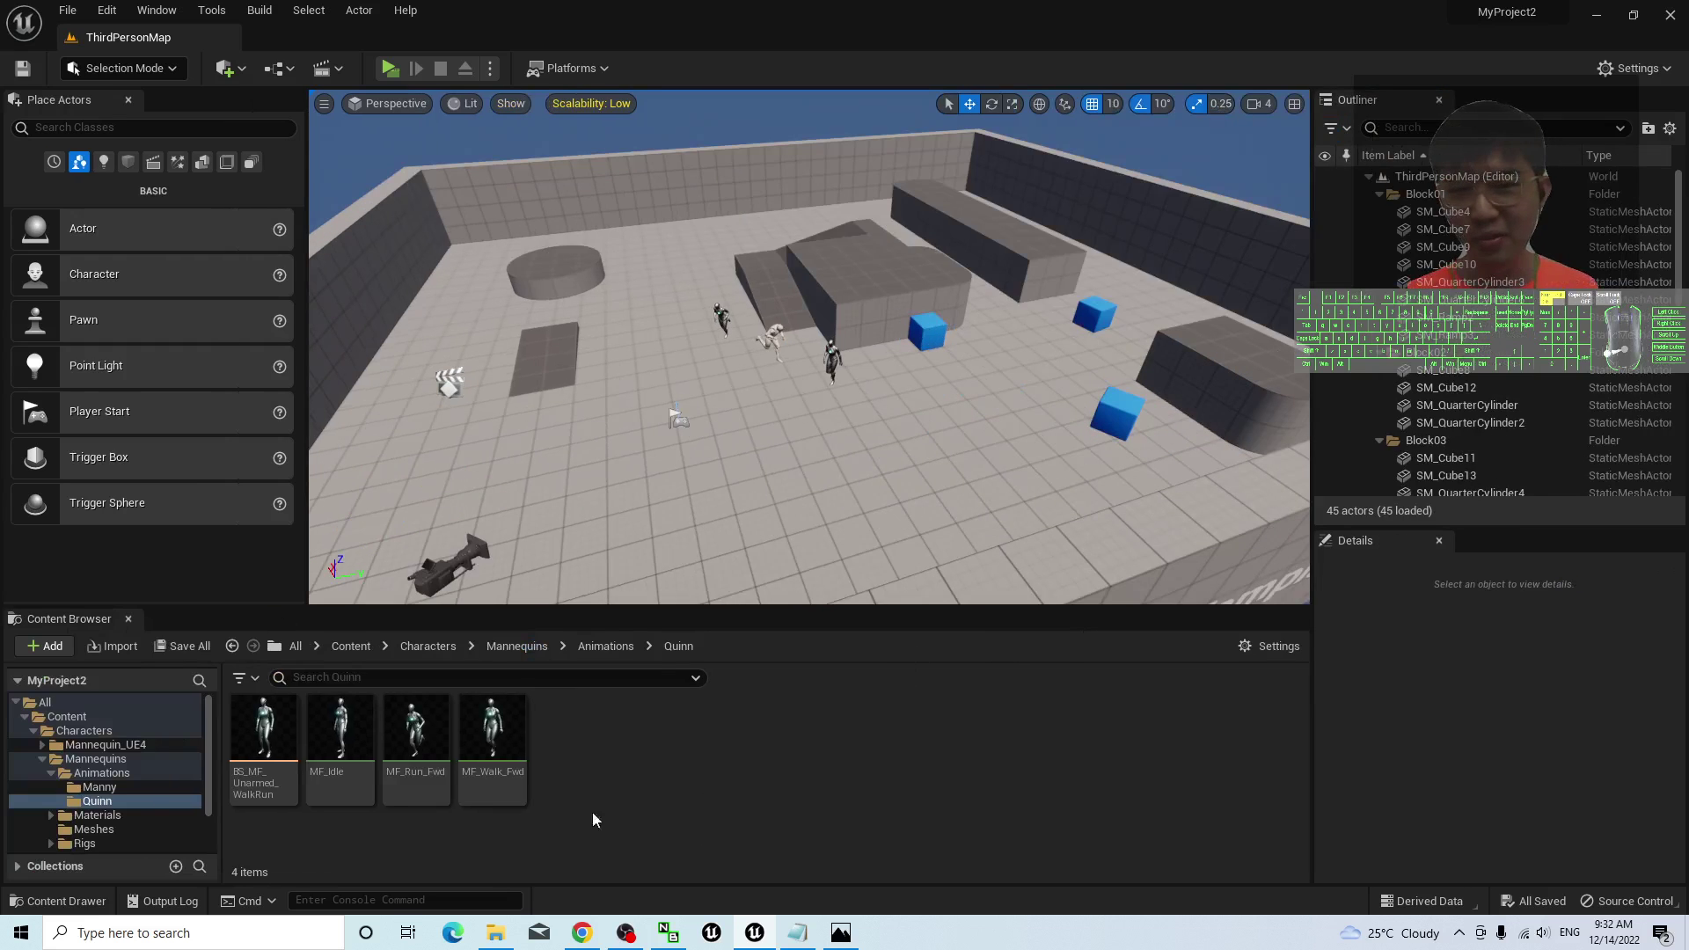
click(350, 646)
click(587, 721)
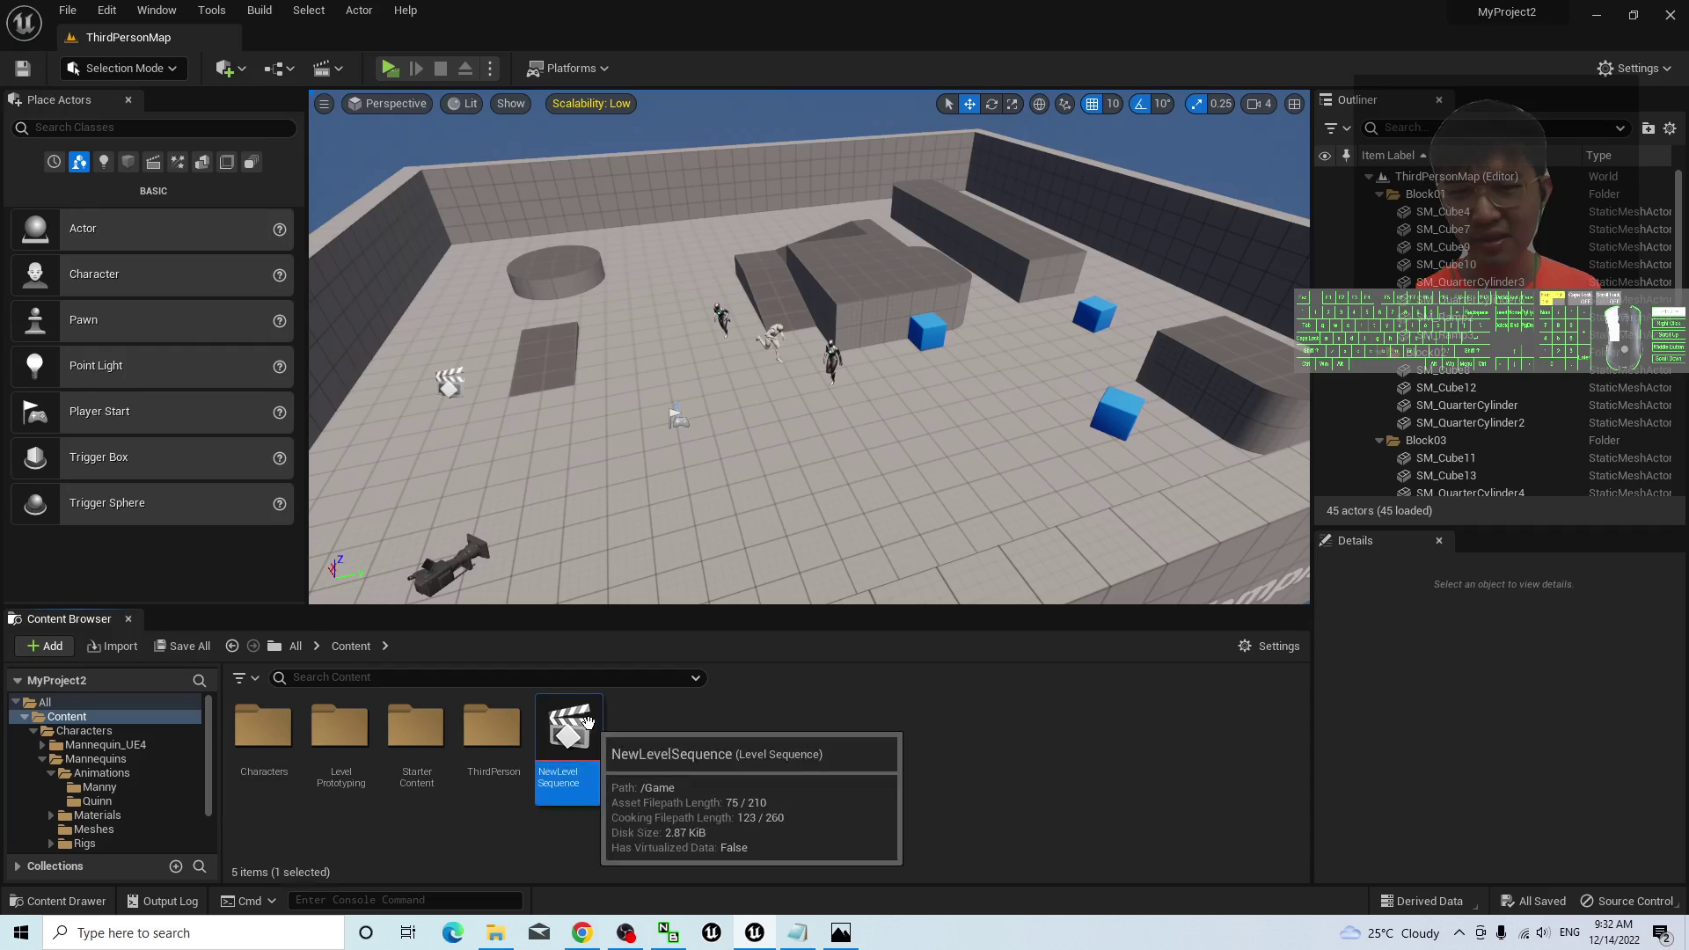
double_click(587, 722)
- Reopen the Take Recorder from the cinematics tools
click(156, 11)
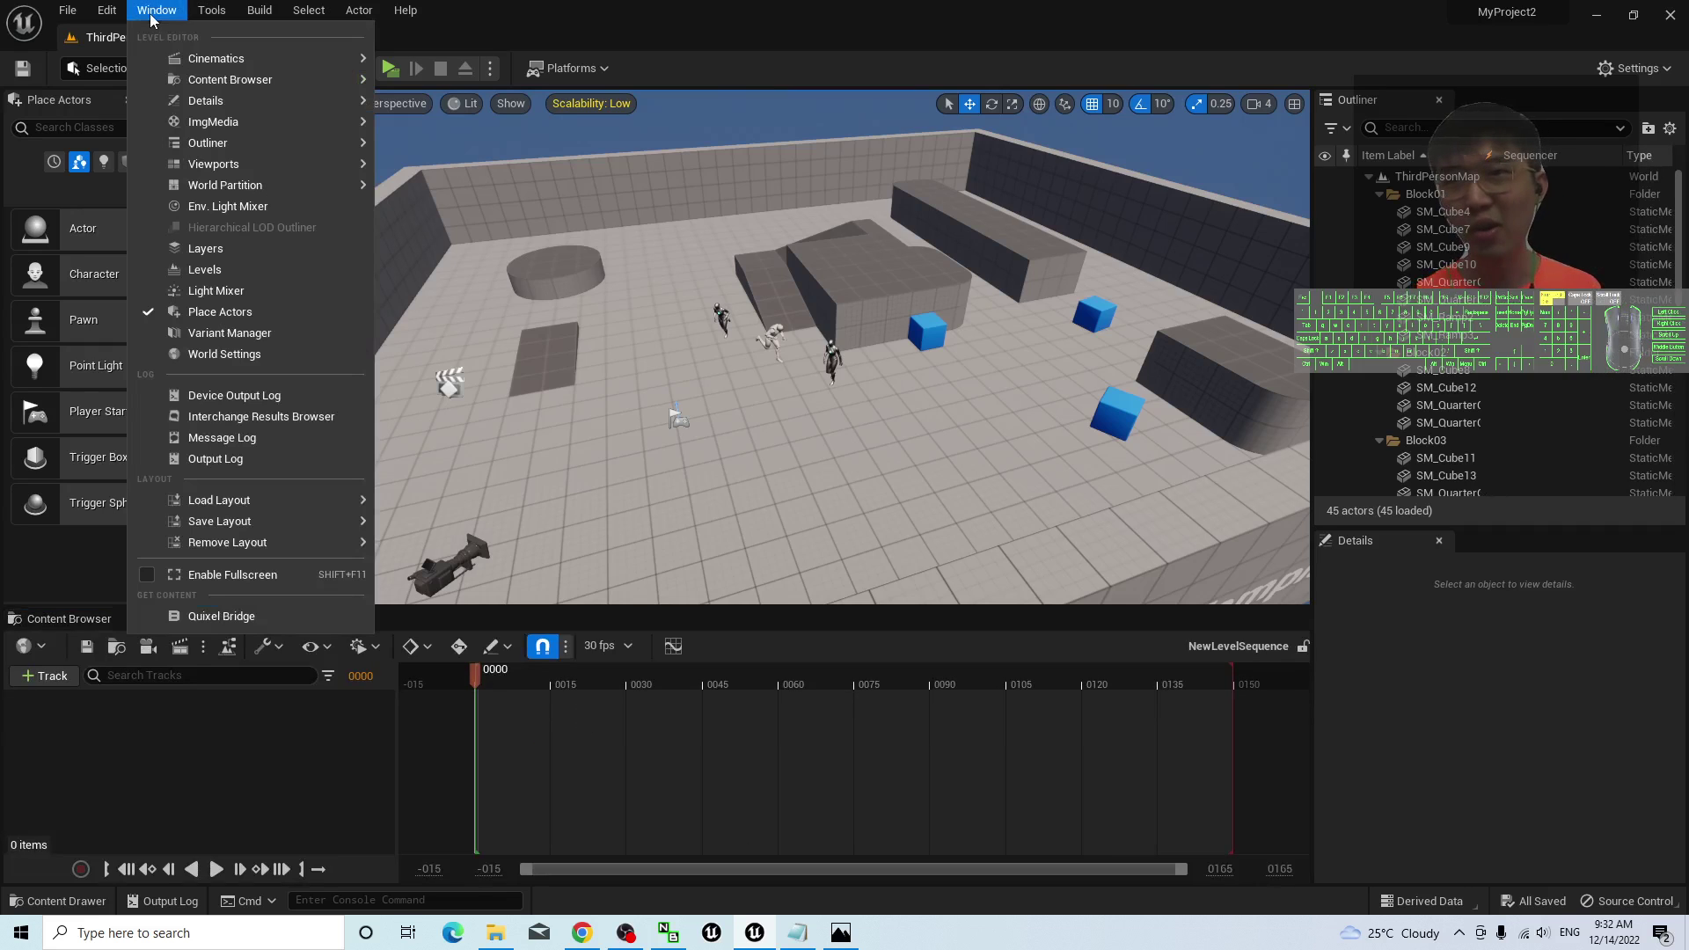
mouse_move(203, 58)
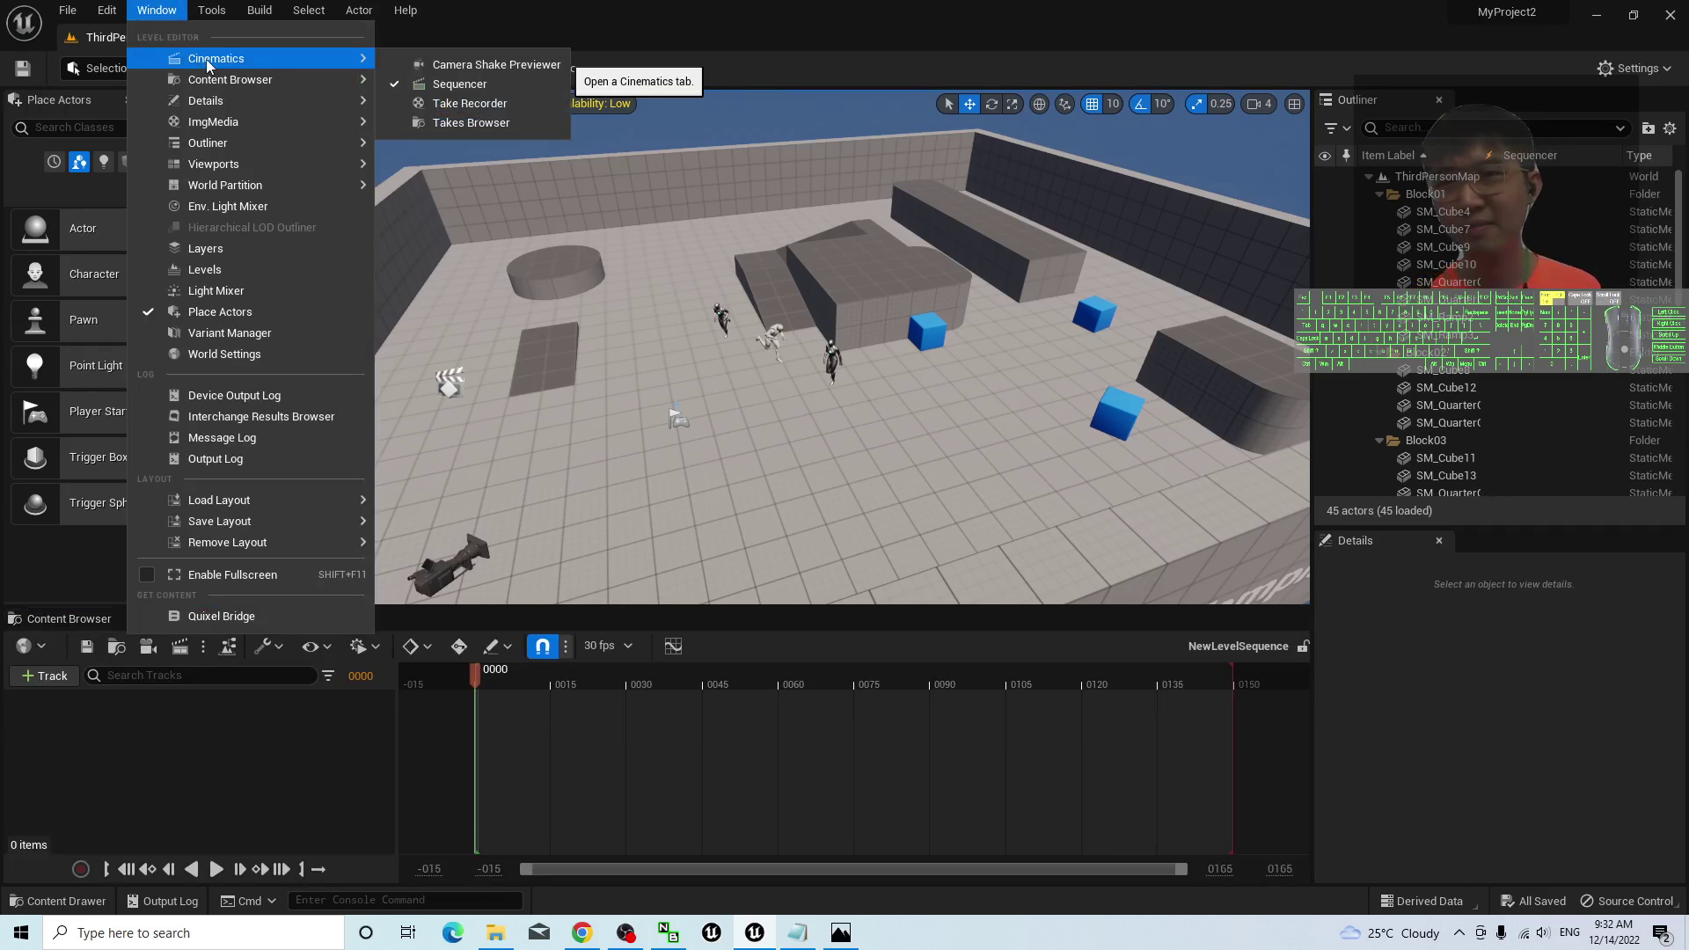
click(464, 104)
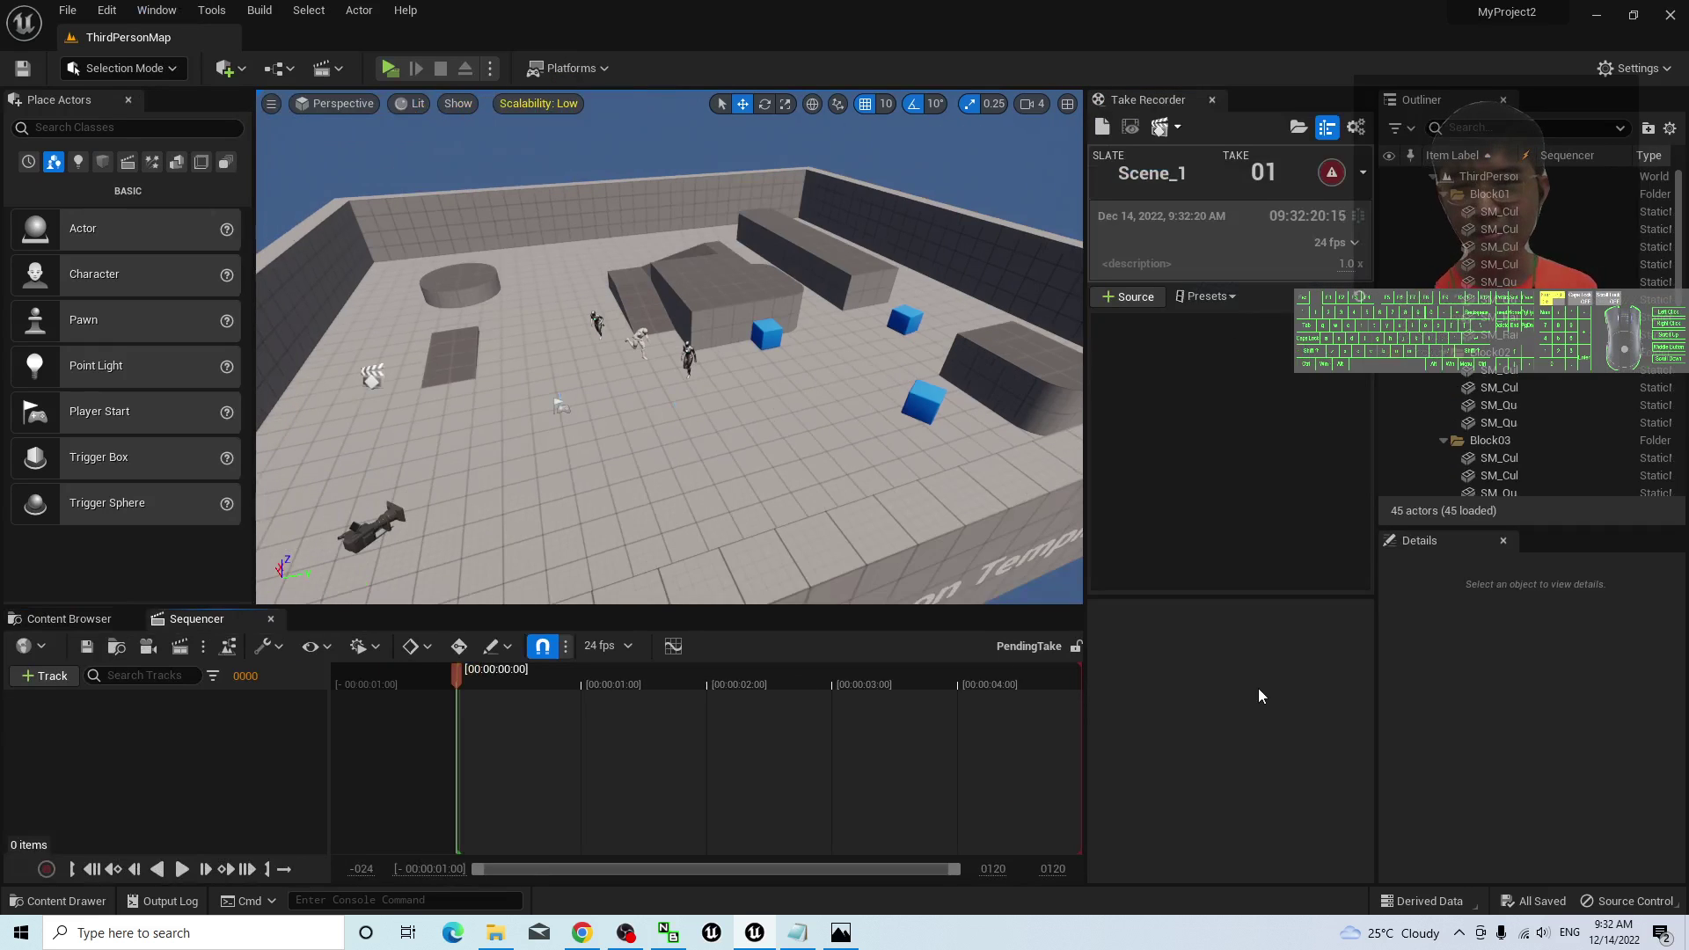
scroll(660, 493, up, 2)
- Move the pending take's playhead to 00:00:30:11 and extend the end of the playback range to it
click(642, 691)
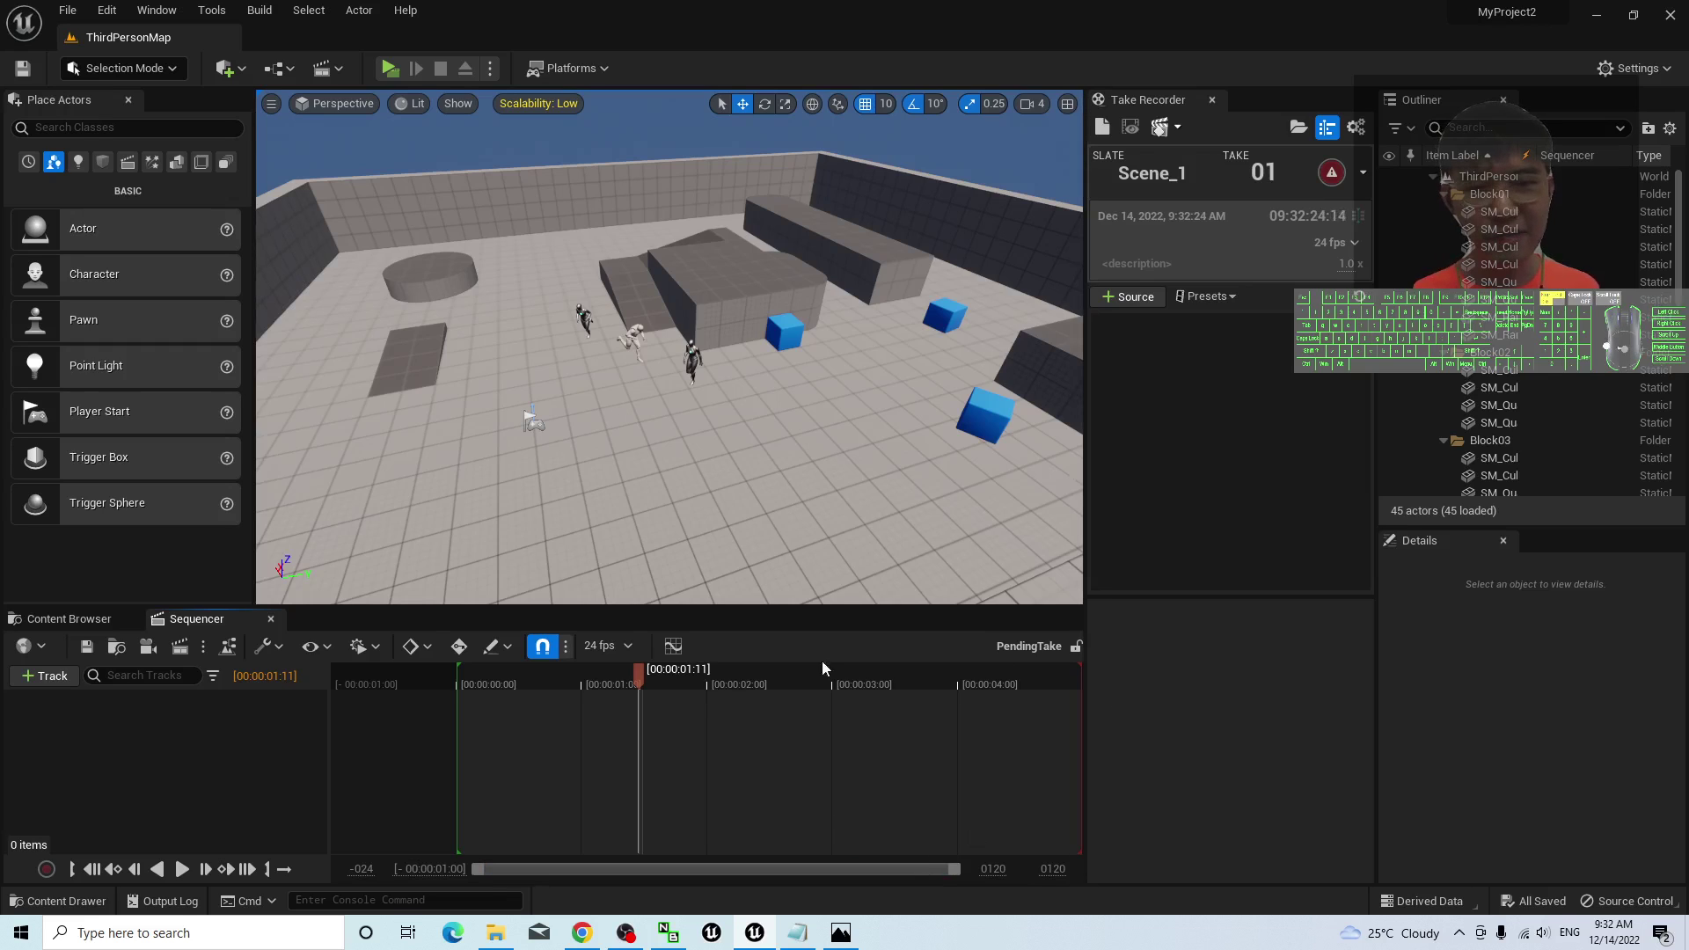
click(271, 676)
text(30)
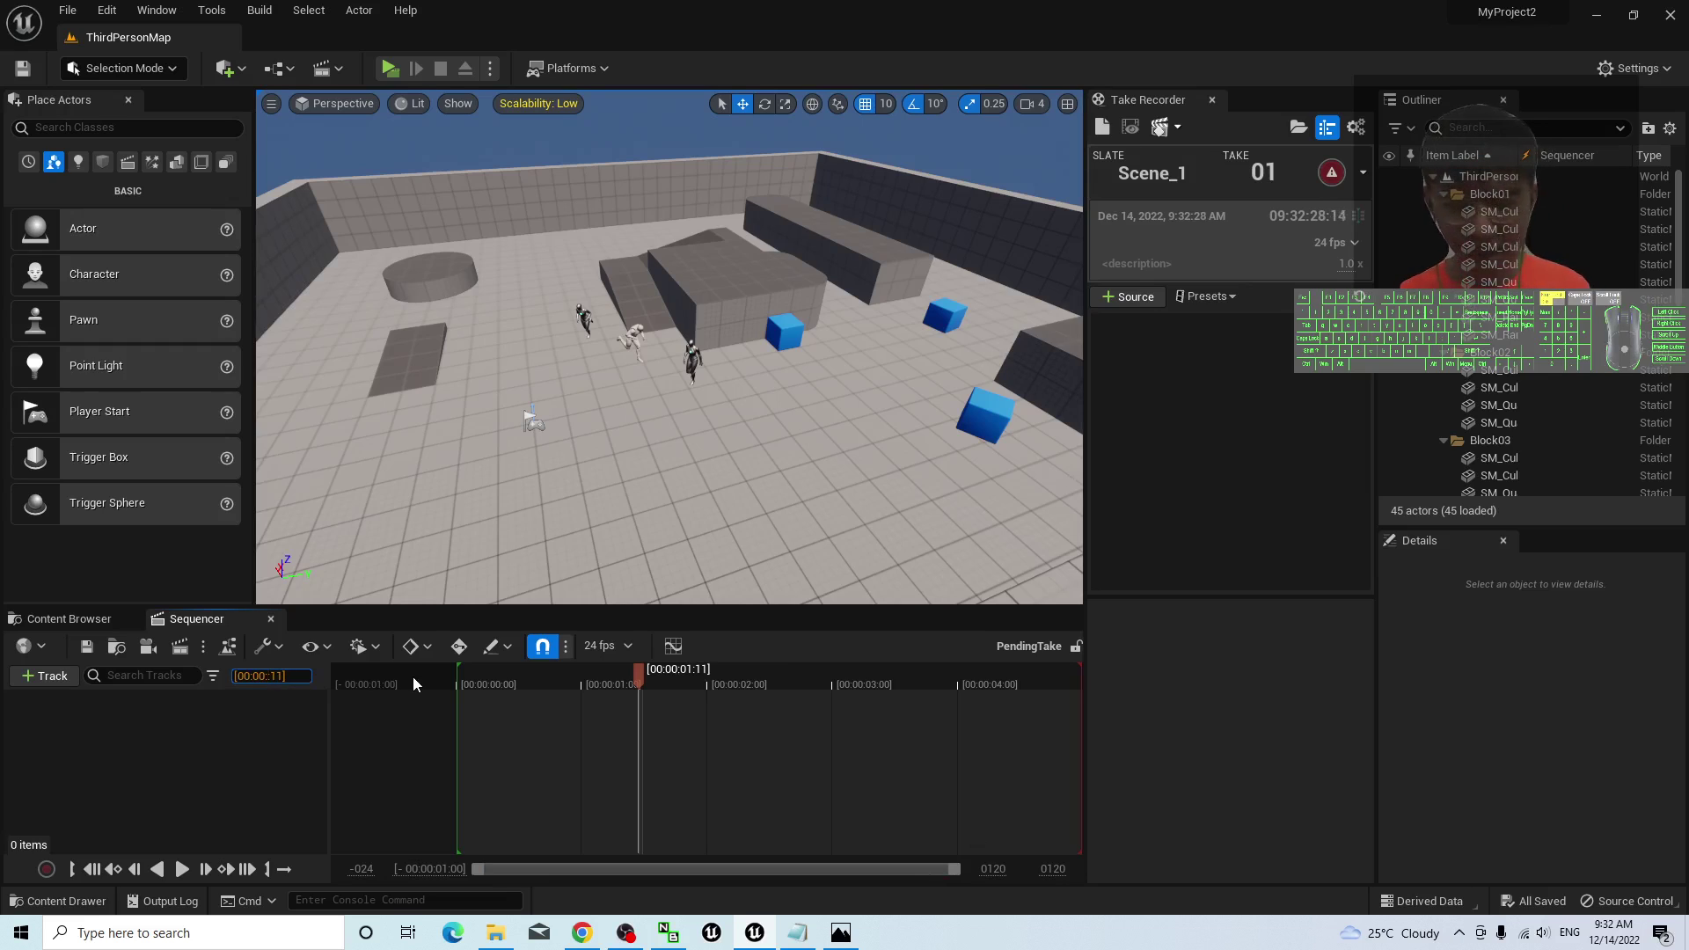
key(Return)
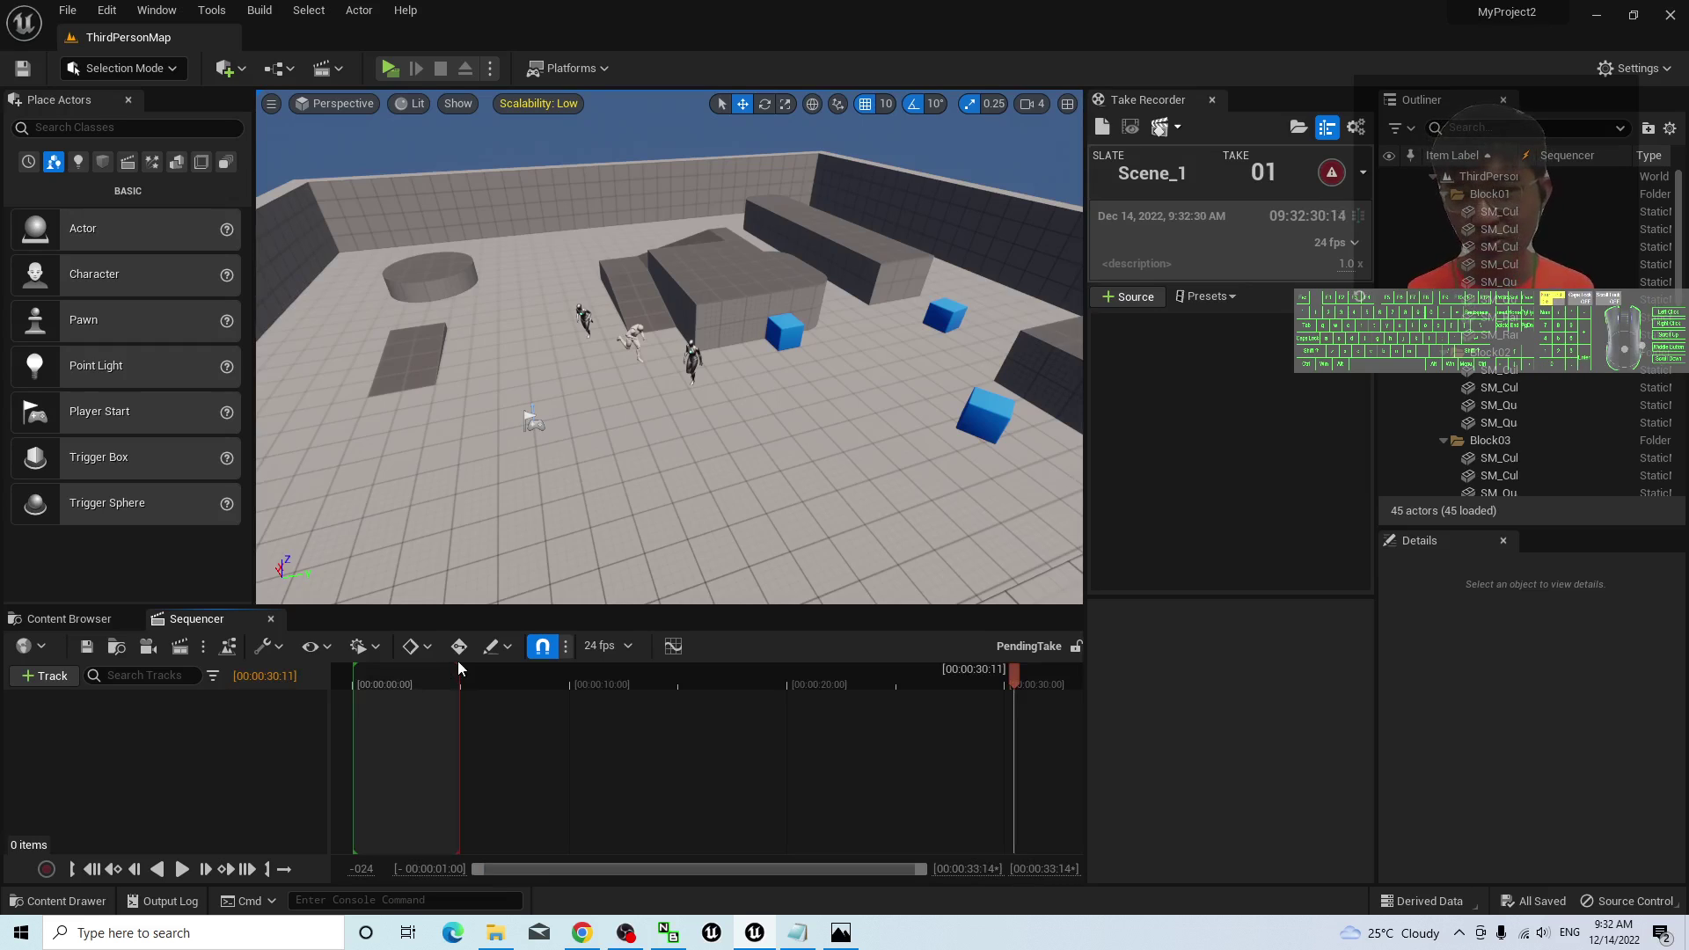
drag(461, 668, 1014, 668)
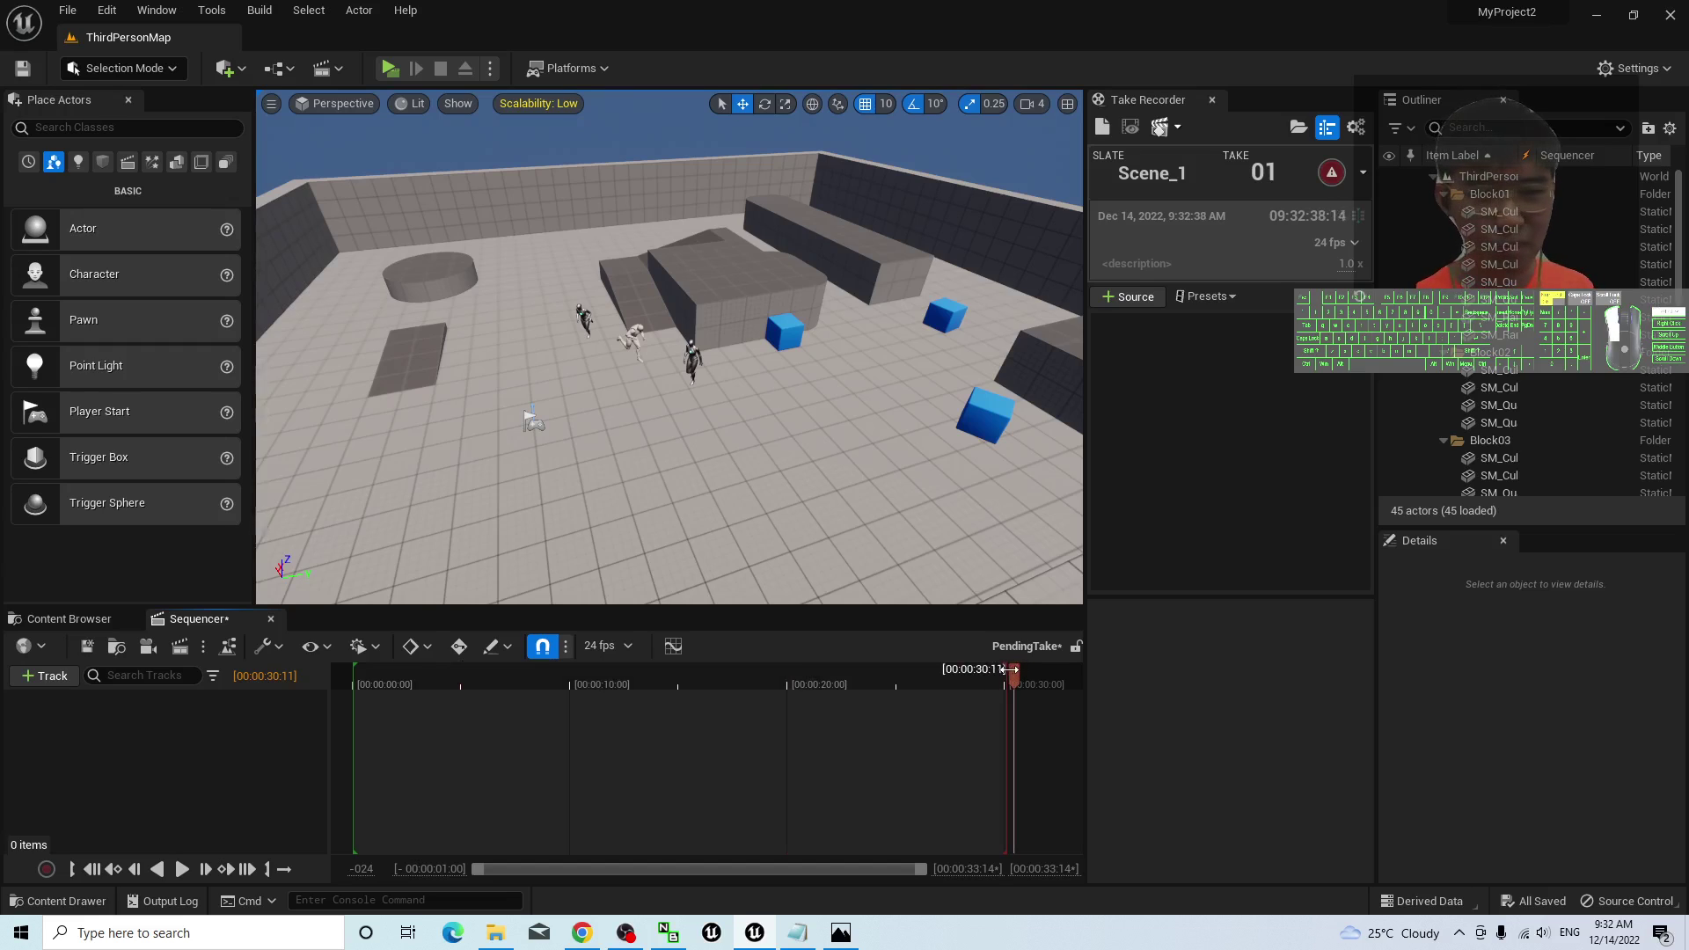
click(1015, 673)
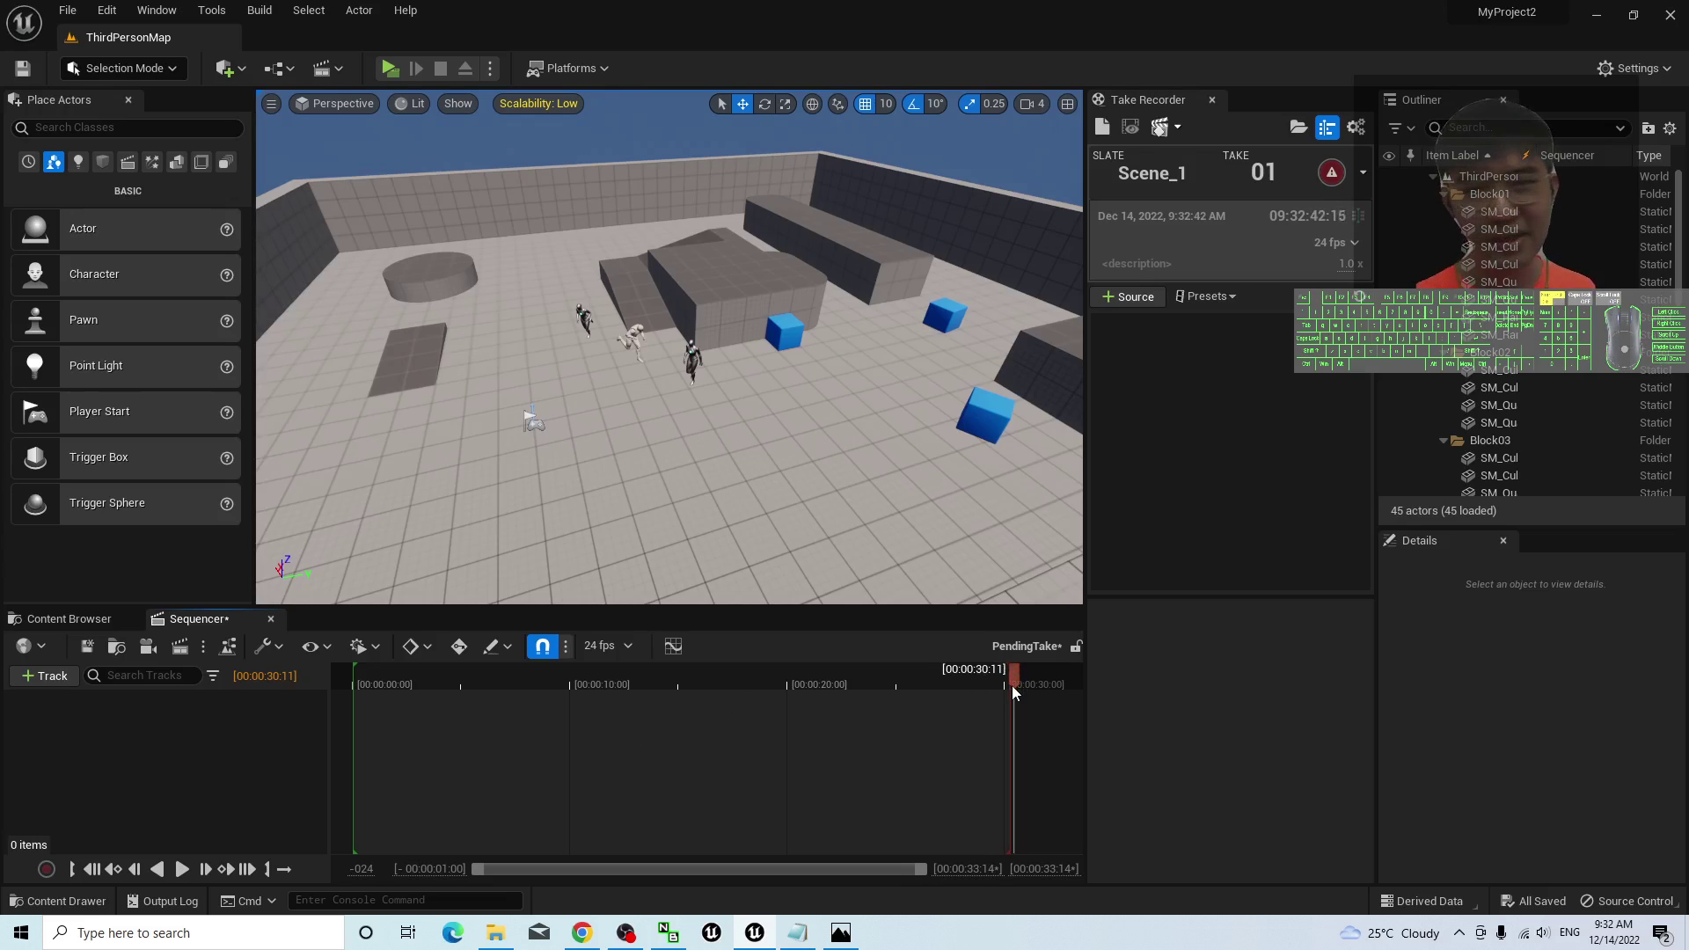
- Add Player as a recording source for the pending take in the Take Recorder
click(1129, 297)
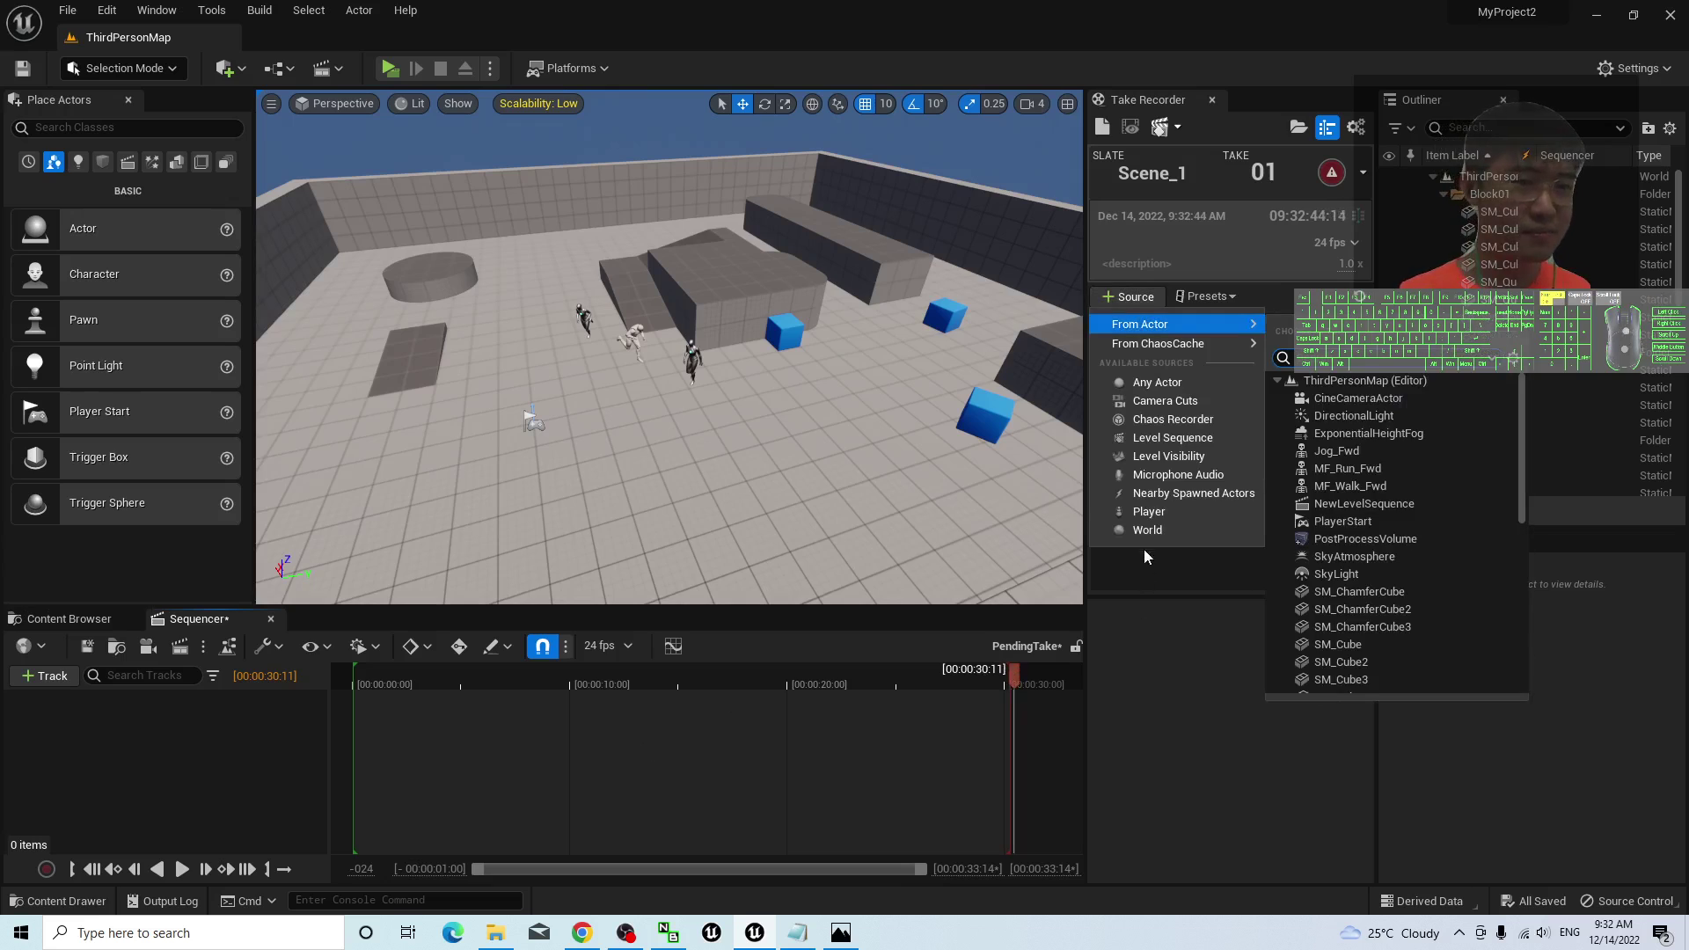
click(1149, 512)
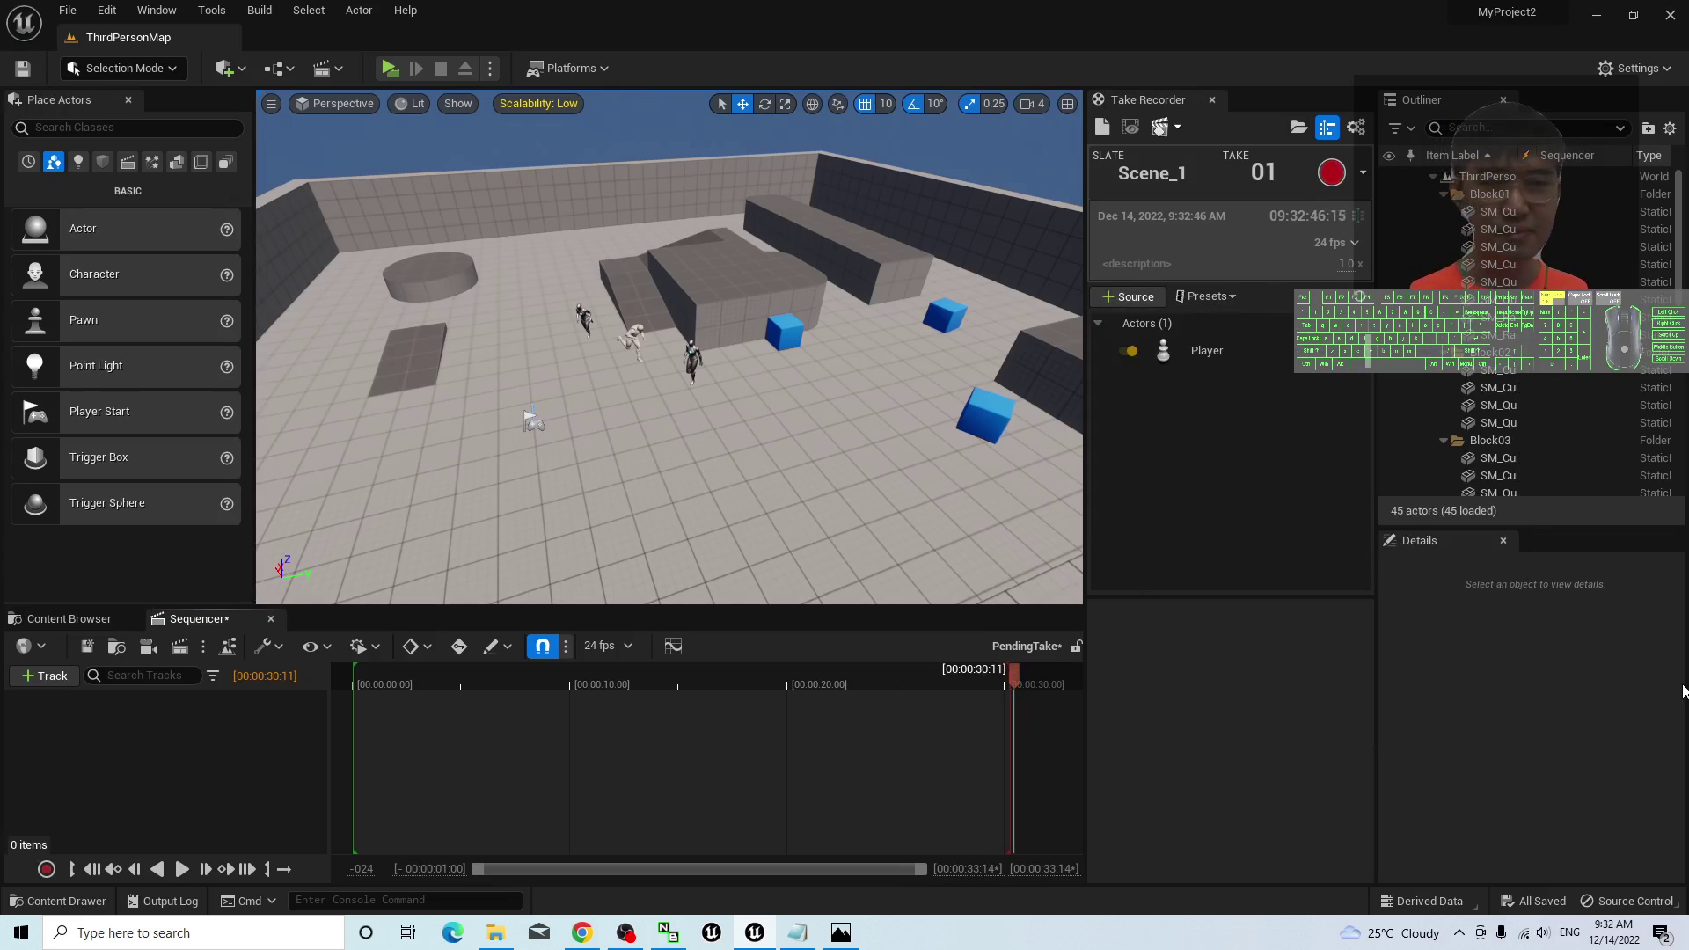
drag(905, 475, 595, 585)
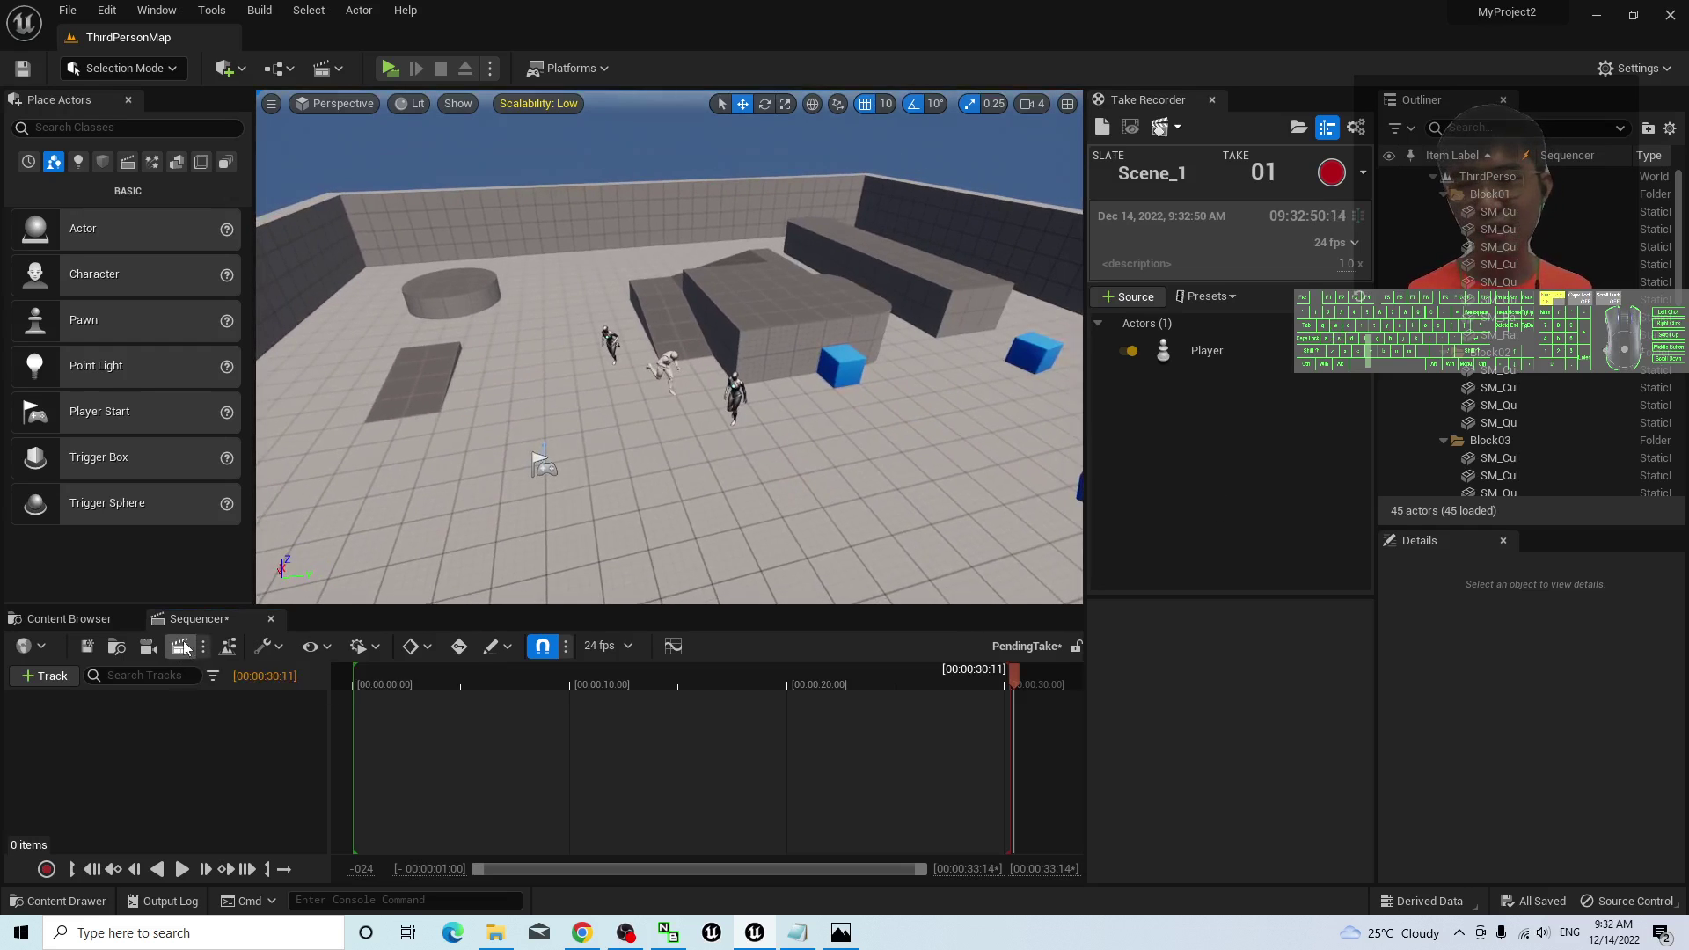
- Review the pending take's movie render settings, capture it as an AVI with them, and take control of the player in the render preview
click(180, 647)
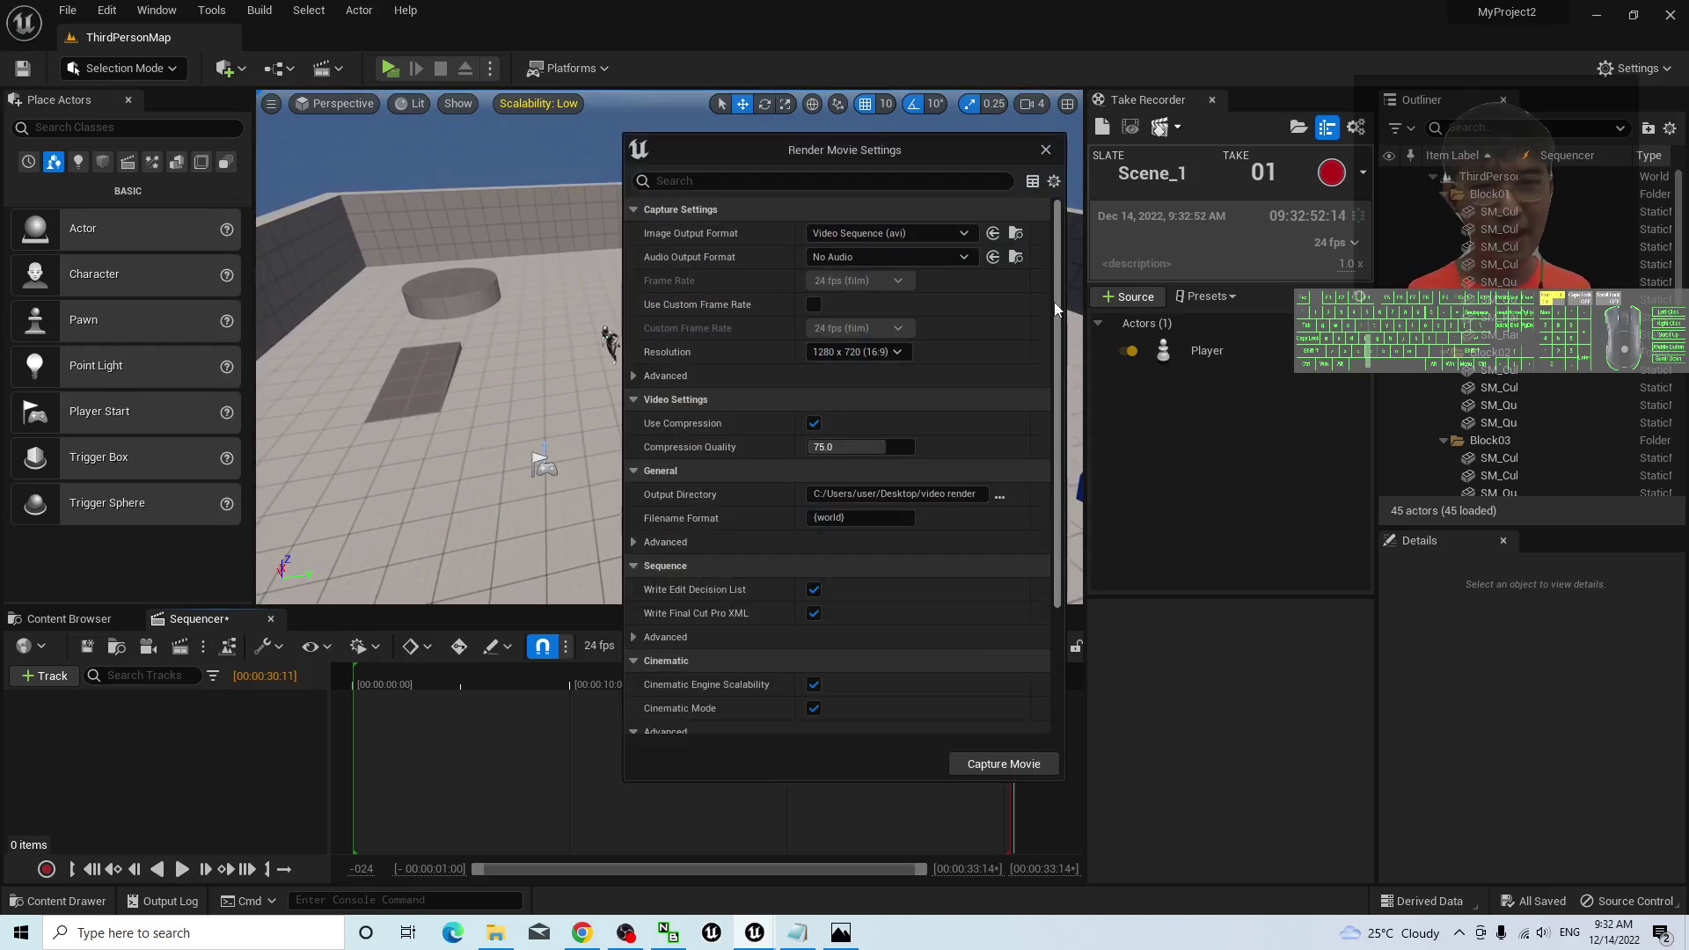
drag(908, 153, 1218, 153)
scroll(1236, 482, down, 5)
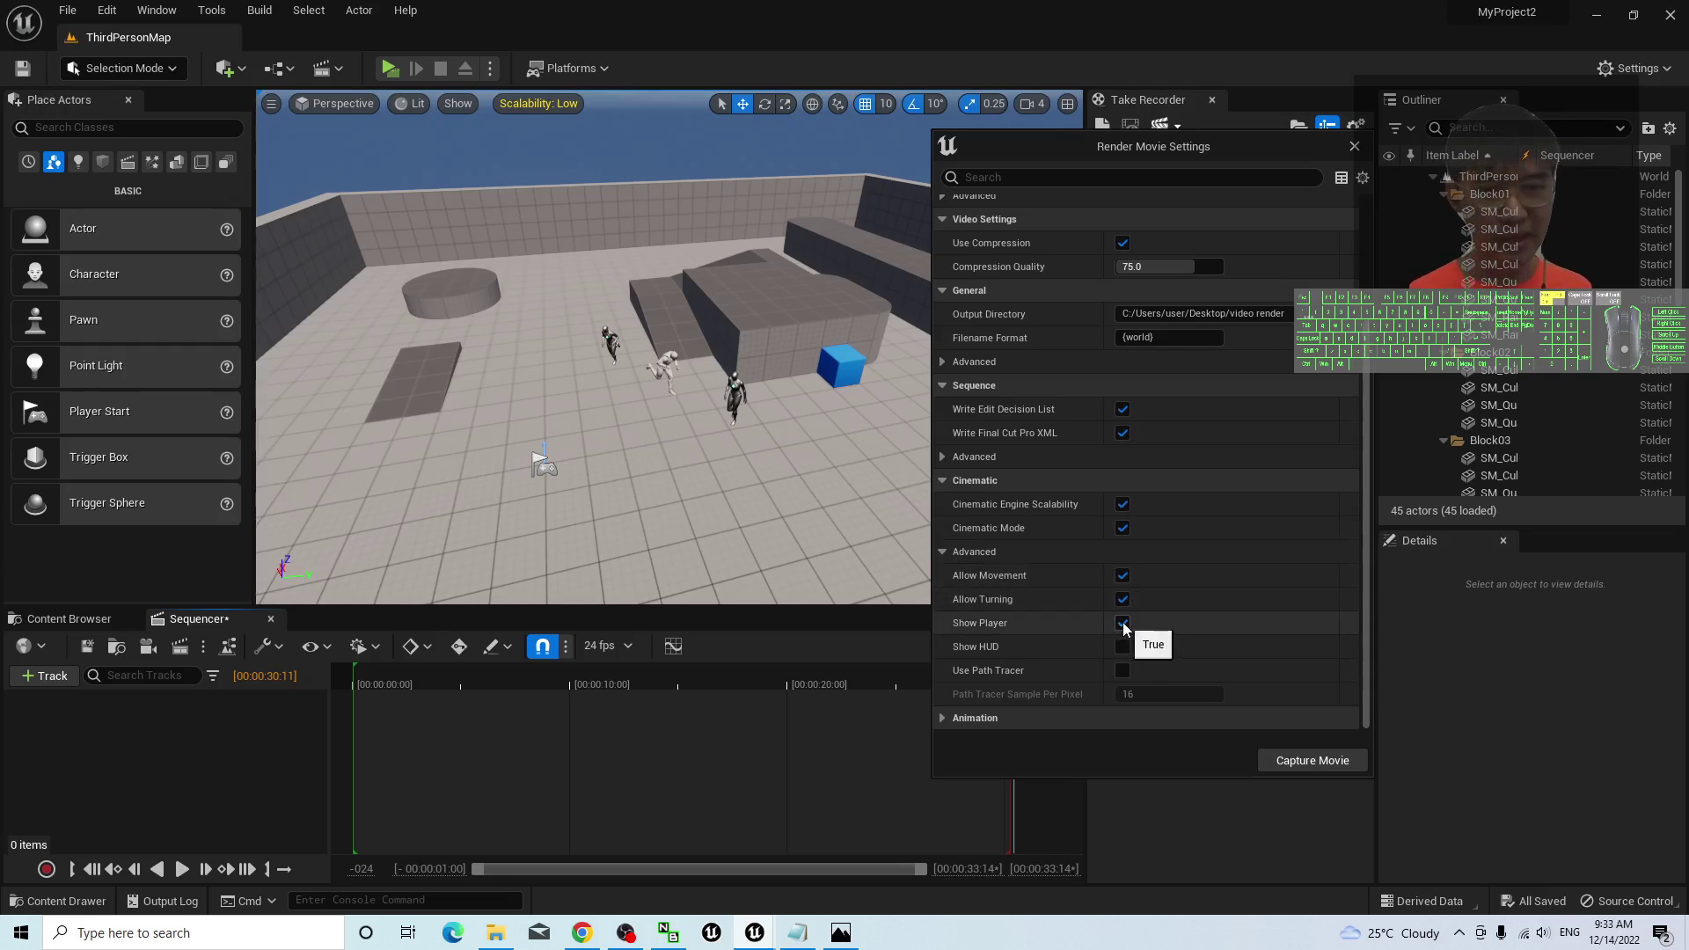
drag(1158, 161, 1255, 233)
scroll(1265, 452, up, 3)
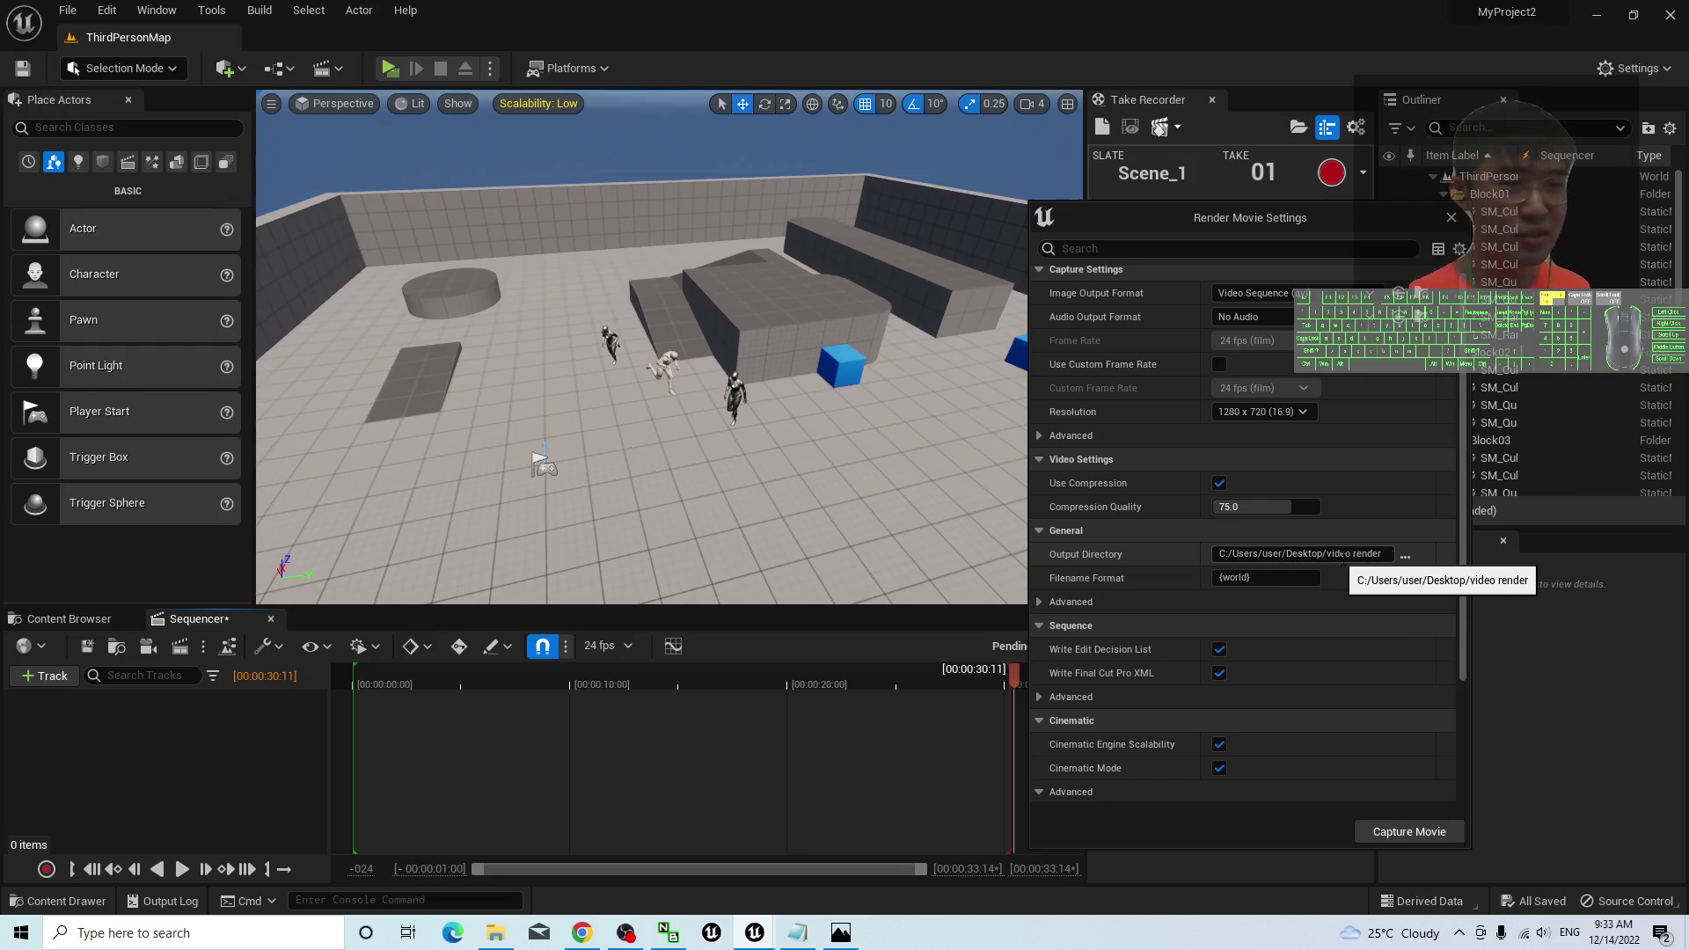
click(1429, 837)
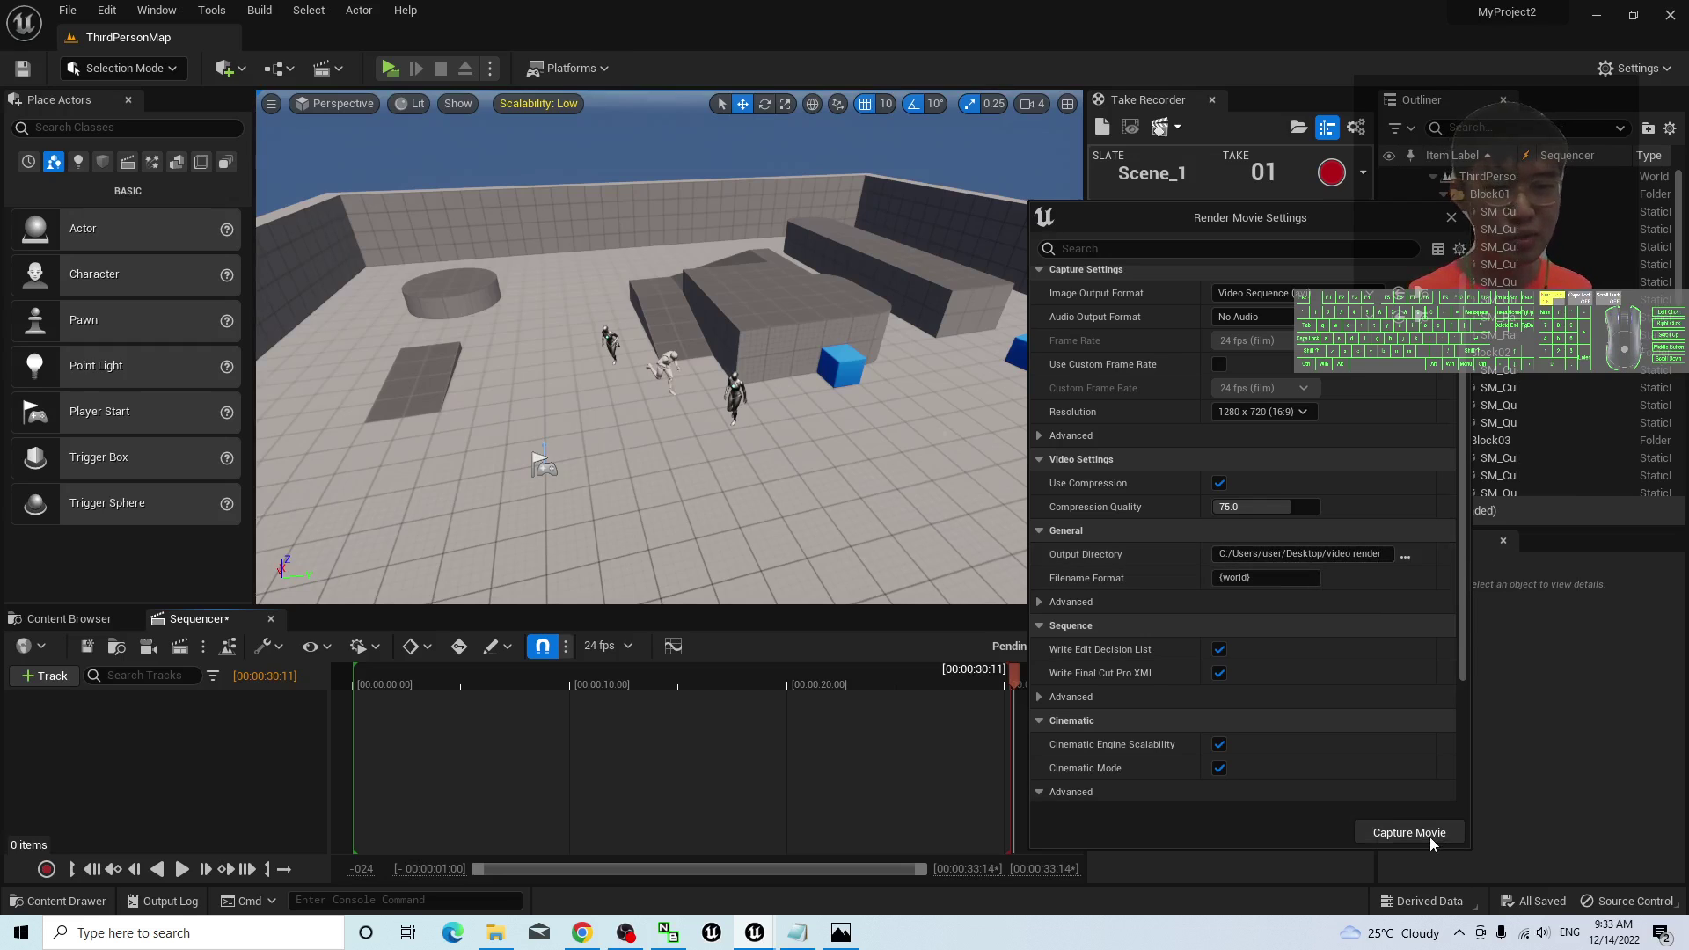
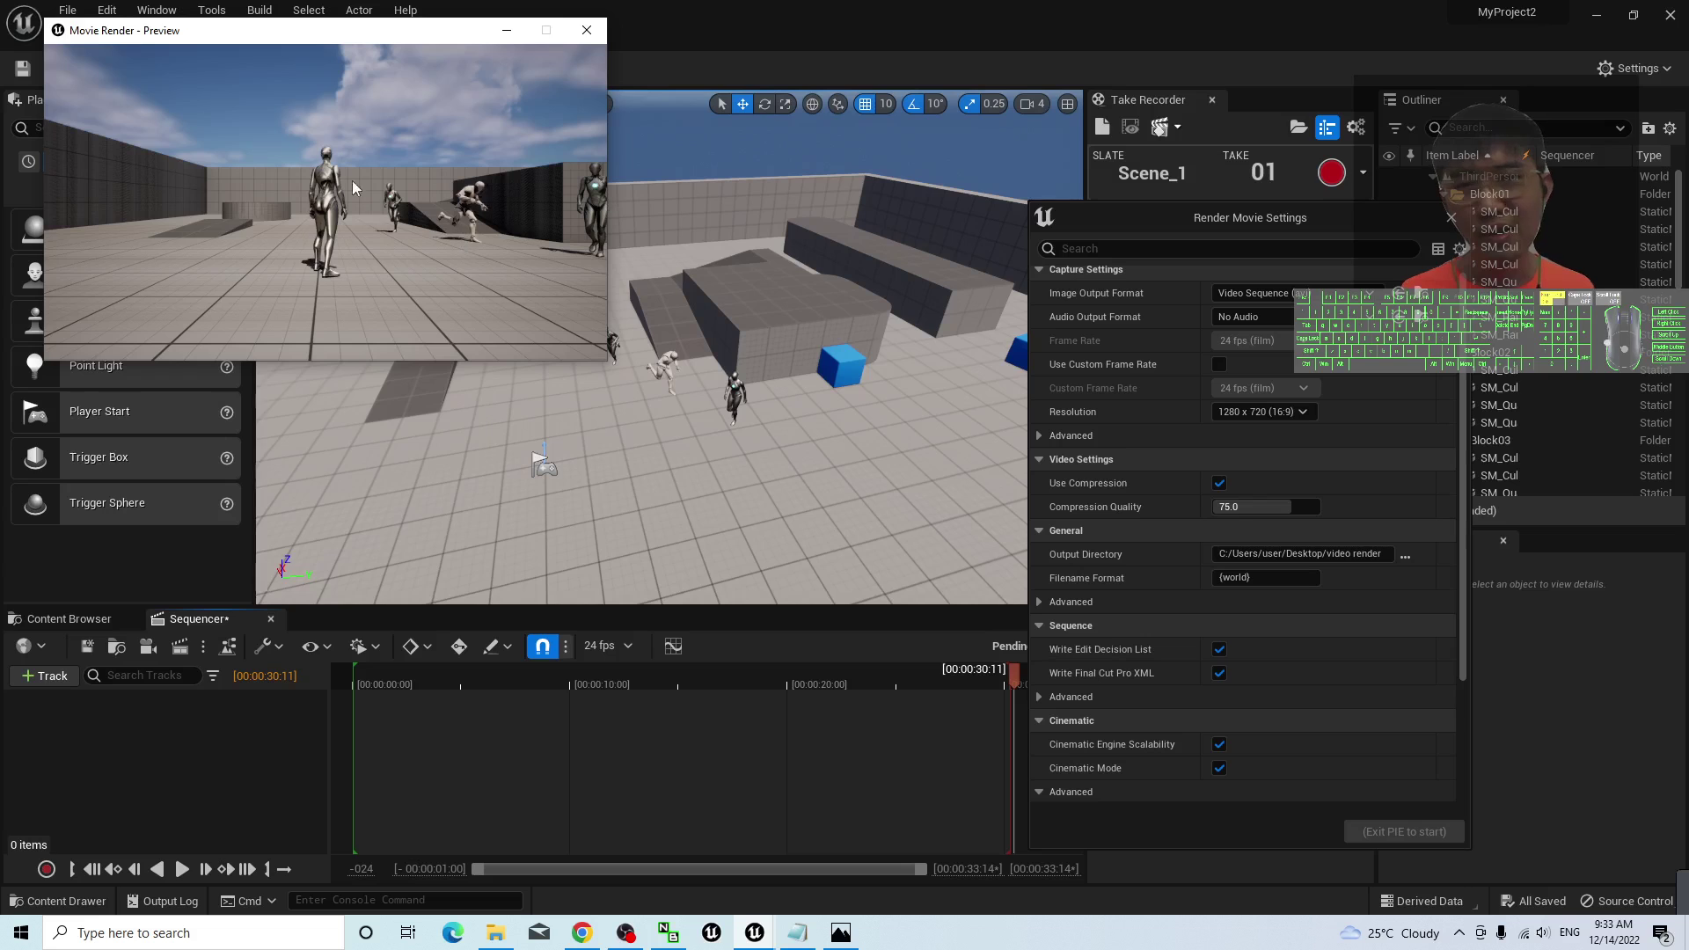
click(347, 195)
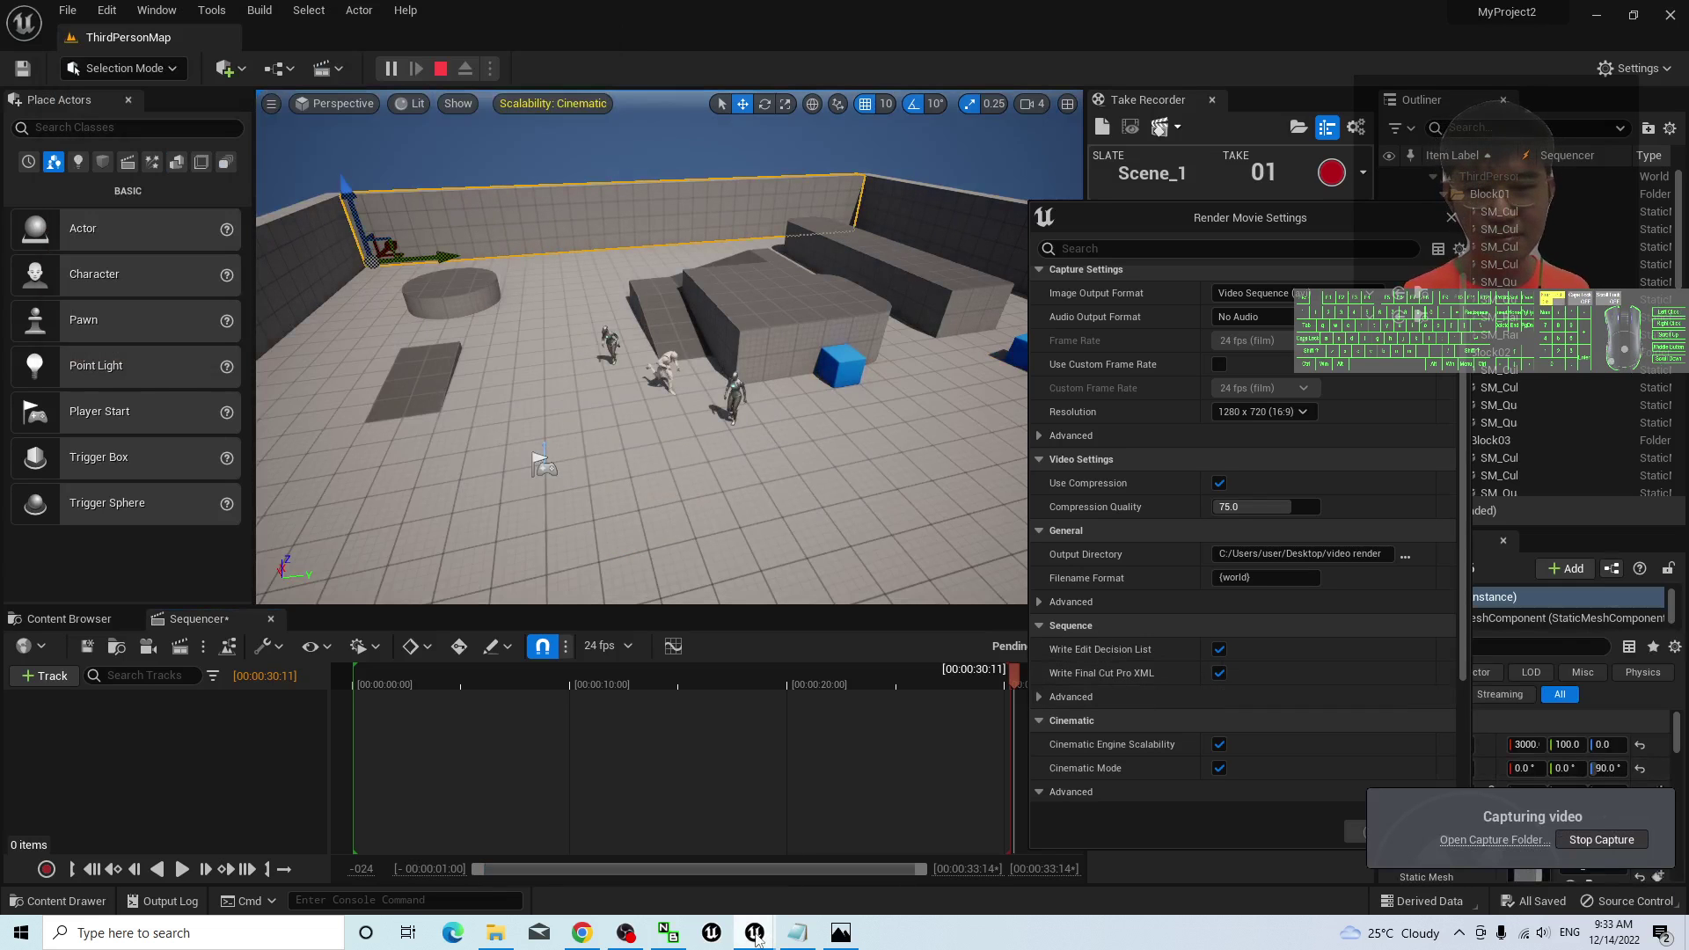
click(889, 849)
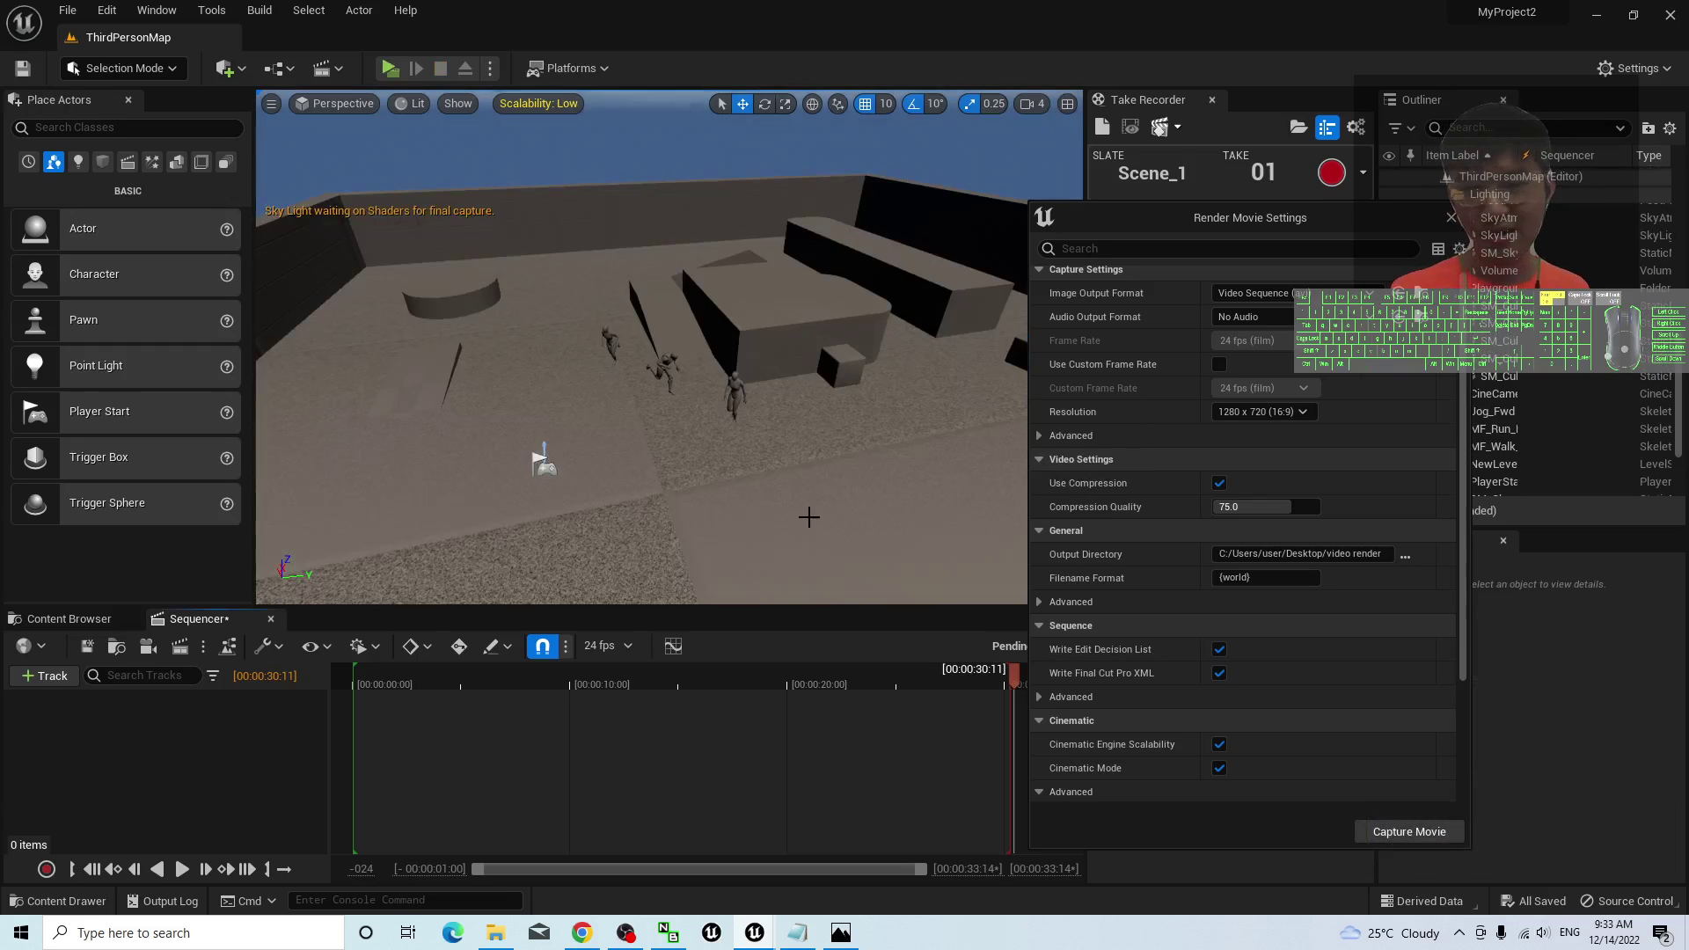
- Open the video render folder on the desktop, play ThirdPersonMap_(2).avi, and close the player
click(1597, 13)
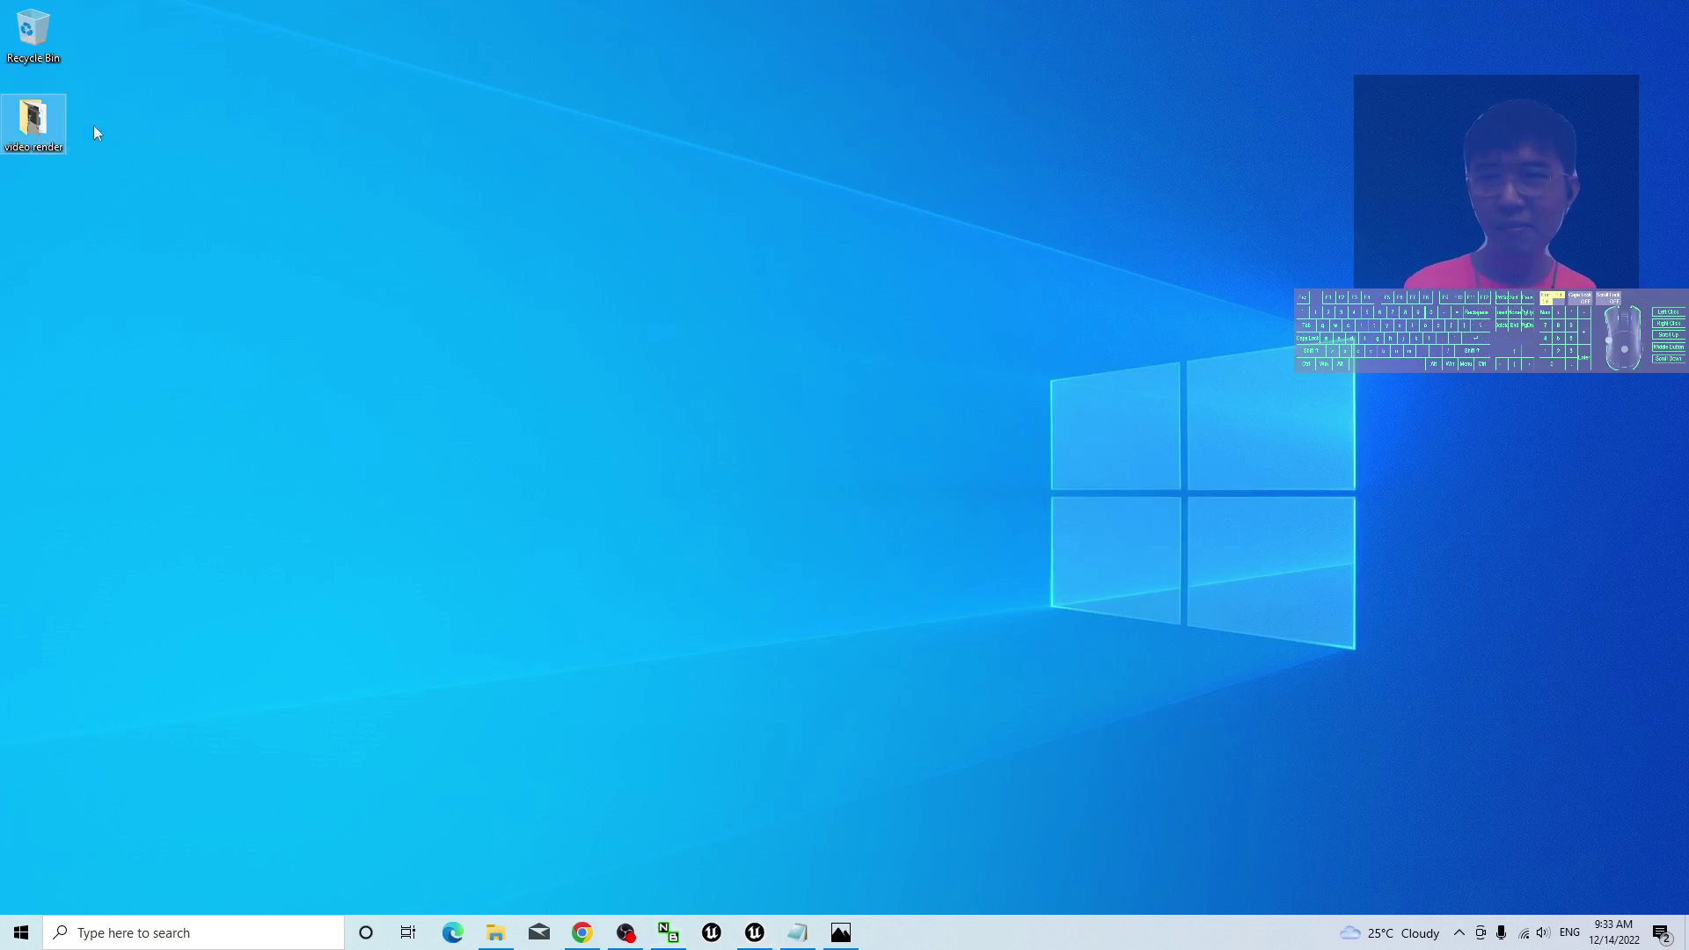
double_click(35, 120)
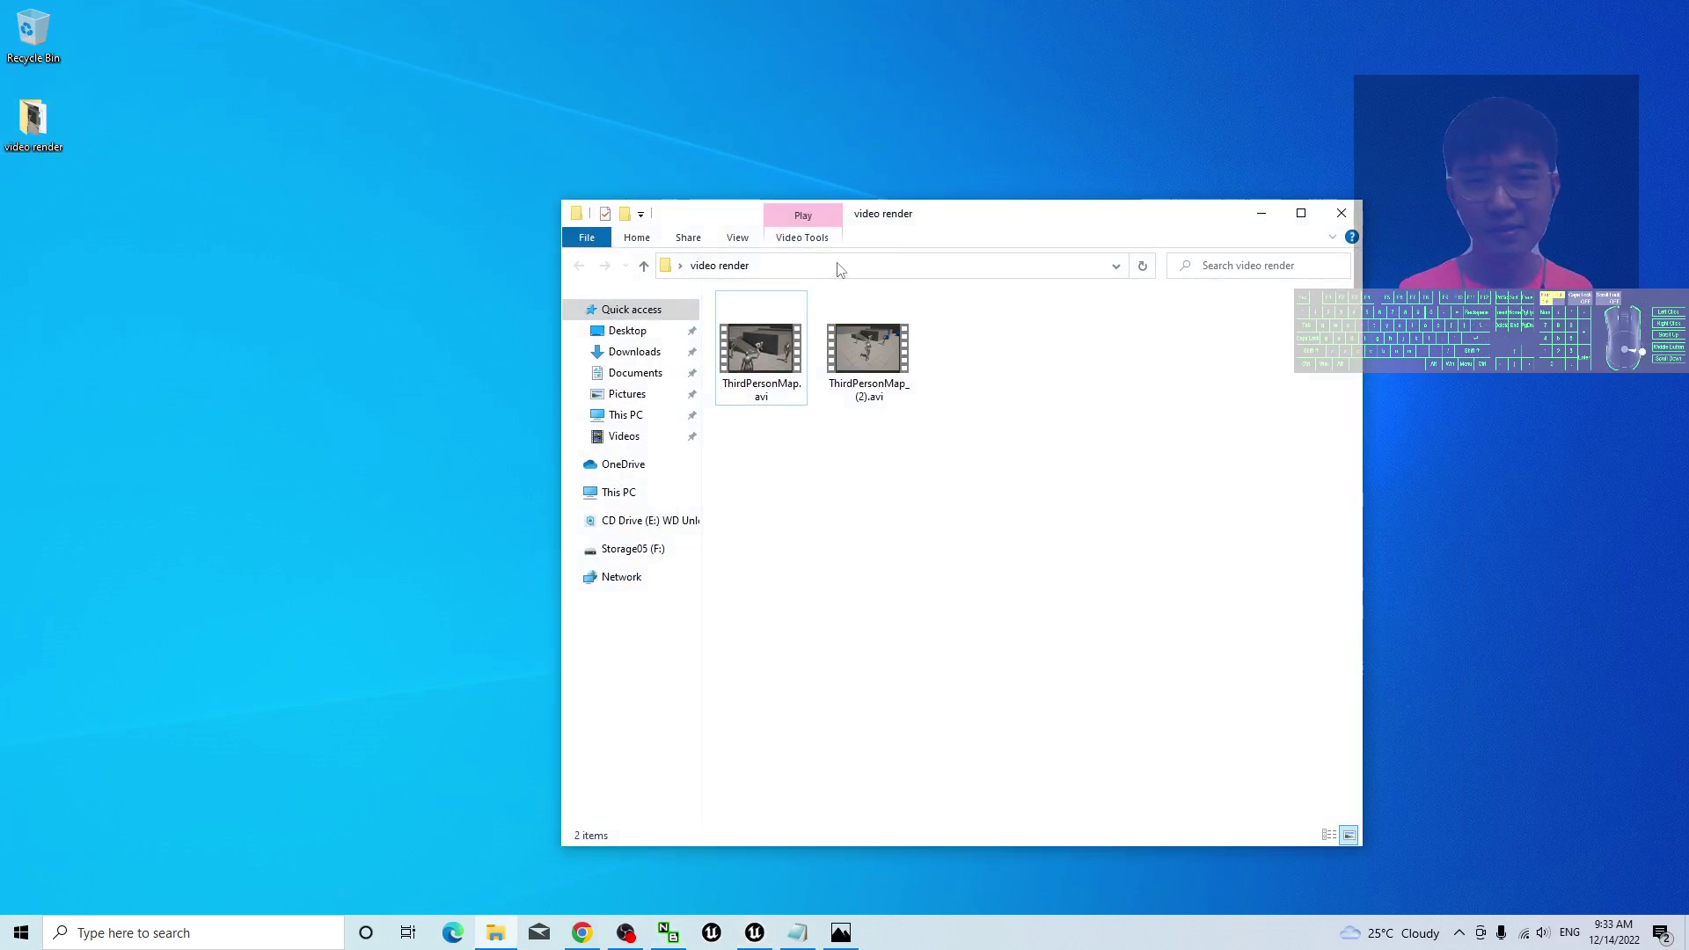
double_click(883, 349)
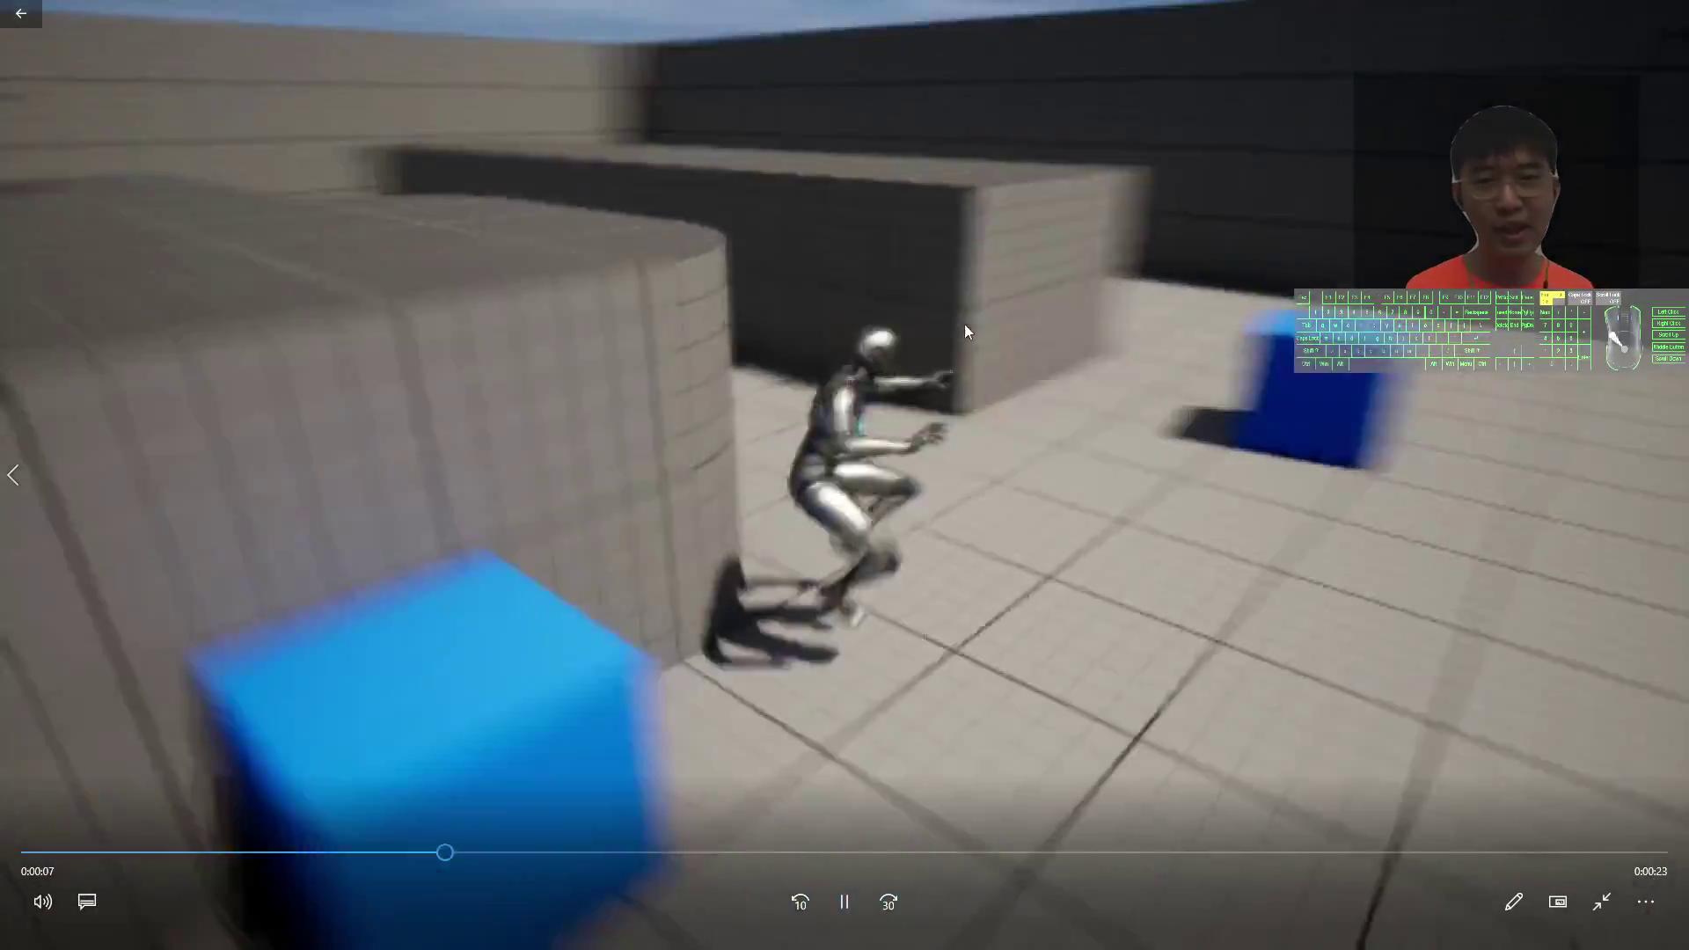
key(Escape)
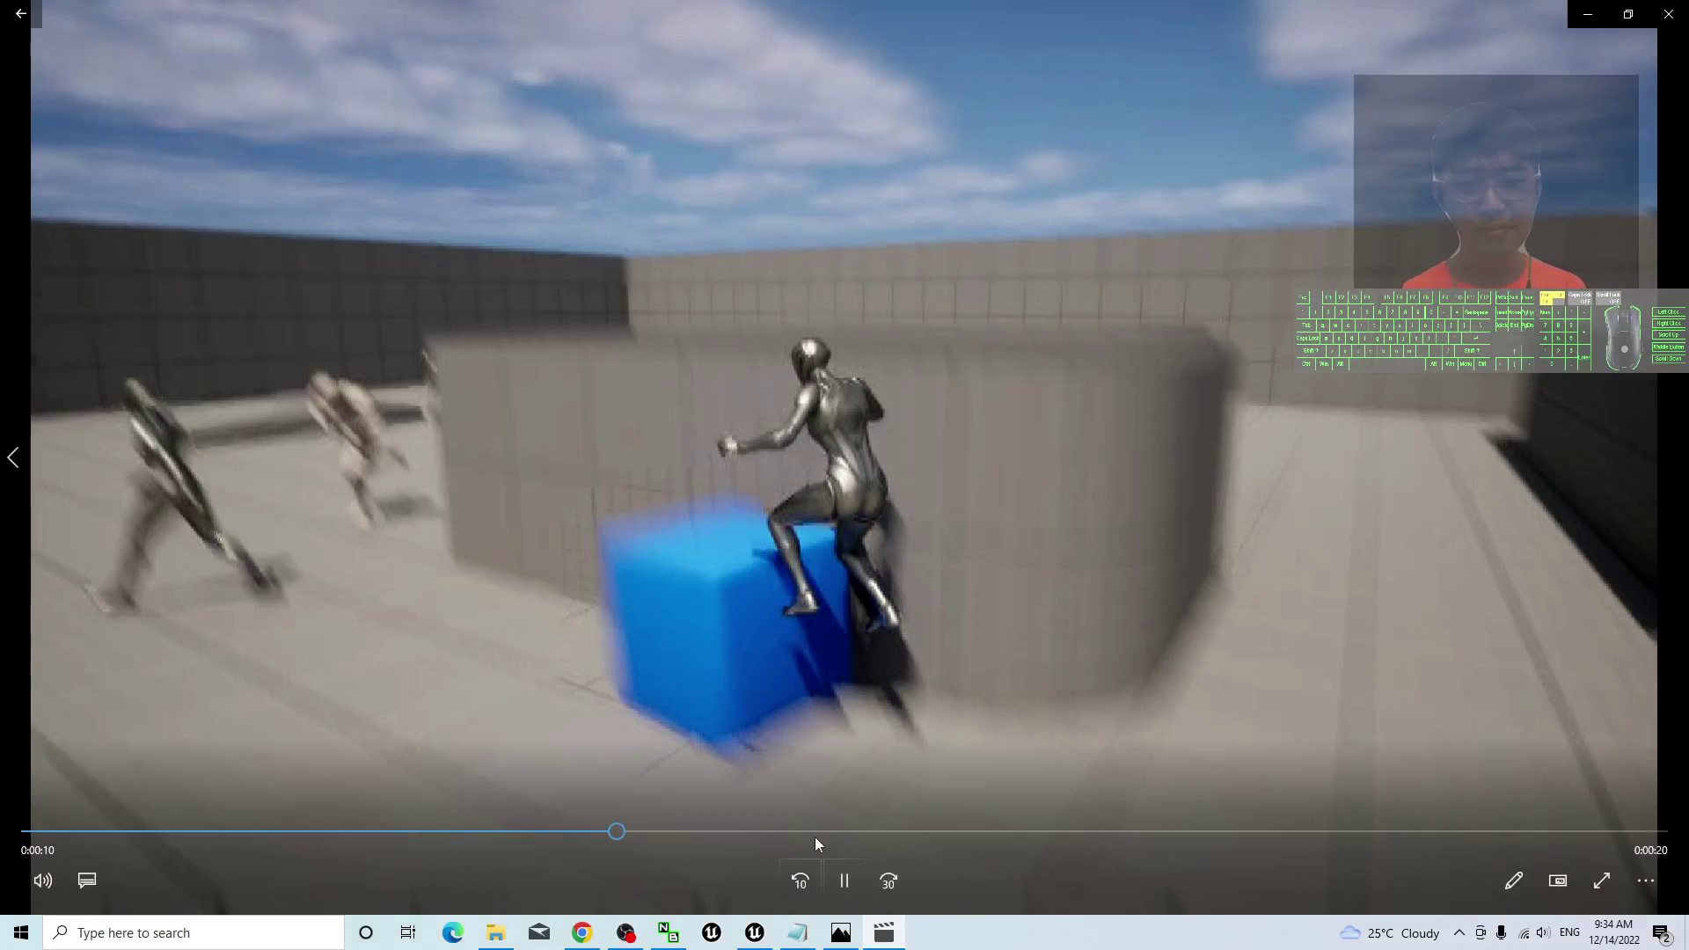
click(1669, 14)
- Replay ThirdPersonMap_(2).avi, skip ahead through it to its end, and close the player
double_click(894, 347)
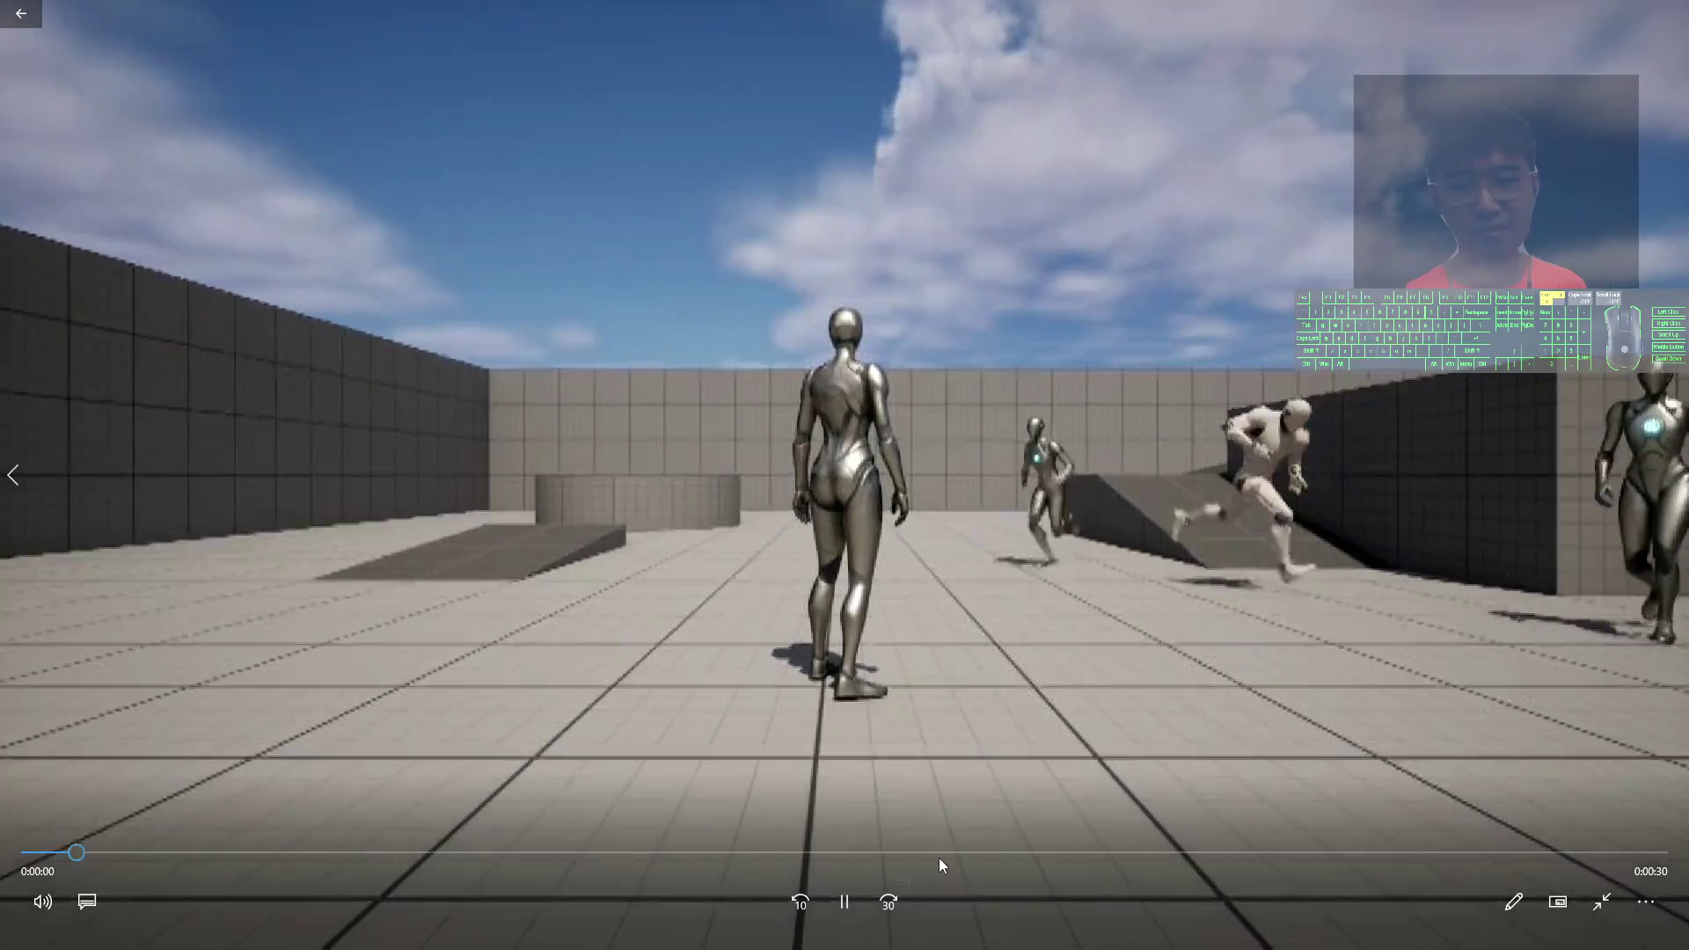
click(938, 858)
click(1096, 858)
click(1354, 862)
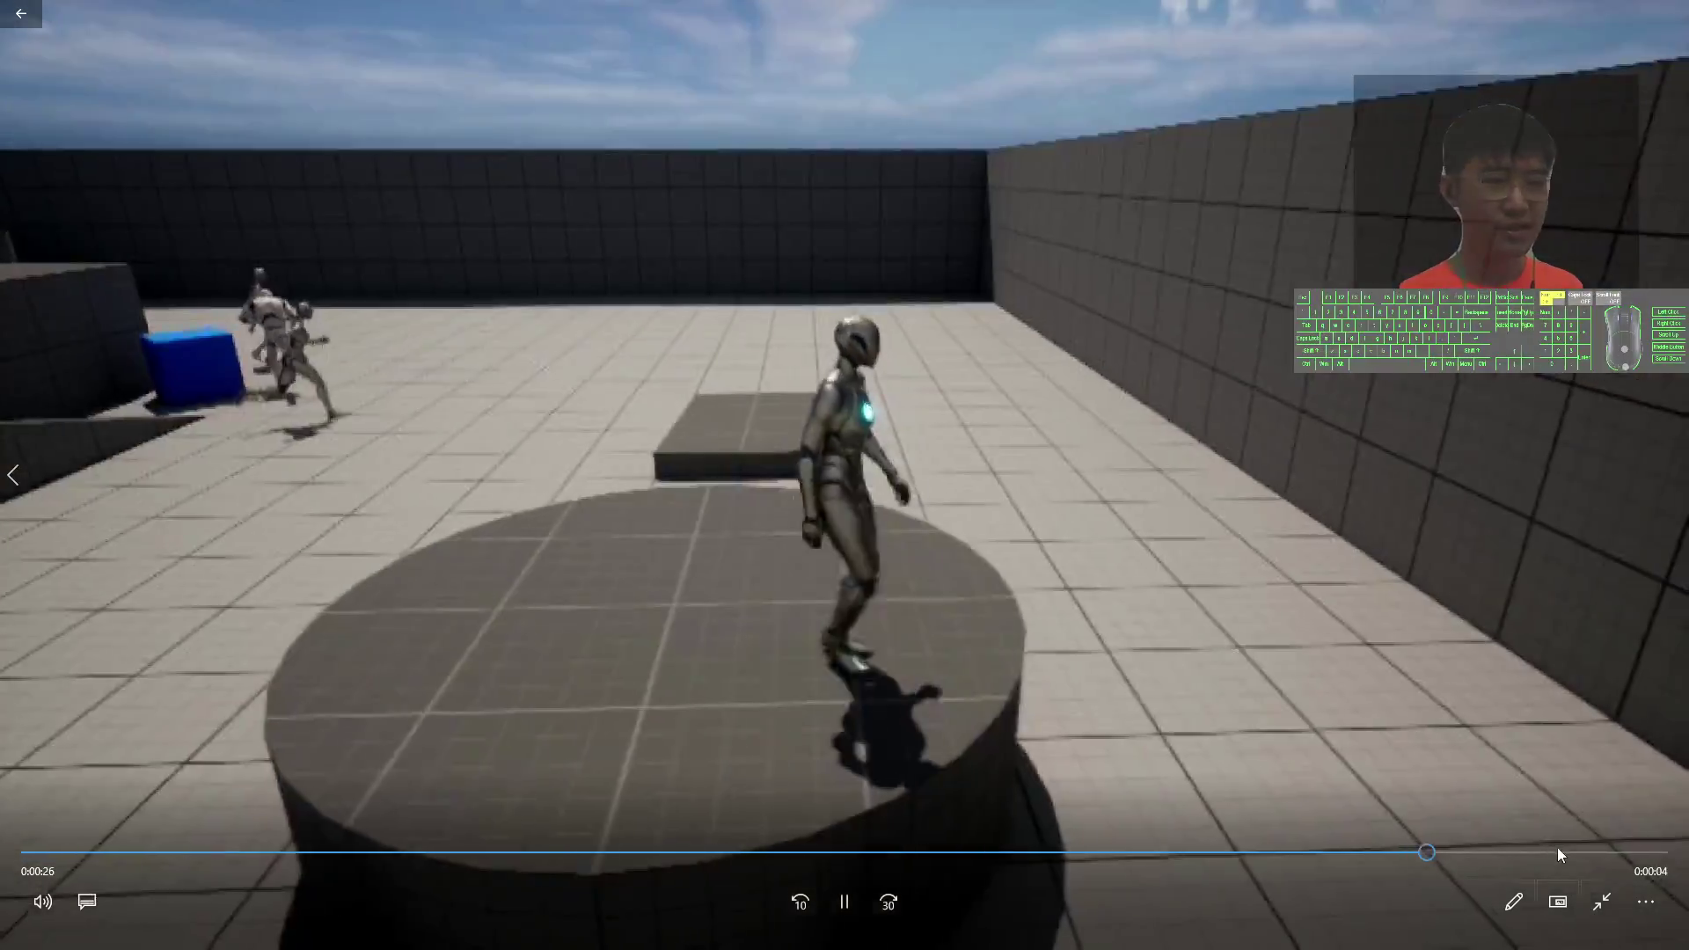
click(1559, 851)
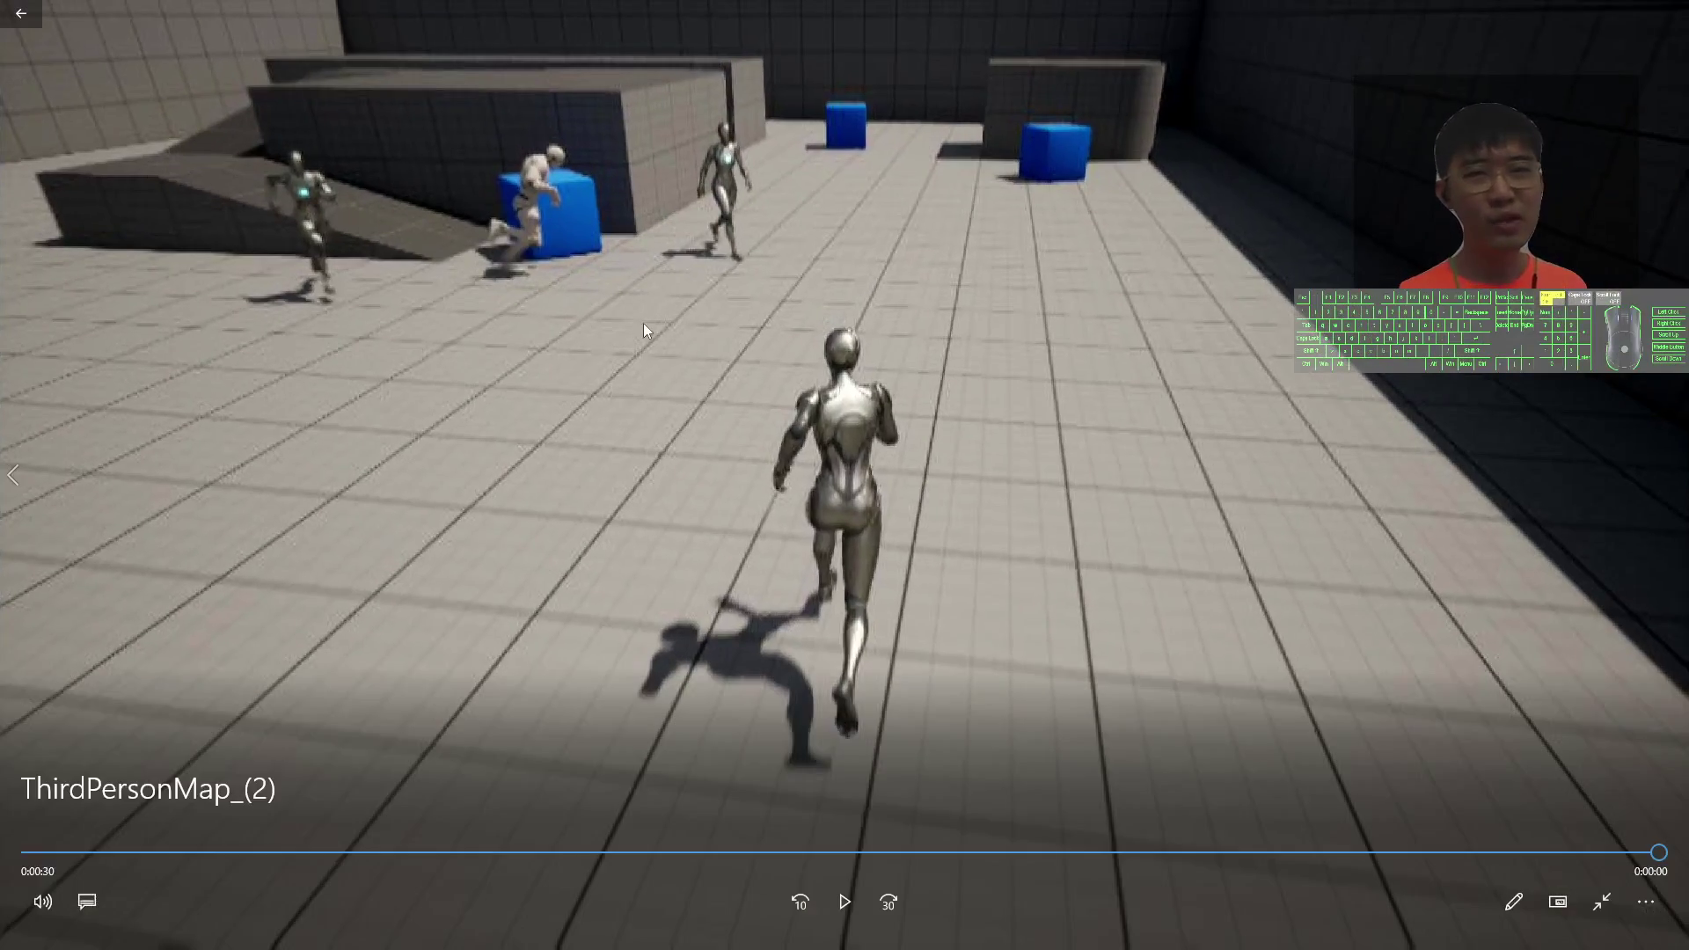
key(Escape)
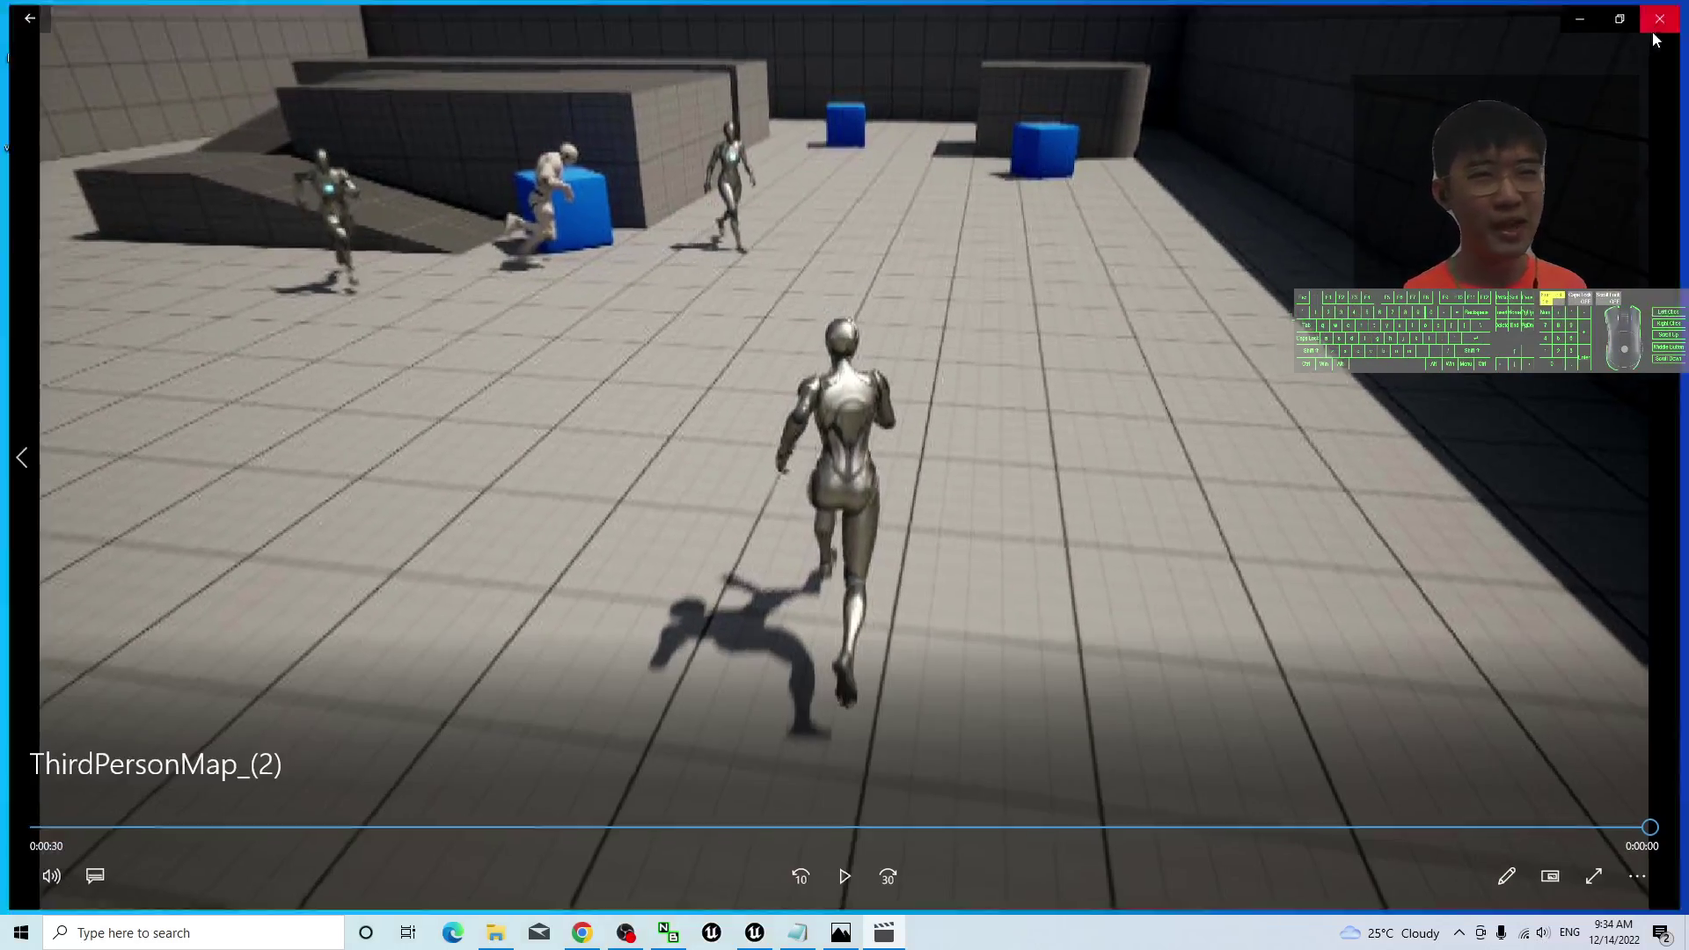
click(1663, 25)
click(640, 934)
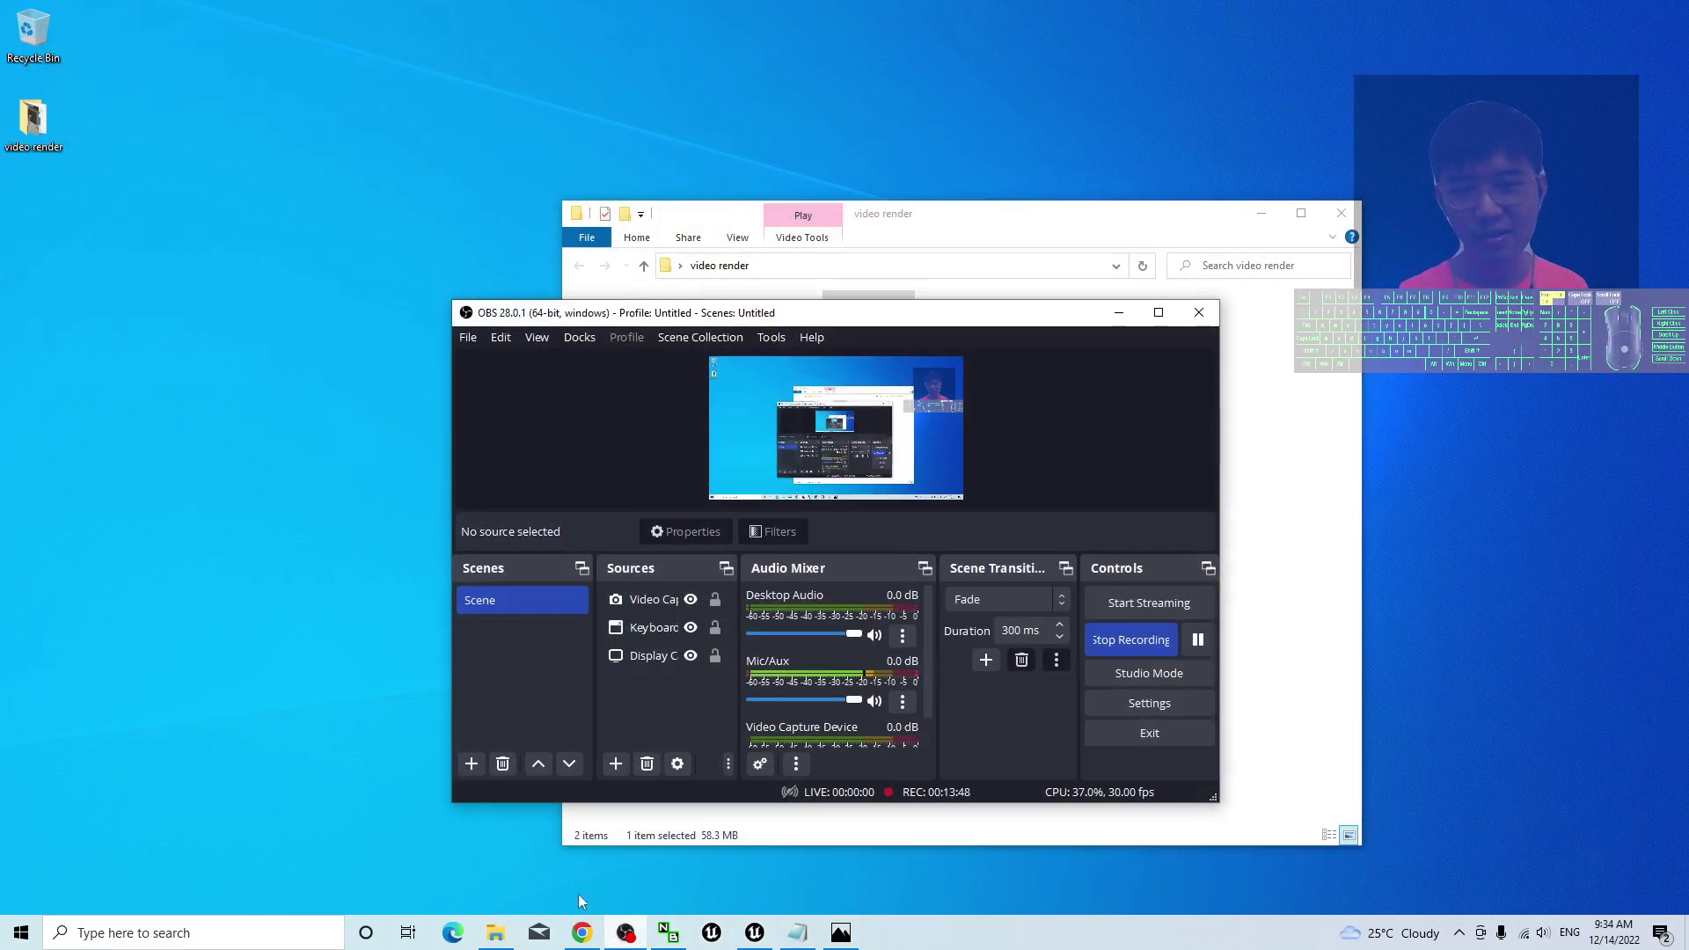
click(755, 933)
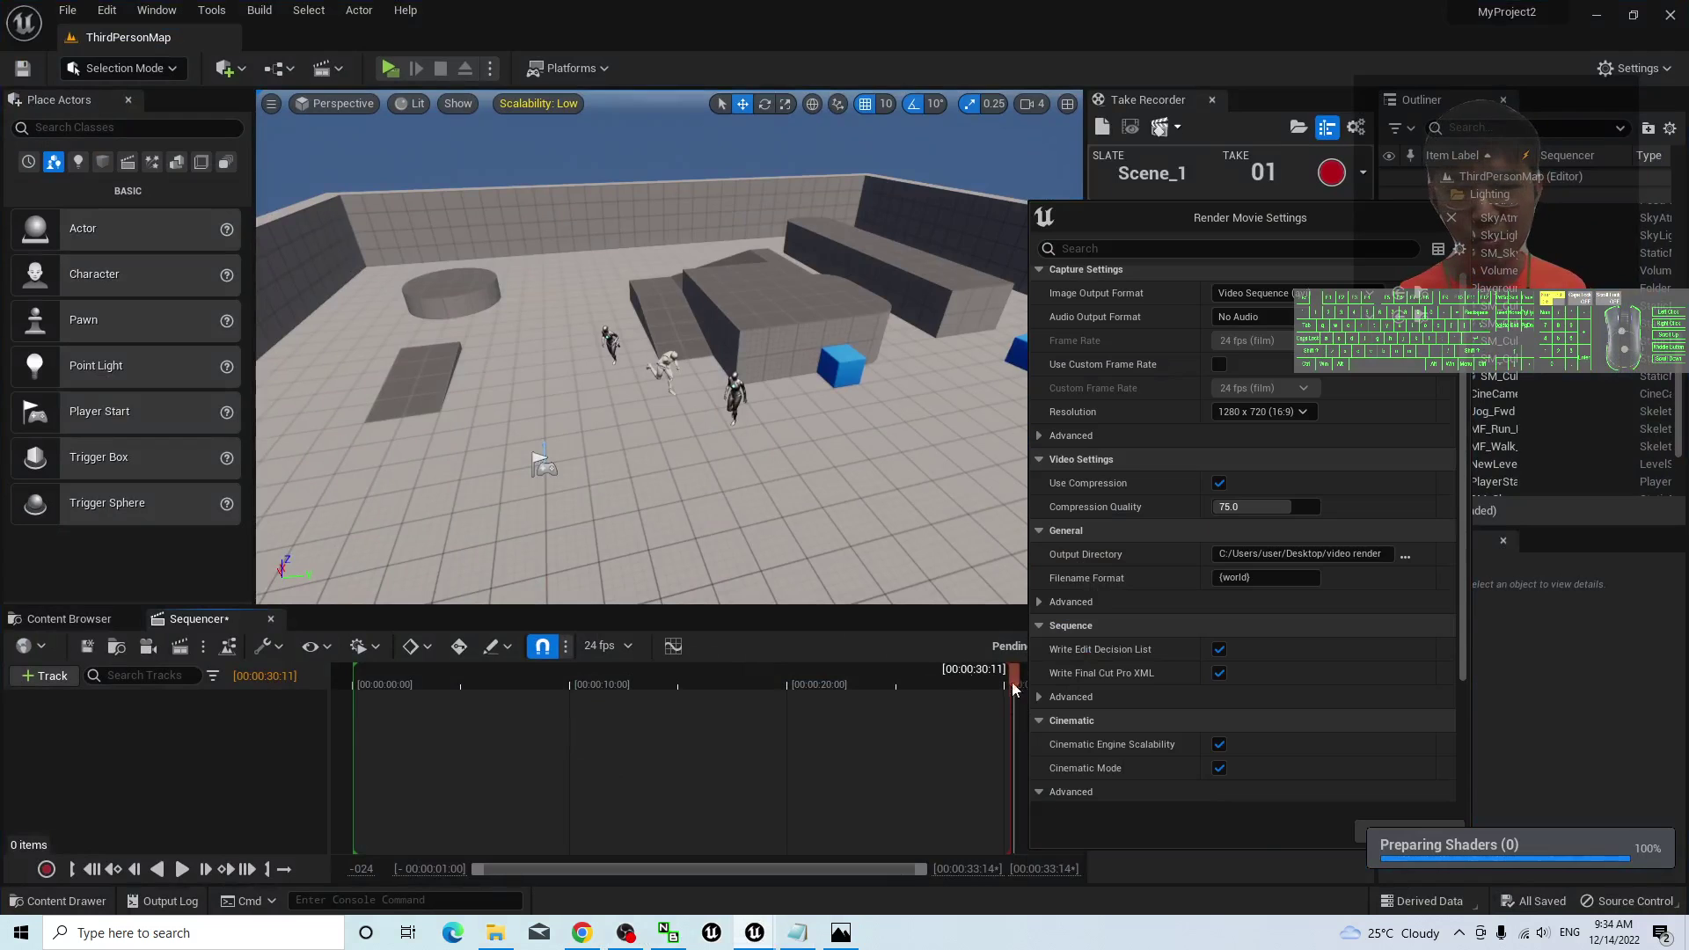
click(841, 932)
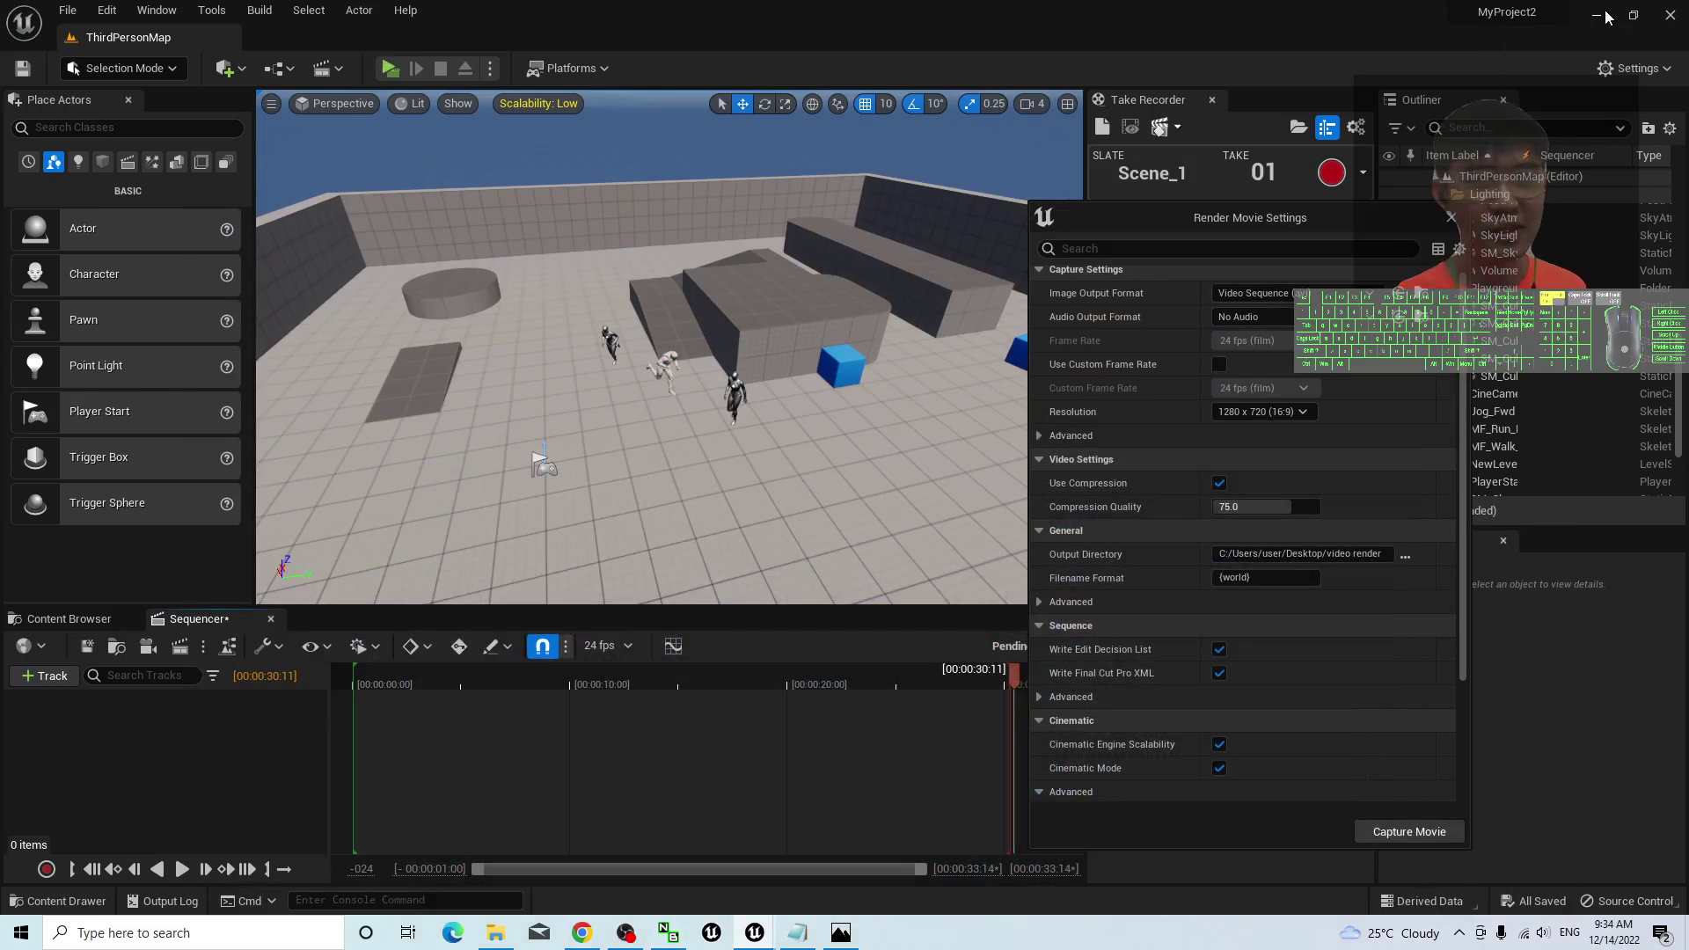
click(854, 934)
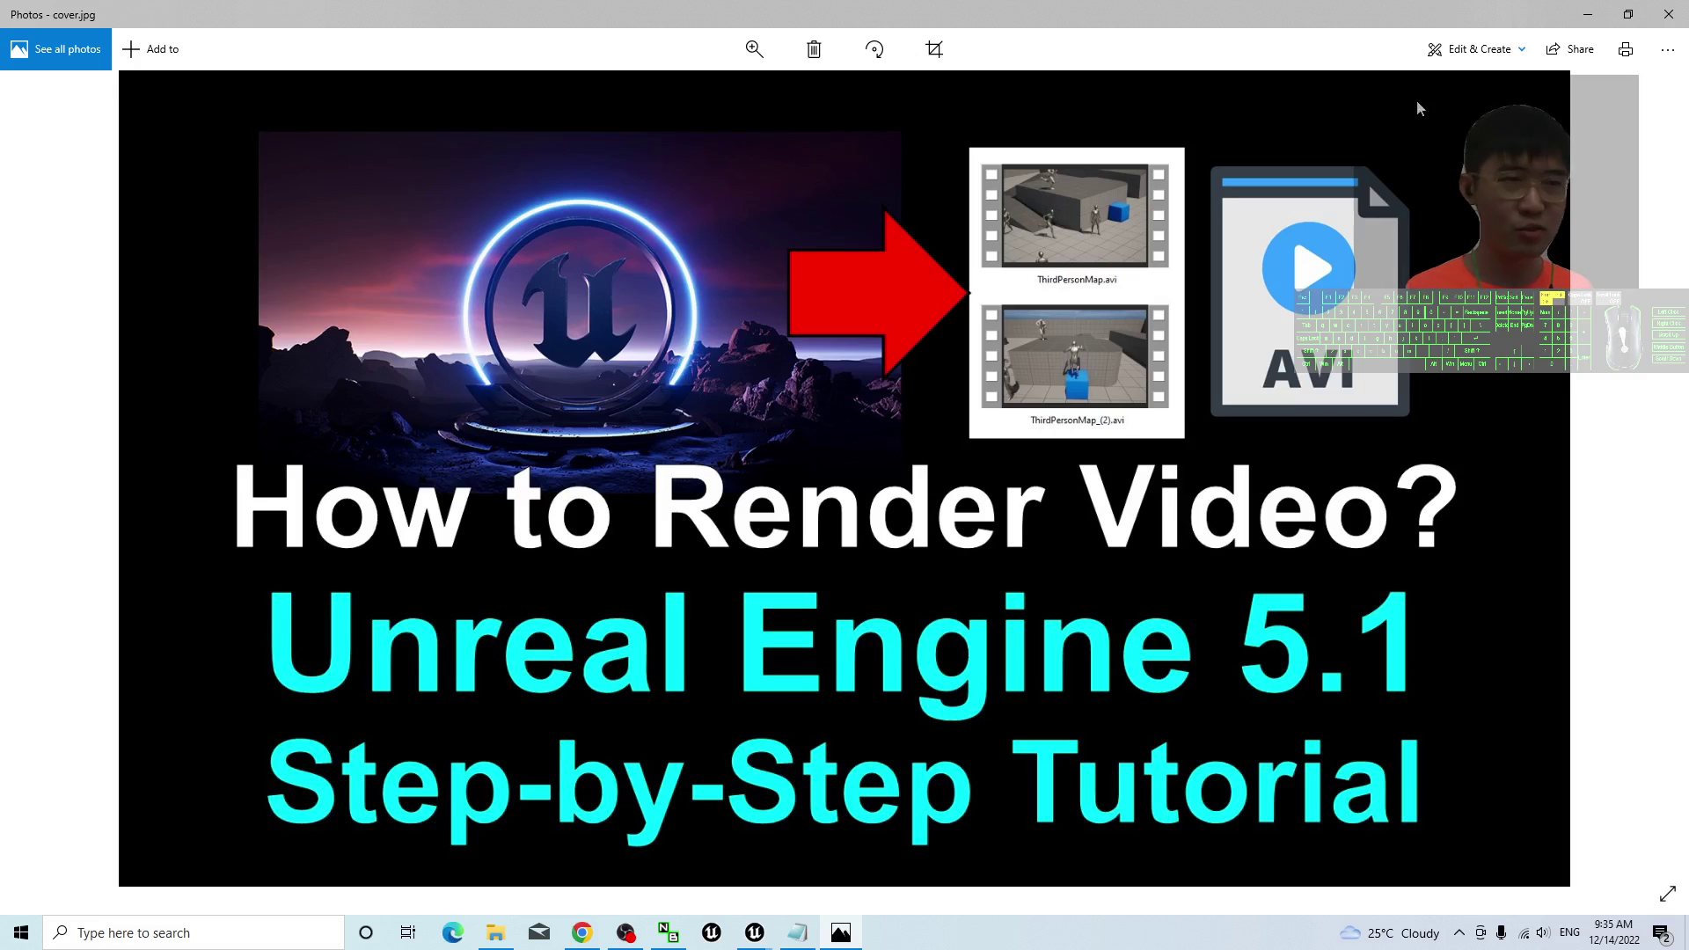
- Switch back to the Unreal Editor and close the movie render settings
click(759, 938)
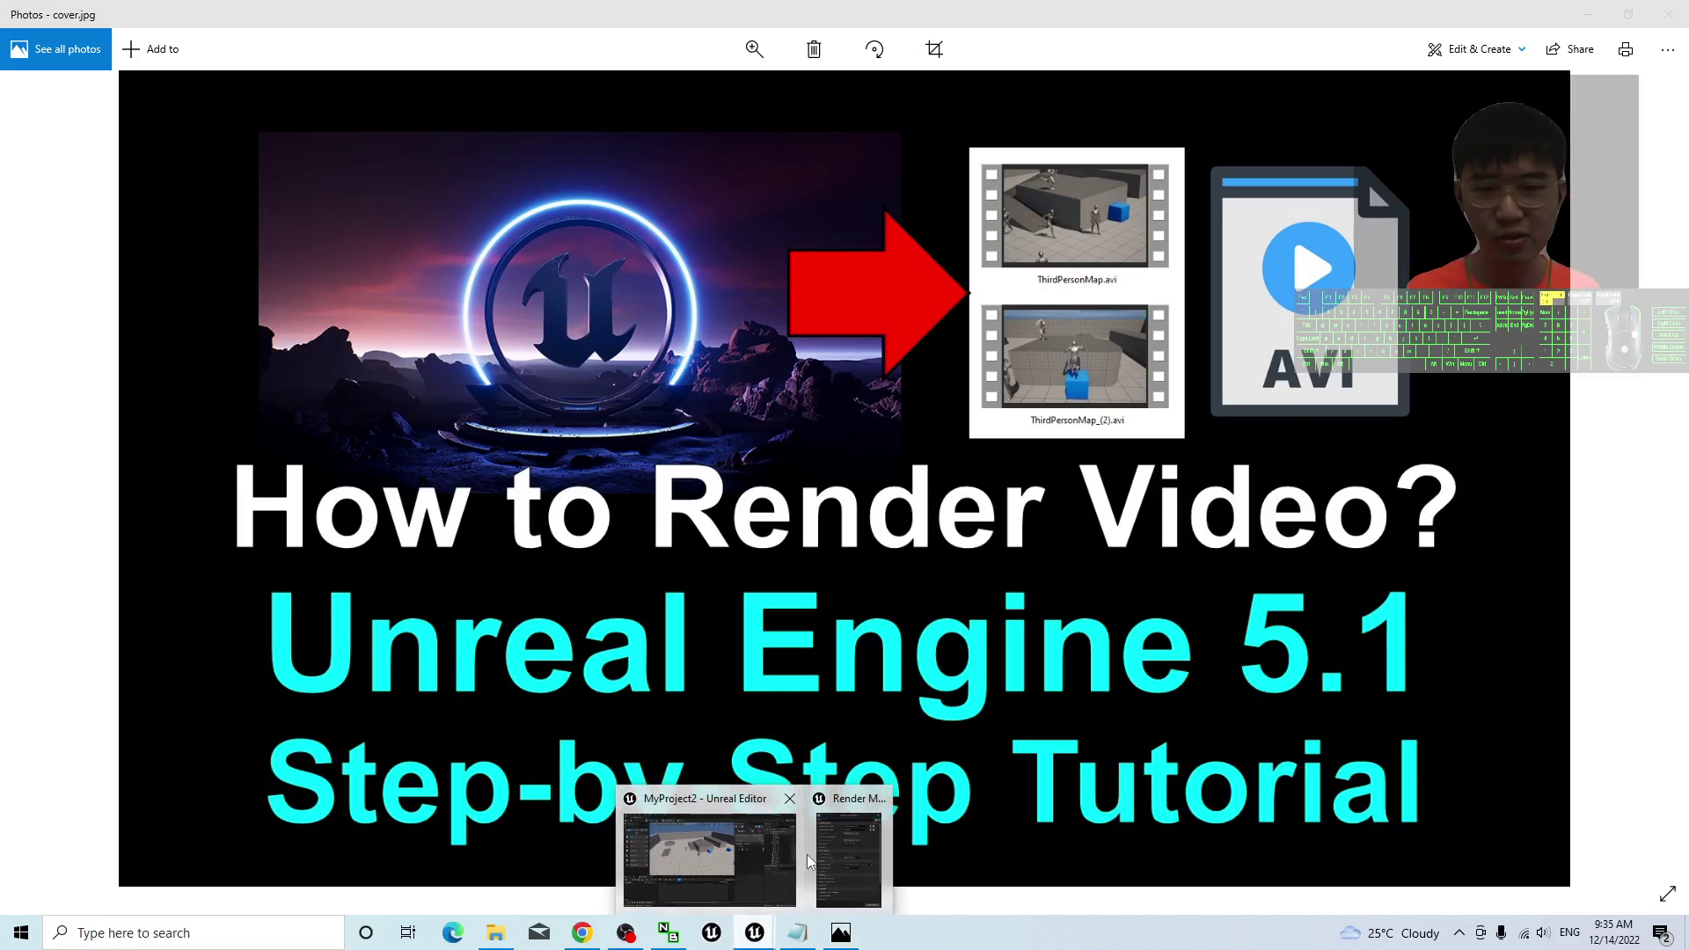
click(762, 938)
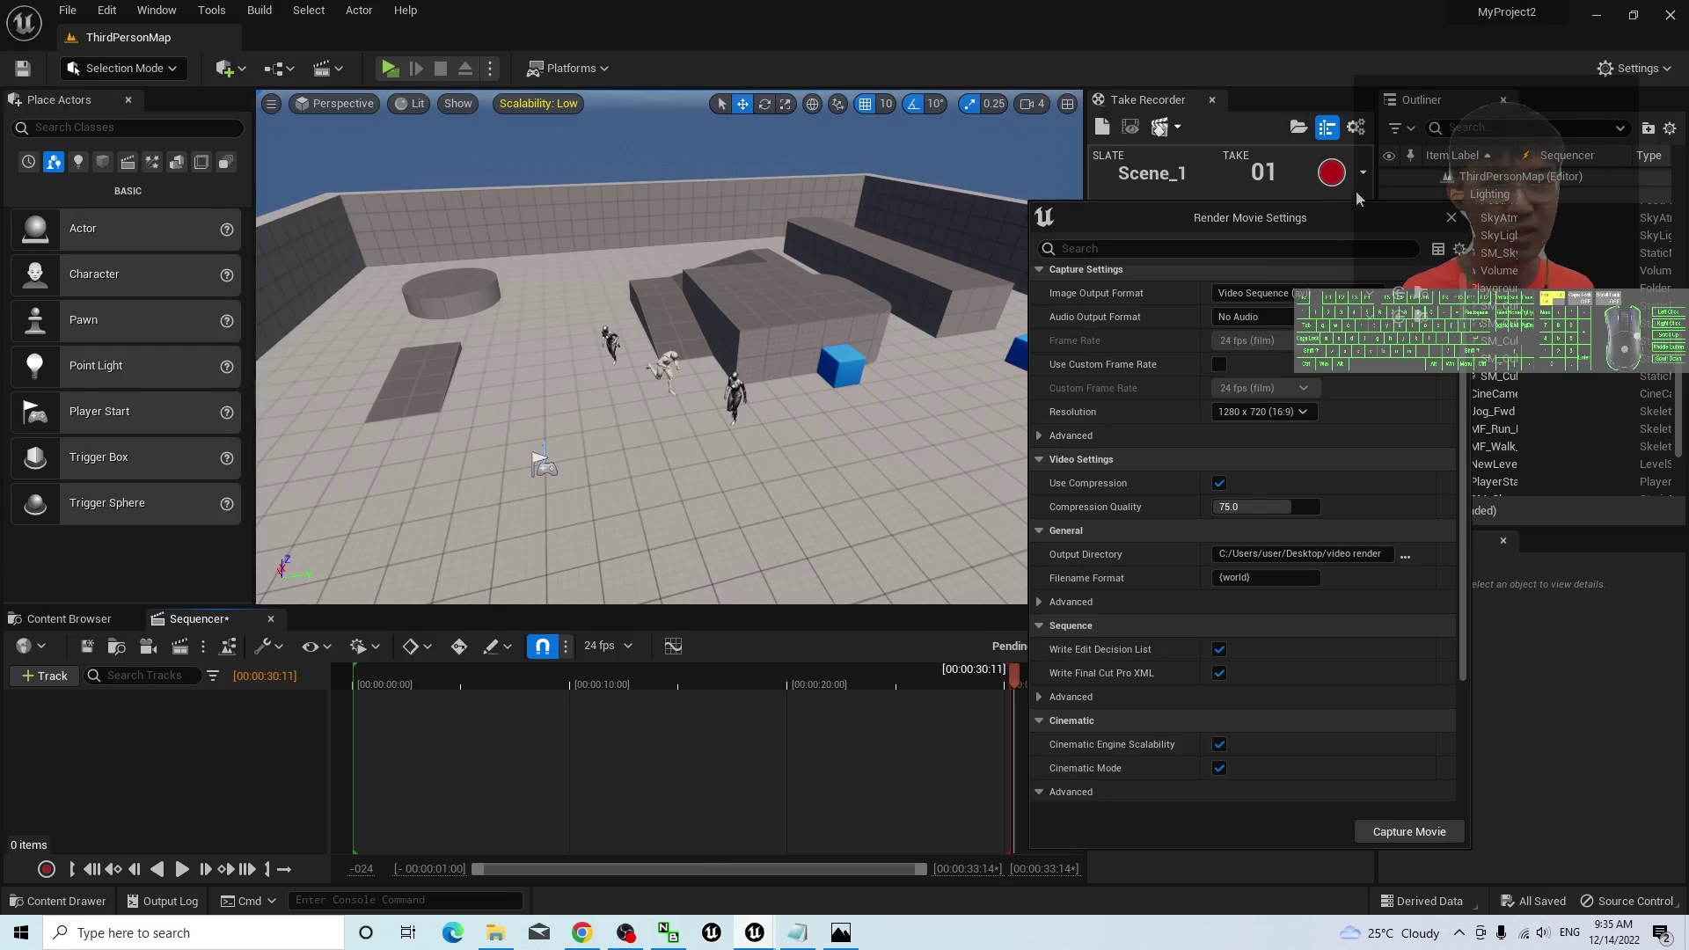
drag(1332, 225, 1327, 201)
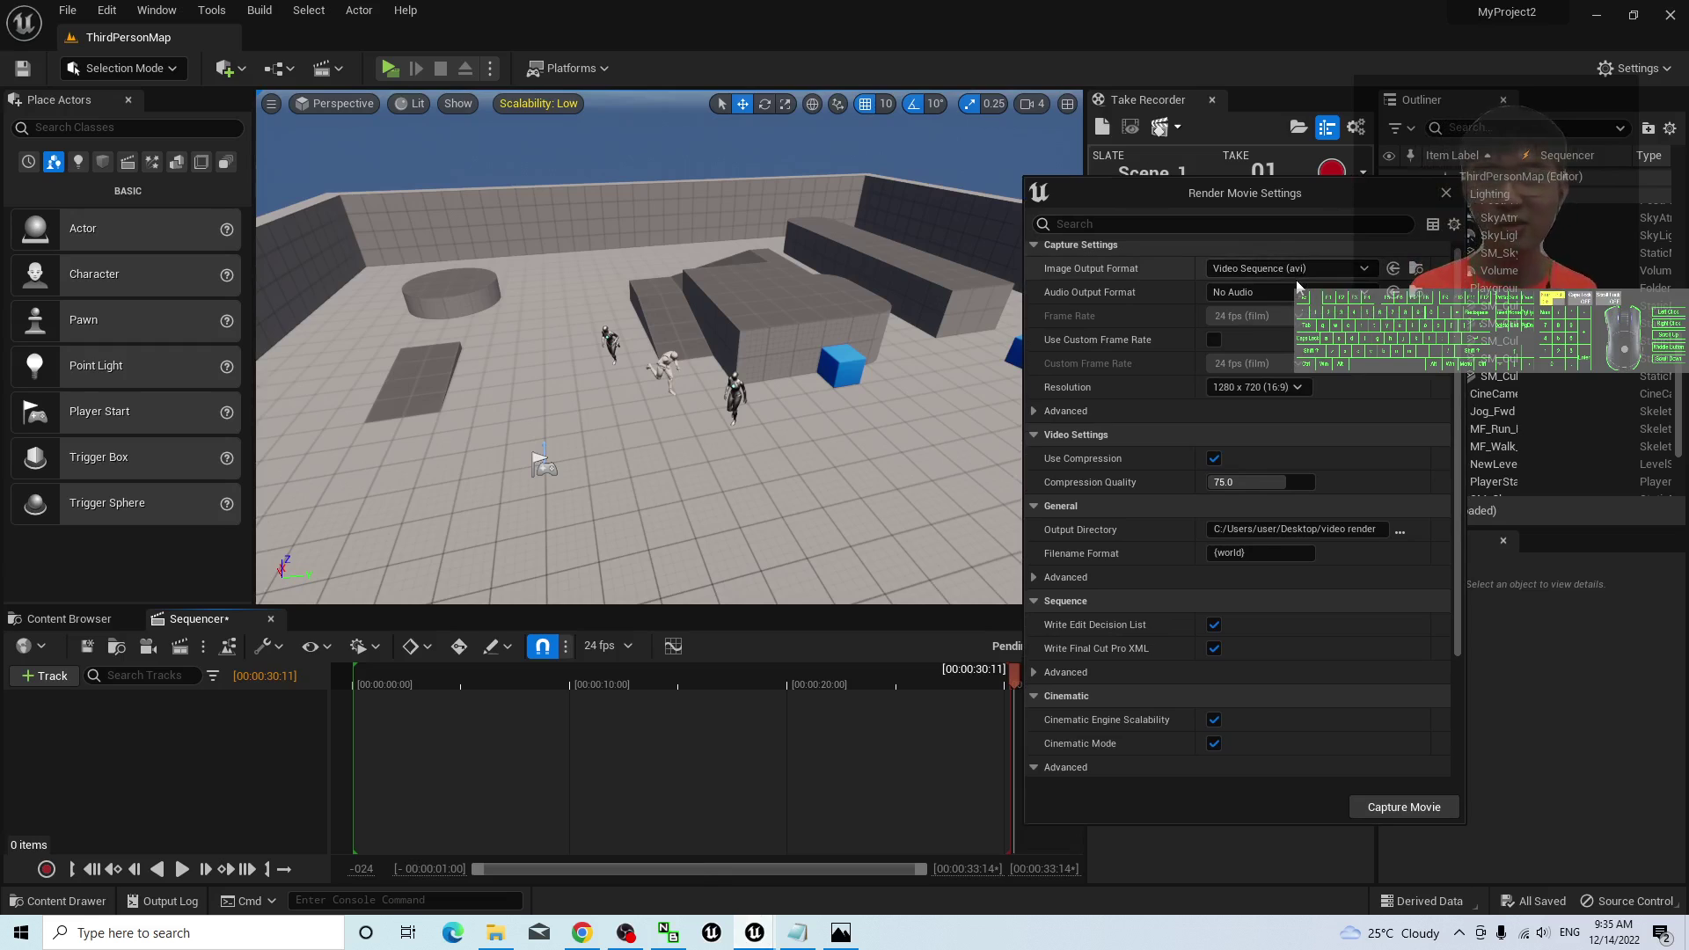
click(1445, 192)
- Play the level in a preview window, run and jump the character around the map, and stop the session
click(390, 67)
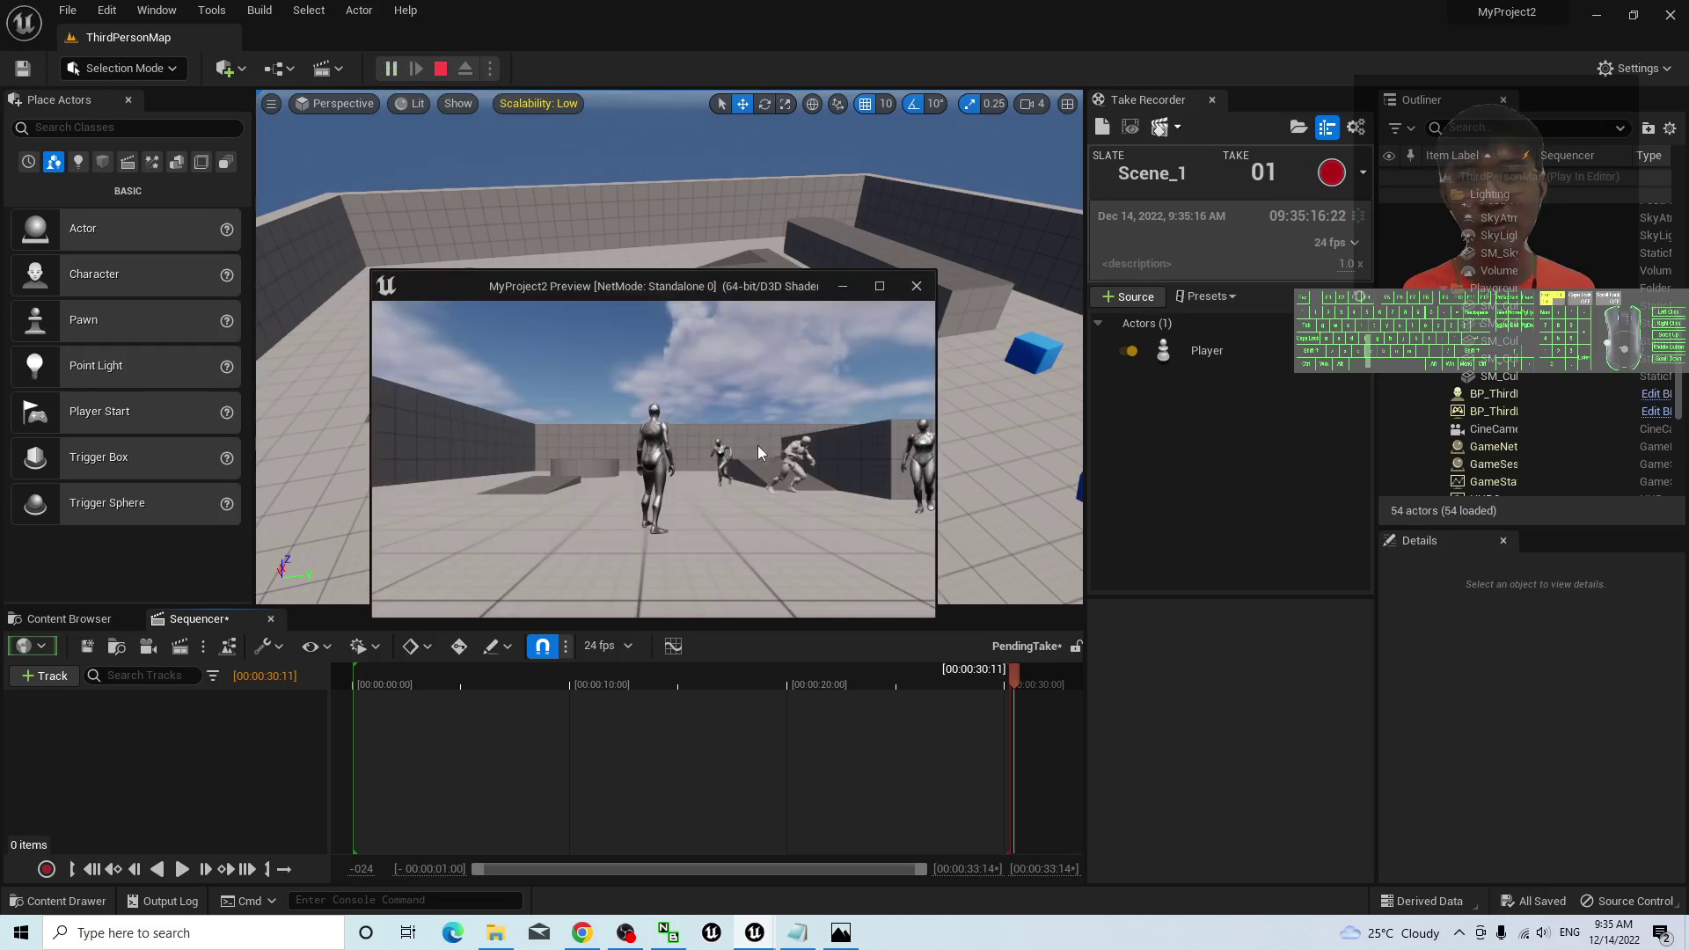
key(w)
key(space)
key(w)
key(space)
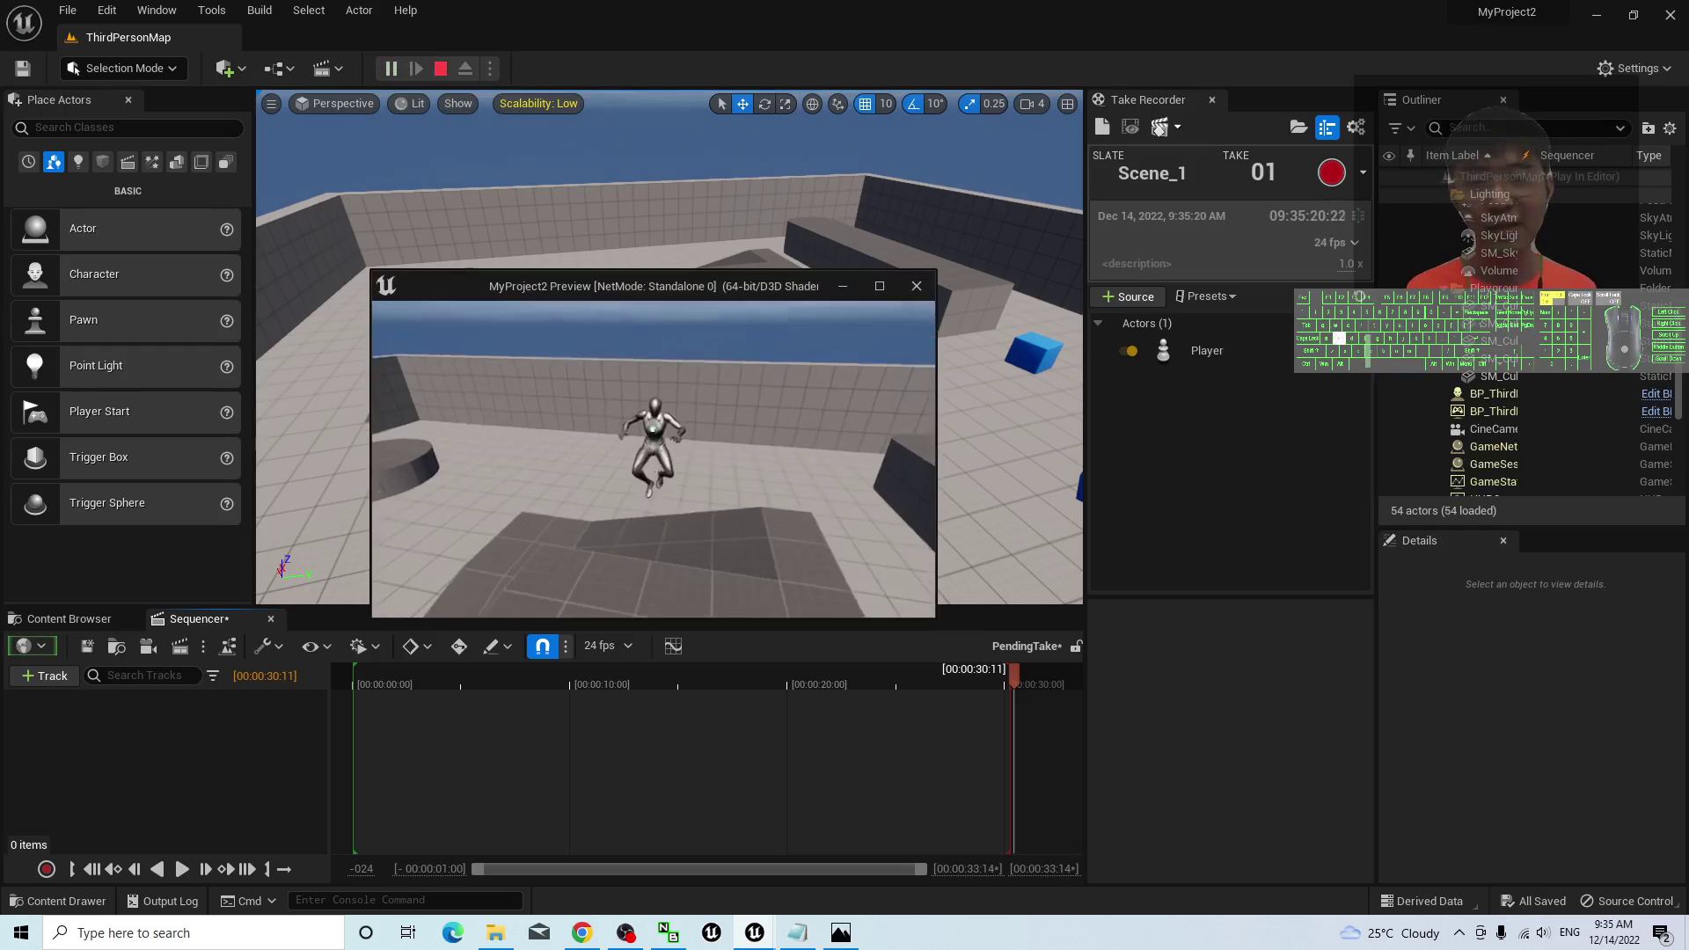
key(w)
key(space)
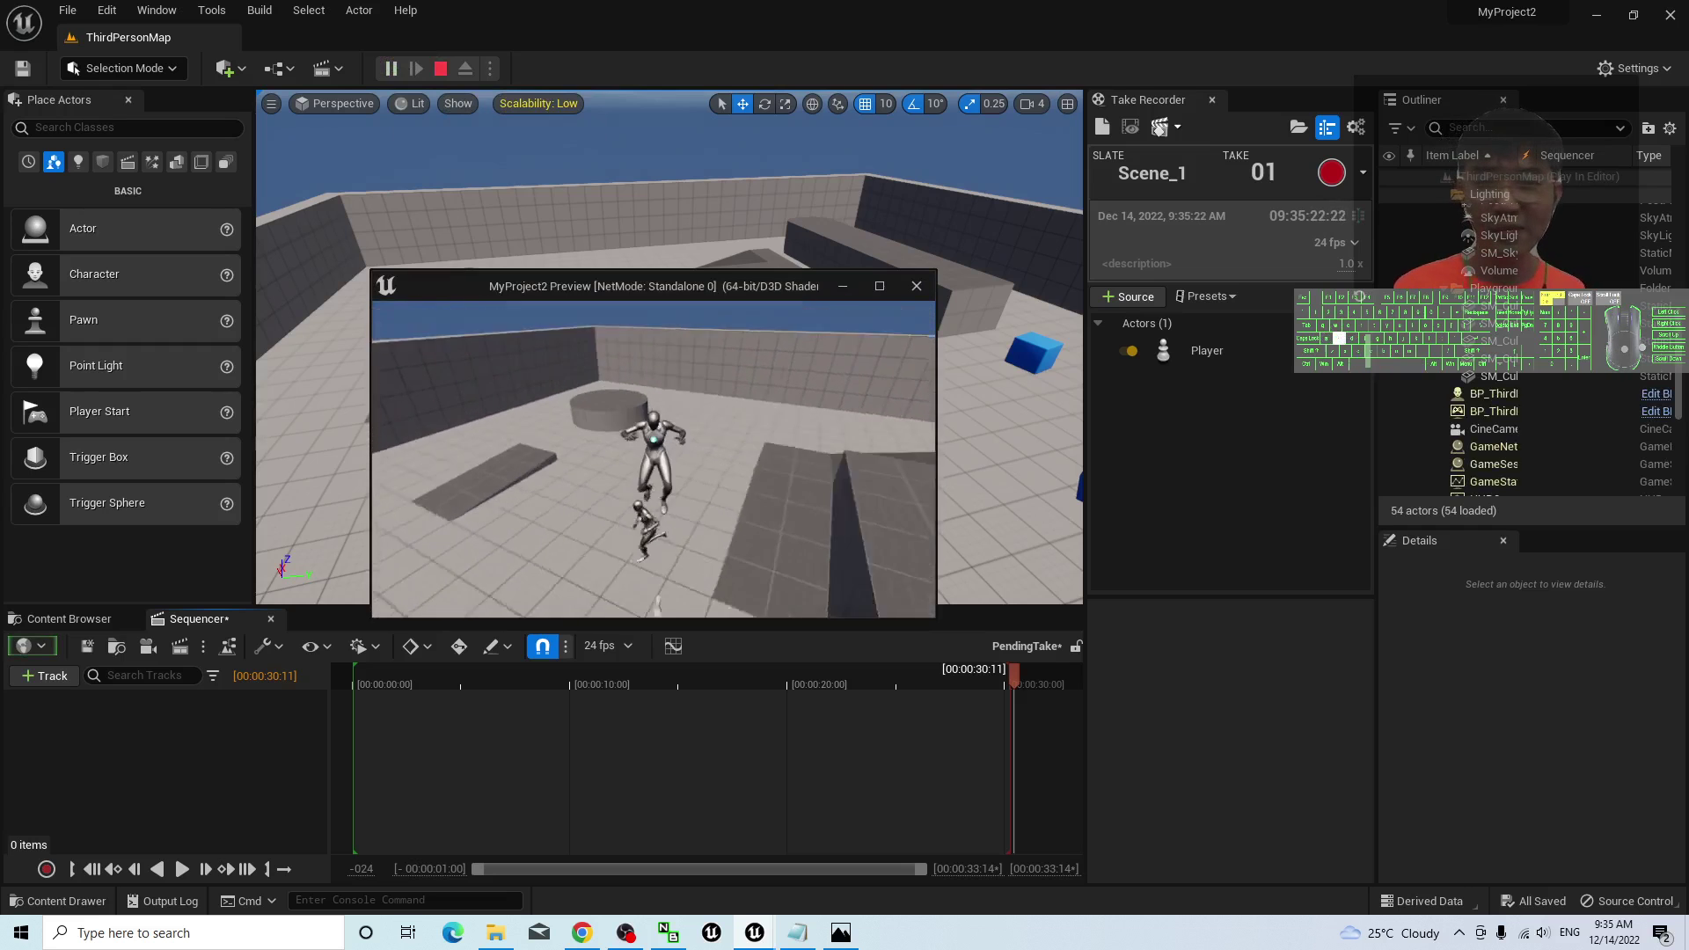
key(w)
key(space)
key(w)
key(Escape)
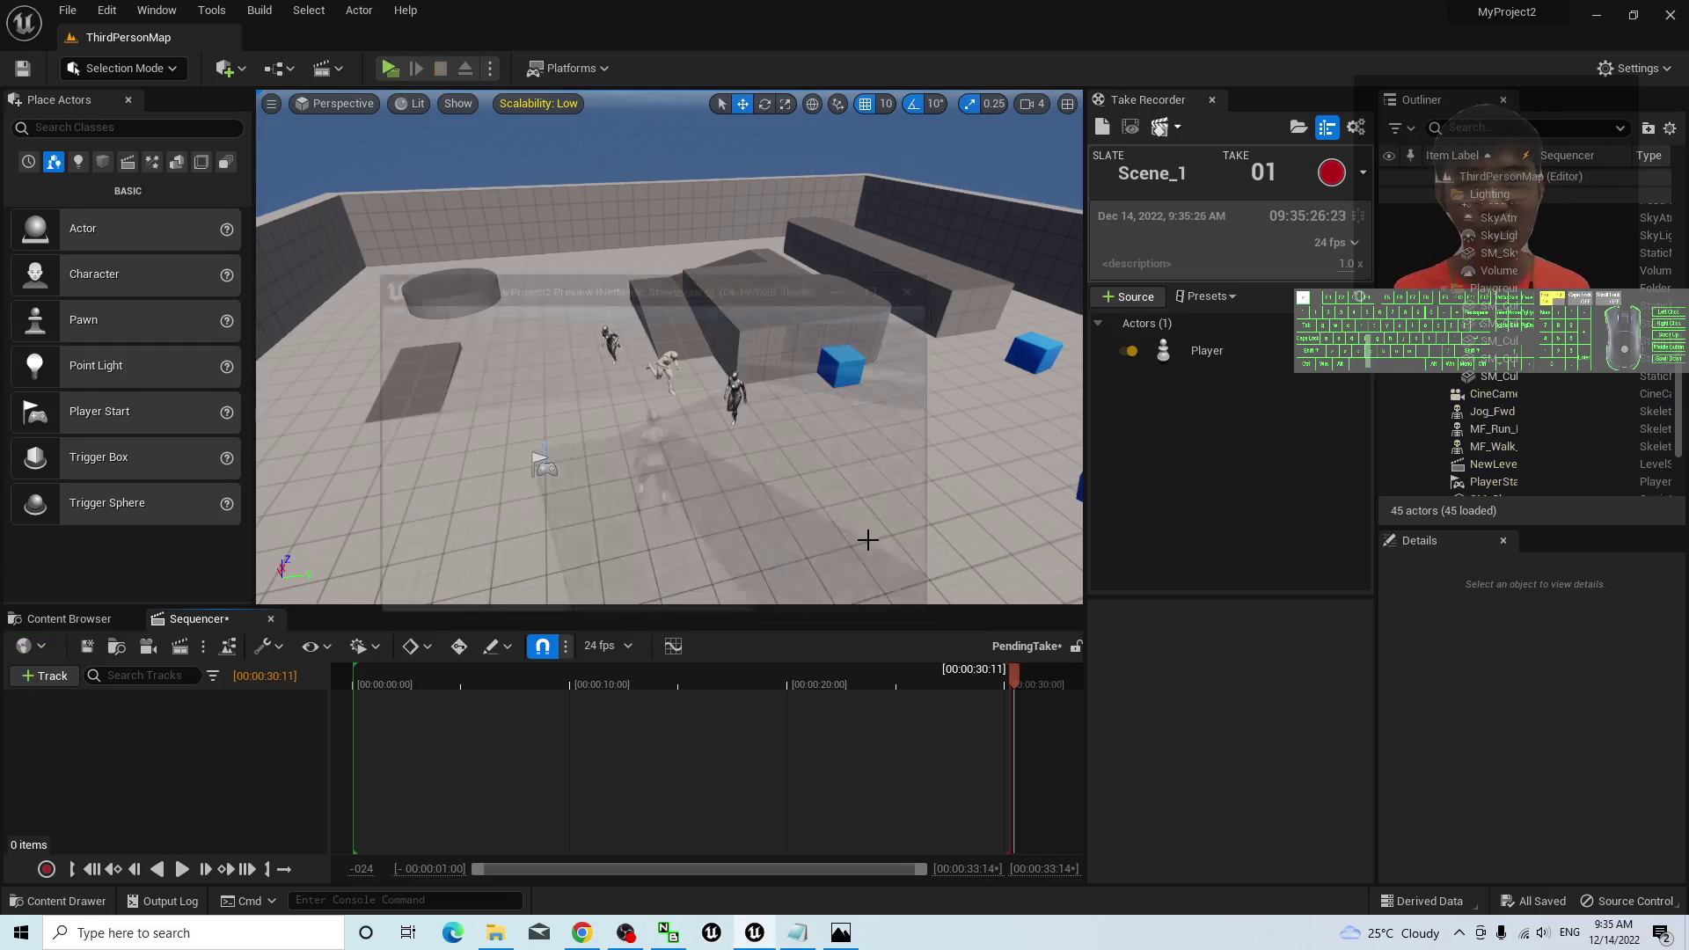
click(624, 932)
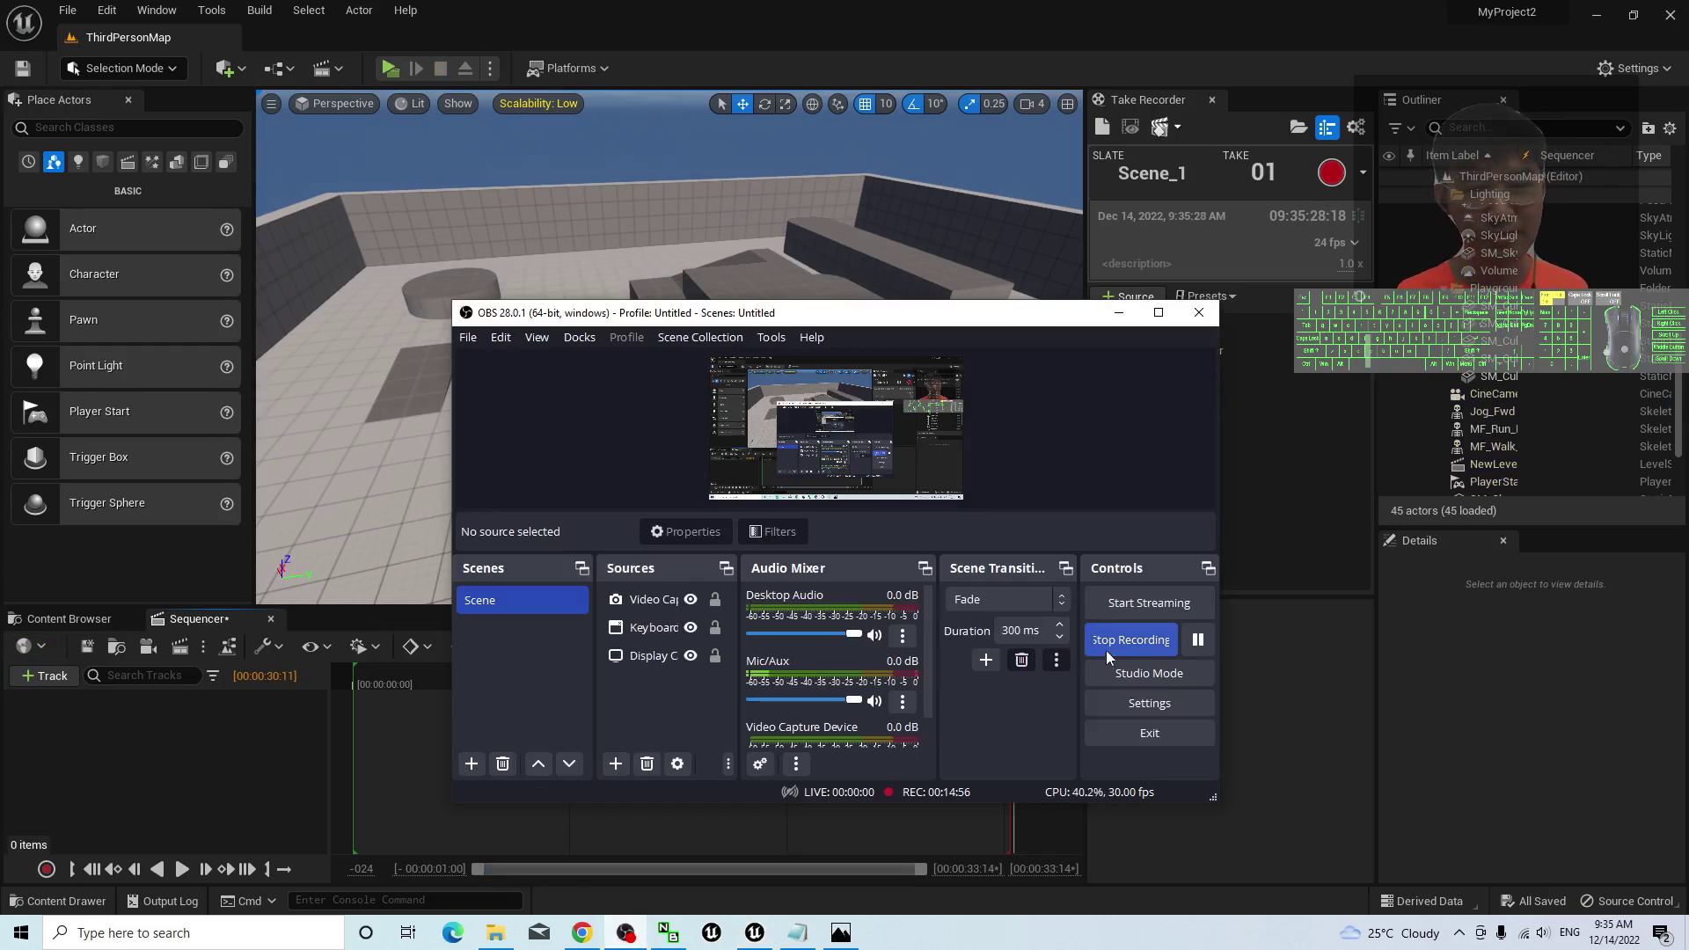